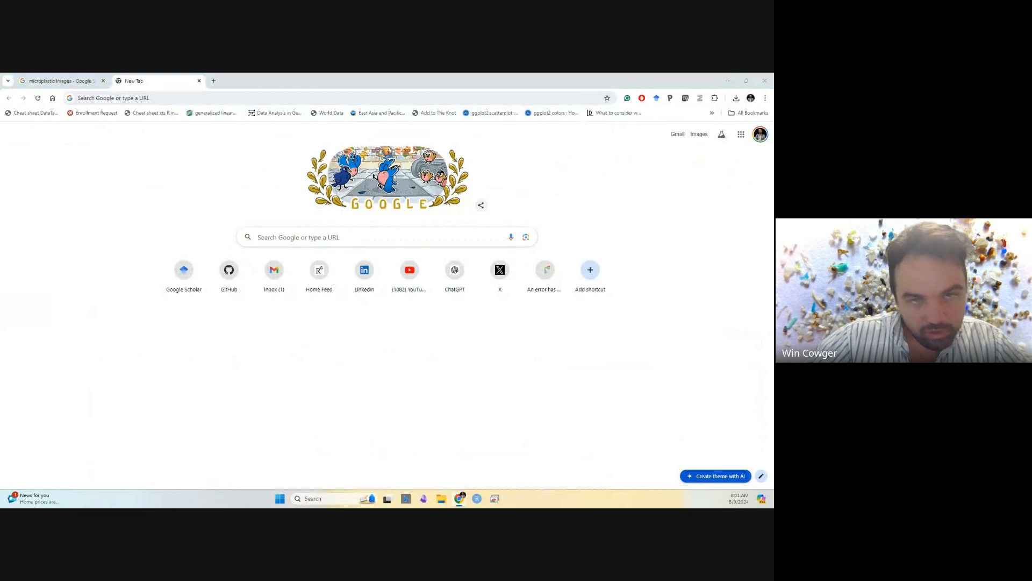
Open the RStudio Desktop download page at posit.co/download/rstudio-desktop/ and look over its R and RStudio install sections
left_click(203, 96)
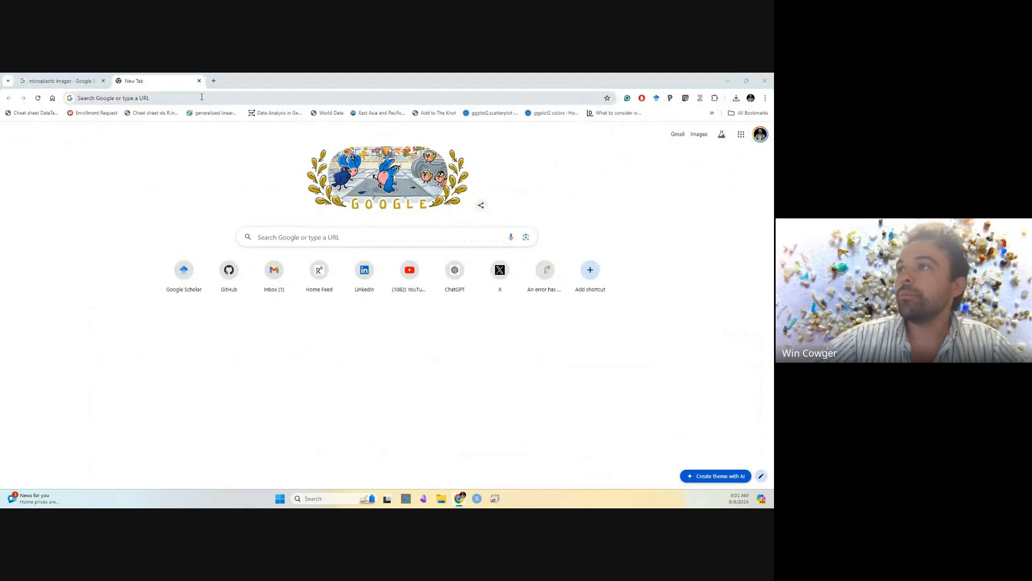
type("posit.co/download/rstudio-desktop/")
key("Return")
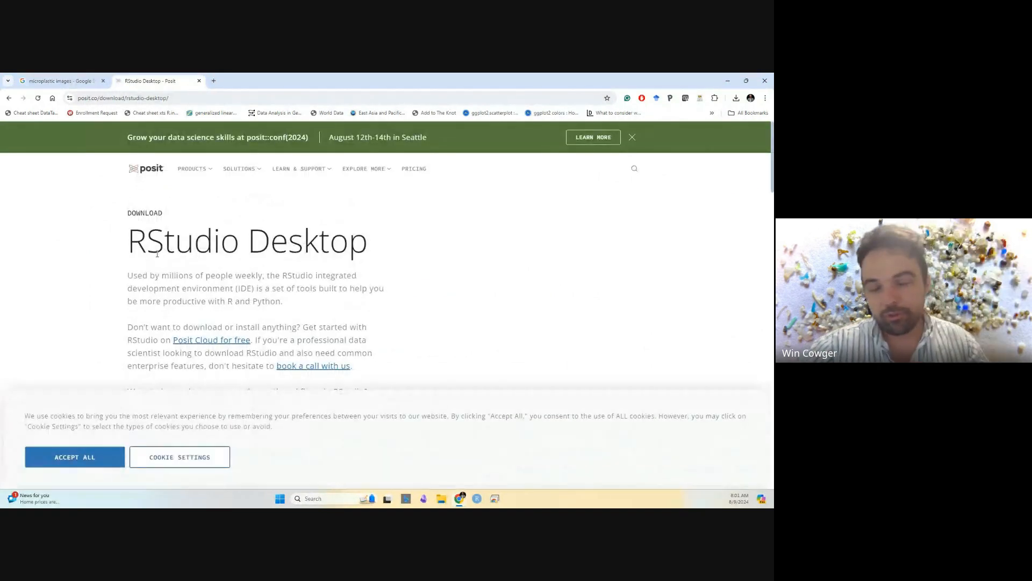
scroll(182, 260, "down", 6)
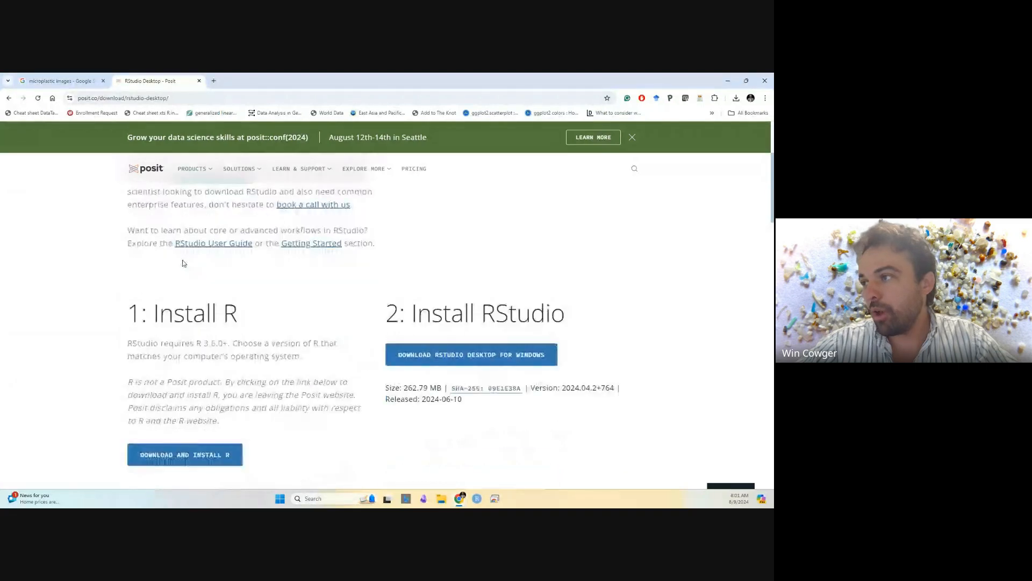
scroll(175, 295, "up", 4)
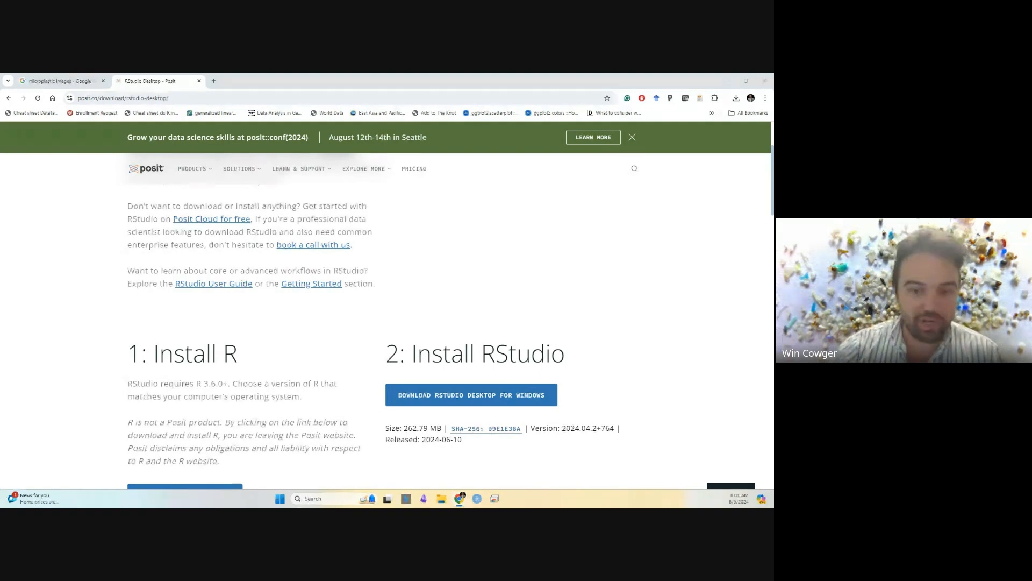
left_click(214, 82)
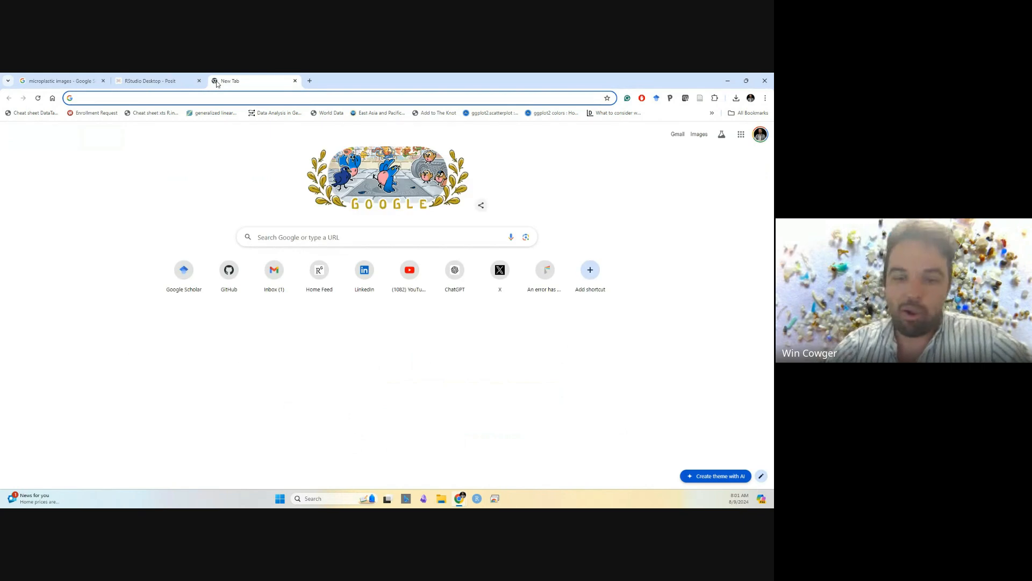
type("wiw")
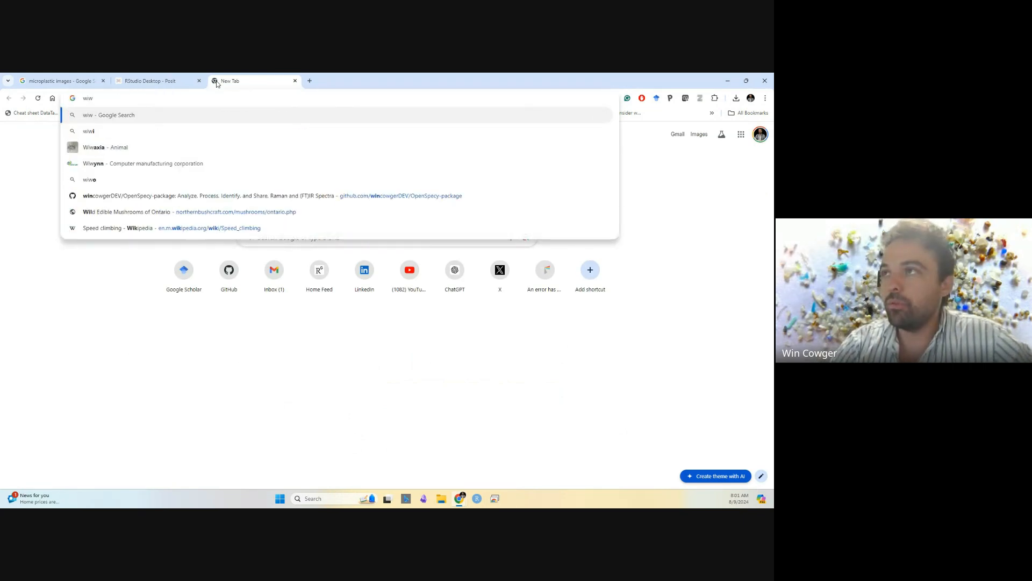
key("BackSpace")
key("BackSpace")
type("ww.openspecy.org")
key("Return")
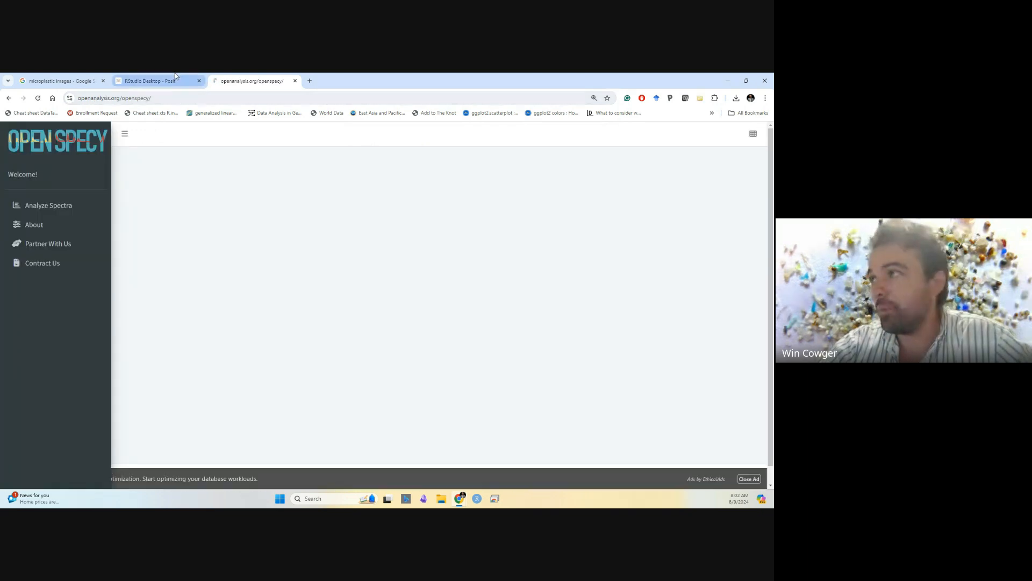
Return to the RStudio Desktop download page and follow its link for downloading and installing R
left_click(177, 79)
left_click(238, 77)
left_click(197, 76)
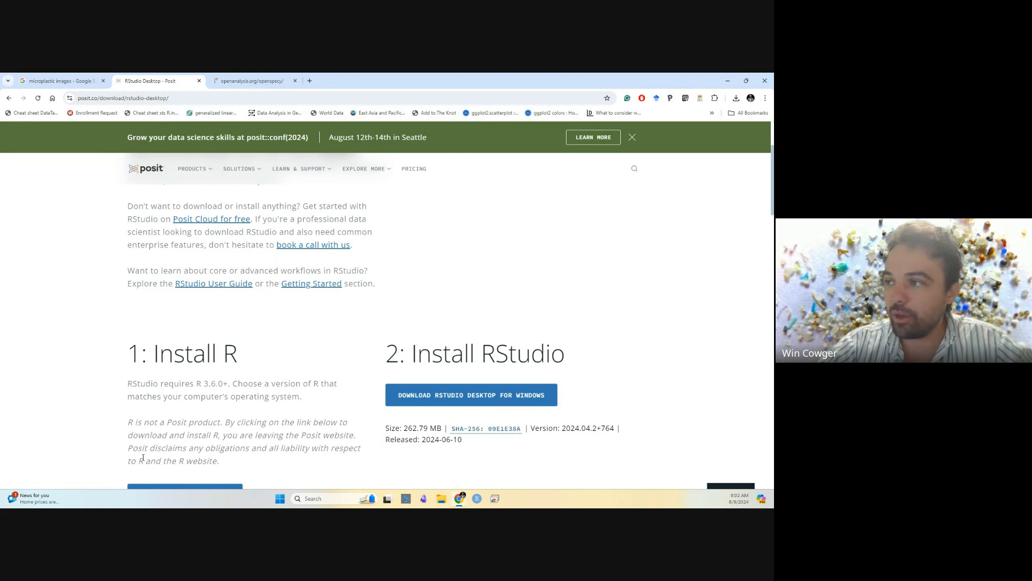
scroll(143, 458, "down", 1)
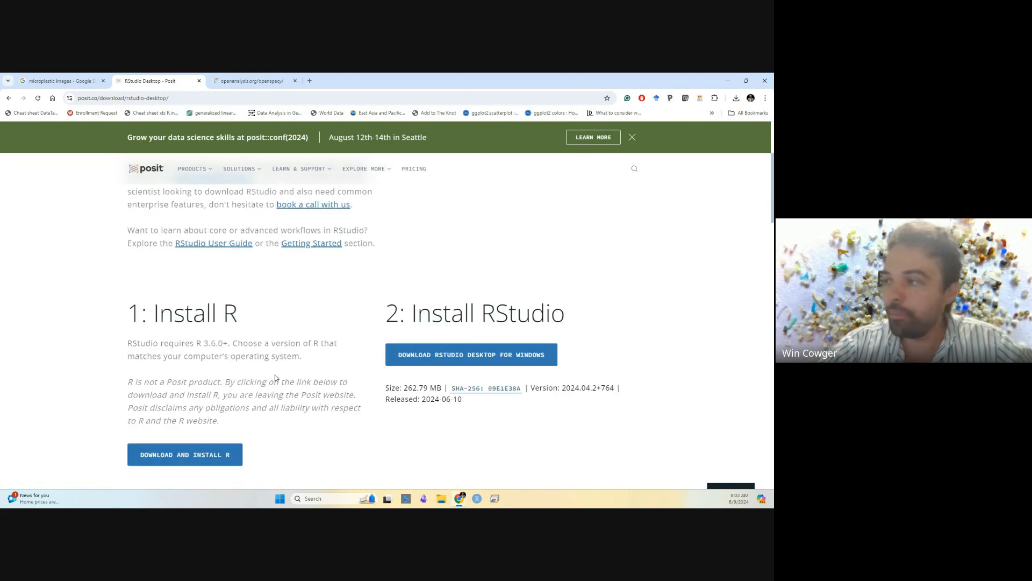
scroll(205, 224, "down", 1)
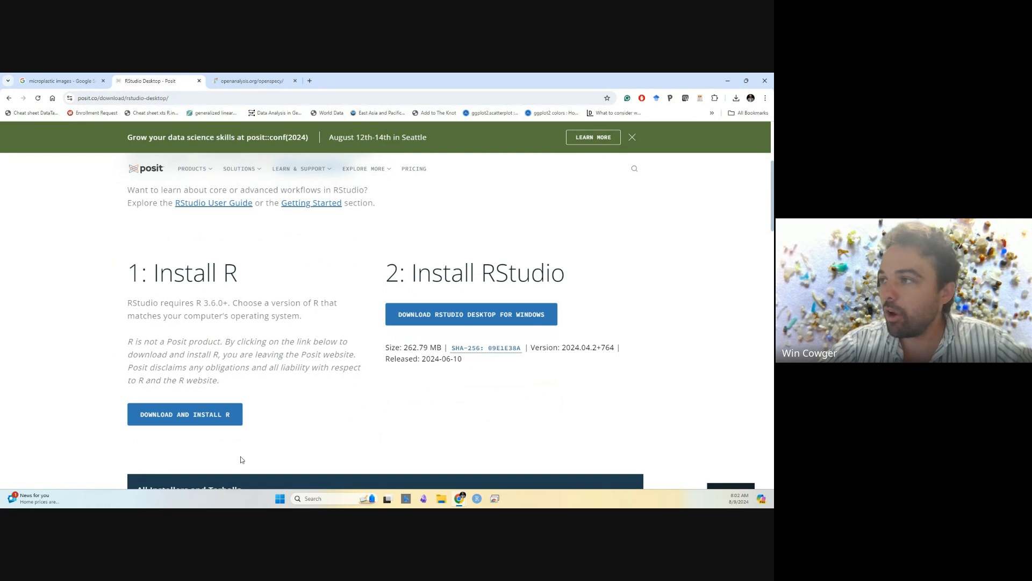
left_click(180, 418)
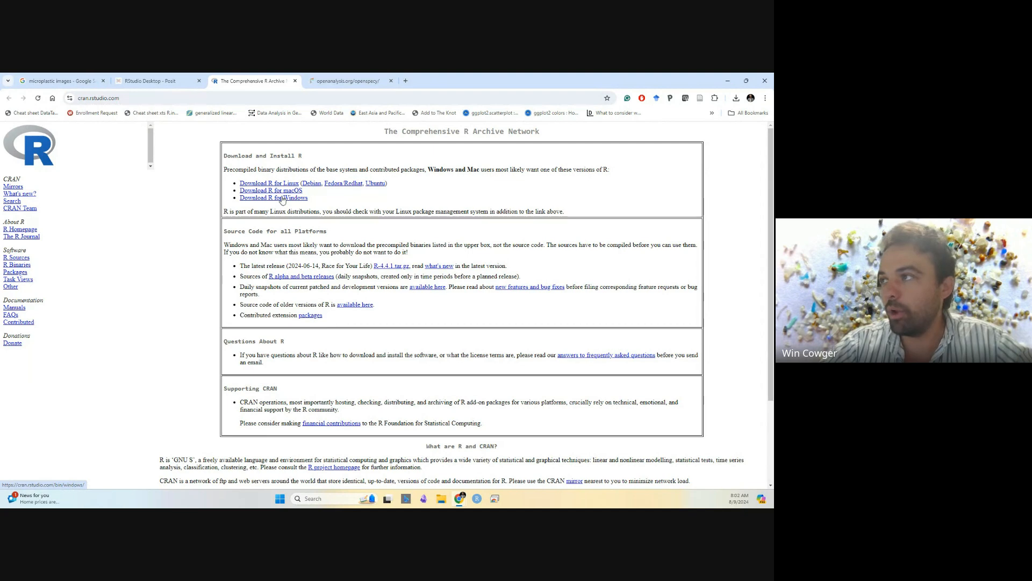
Download the R-4.4.1 for Windows base installer from CRAN, allowing the blocked unverified file
left_click(283, 199)
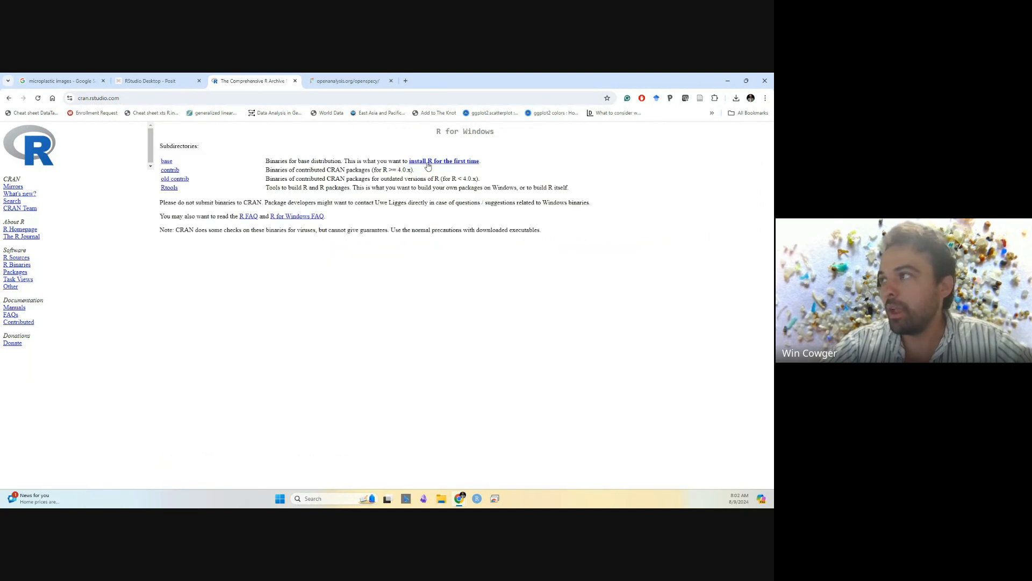
left_click(428, 163)
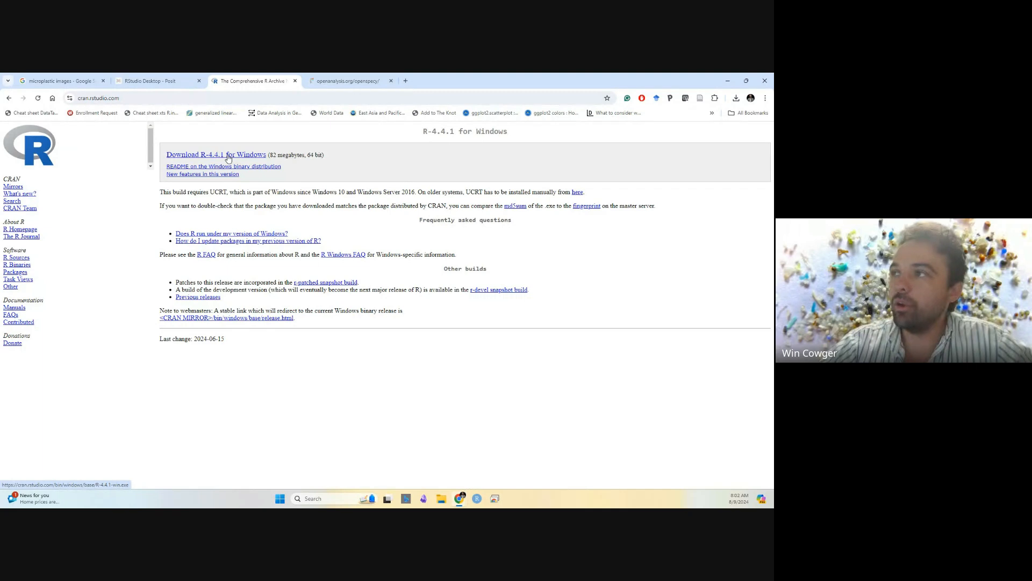
left_click(228, 156)
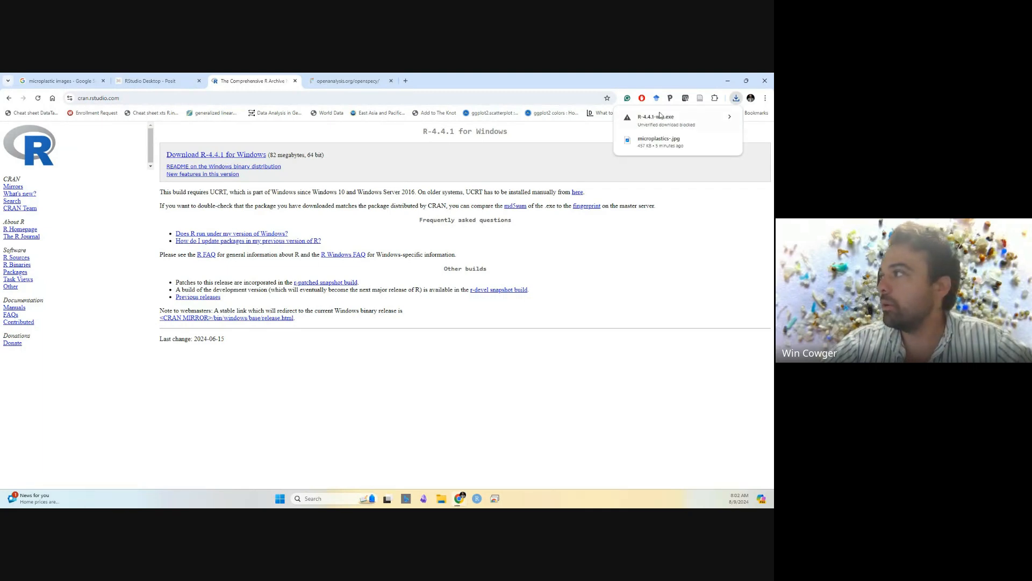
left_click(678, 123)
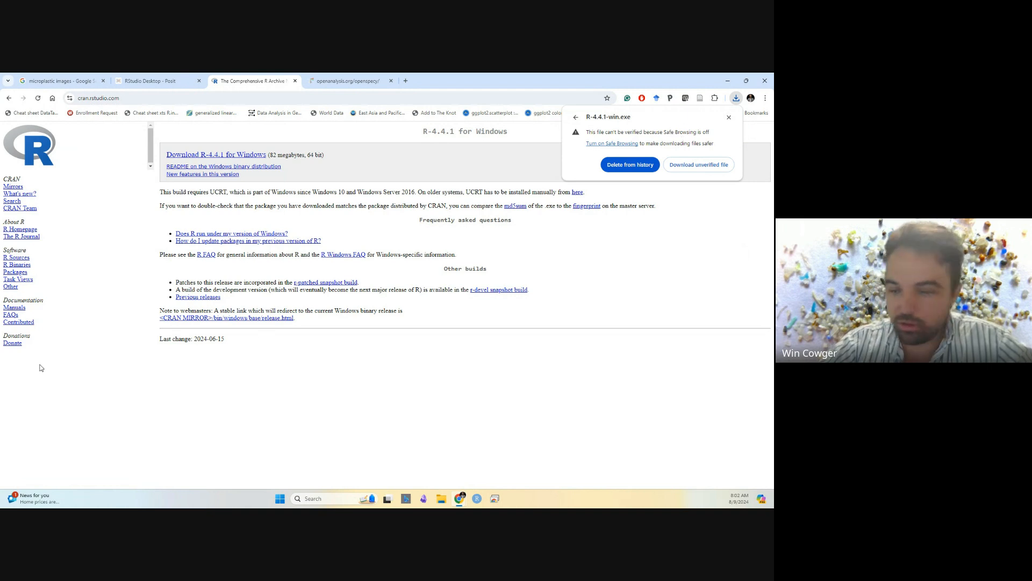
left_click(699, 165)
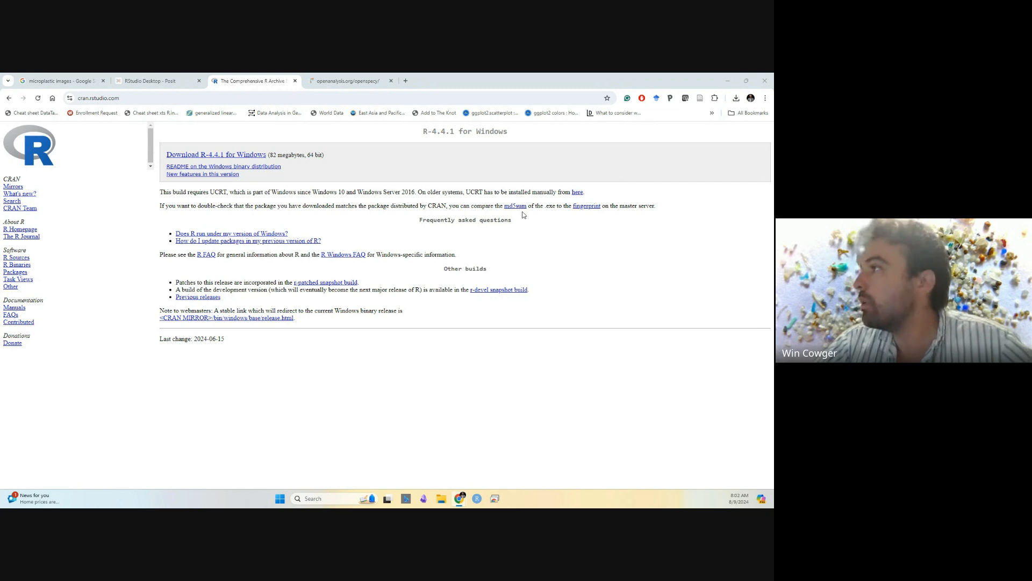
Download the RStudio Desktop for Windows installer from the Posit page, allowing the blocked unverified file, and check the downloads list
left_click(156, 81)
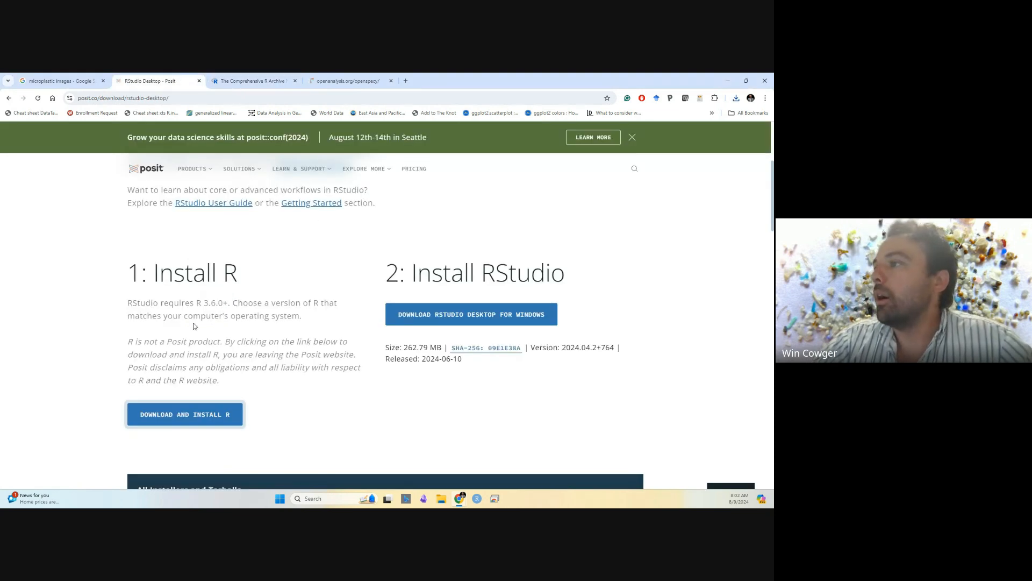
left_click(268, 81)
left_click(153, 81)
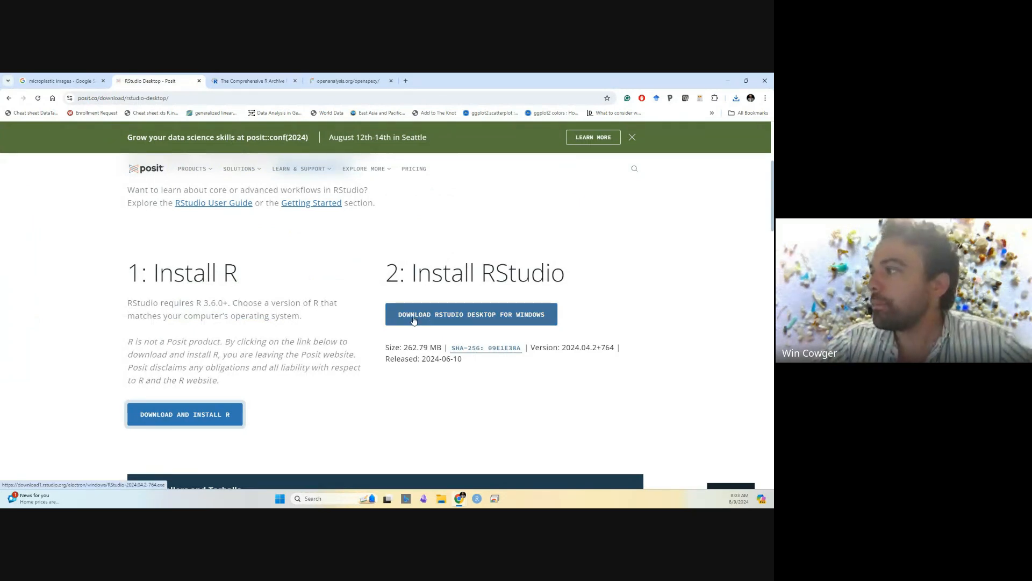
scroll(268, 311, "down", 2)
scroll(274, 311, "up", 2)
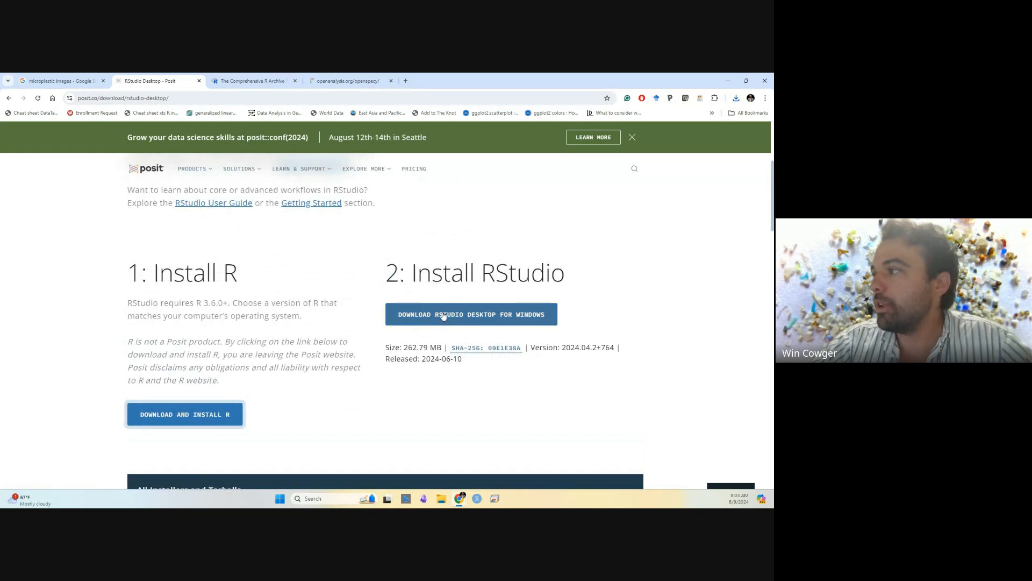
left_click(443, 315)
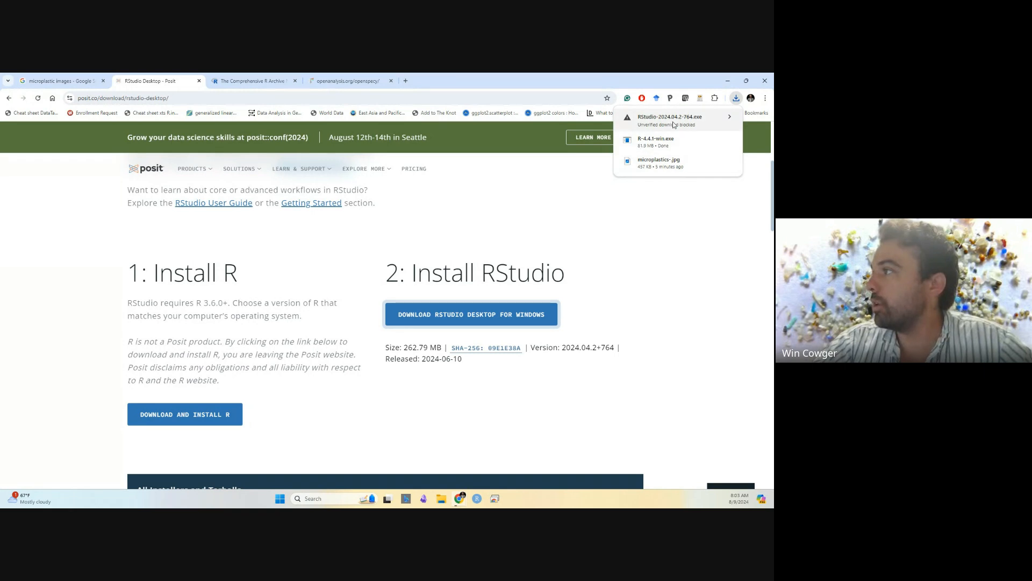
left_click(693, 122)
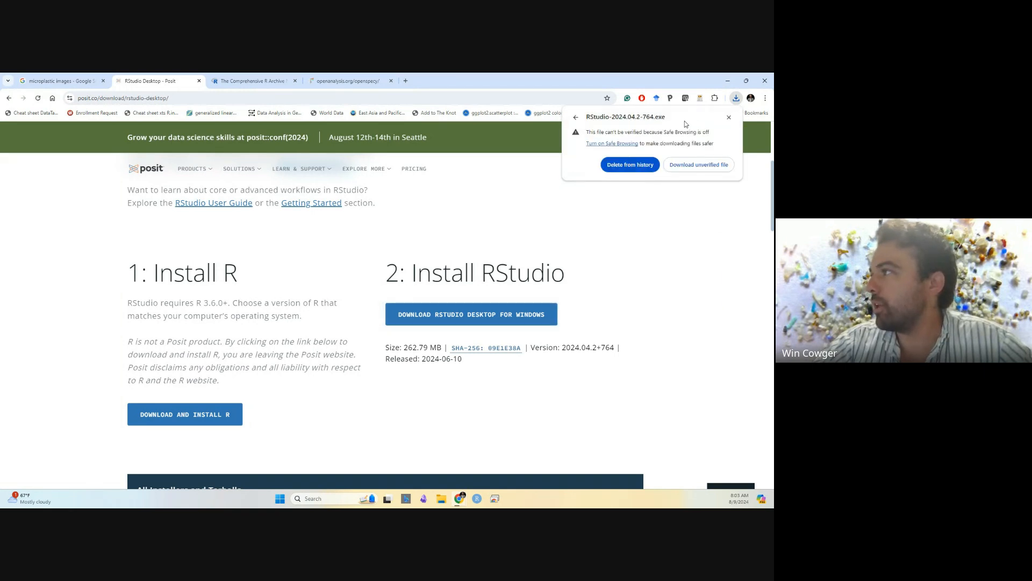
left_click(695, 167)
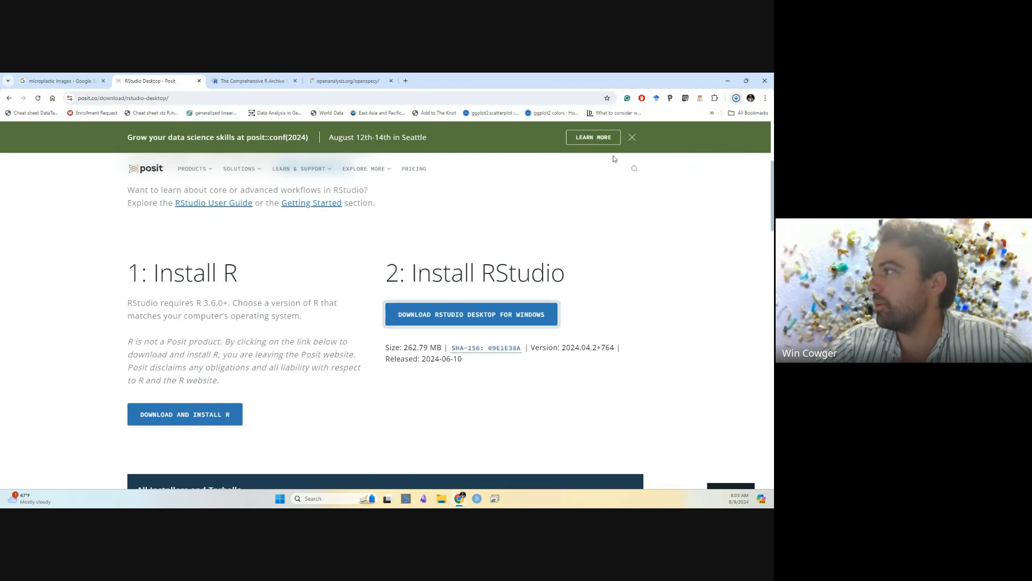
left_click(736, 98)
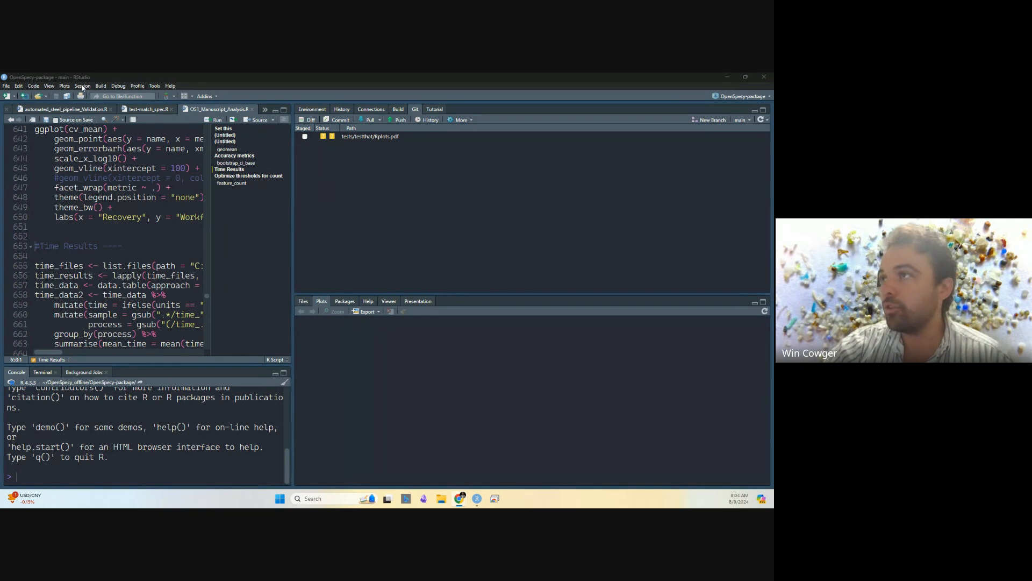
Create a new R script in RStudio and widen the source and console panes
left_click(8, 97)
left_click(17, 108)
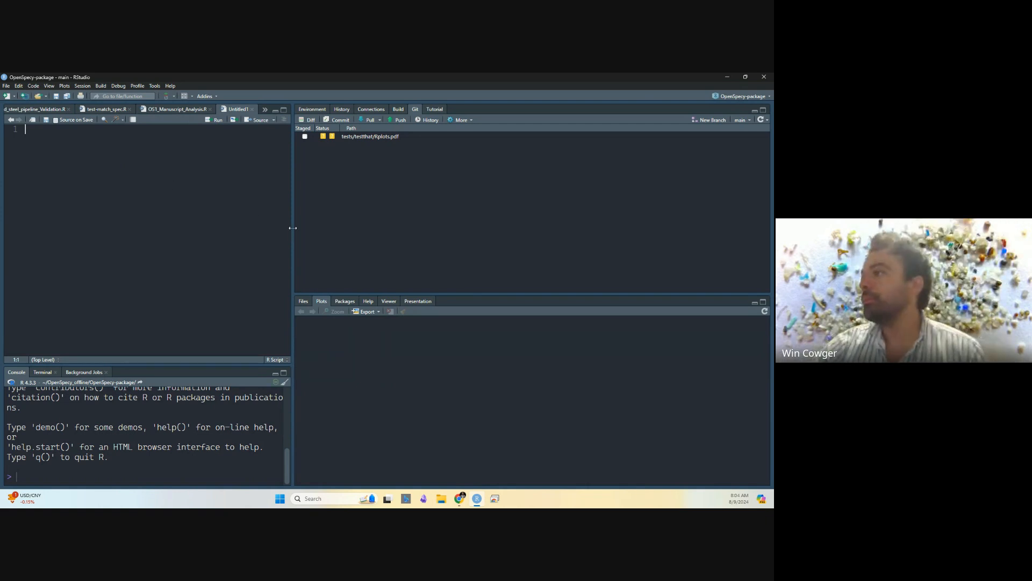
left_click_drag(293, 231, 372, 249)
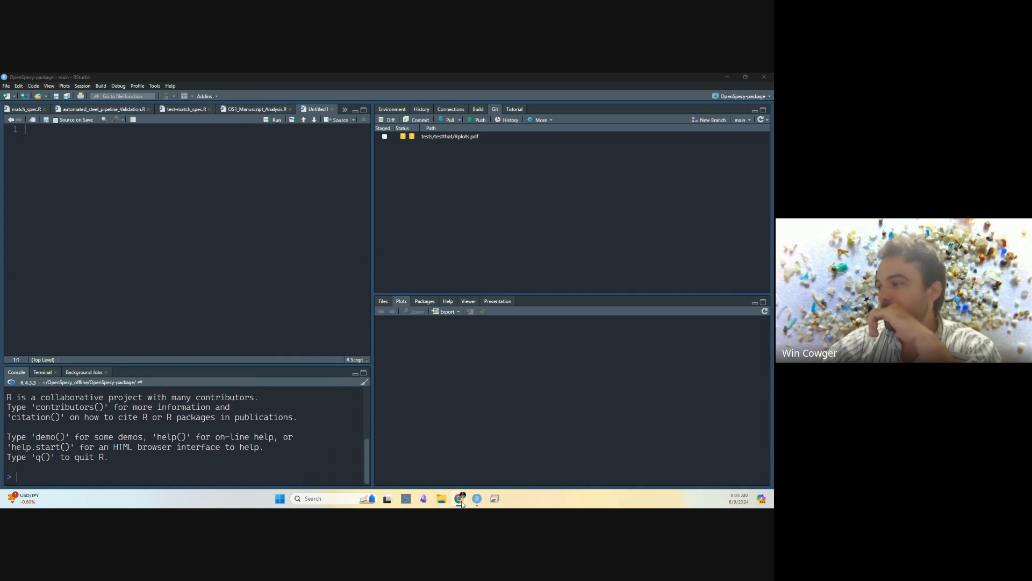
Switch back to Chrome, select the web address of the Open Specy page and close that page
mouse_move(462, 503)
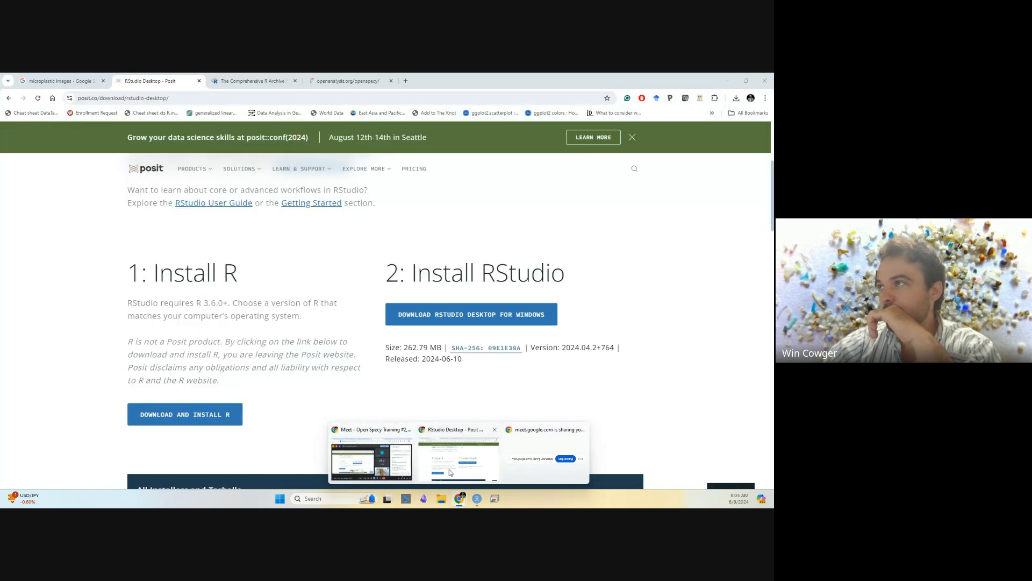
left_click(451, 472)
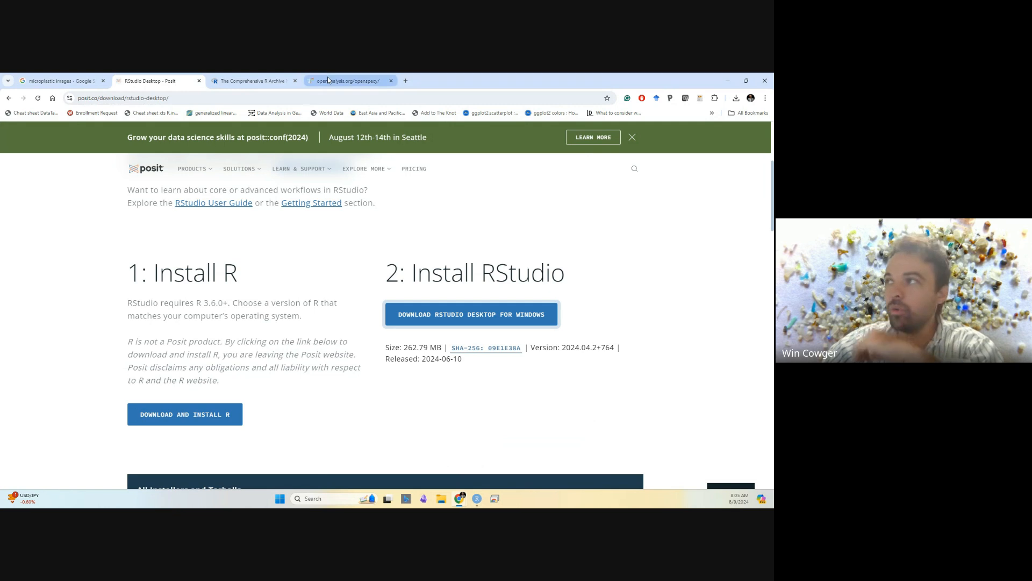
right_click(399, 122)
left_click(249, 292)
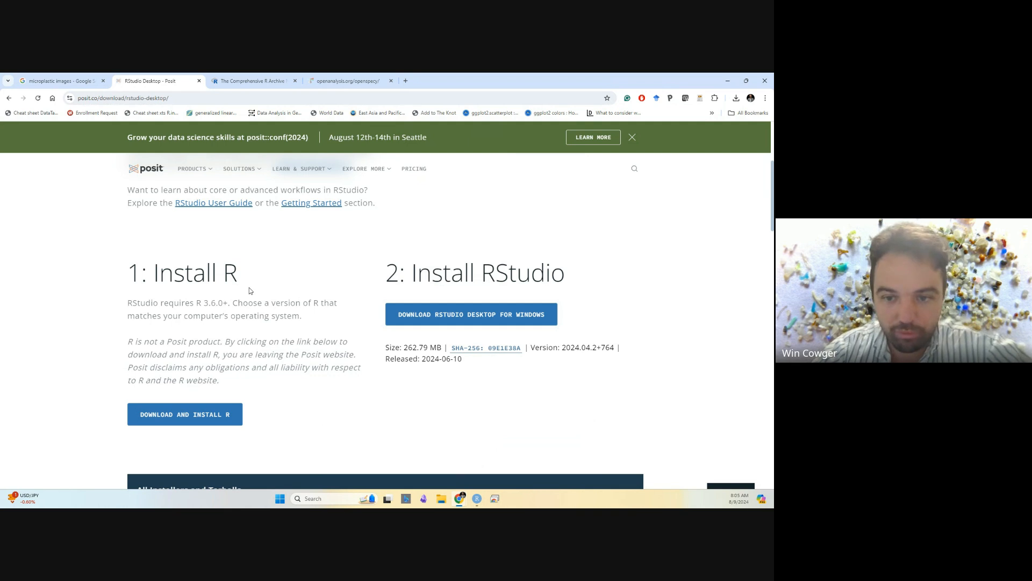
left_click(347, 81)
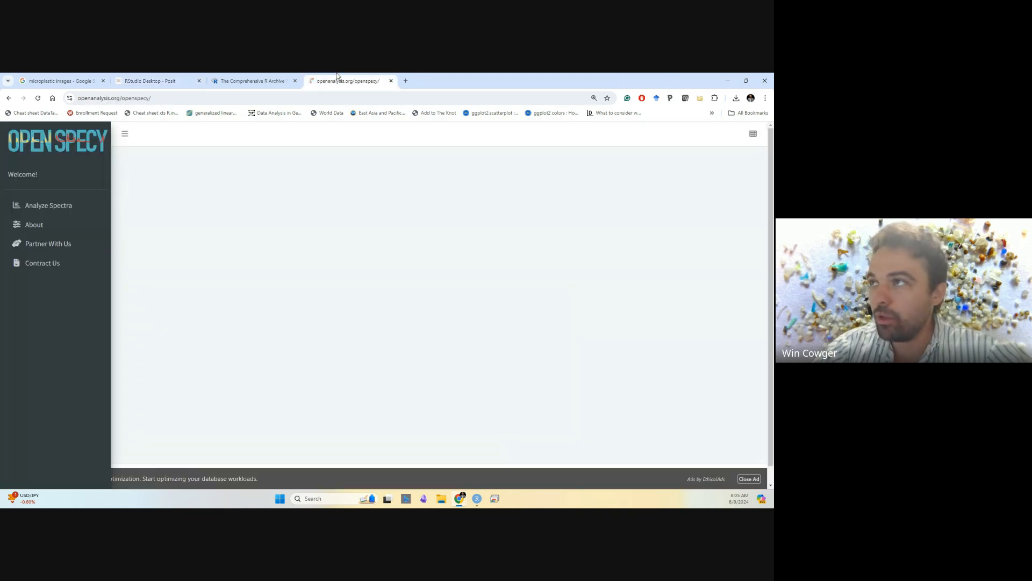
left_click(102, 99)
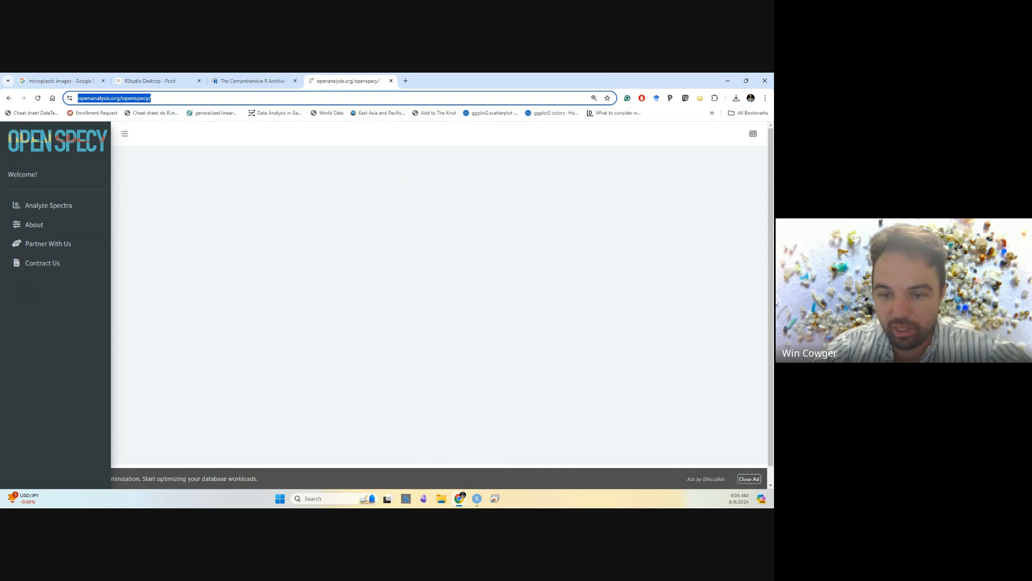
left_click(391, 81)
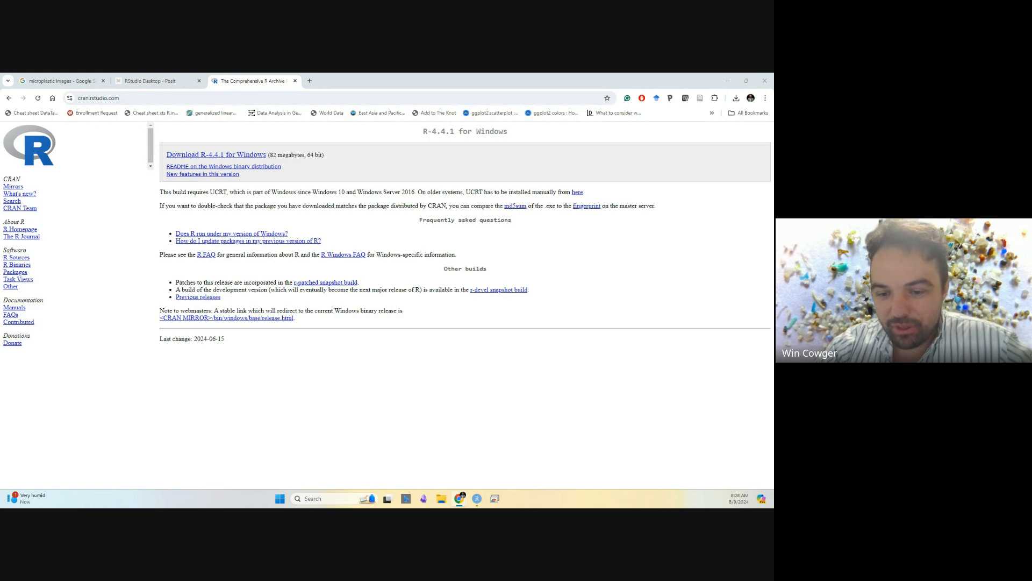
Switch to RStudio, install the OpenSpecy package from CRAN with dependencies, allowing R to restart, and enlarge the console pane
key("alt+Tab")
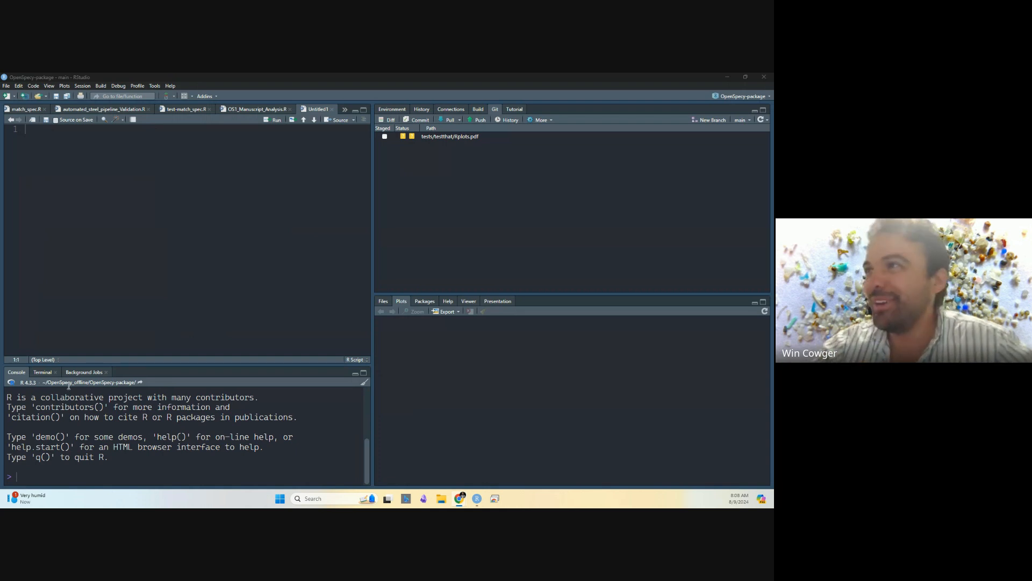
left_click(153, 86)
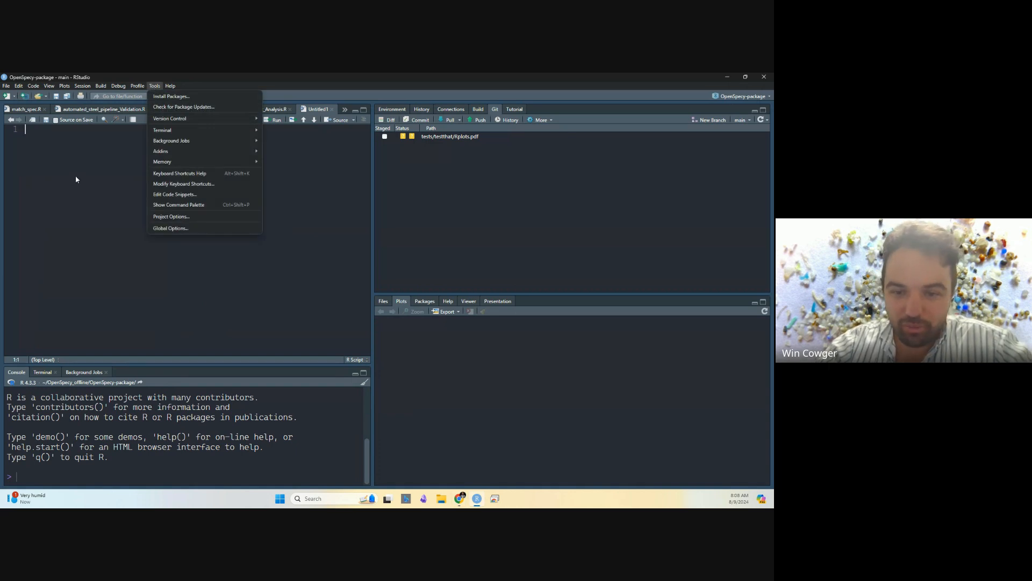
left_click(167, 99)
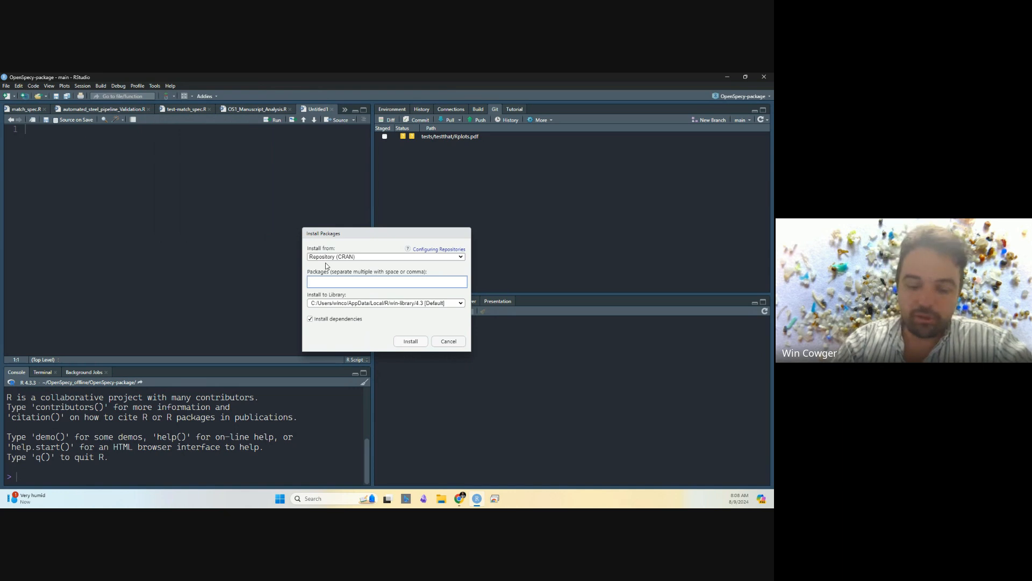
type("OpenSpecy")
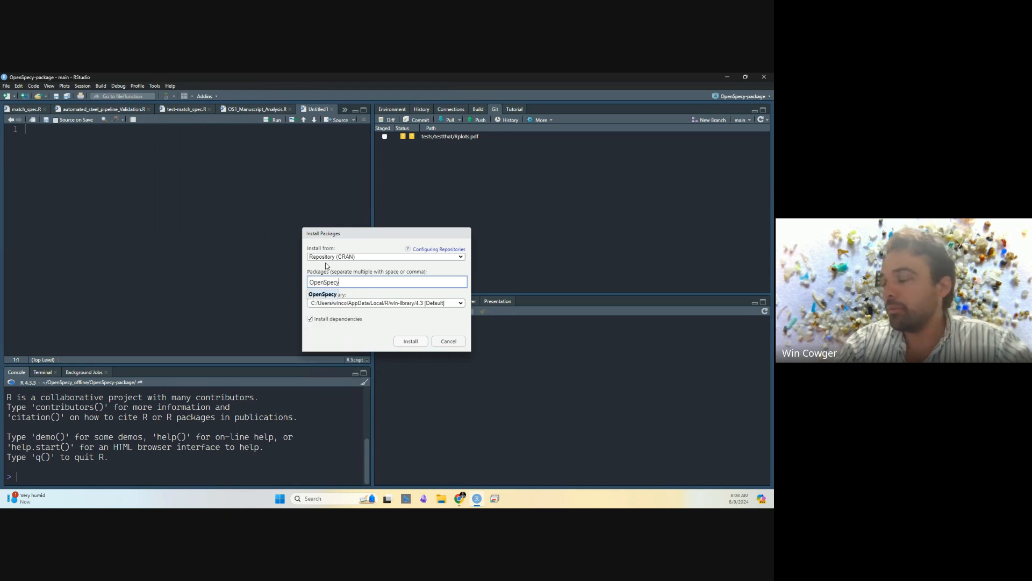
key("Return")
key("Return")
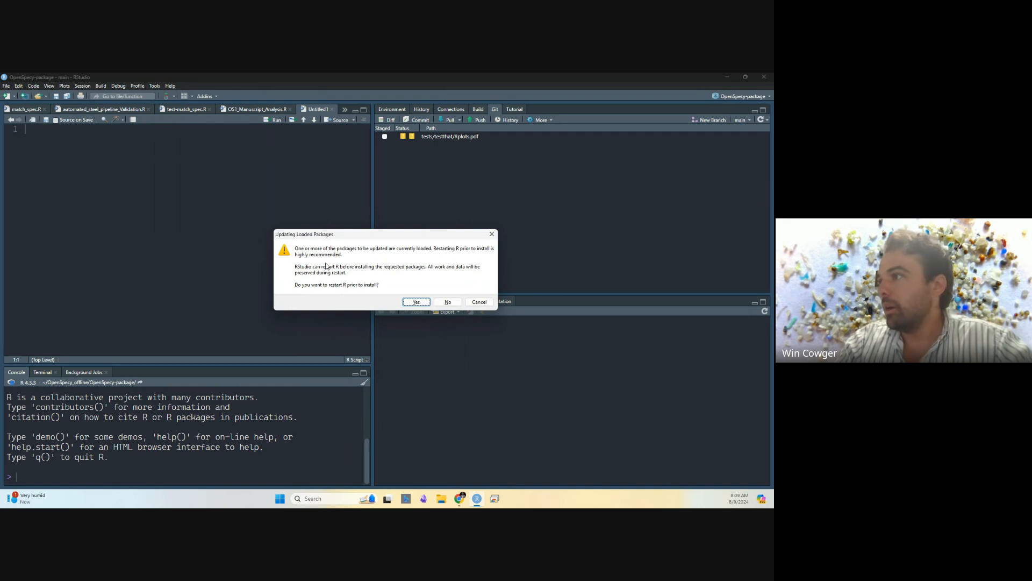
key("Return")
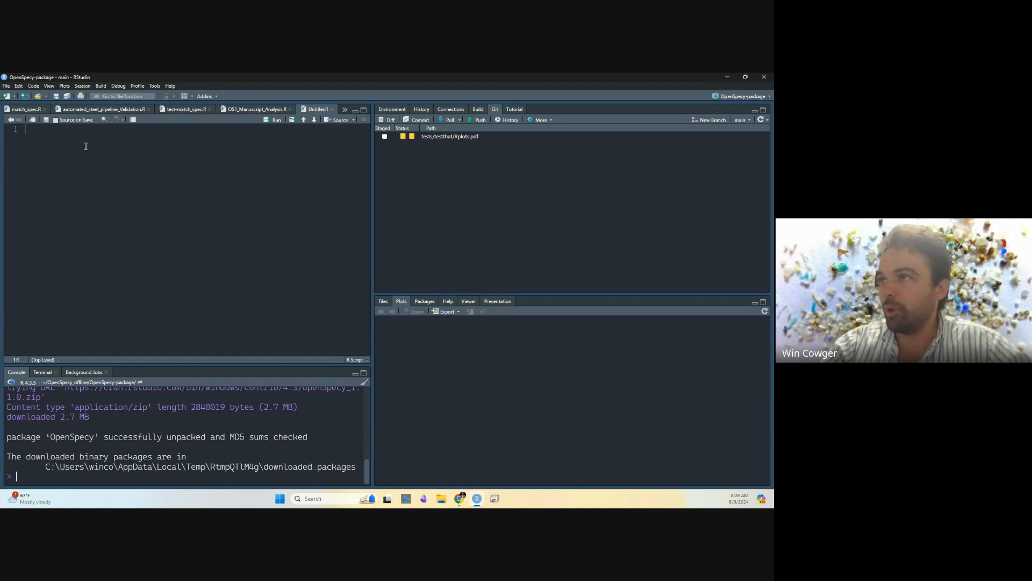
left_click_drag(179, 365, 178, 313)
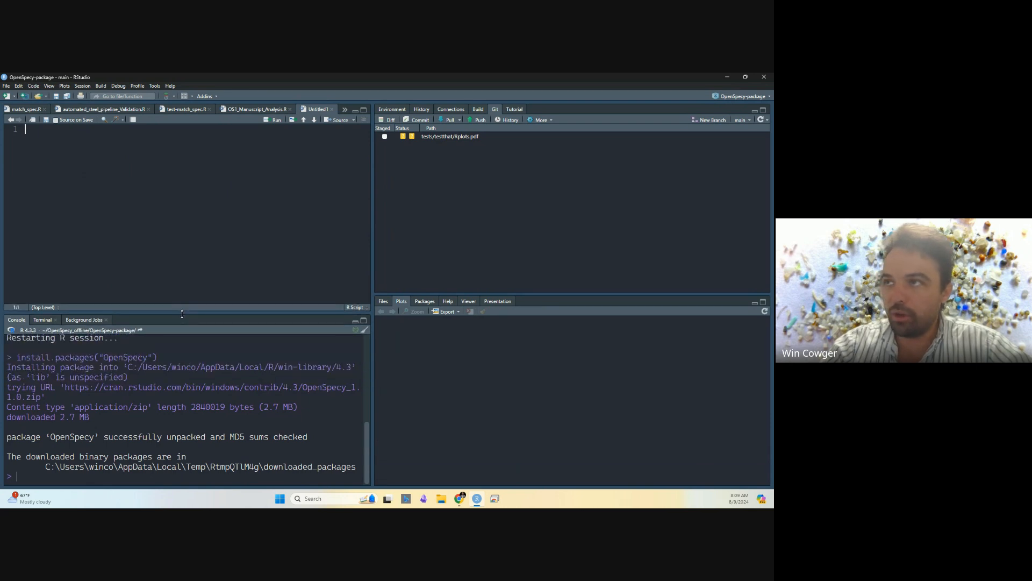
Close older open files one by one, including match_spec.R, automated_steel_pipeline_Validation.R, manage_na.R, adj_wave.R and test-match_spec.R
left_click(45, 109)
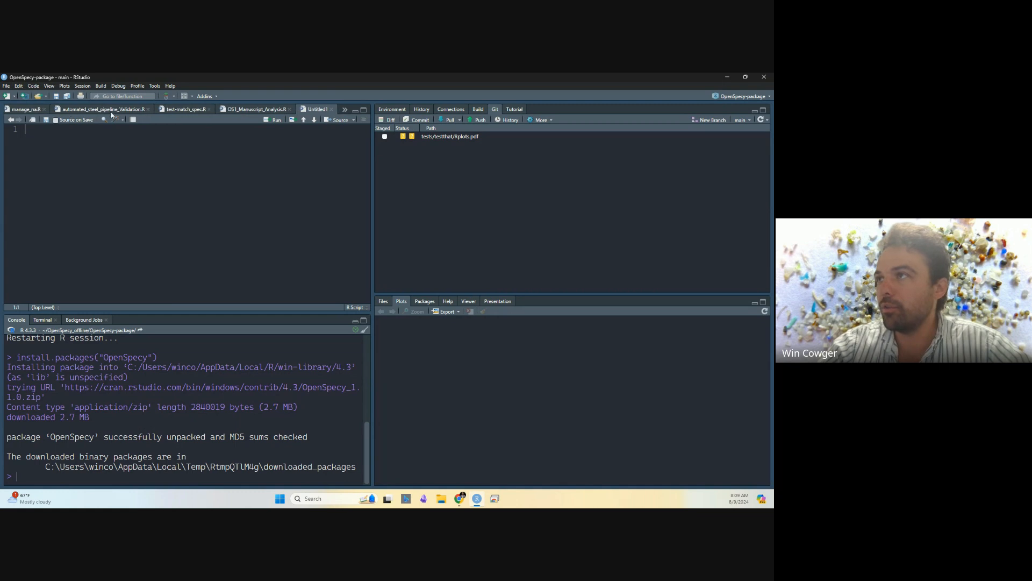
left_click(148, 109)
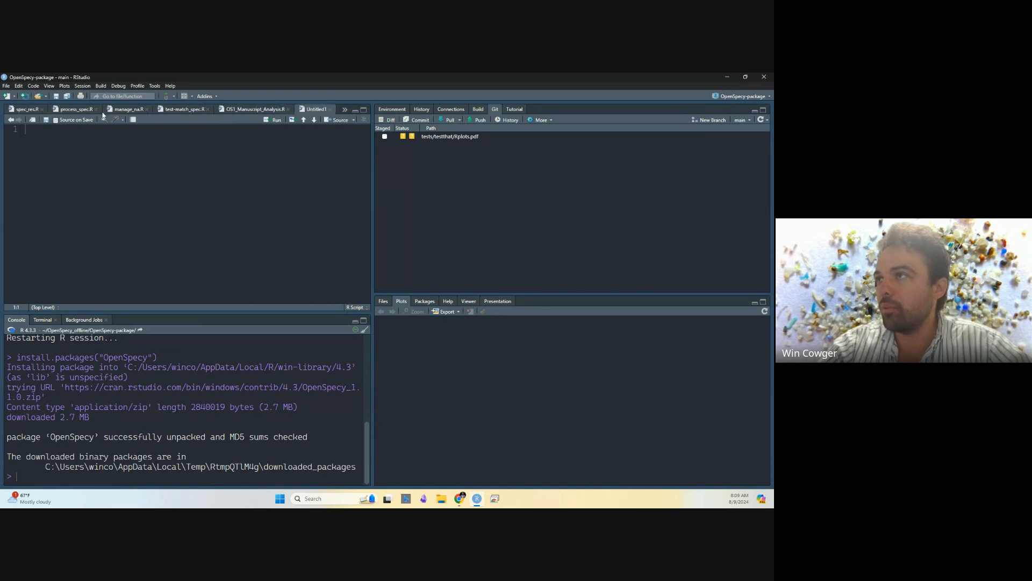
left_click(149, 110)
left_click(149, 110)
left_click(149, 109)
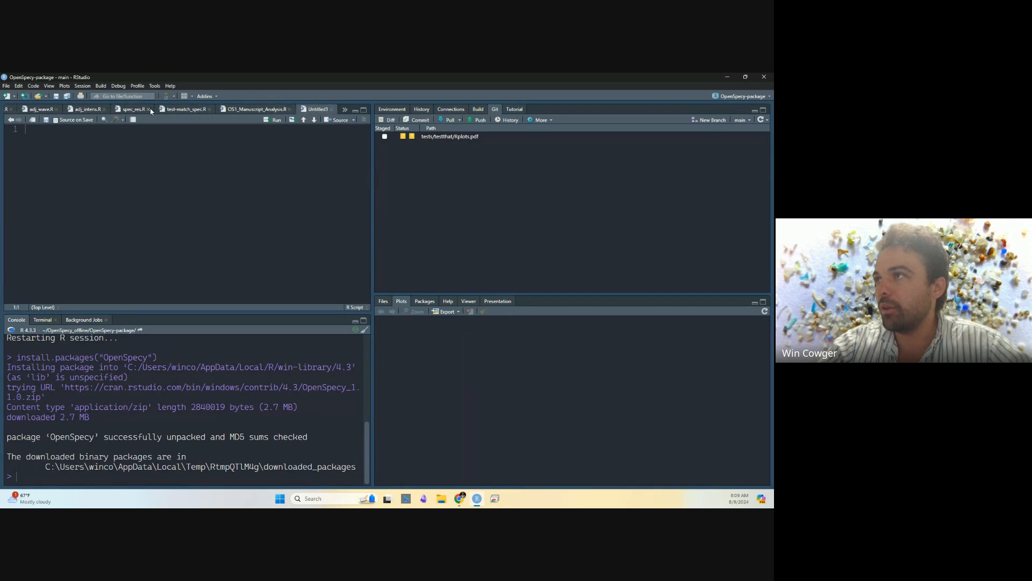
left_click(148, 110)
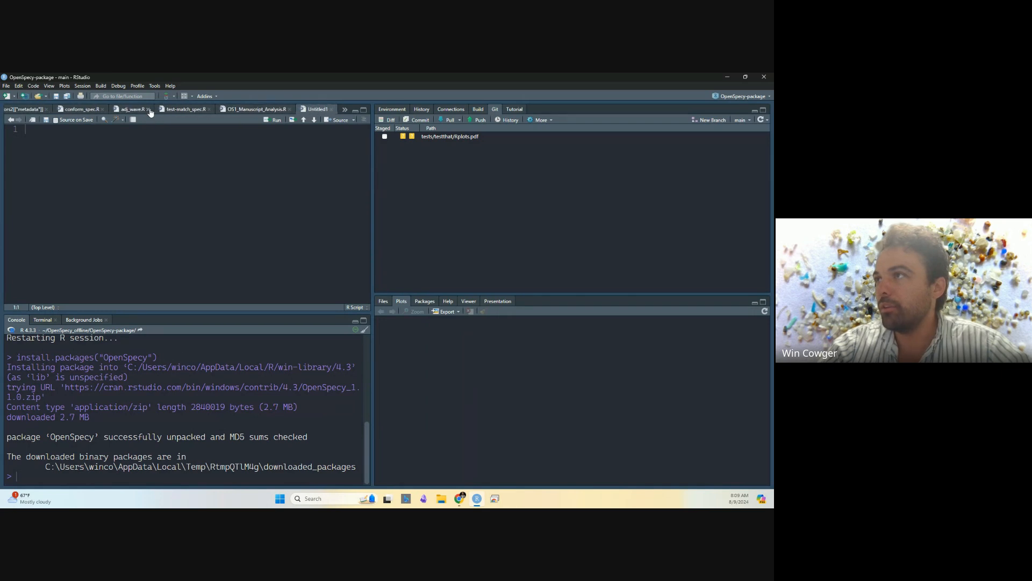
left_click(149, 110)
left_click(148, 110)
left_click(148, 109)
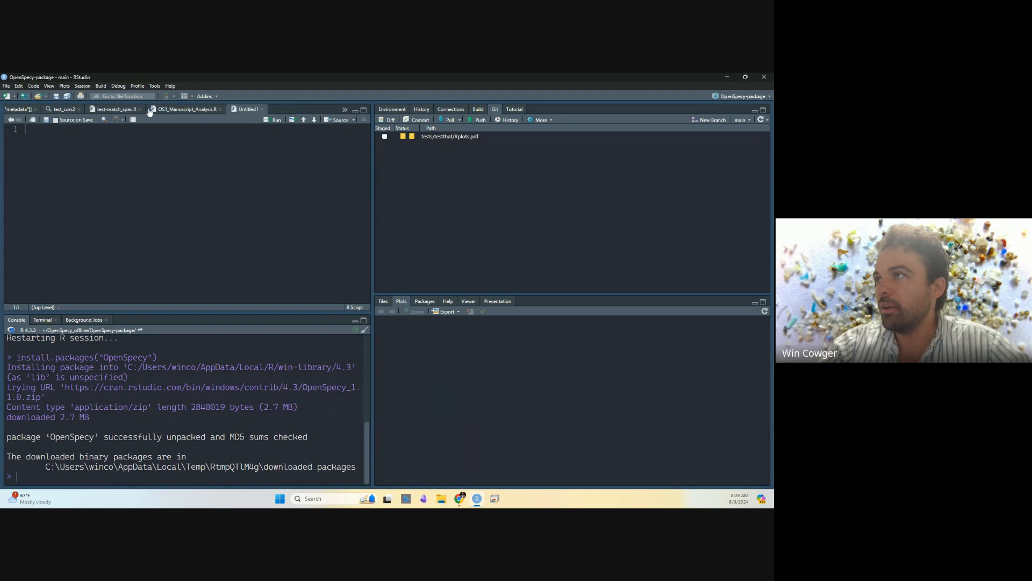
left_click(149, 110)
left_click(149, 109)
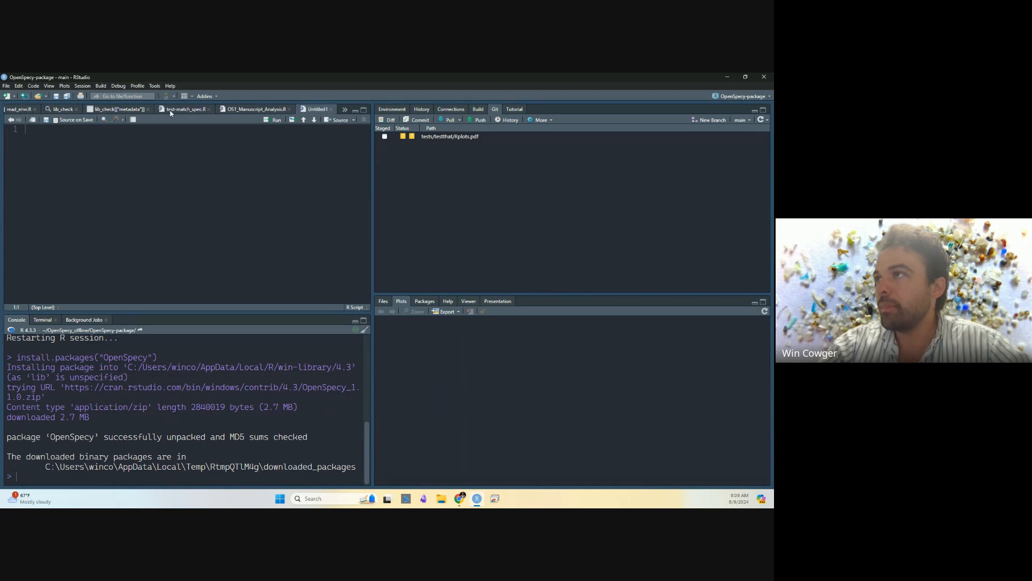
left_click(207, 111)
left_click(207, 110)
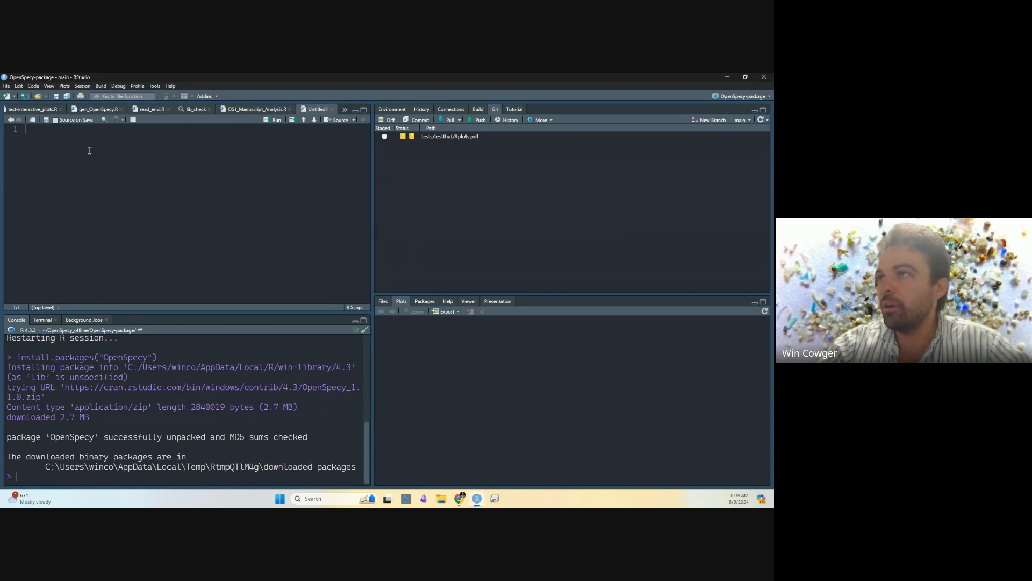
Enter the test text dffkdjff in the untitled script, select the console output, and delete the test text
type("dffkdjff")
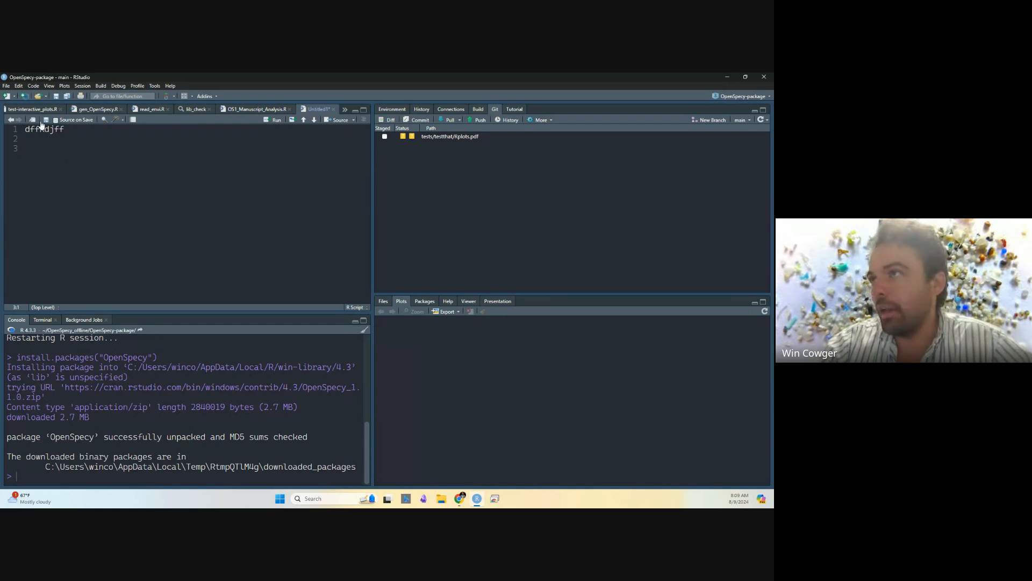
left_click(59, 129)
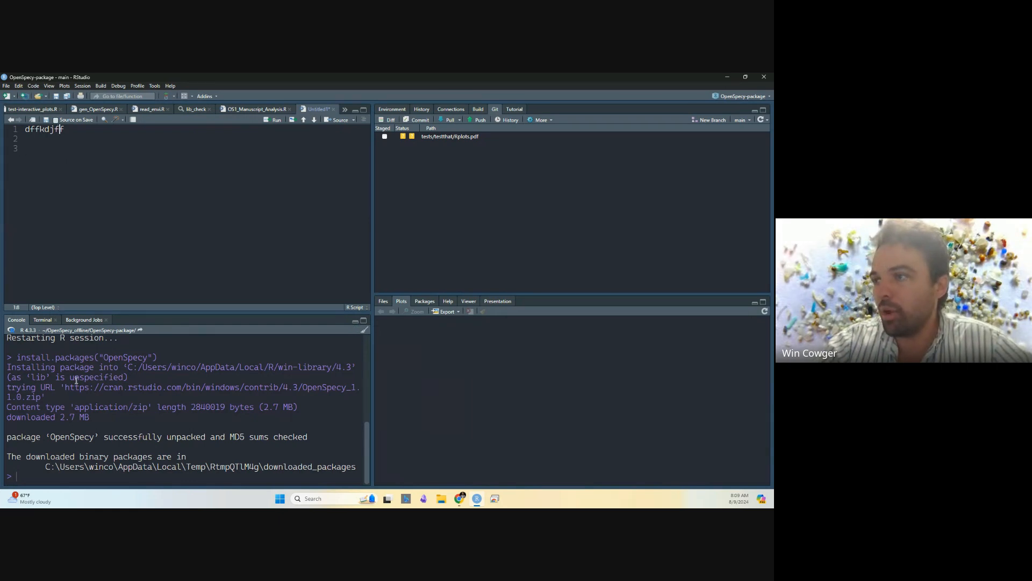
left_click(133, 444)
key("ctrl+a")
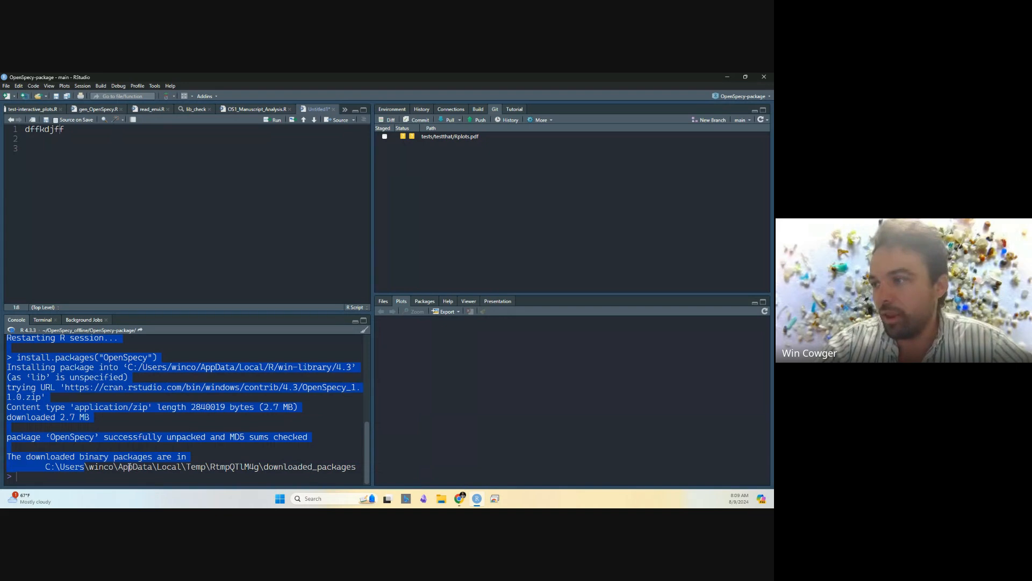
left_click(129, 466)
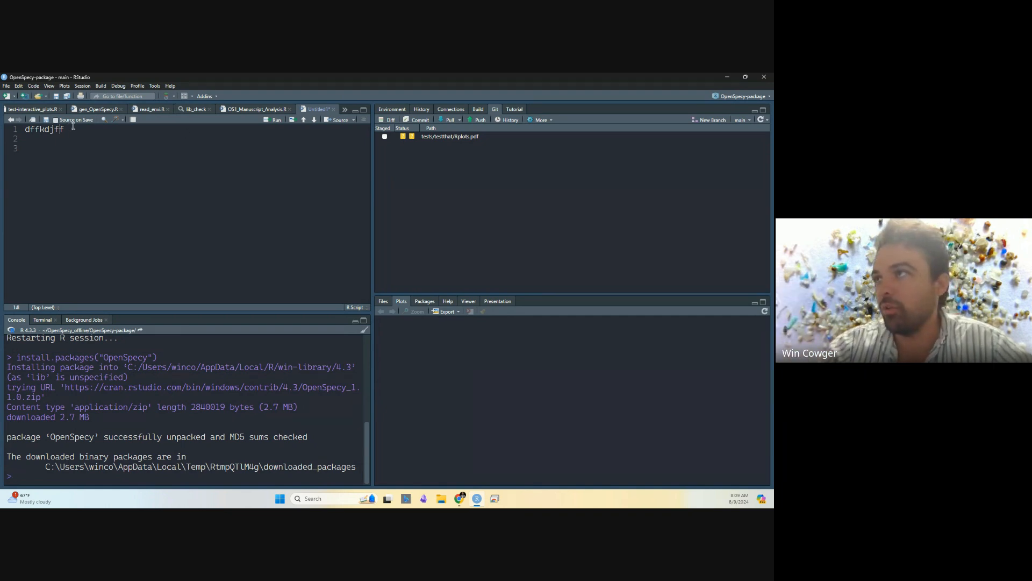
left_click_drag(68, 129, 24, 129)
key("BackSpace")
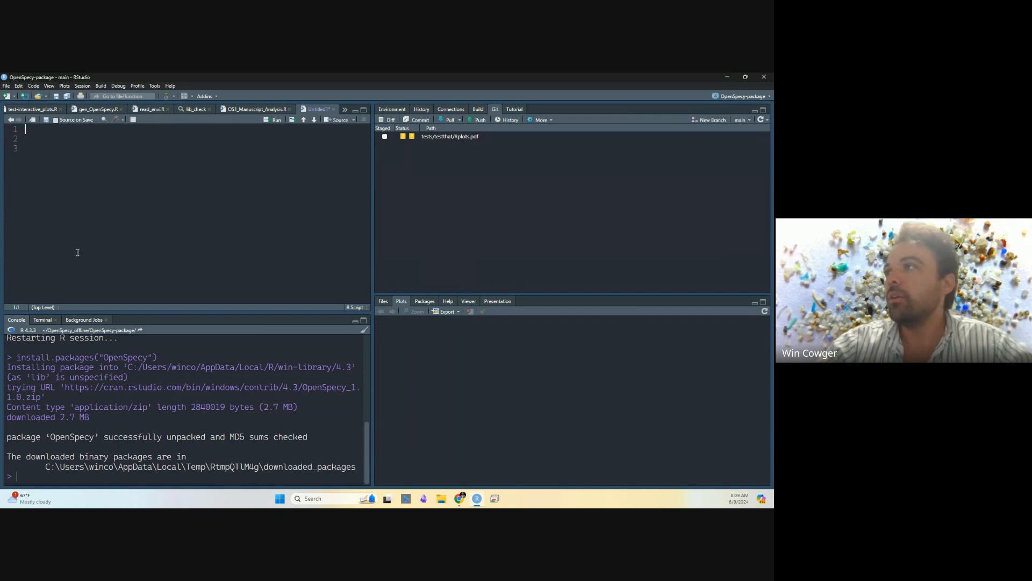
Close test-interactive_plots.R and all other open files except the untitled script
left_click(60, 110)
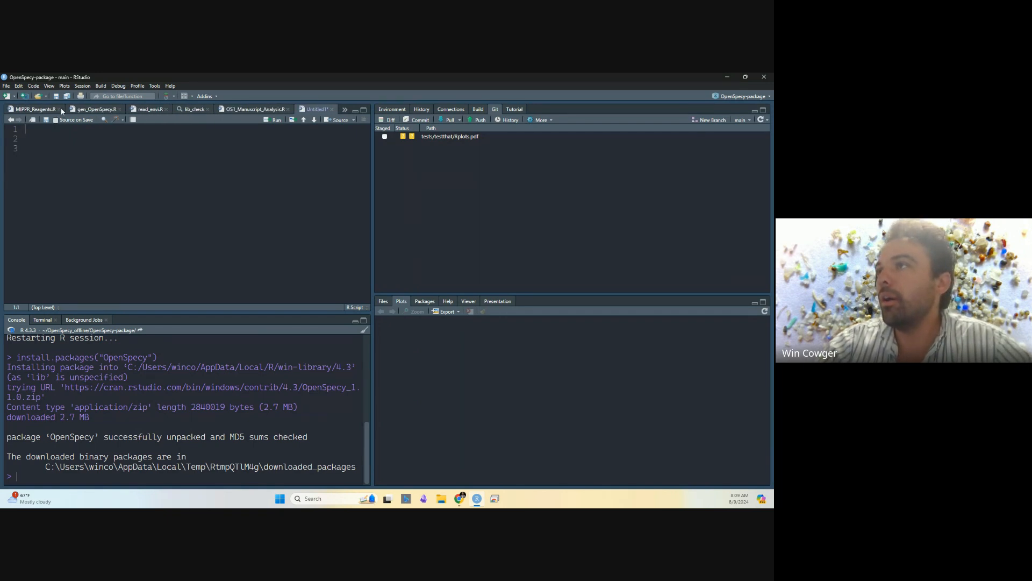
left_click(60, 108)
left_click(334, 109)
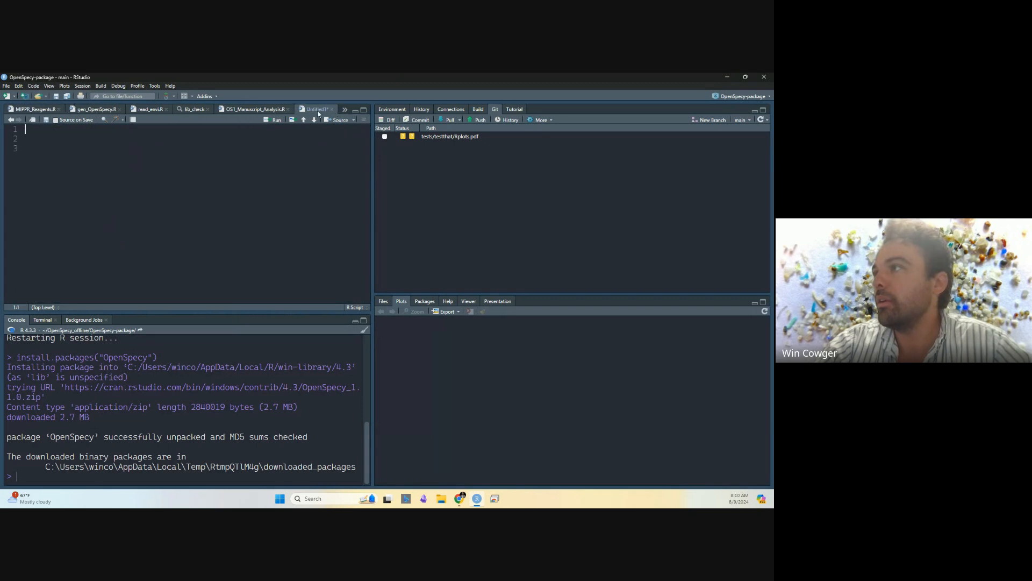
right_click(317, 110)
left_click(329, 138)
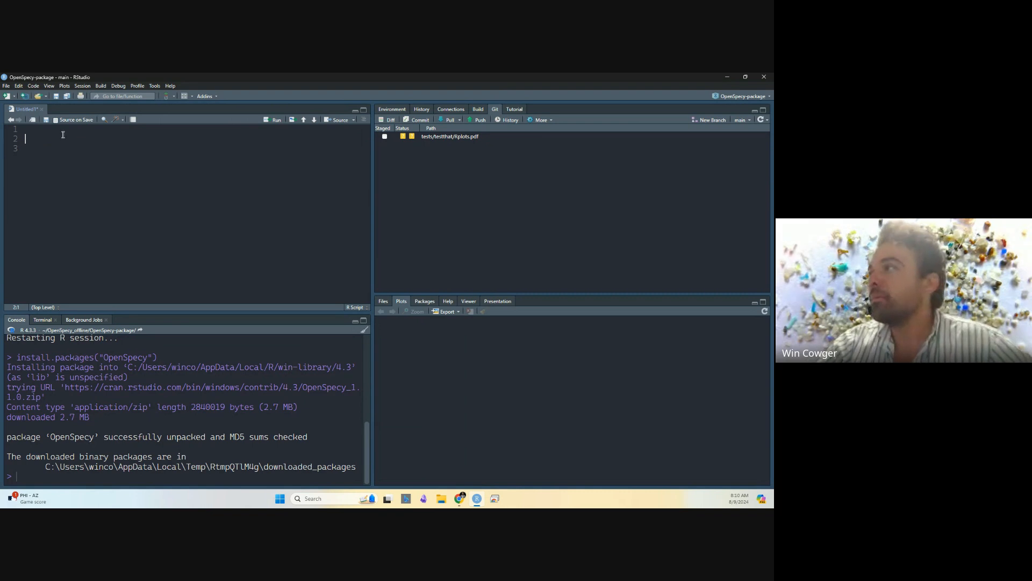
Save the untitled script to the Desktop as RunOpenSpecy, with R as the file type
left_click(54, 97)
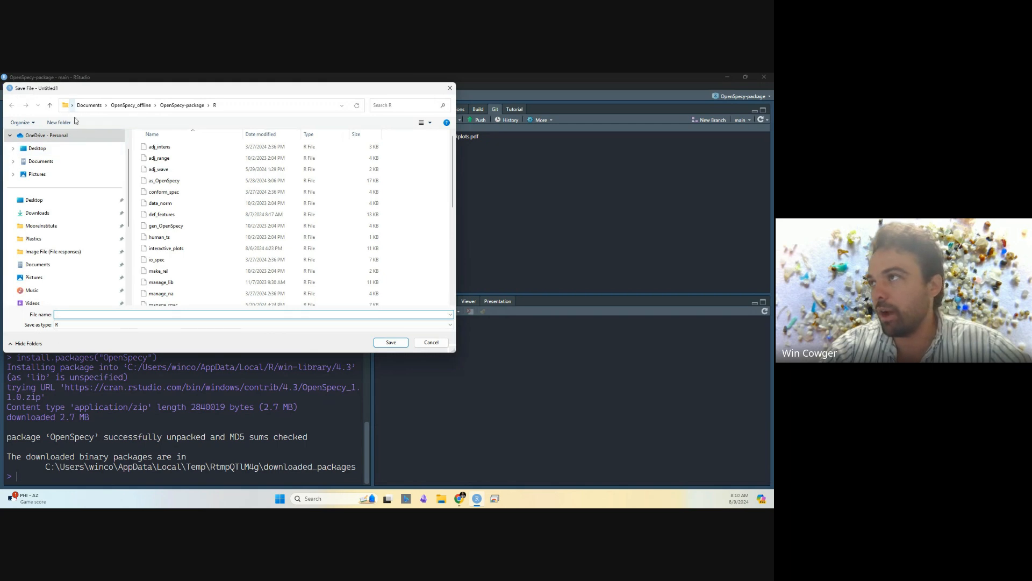
left_click(34, 200)
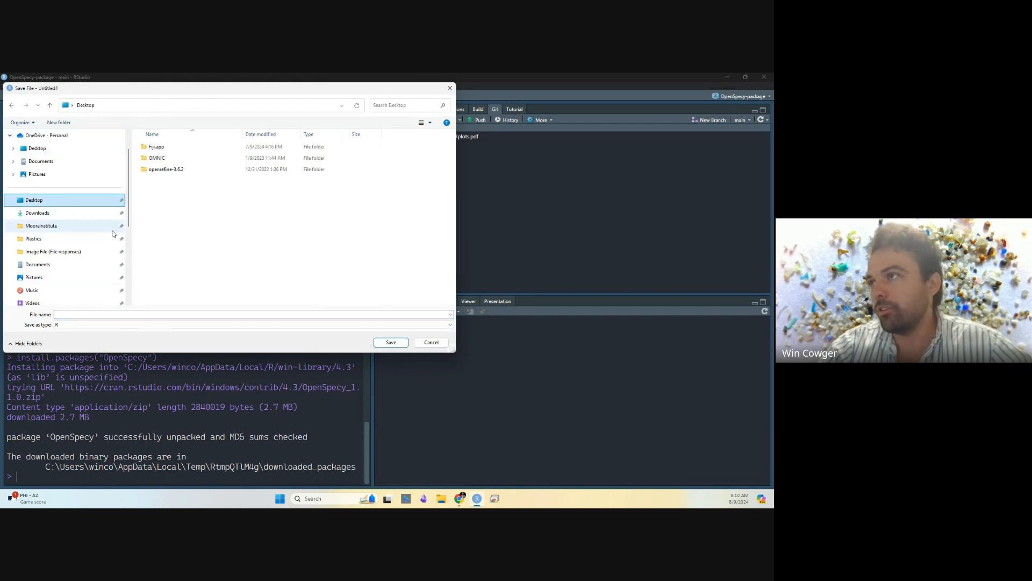
left_click(123, 315)
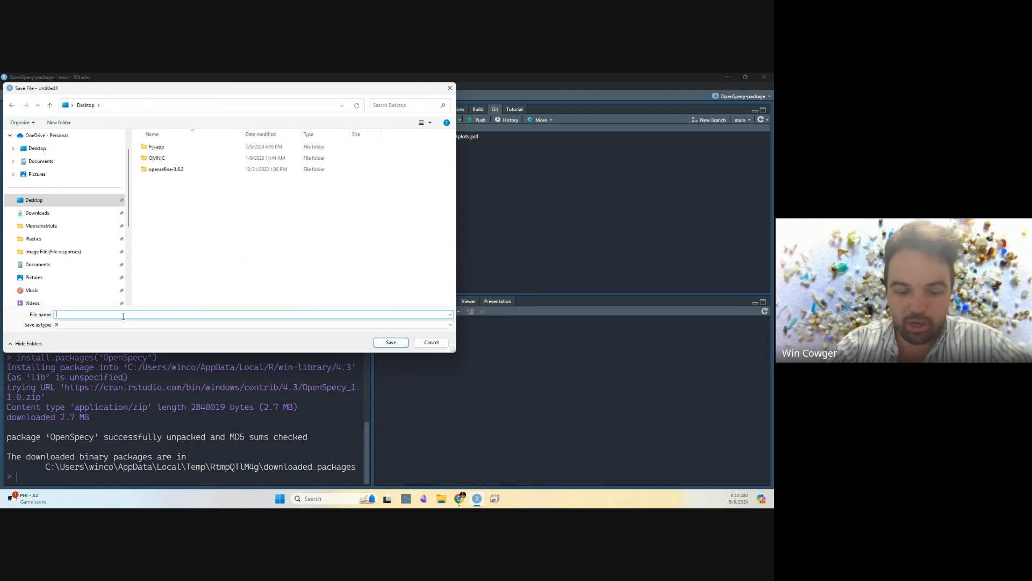
type("OpenSp")
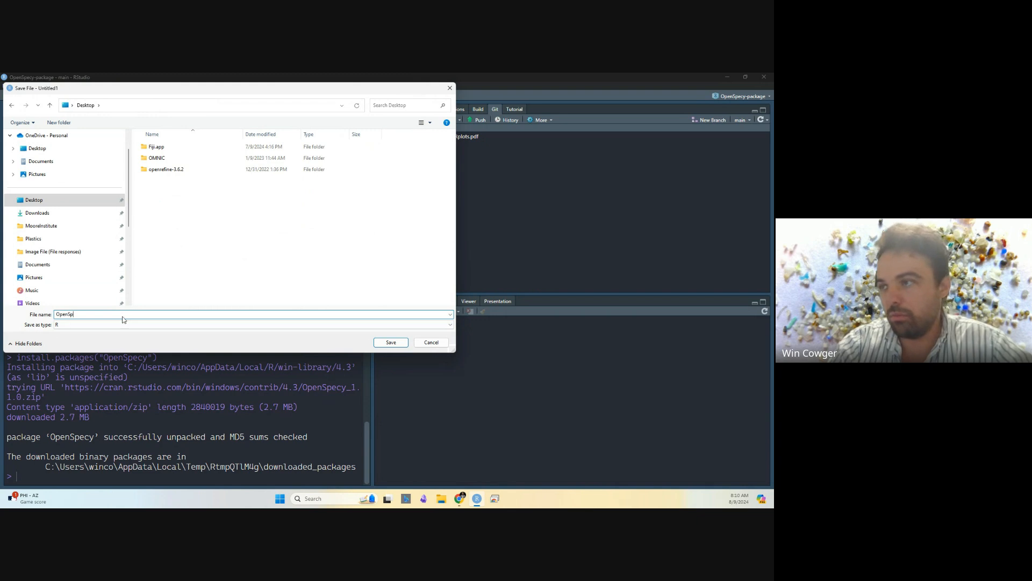
key("BackSpace")
key("BackSpace")
key("BackSpace")
type("Run")
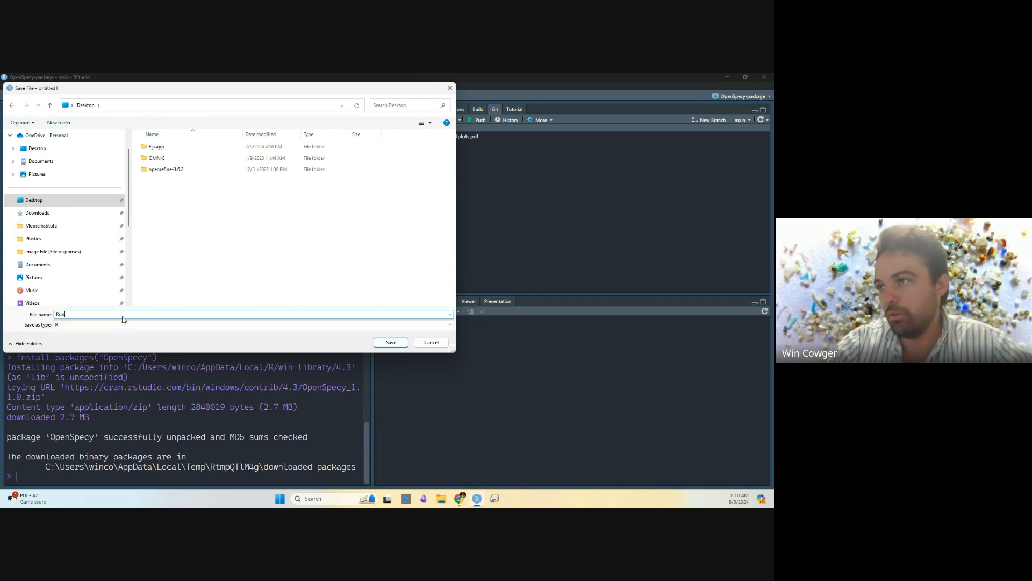
type("OpenSpecy")
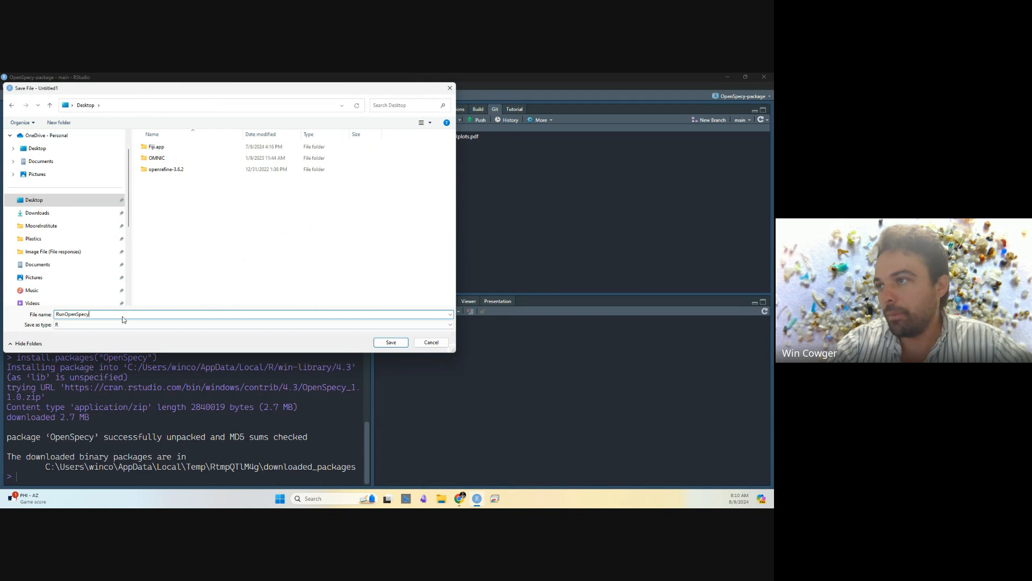
key("Return")
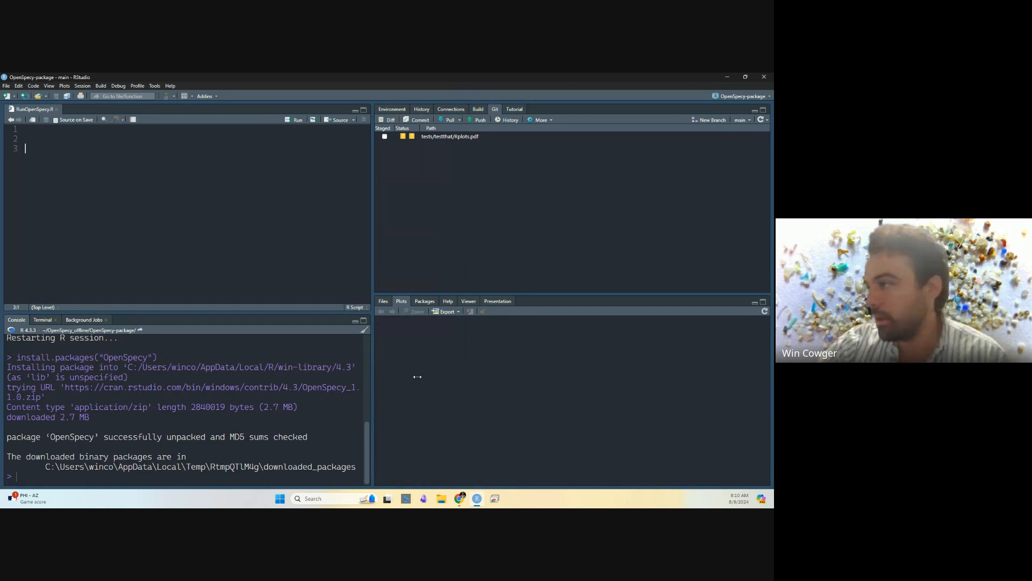
Minimise the windows to show the desktop, open the saved RunOpenSpecy script from there, and place the cursor on line 2
key("alt+Tab")
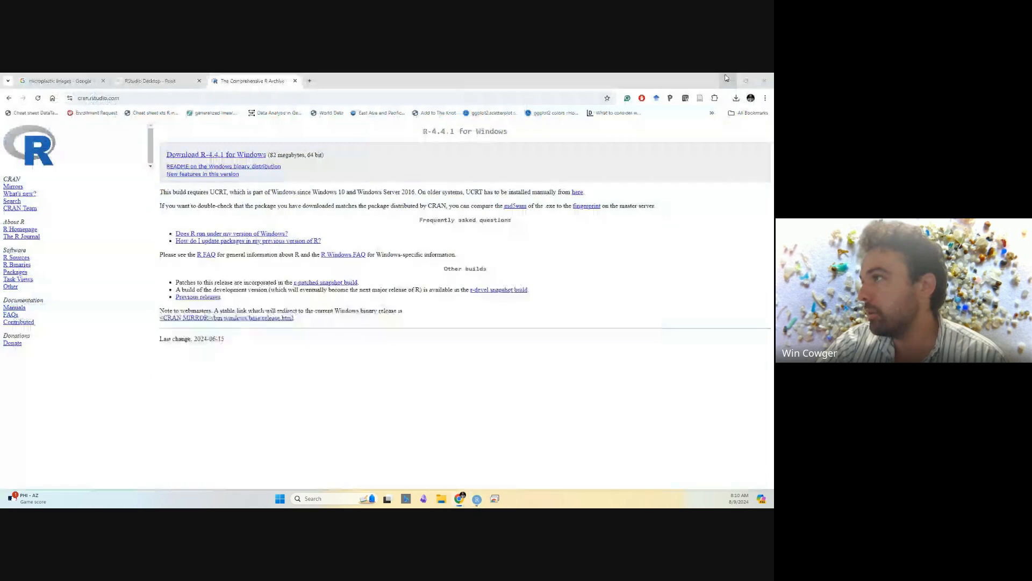
left_click(765, 81)
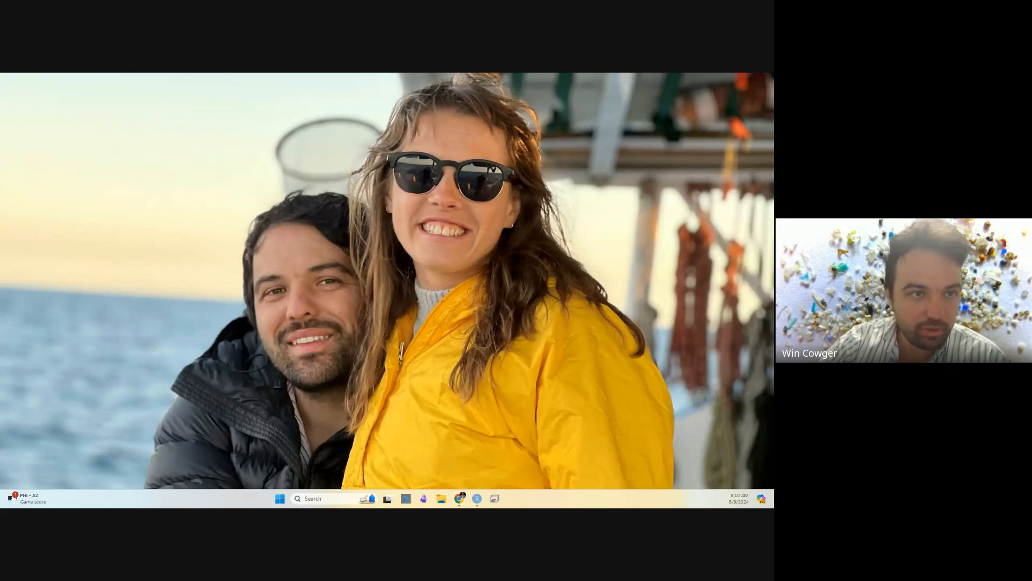
left_click_drag(296, 339, 58, 115)
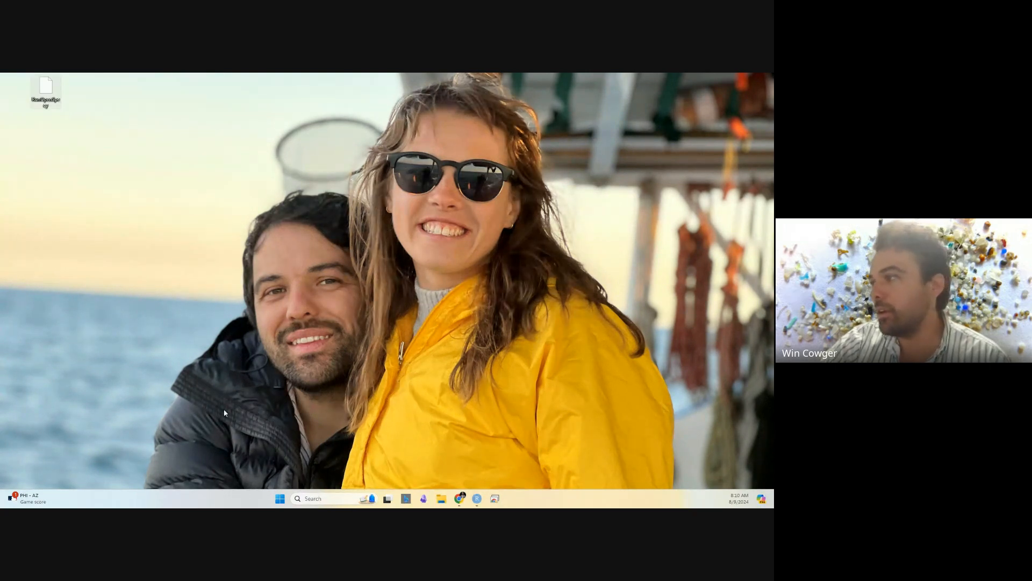
double_click(46, 93)
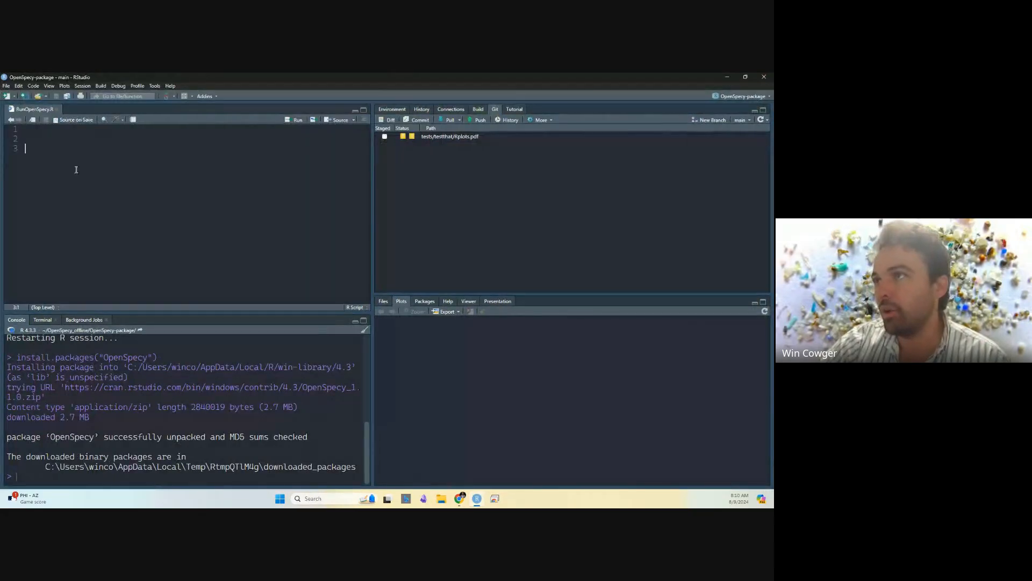
left_click(53, 132)
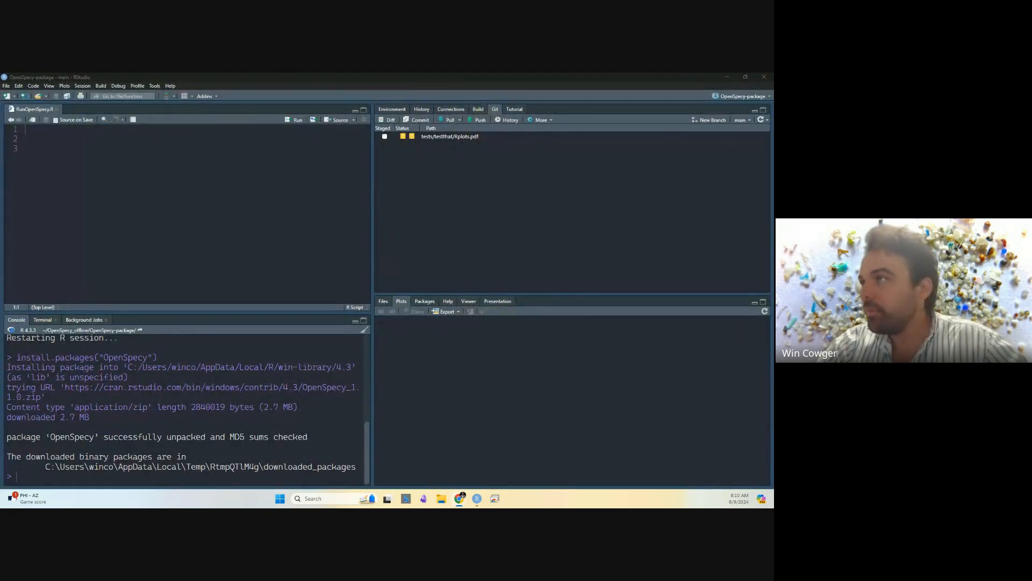
left_click(187, 137)
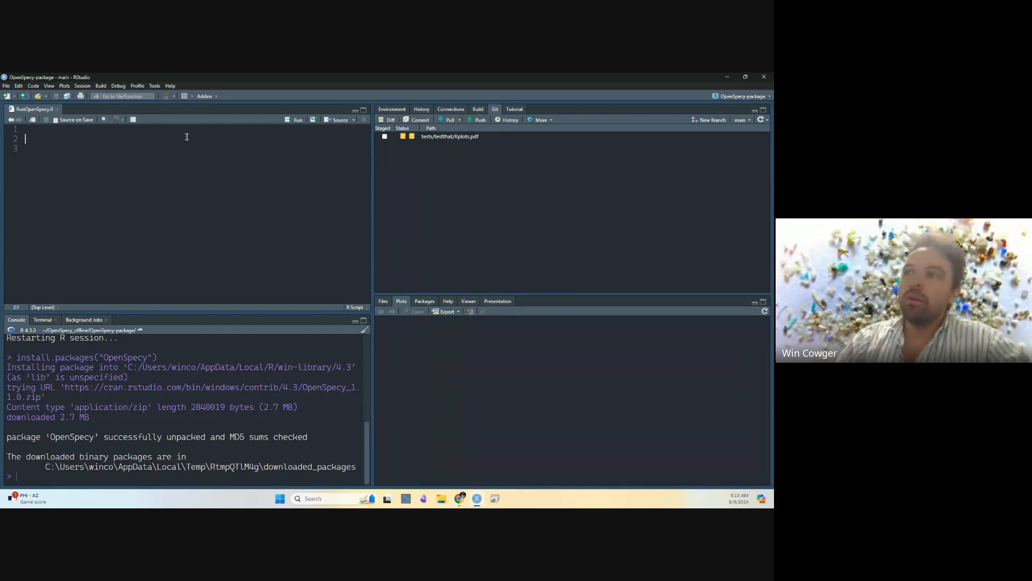
Enter library(OpenSpecy) on line 1 of the RunOpenSpecy script and run that line
key("Up")
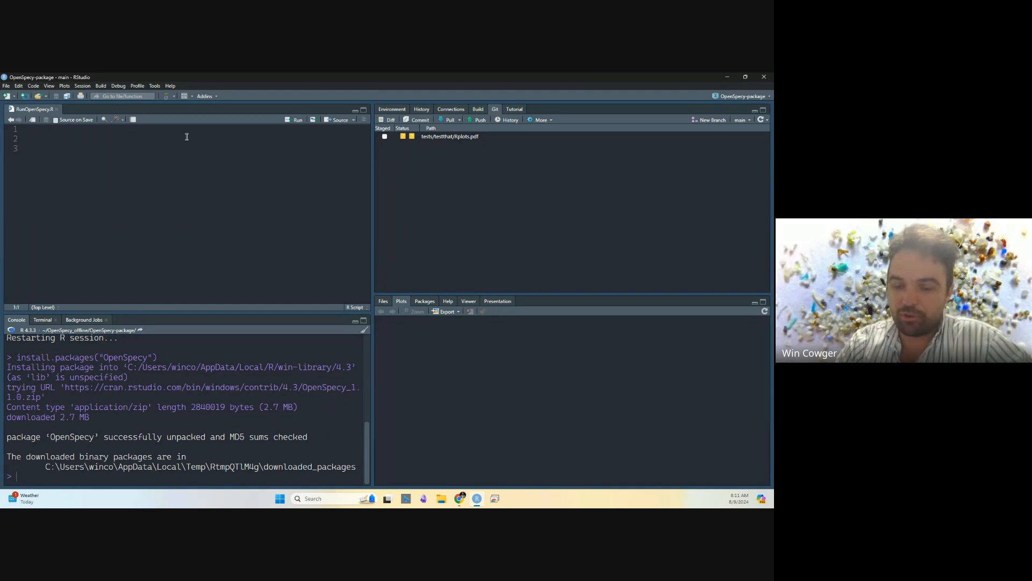
type("libr")
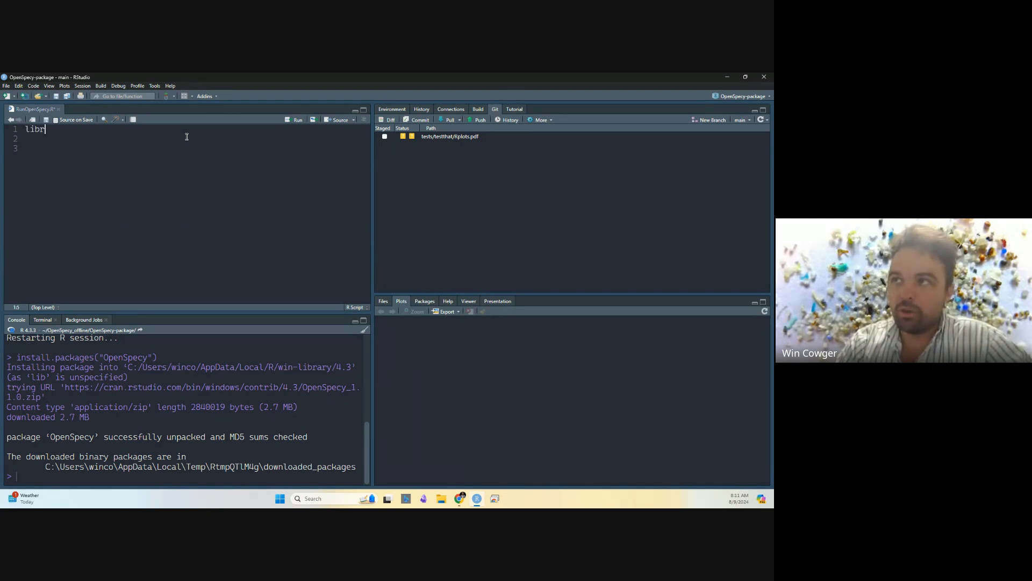
type("ary(OpenSpecy")
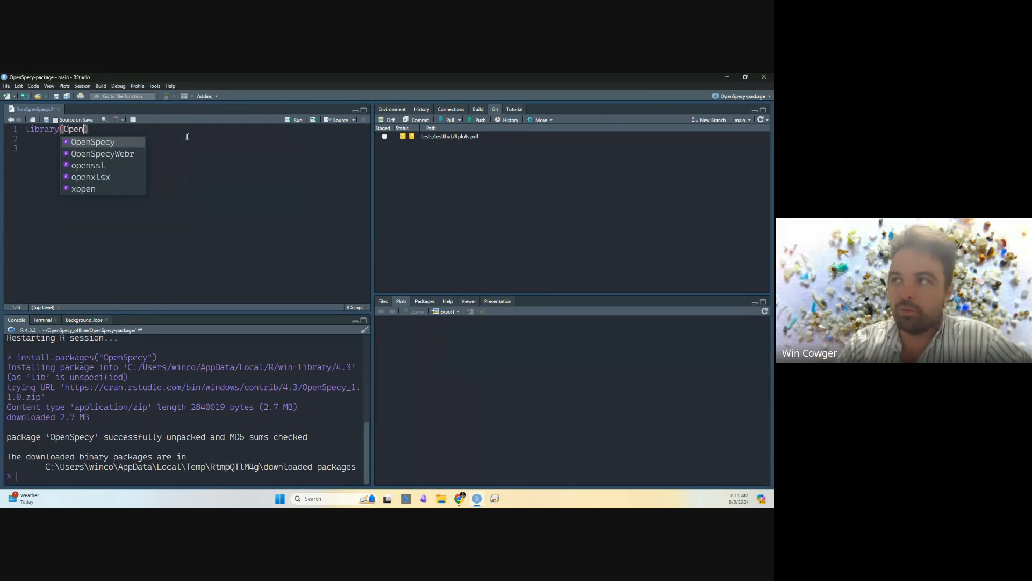
key("ctrl+Return")
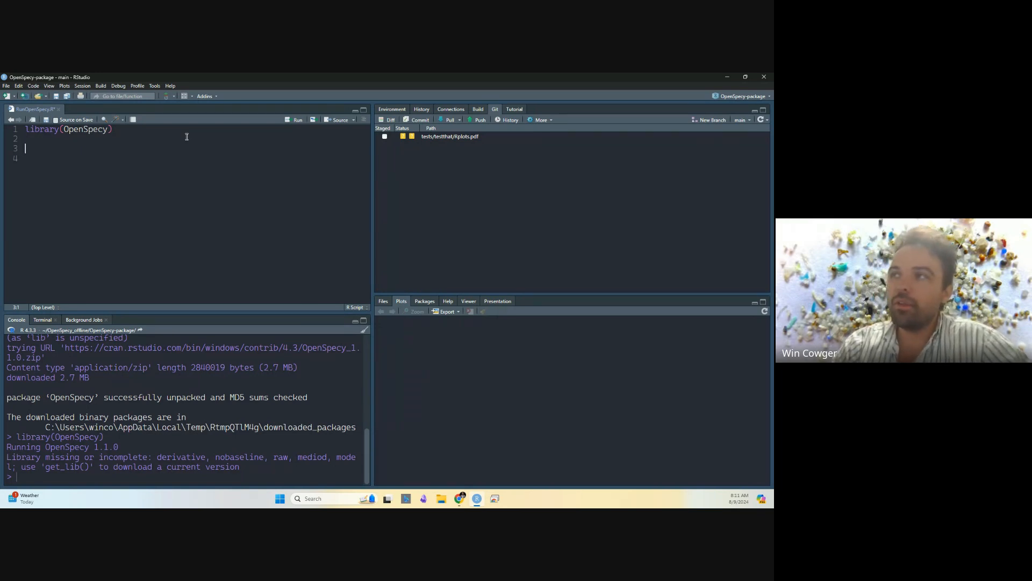
Add run_app() on line 3 of the script, run it, and maximise the Open Specy app window that it launches
type("r")
key("BackSpace")
type("un")
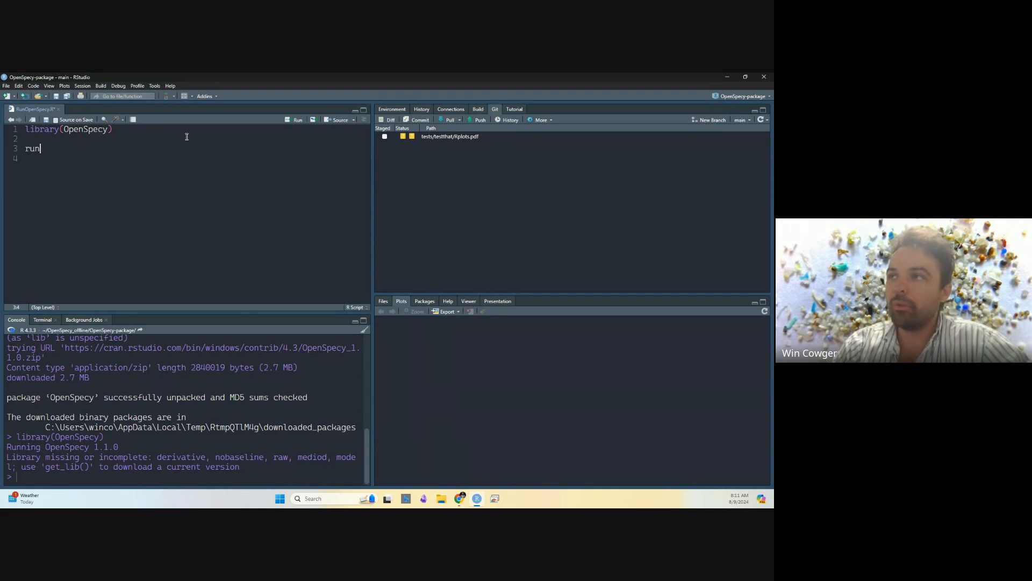
type("_app(")
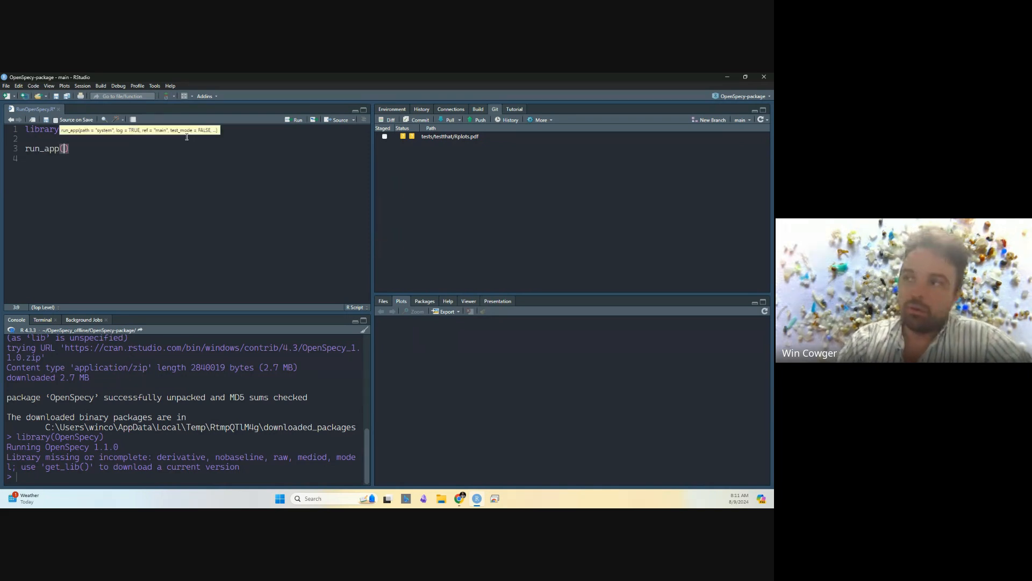
key("ctrl+Return")
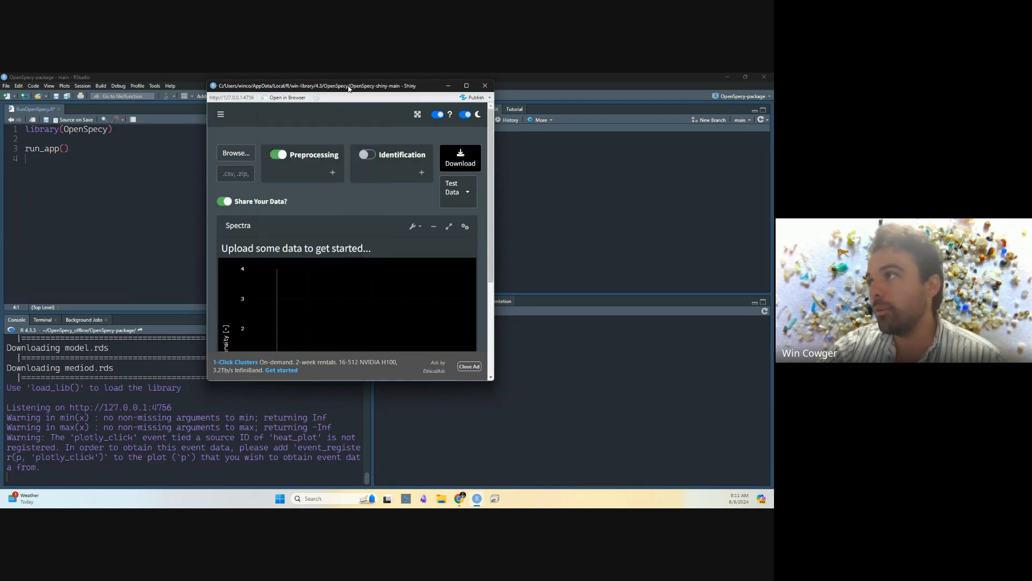
left_click_drag(351, 86, 410, 74)
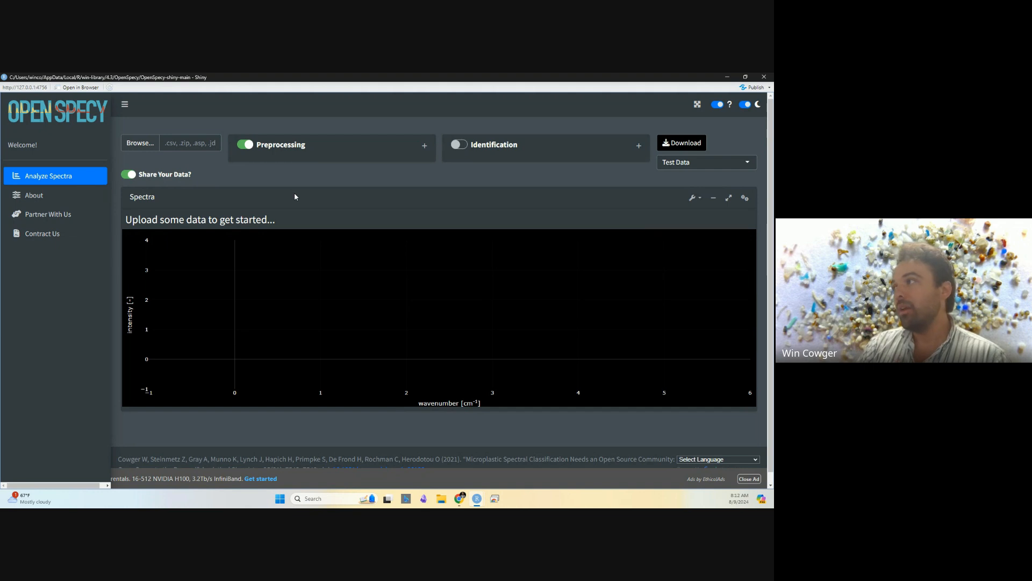
Minimise the Open Specy app window and save the changes to the RunOpenSpecy script
left_click(727, 76)
left_click(100, 148)
left_click(113, 131)
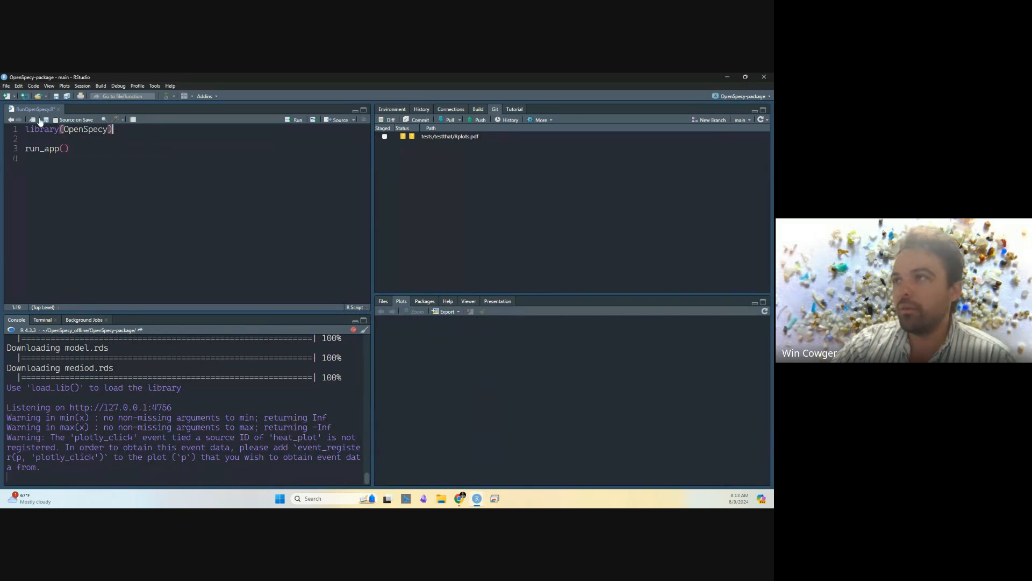
key("ctrl+s")
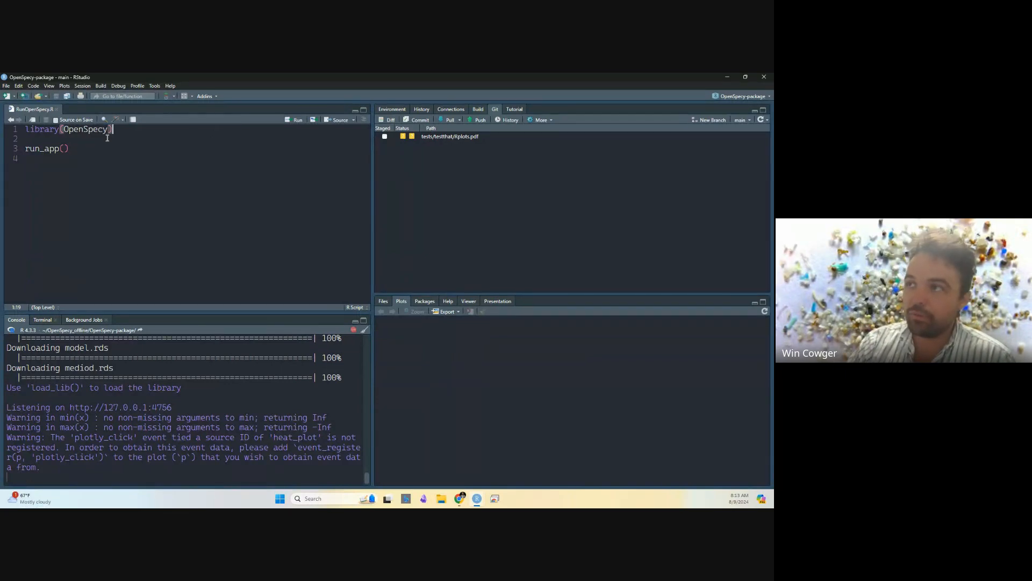
Run the library(OpenSpecy) line of the script again
left_click(110, 130)
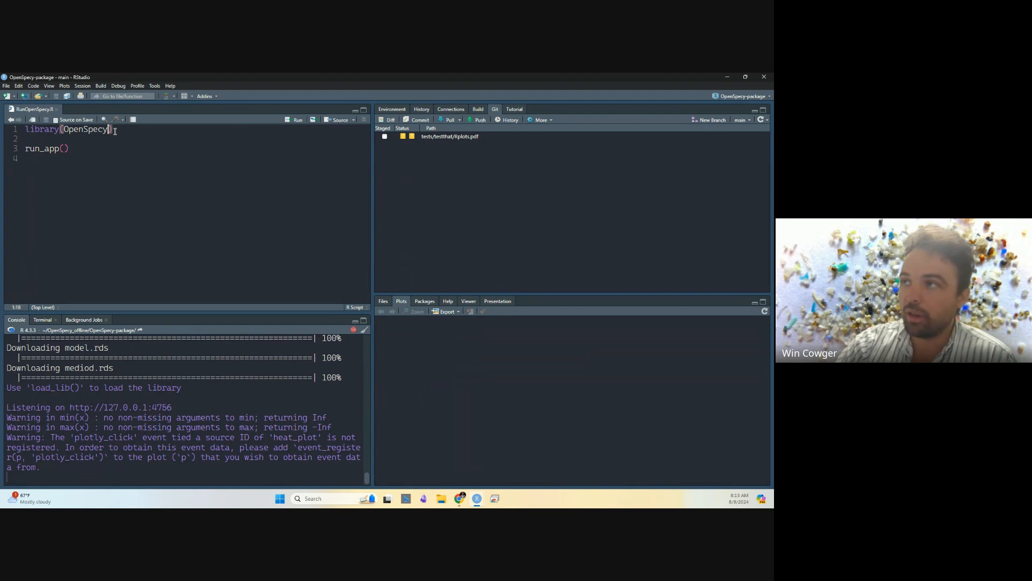
left_click(115, 130)
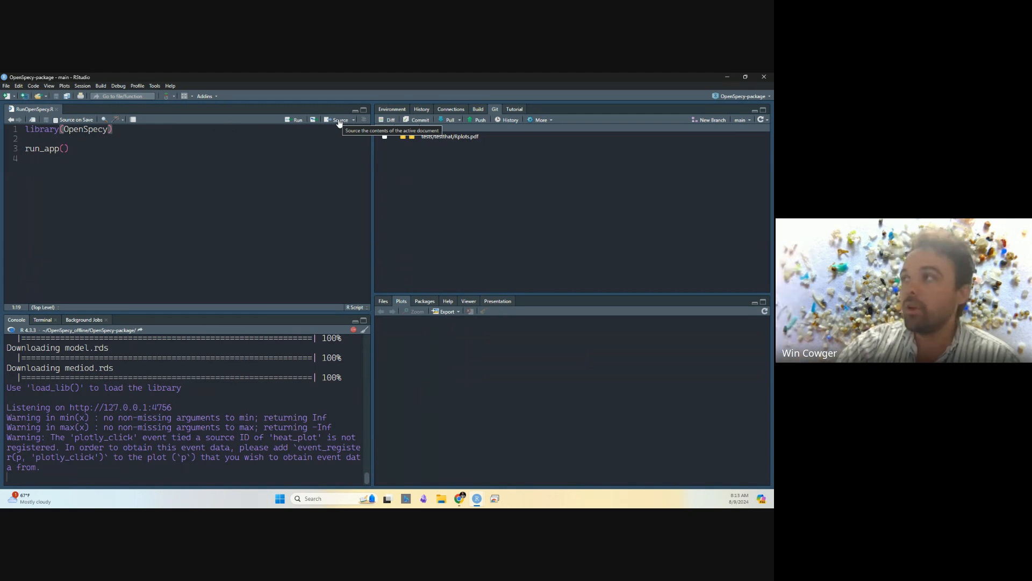
left_click(297, 121)
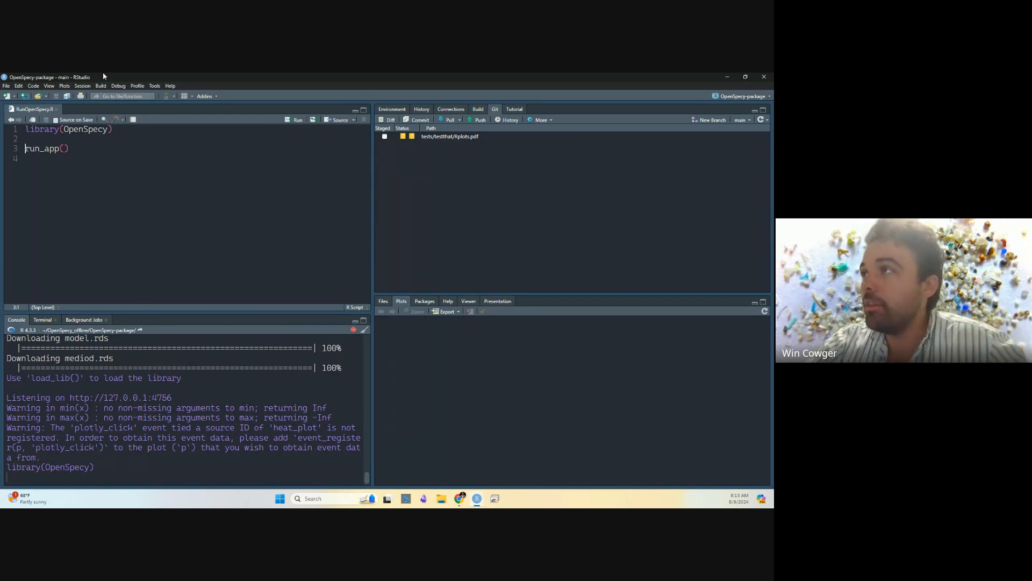
Enter OpenSpecy as the CRAN package in the package installation dialog, and cancel the dialog without installing
left_click(154, 86)
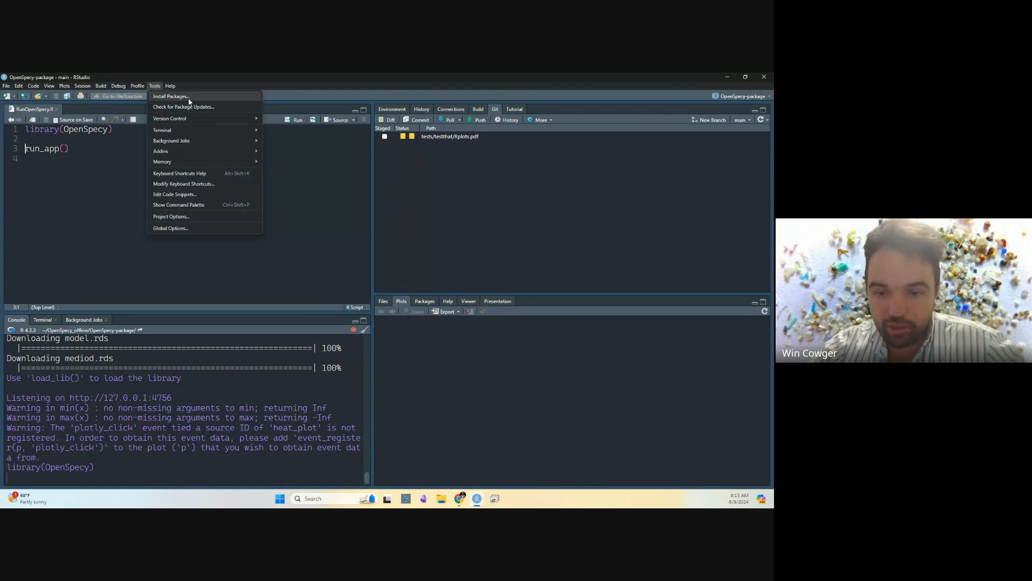
left_click(171, 96)
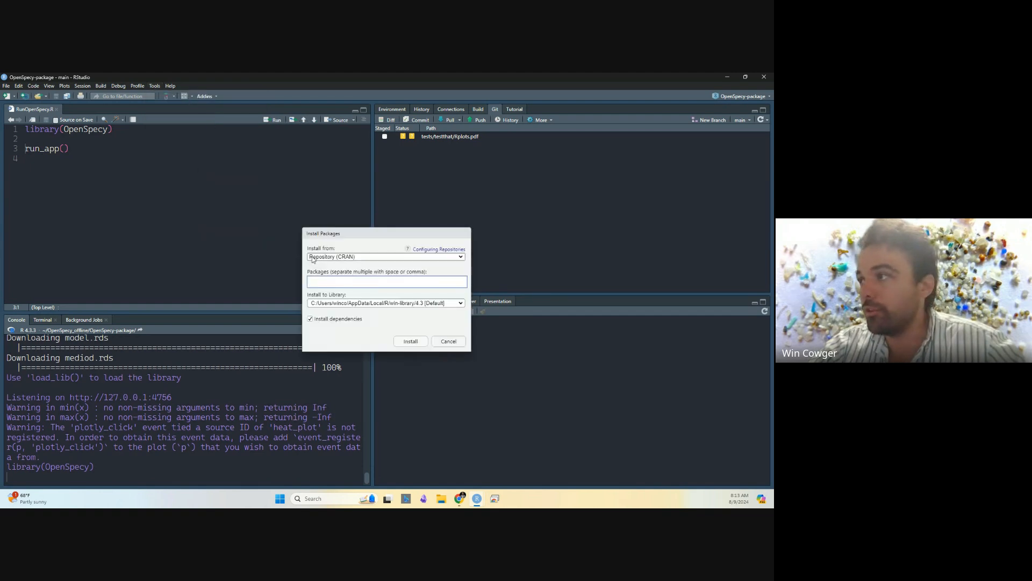
type("Open")
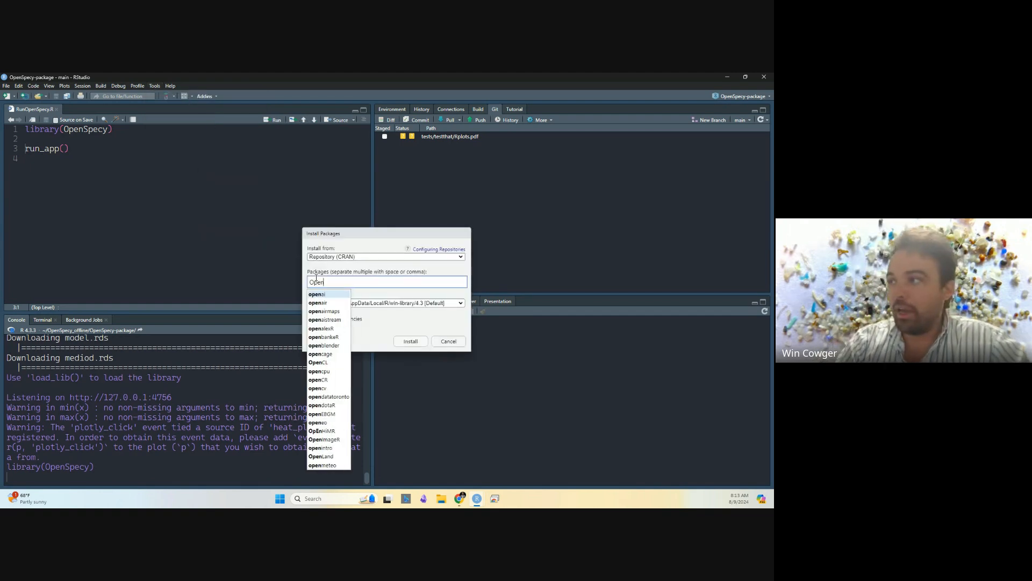
type("Specy")
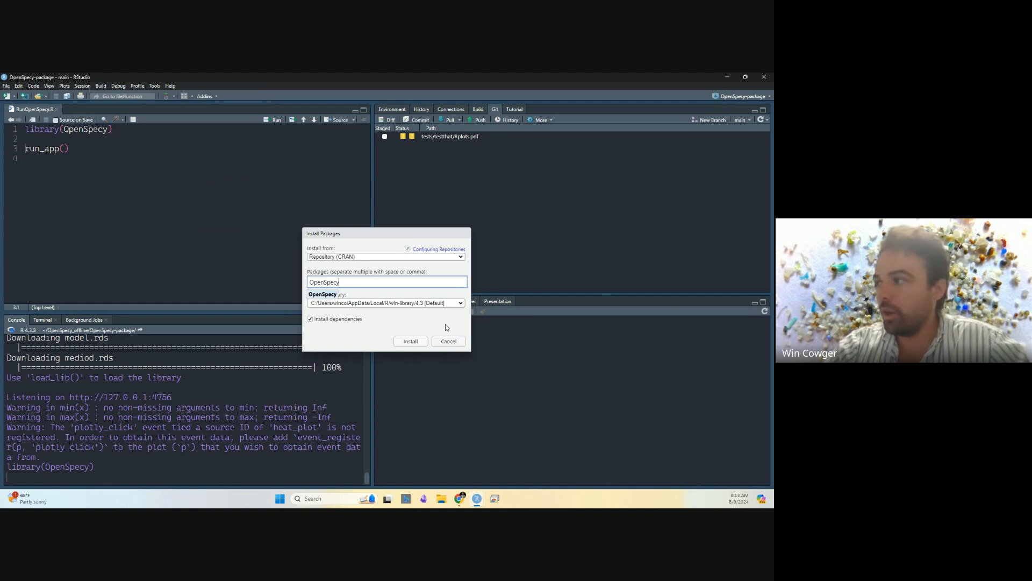
left_click(448, 341)
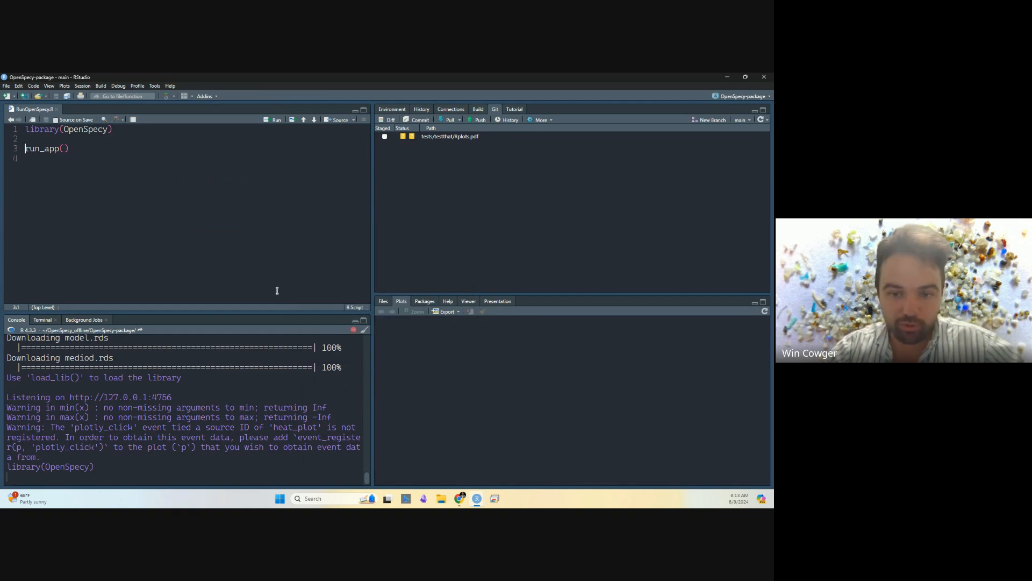
Insert install.packages("OpenSpecy") as the script's first line, with a blank line above library(OpenSpecy)
left_click(99, 151)
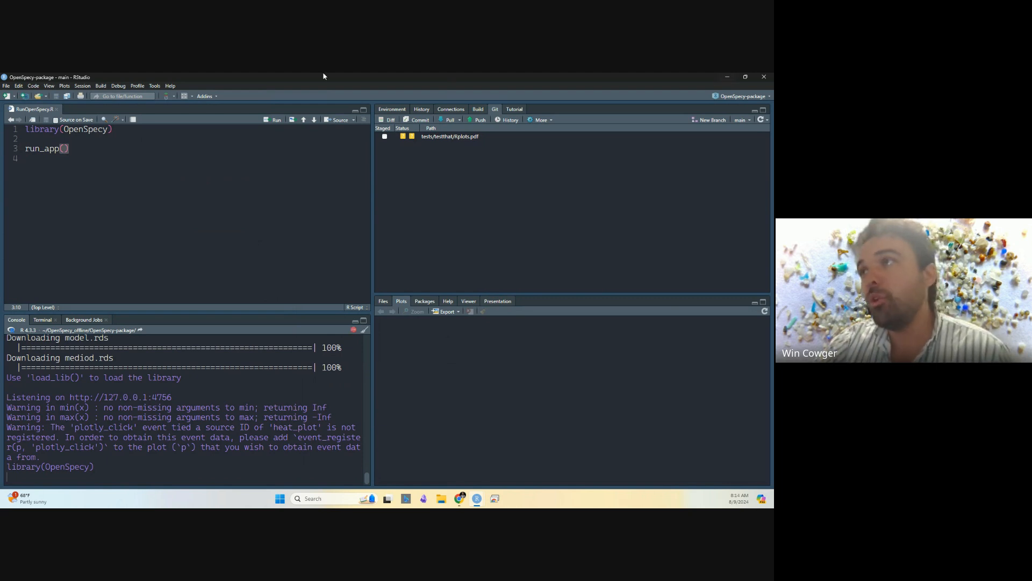
left_click(39, 137)
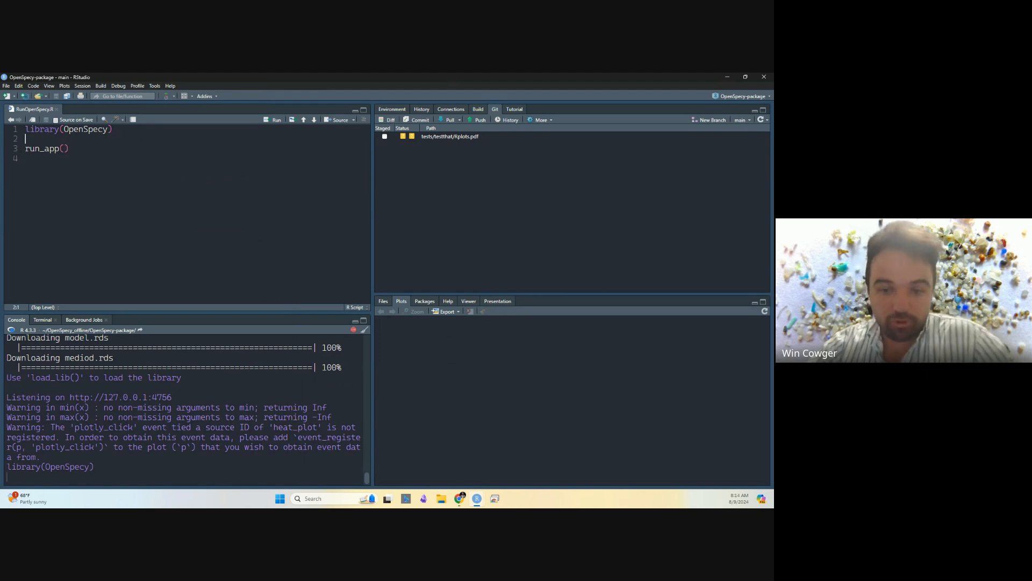
left_click(26, 130)
key("Return")
key("Up")
key("Return")
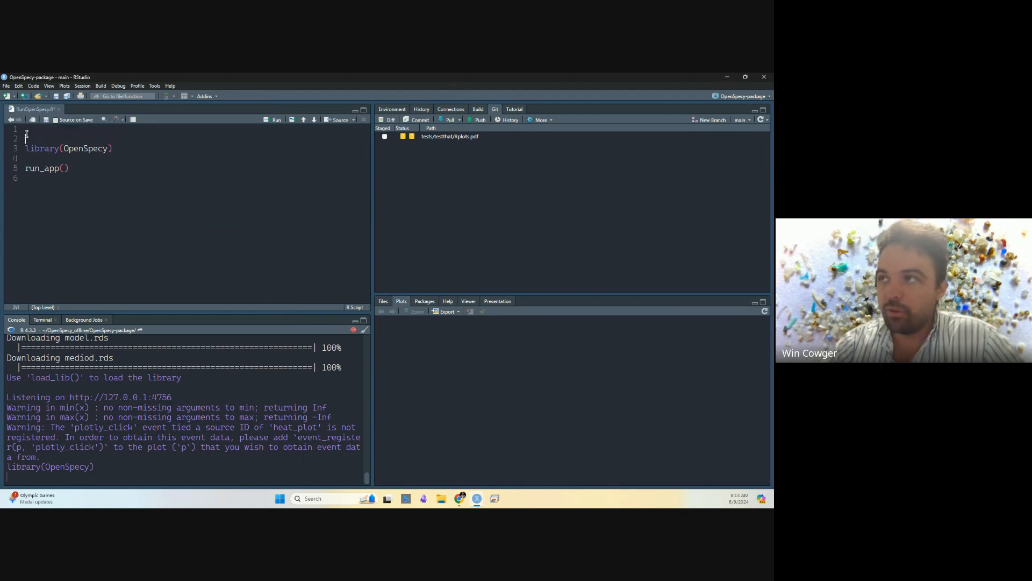
type("intall.")
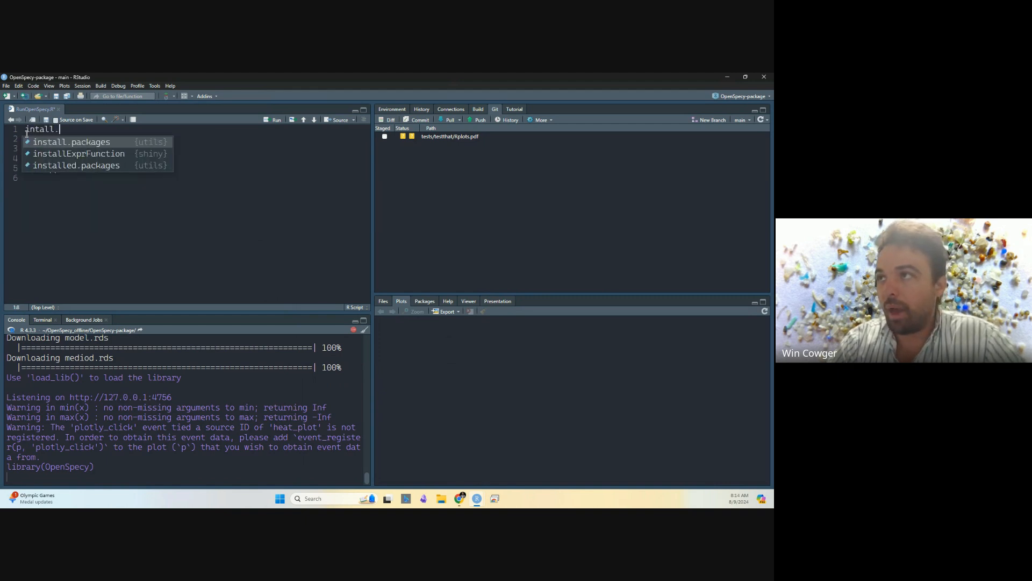
key("Return")
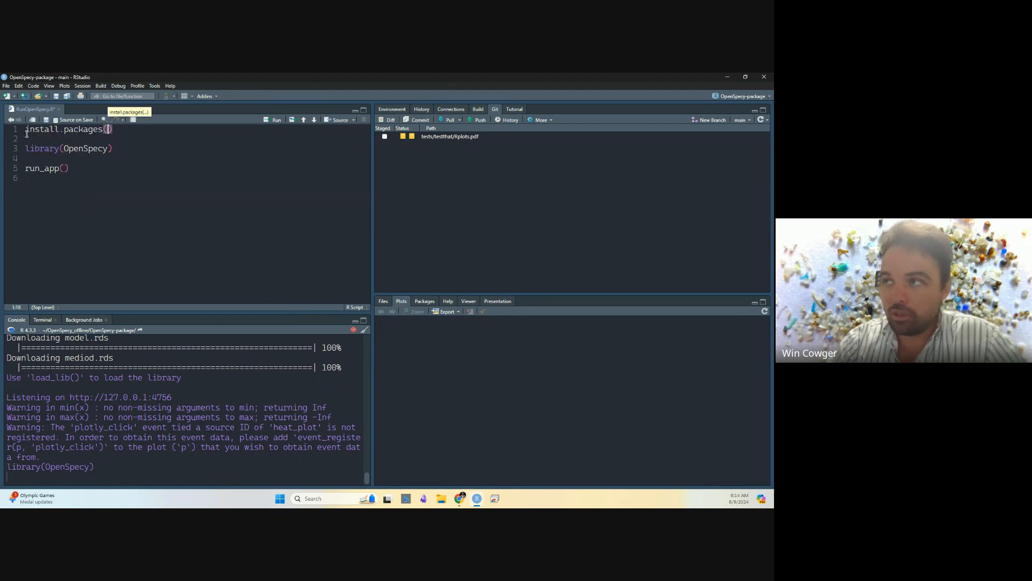
type("\"OpenSpec")
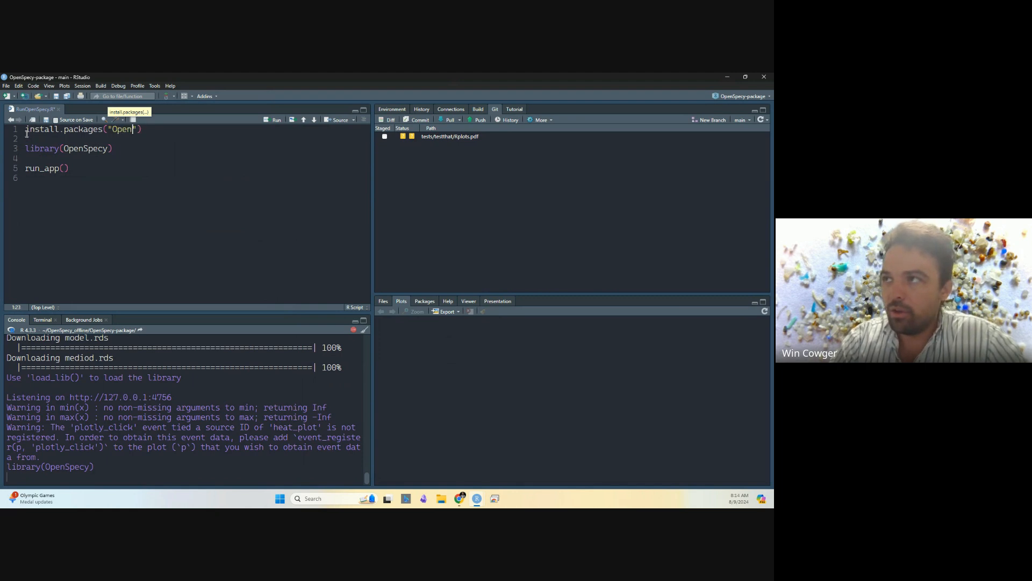
type("y\")")
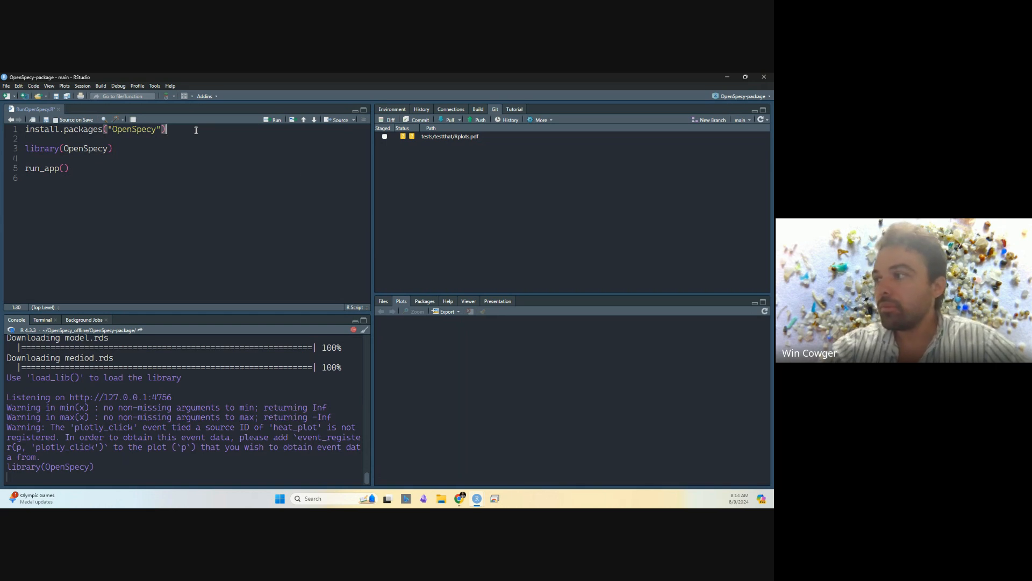
Stop the running app in the console and relaunch it by running the run_app() line on line 5
left_click(354, 329)
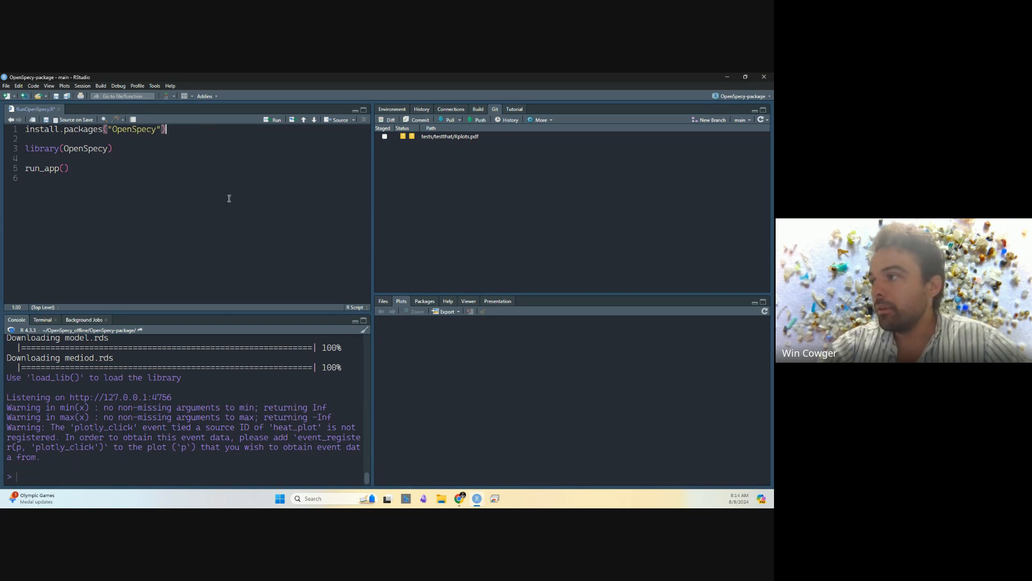
left_click(141, 145)
left_click(119, 168)
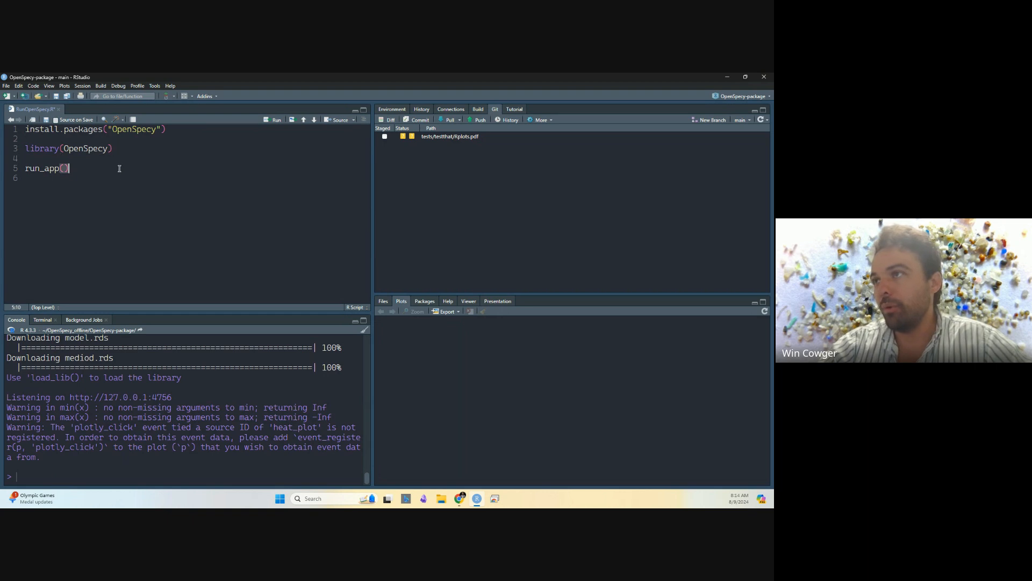
key("ctrl+Return")
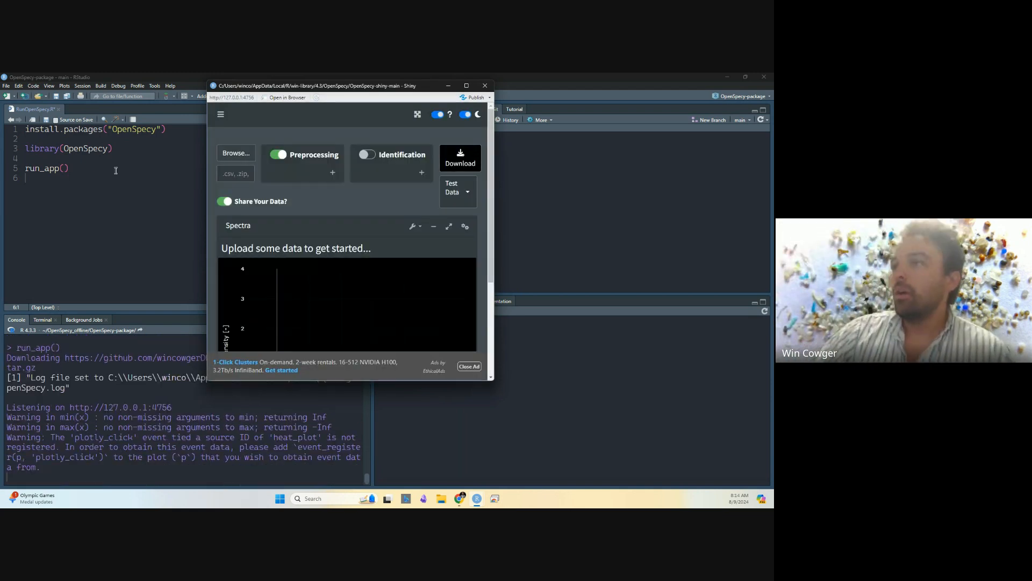
Return to the script, bring the relaunched Open Specy app window back to the front, and maximise it
left_click(108, 173)
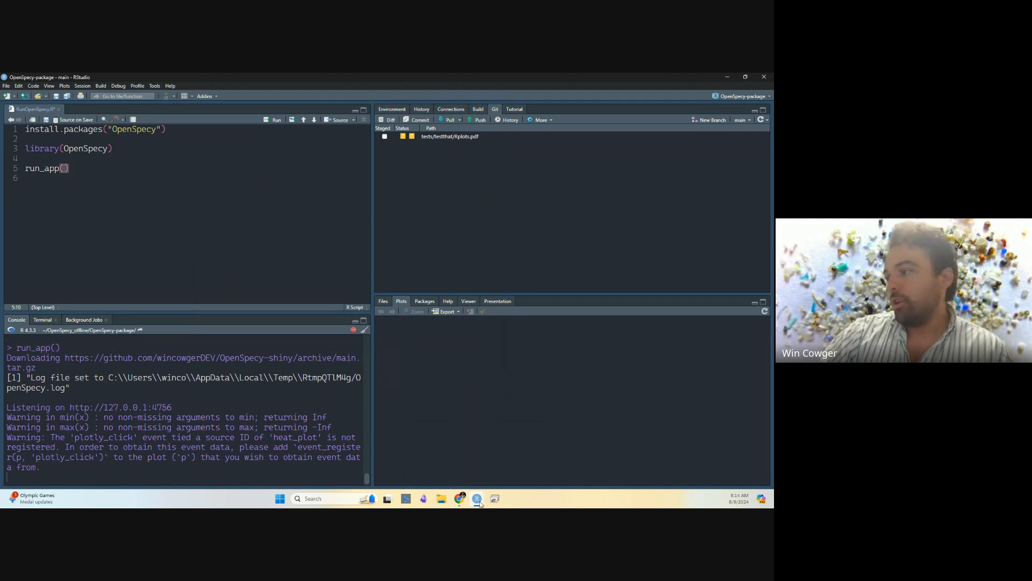
mouse_move(481, 502)
left_click(501, 472)
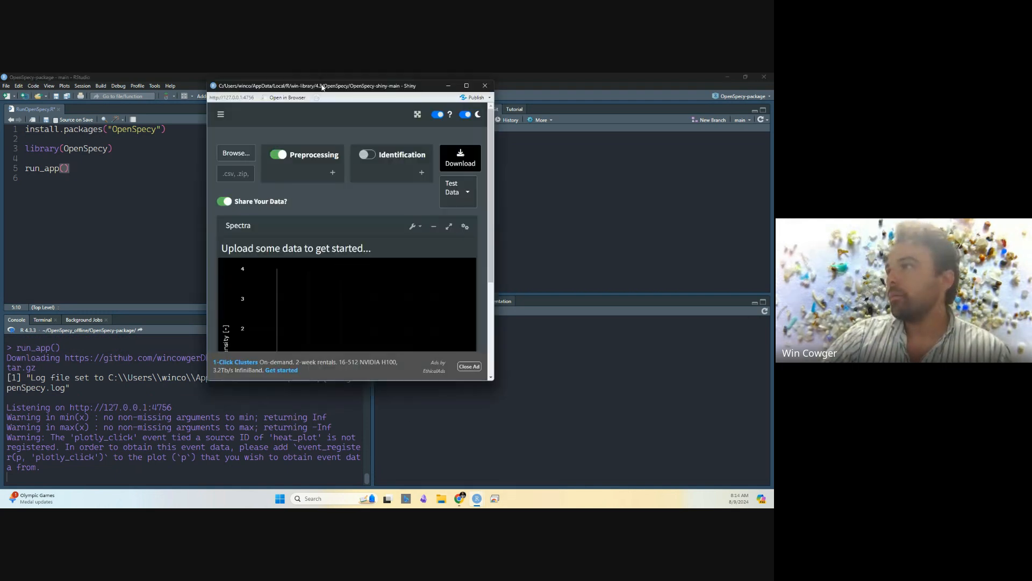
mouse_move(322, 87)
left_mouse_down()
mouse_move(336, 75)
mouse_move(341, 94)
left_mouse_up()
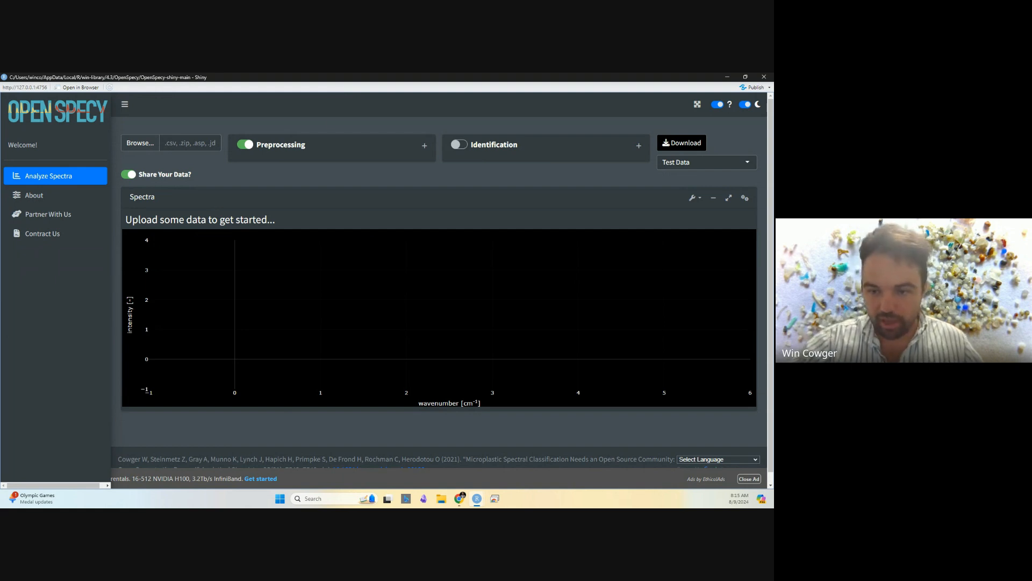
Switch to File Explorer, open the HDPE_headers folder to view its CSV files, and minimise the window to return to Open Specy
key("alt+Tab")
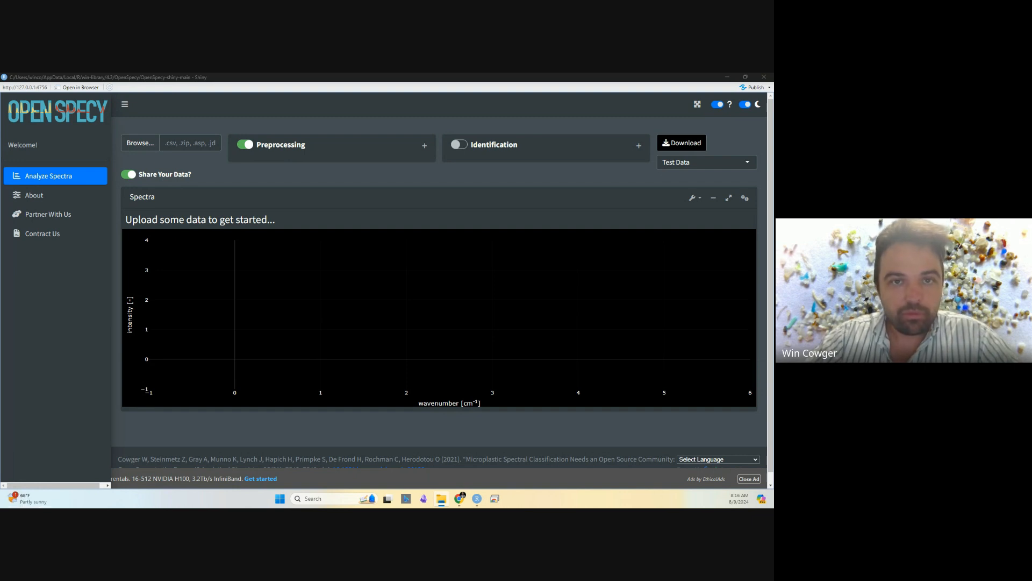
left_click_drag(376, 506, 327, 76)
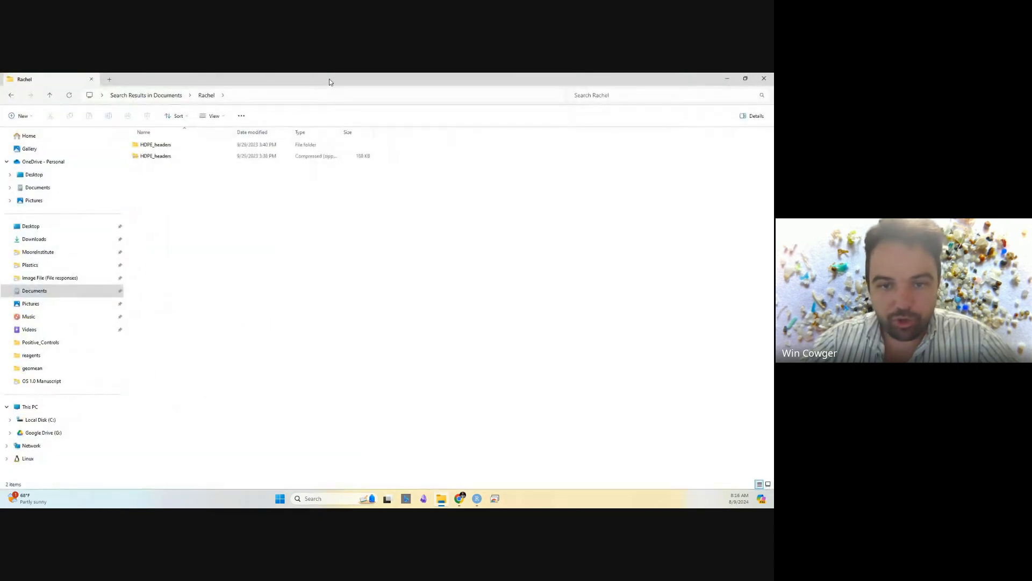
double_click(200, 145)
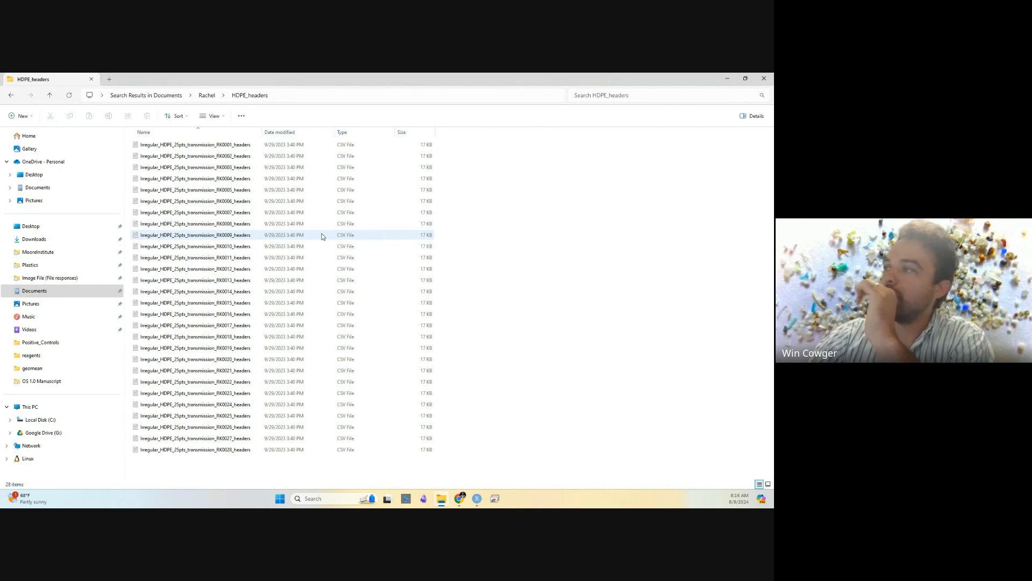
left_click(728, 80)
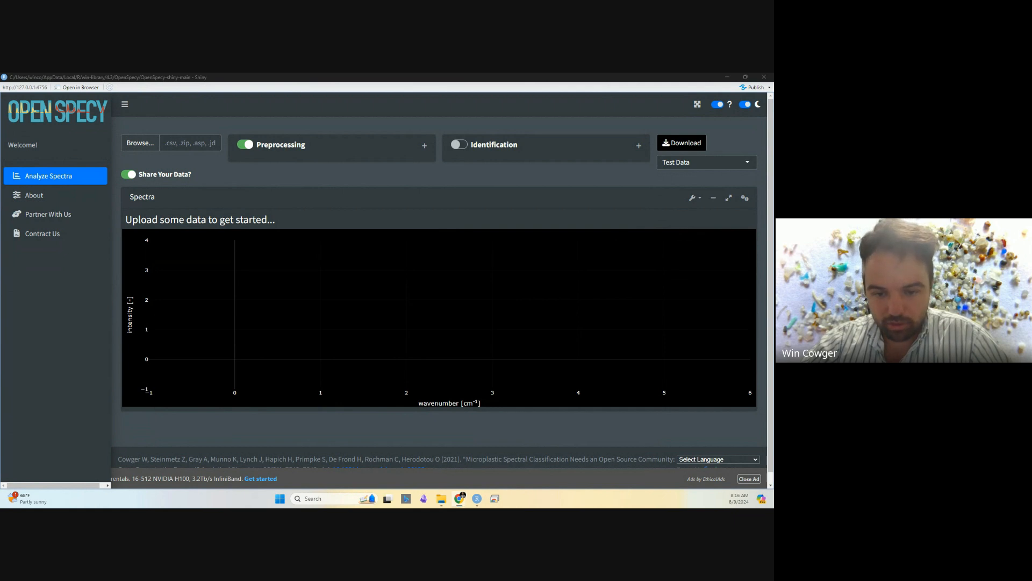
Switch to File Explorer, view the CSV files inside the HDPE_headers zip archive, and return to its parent folder
left_click(441, 499)
left_click(207, 95)
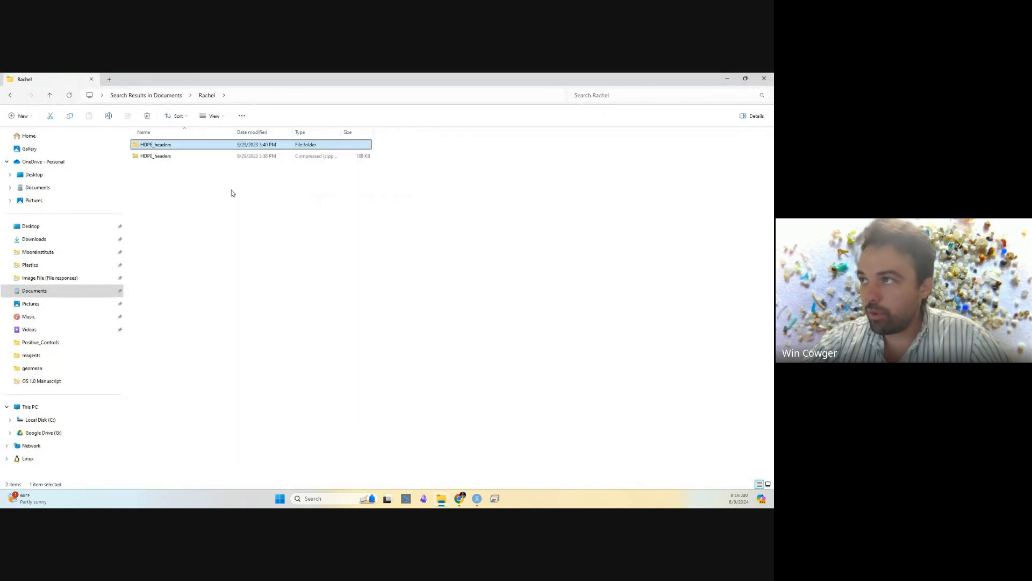
left_click(231, 156)
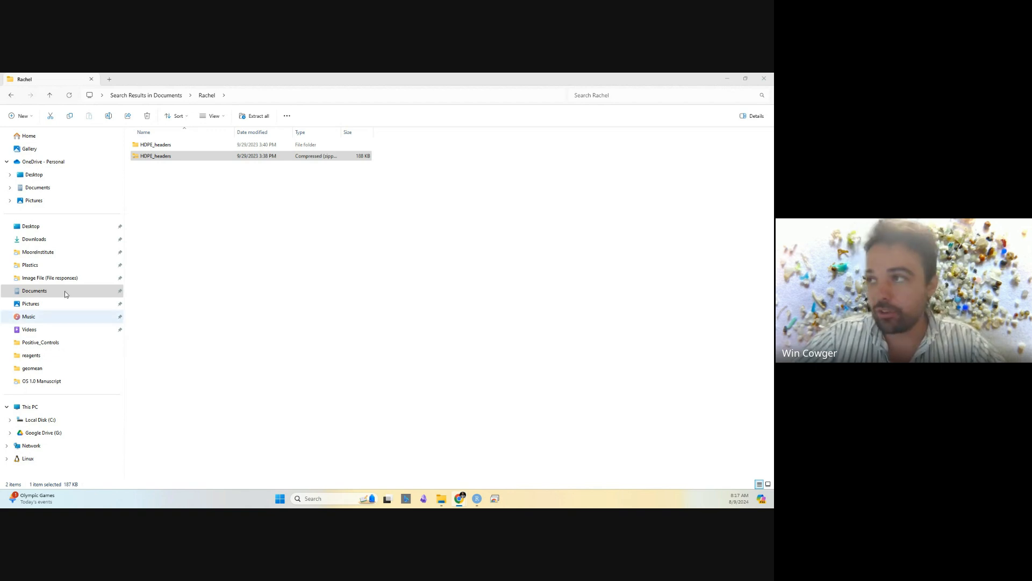
left_click(153, 157)
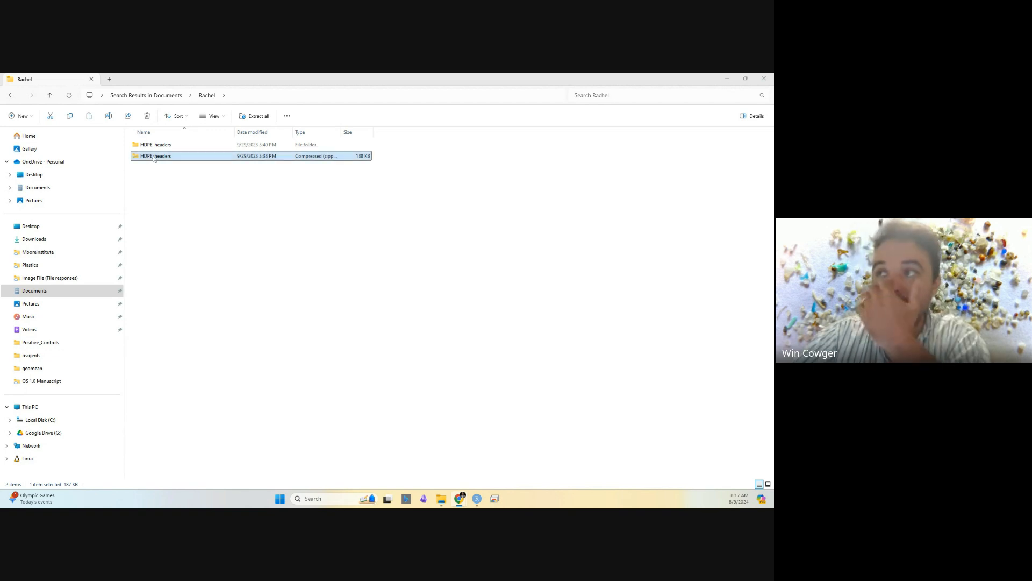
double_click(181, 157)
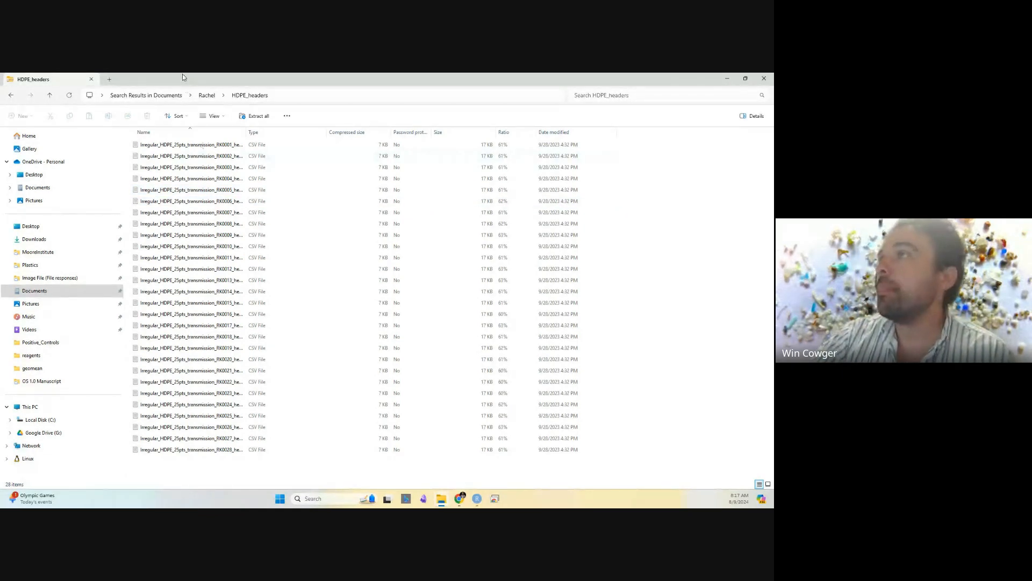
left_click(202, 95)
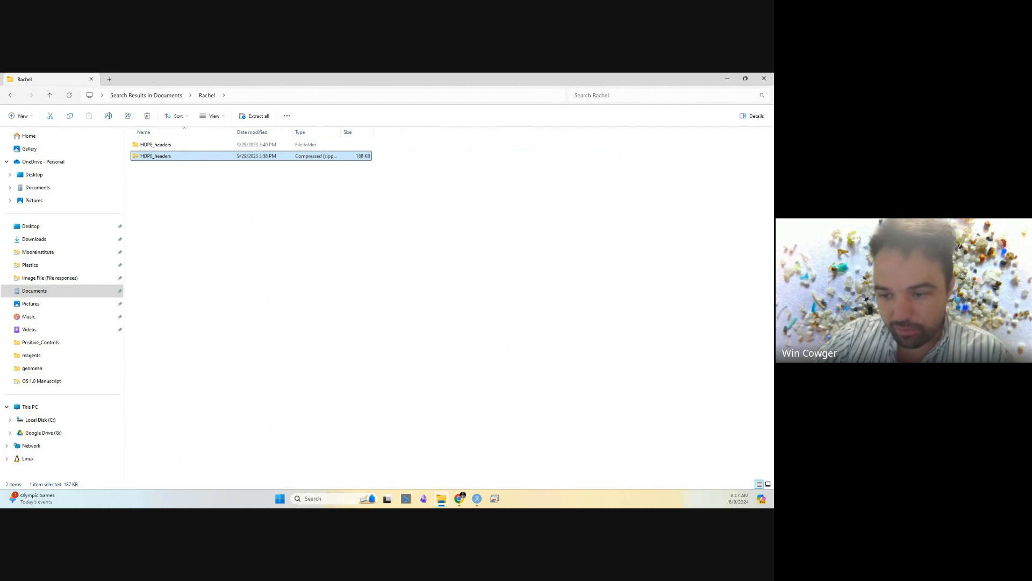
Select all CSV files in the unzipped HDPE_headers folder and upload them together to Open Specy
double_click(164, 144)
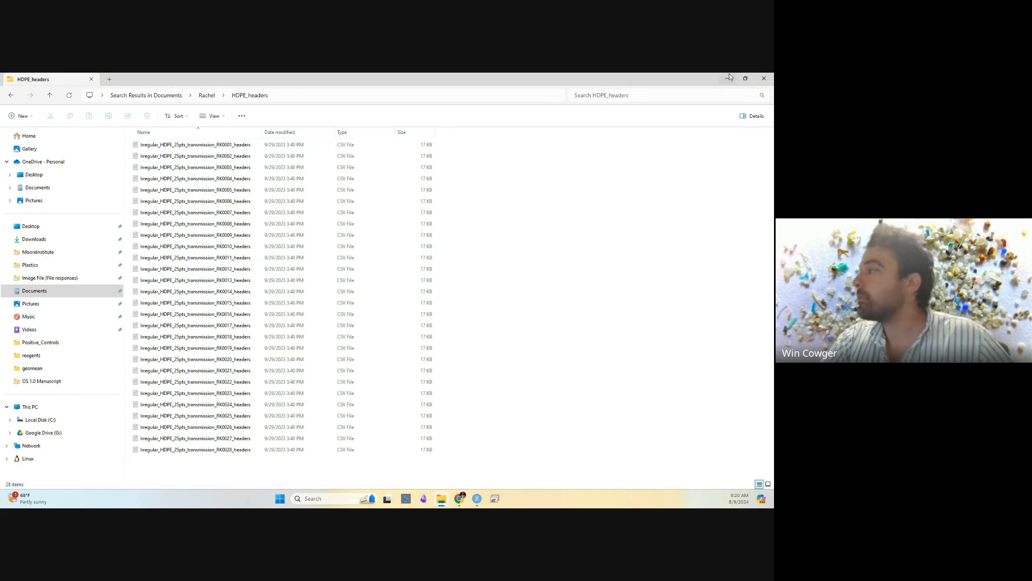
left_click(207, 96)
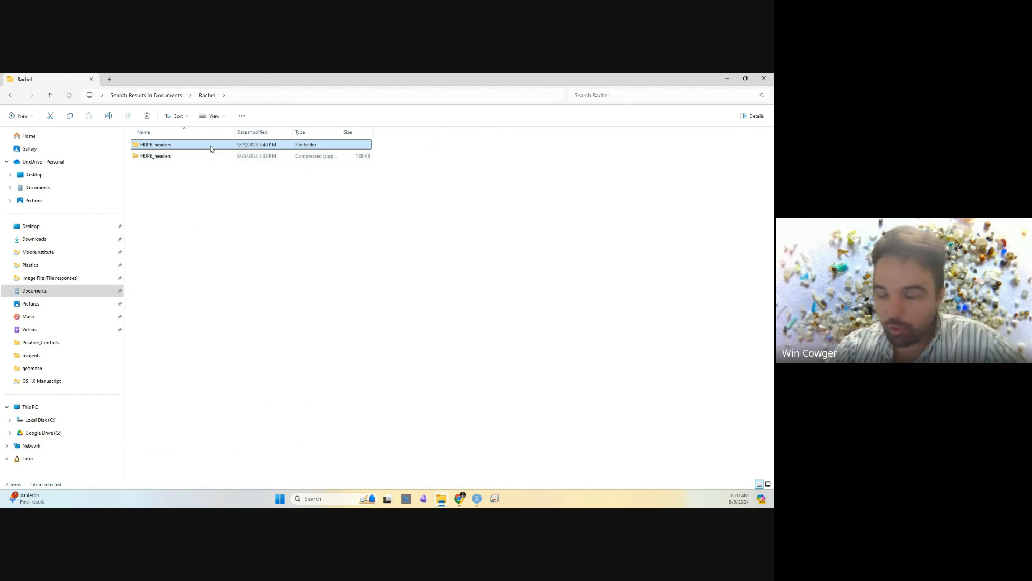
double_click(213, 148)
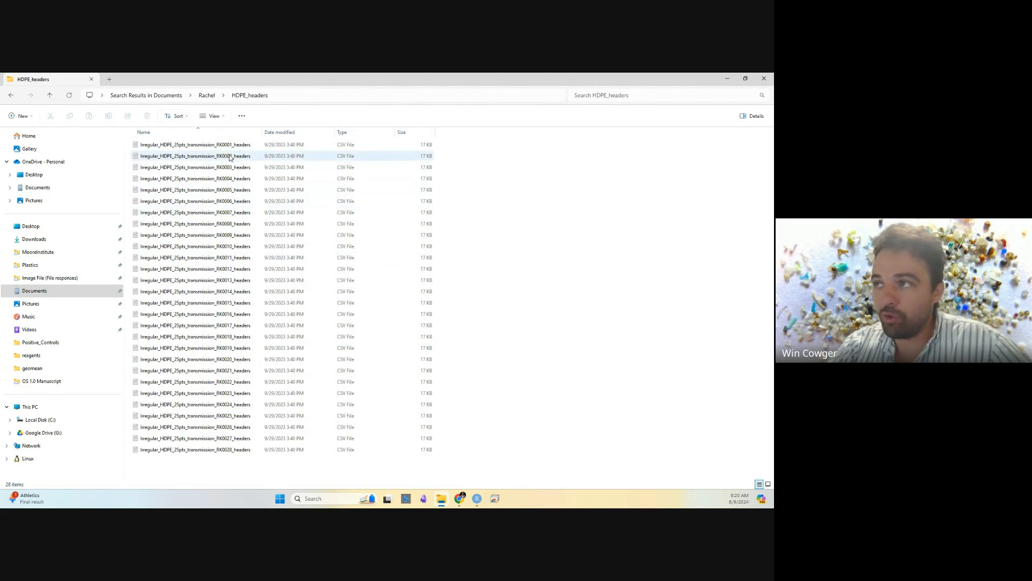
left_click_drag(230, 475, 247, 145)
left_click_drag(287, 87, 480, 161)
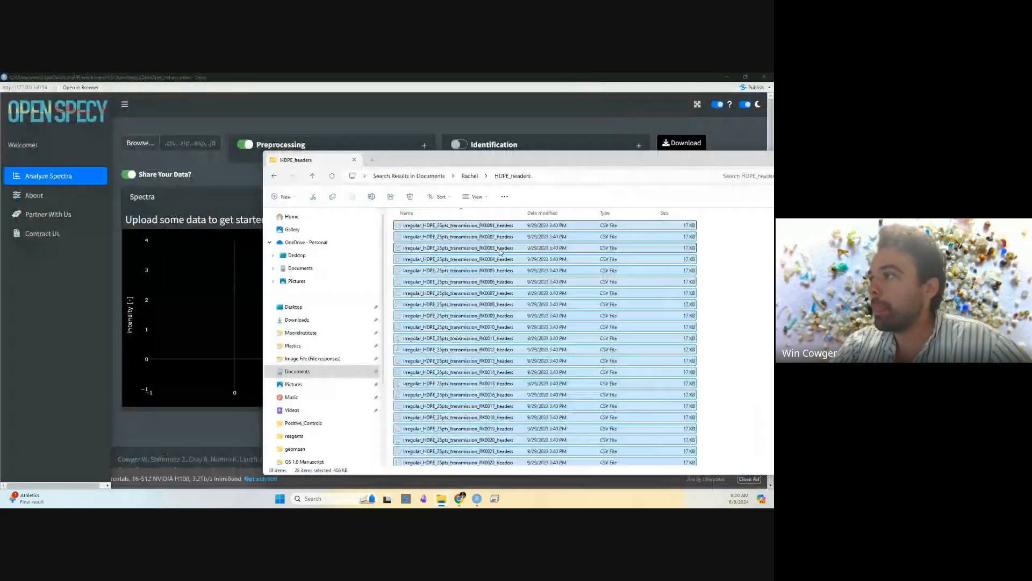
left_click_drag(495, 332, 178, 144)
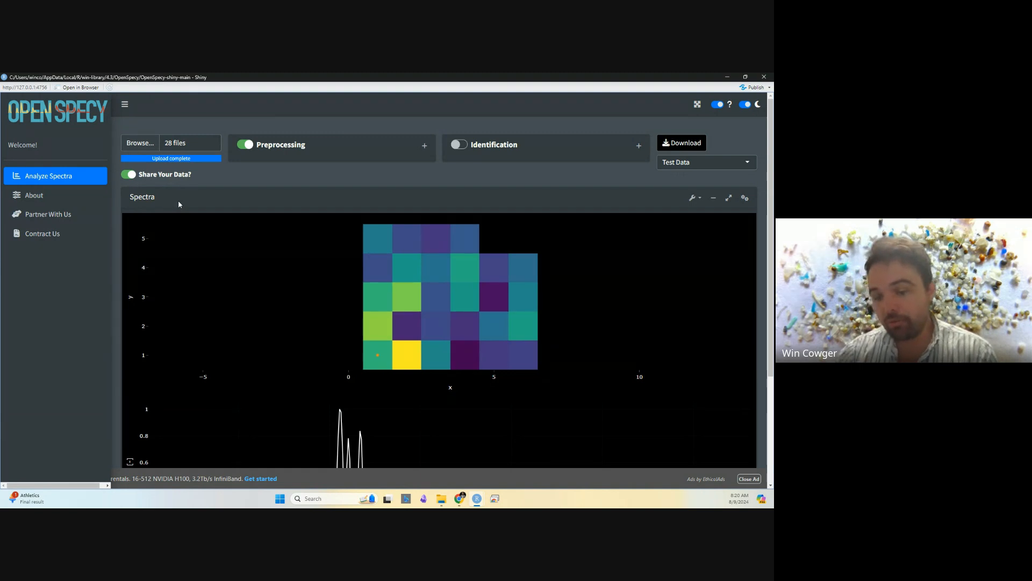
Return to File Explorer and upload the compressed HDPE_headers zip file to Open Specy
mouse_move(441, 499)
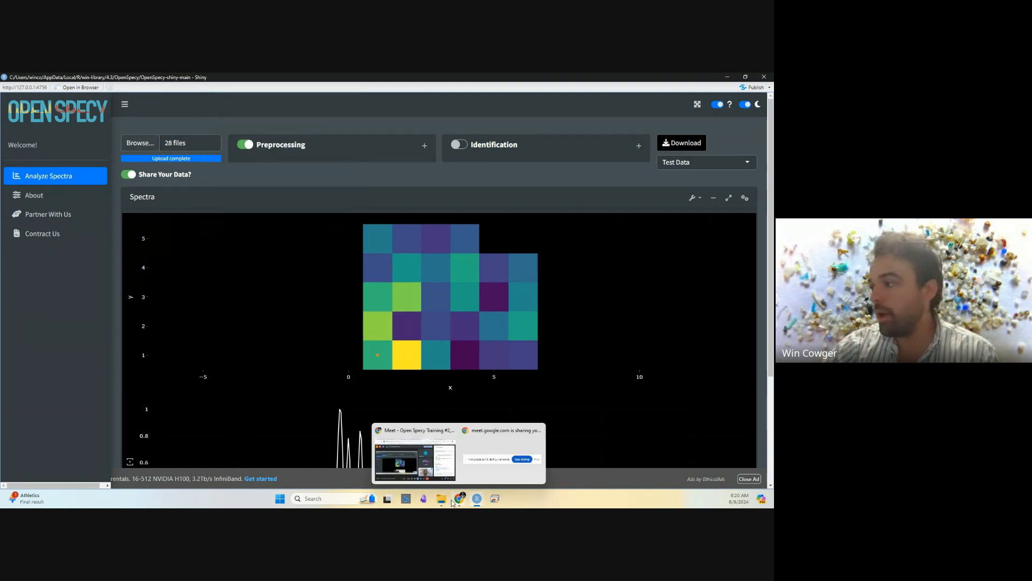
left_click(446, 454)
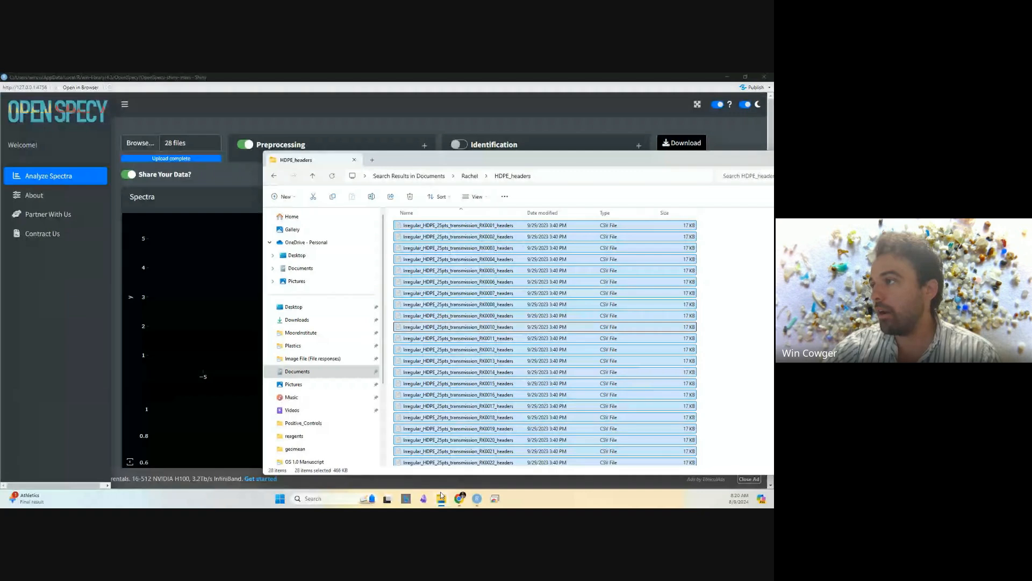
left_click(471, 176)
left_click(470, 237)
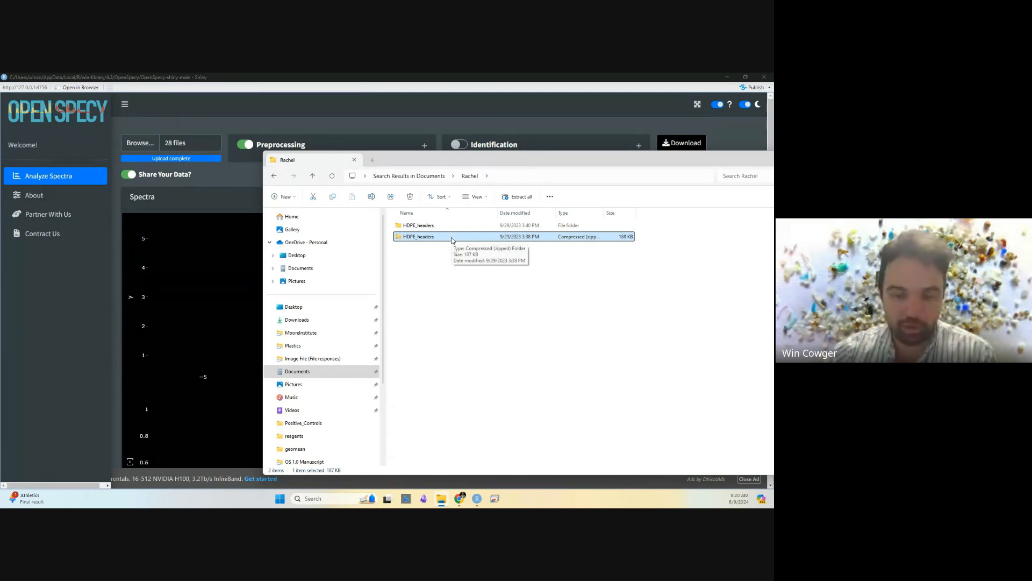
left_click_drag(452, 240, 170, 144)
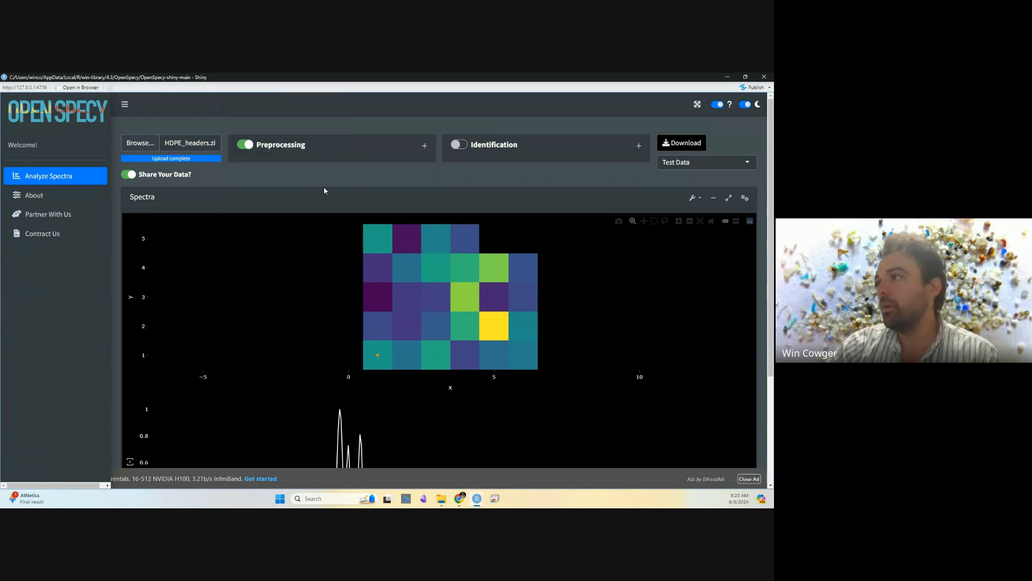
Enable Threshold Signal-Noise in the preprocessing options, view its settings, and collapse the preprocessing options
scroll(291, 173, "down", 1)
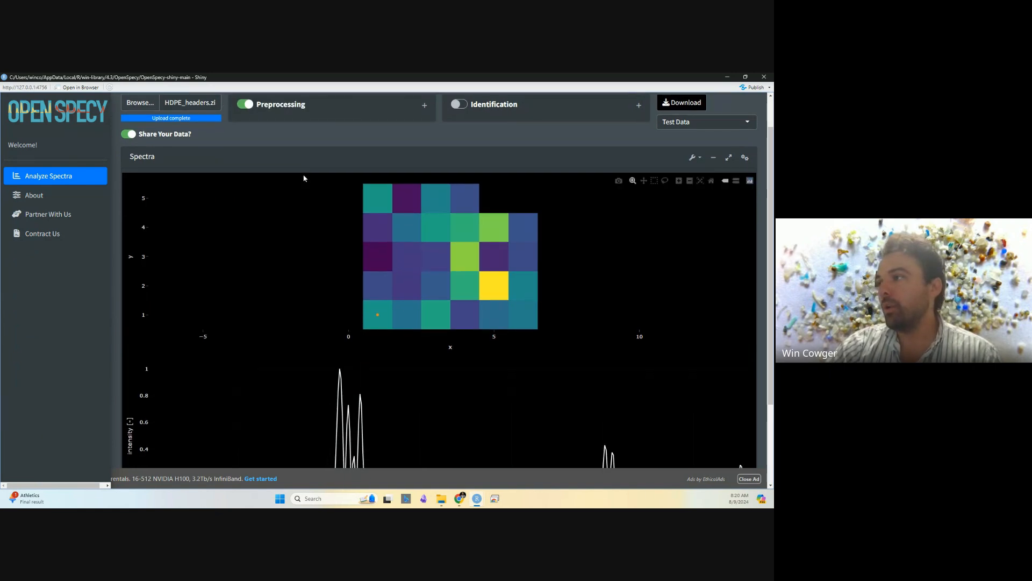
scroll(338, 186, "down", 2)
scroll(338, 186, "up", 3)
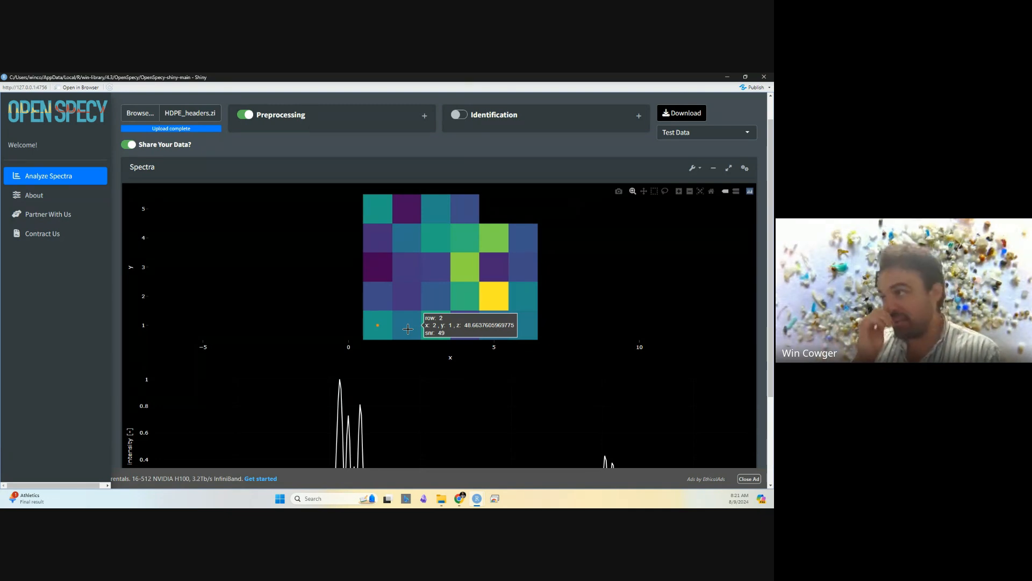
left_click(429, 121)
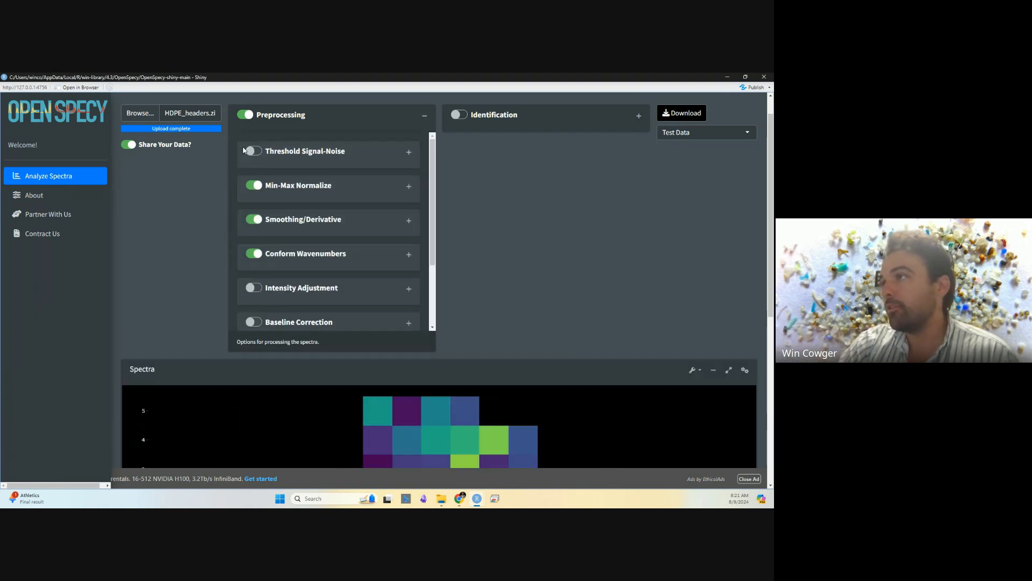
left_click(254, 152)
scroll(339, 180, "down", 1)
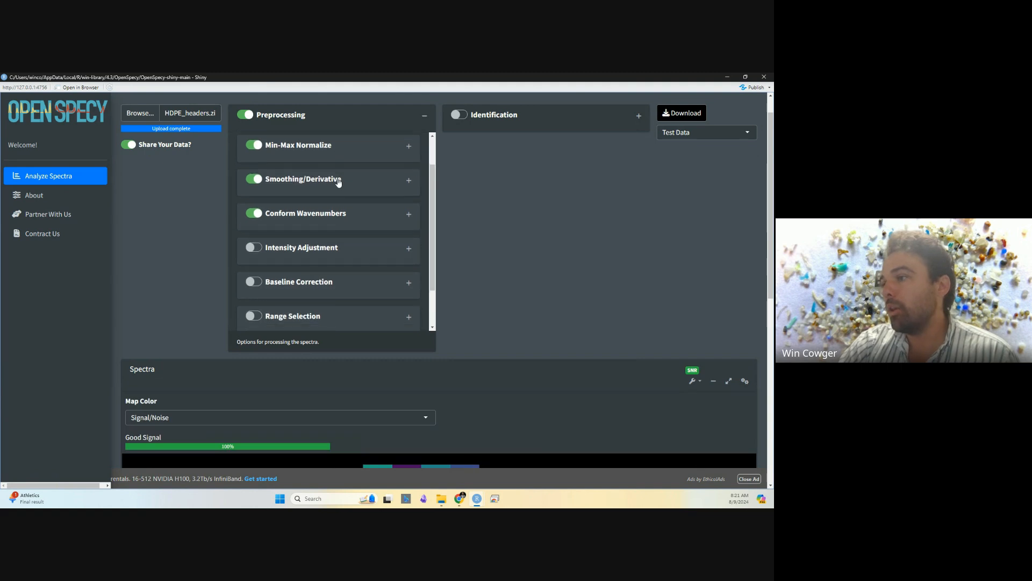
scroll(339, 193, "up", 1)
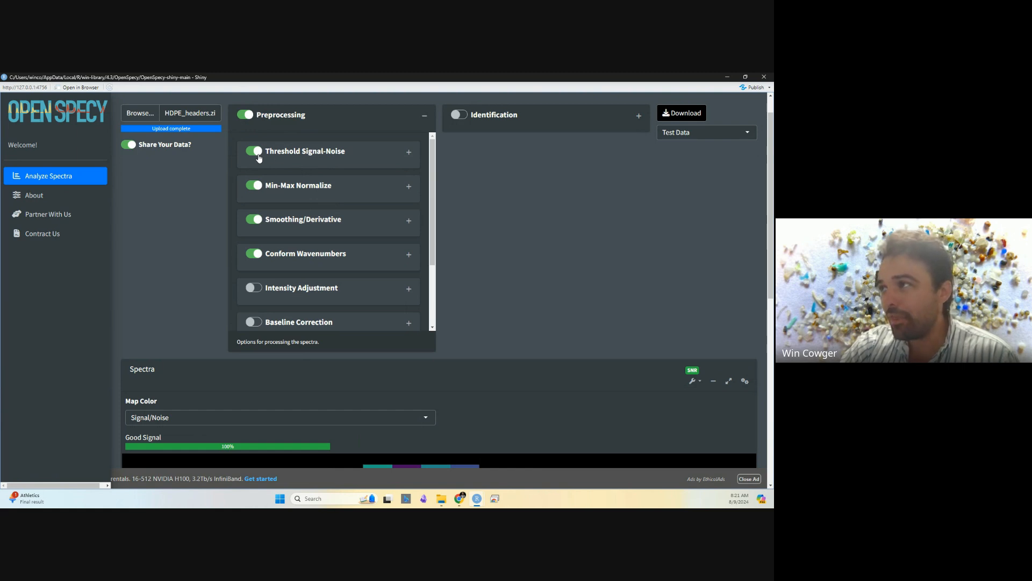
left_click(408, 153)
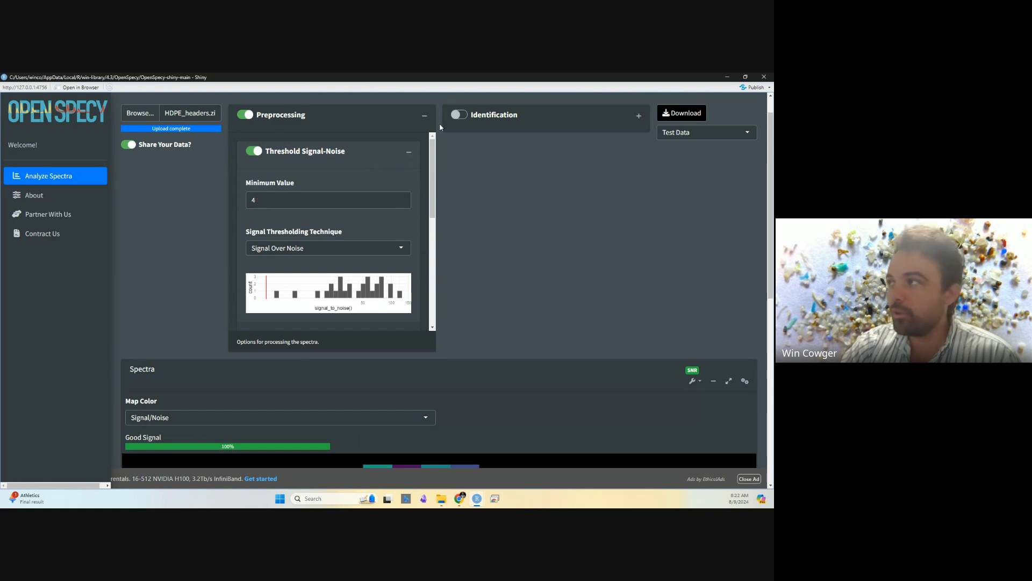
left_click(425, 116)
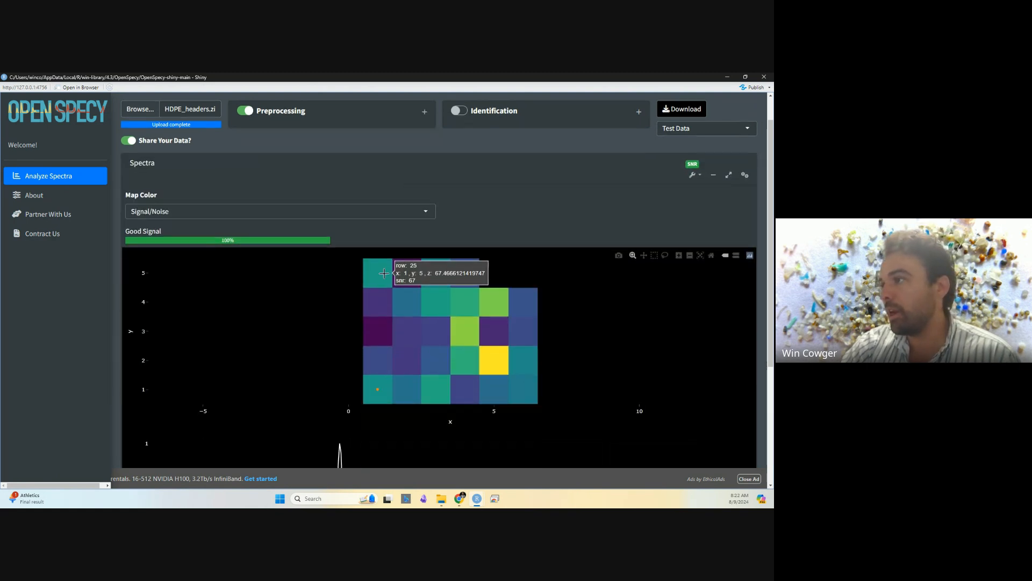
Examine the signal/noise heatmap and the spectrum plot, and reopen the preprocessing options at the signal-noise threshold settings
scroll(382, 272, "down", 3)
scroll(381, 271, "down", 1)
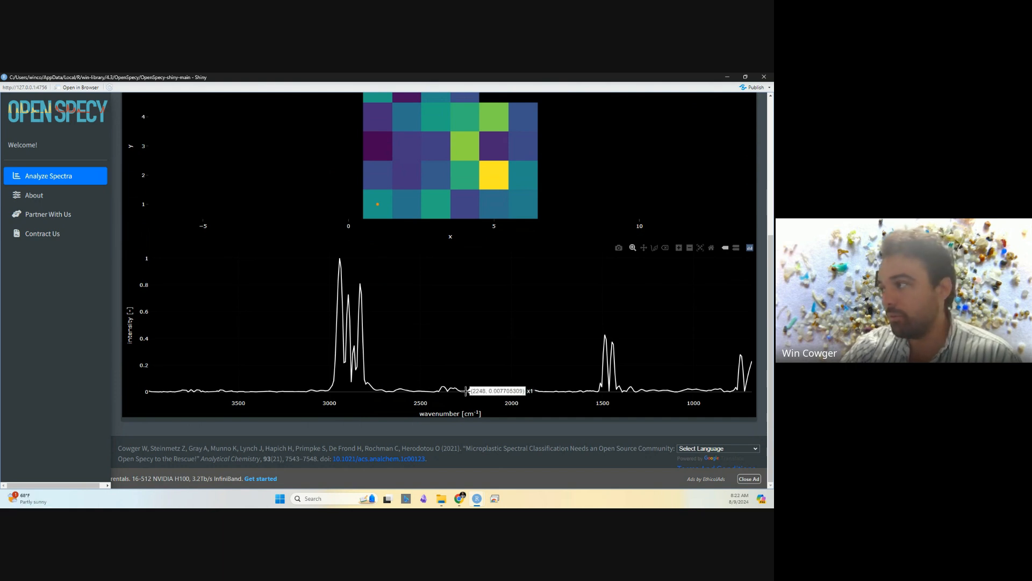
scroll(376, 262, "up", 5)
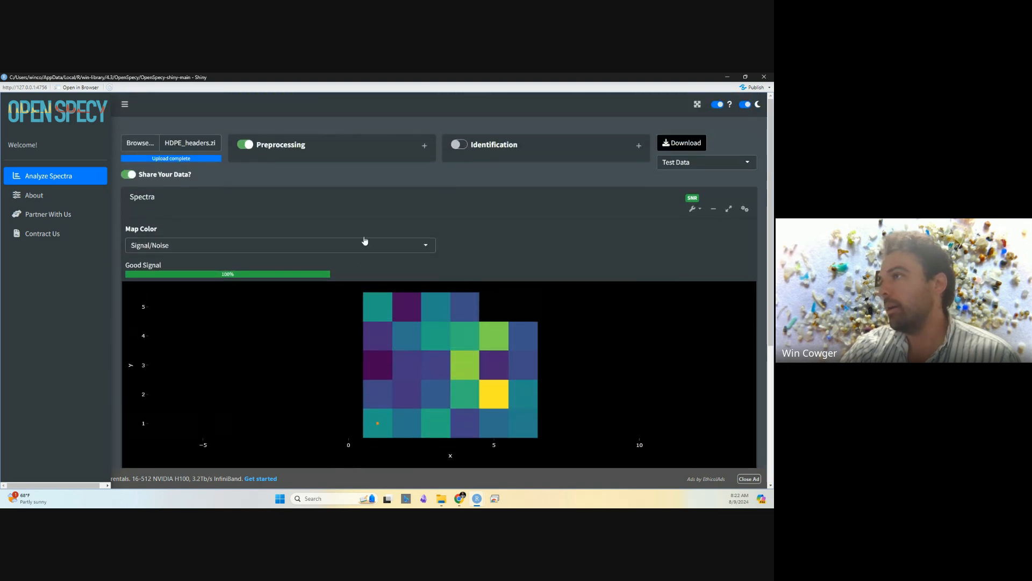
scroll(395, 367, "down", 3)
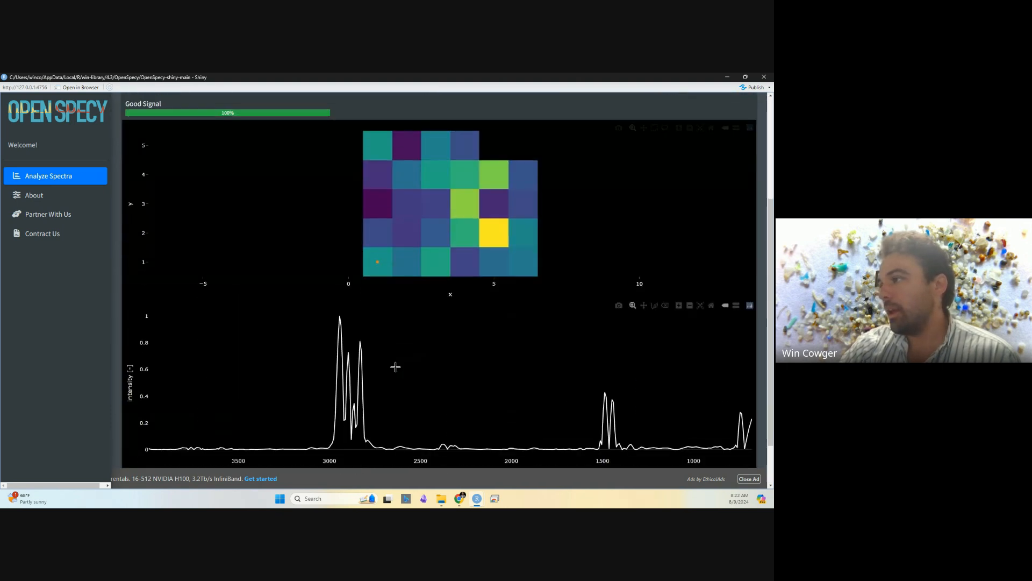
scroll(395, 366, "up", 3)
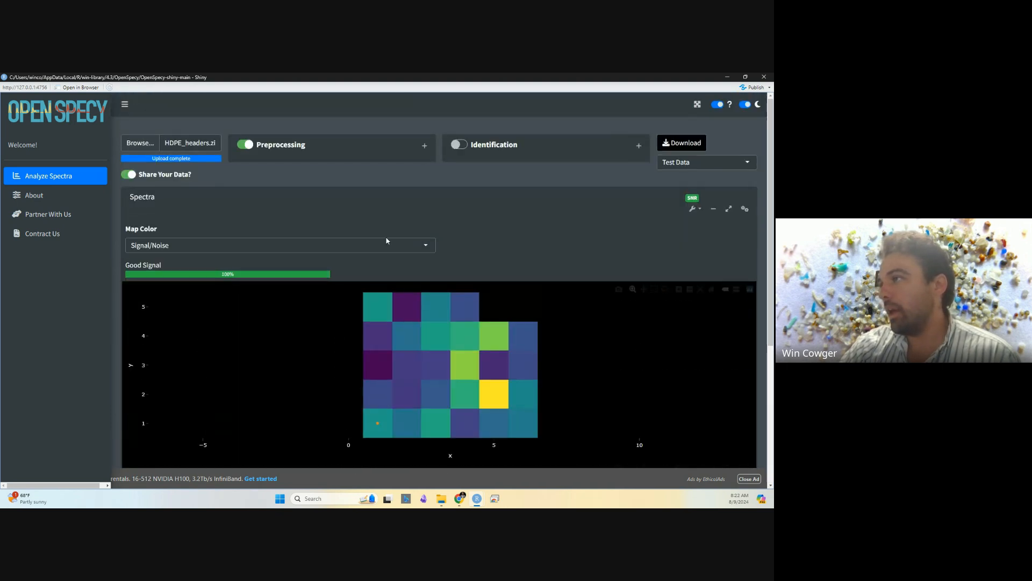
scroll(424, 150, "down", 1)
scroll(423, 150, "up", 1)
left_click(424, 147)
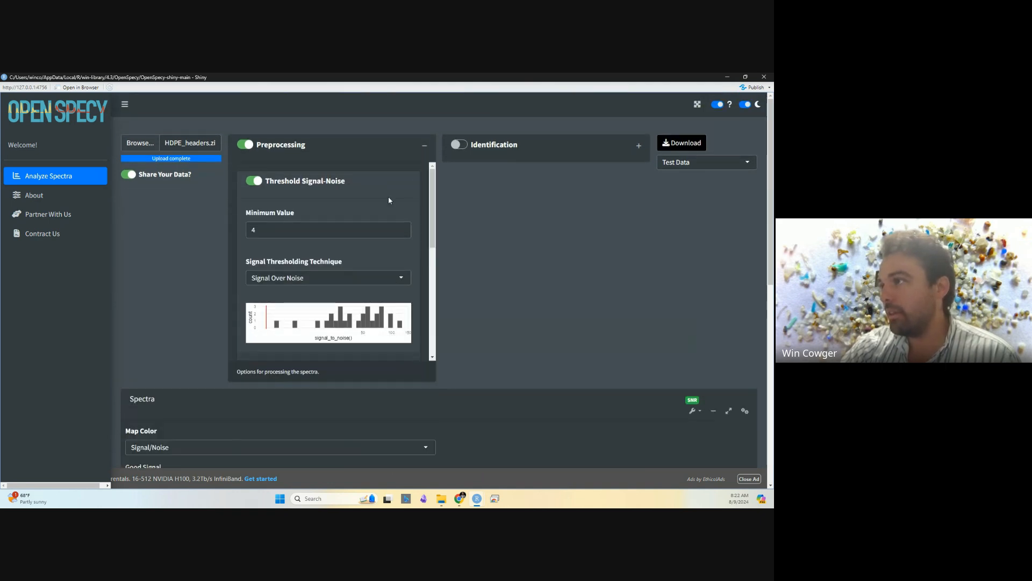
scroll(389, 200, "down", 1)
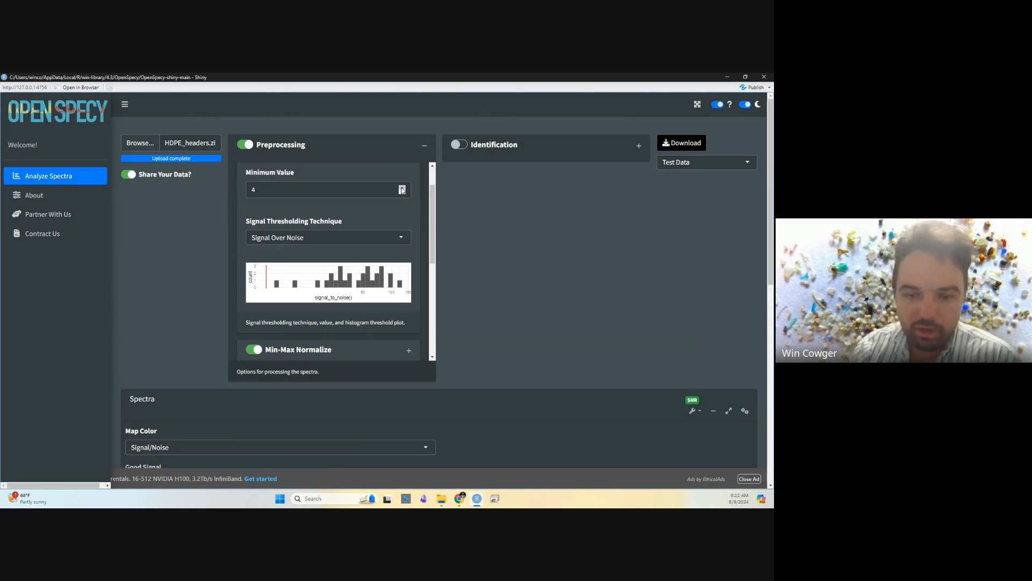
Switch to File Explorer, select all CSV files in the HDPE_headers folder, move the window aside, and minimise it
left_click(443, 505)
double_click(425, 235)
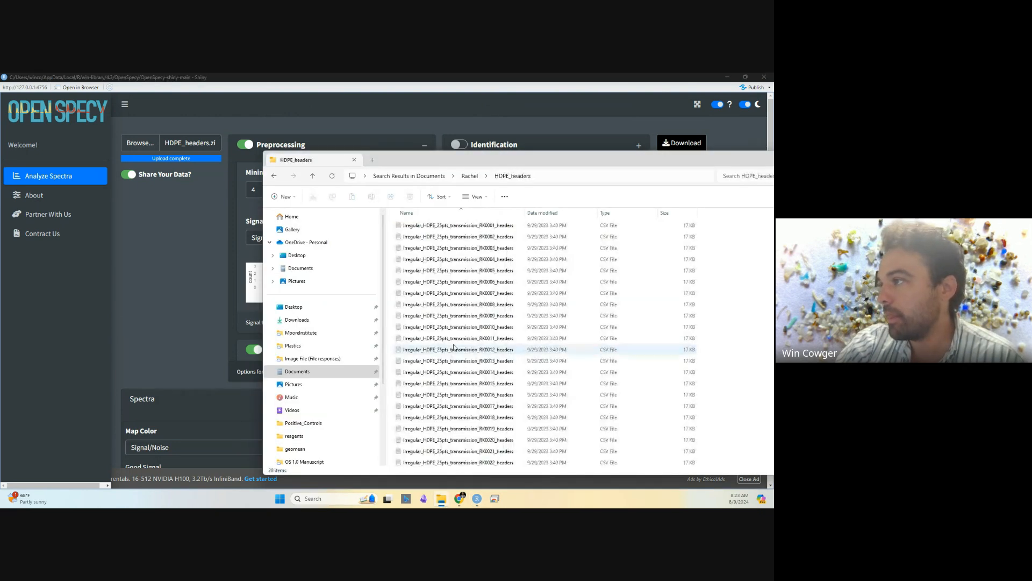
scroll(560, 306, "down", 2)
left_click_drag(712, 463, 555, 207)
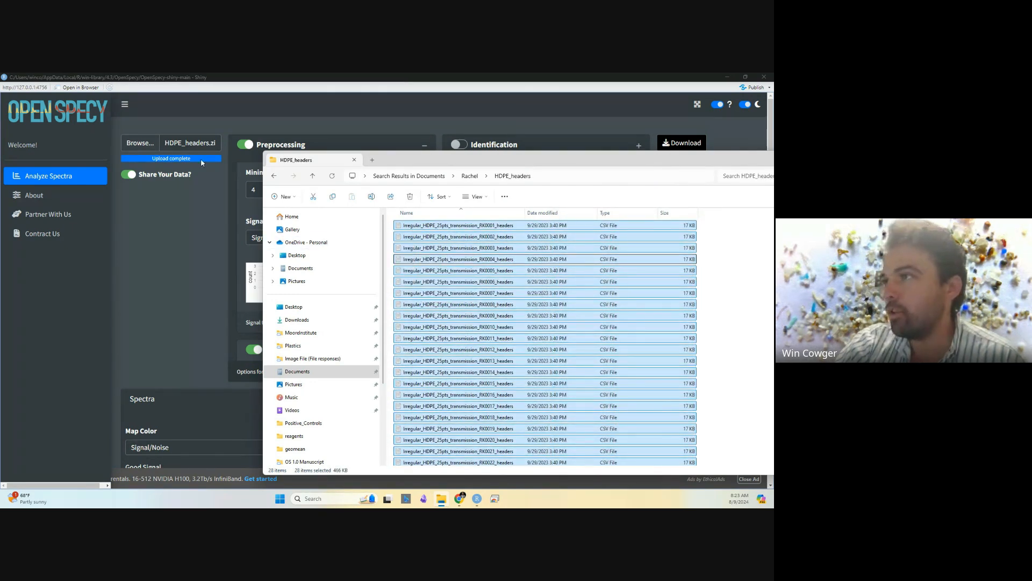
left_click_drag(203, 162, 474, 303)
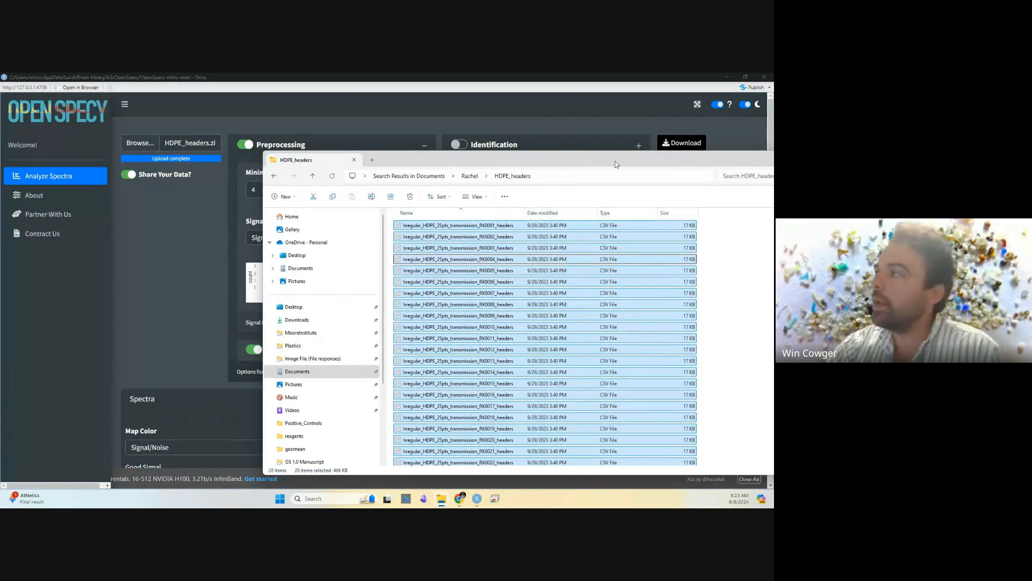
left_click_drag(731, 161, 542, 161)
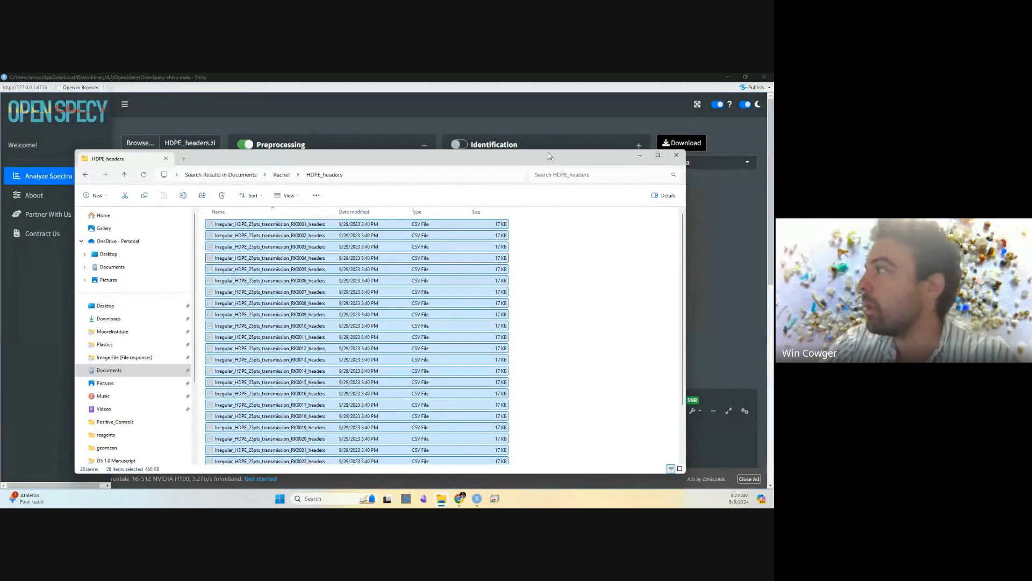
left_click(641, 157)
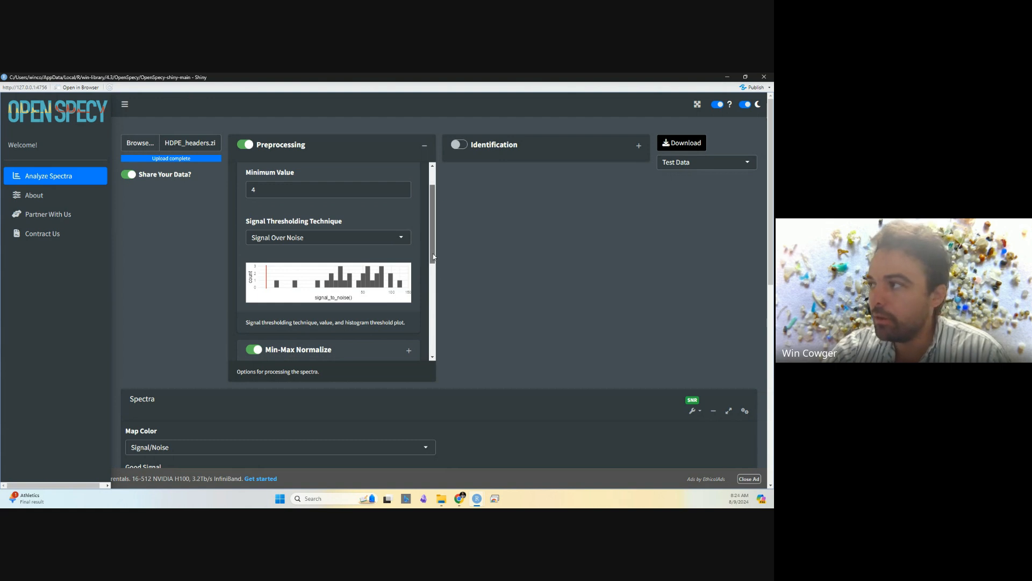
Choose Test Map as the download option and save its zip file in the Downloads folder
mouse_move(430, 251)
left_mouse_down()
mouse_move(430, 295)
mouse_move(430, 234)
left_mouse_up()
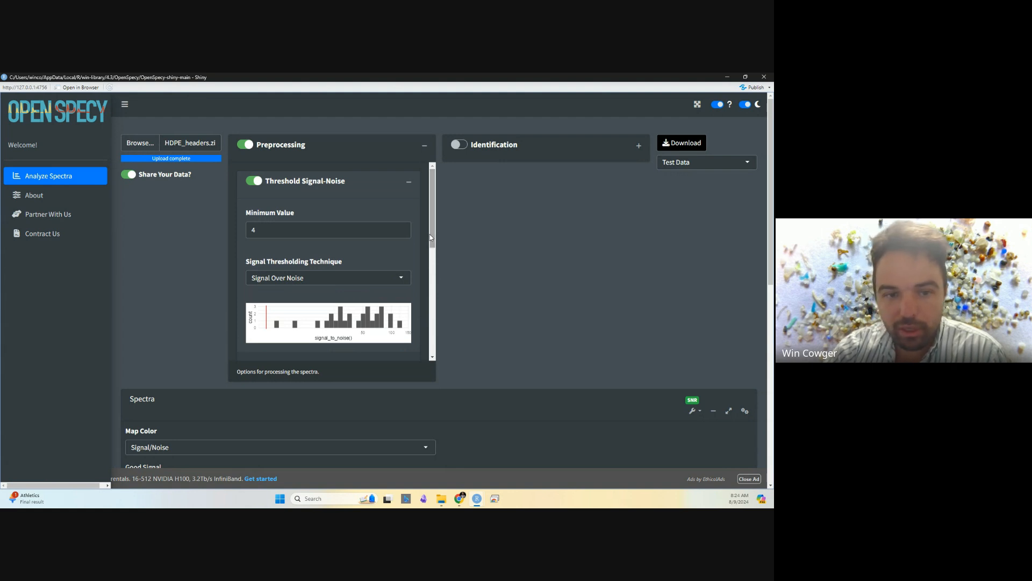
mouse_move(679, 165)
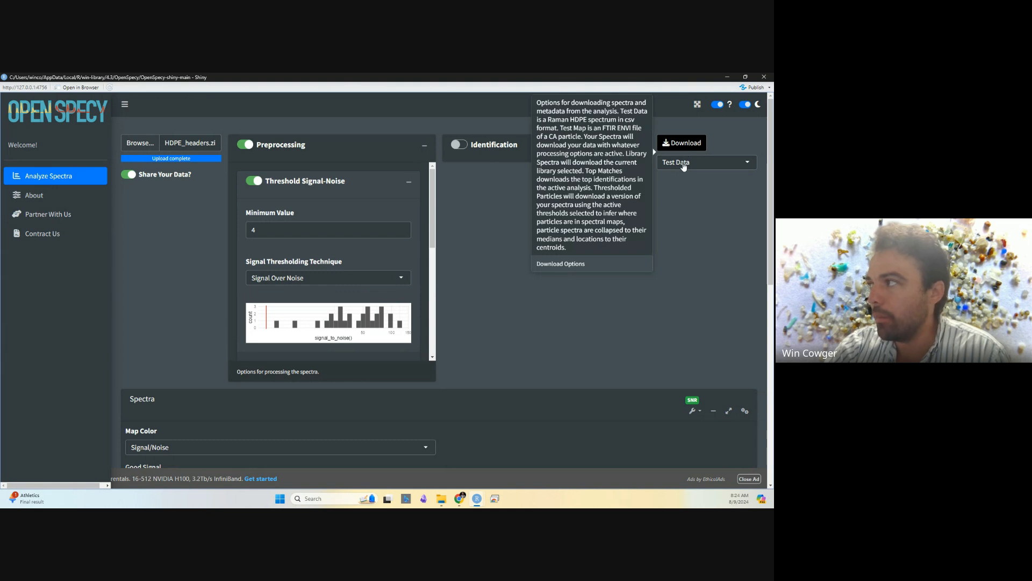
left_click(684, 166)
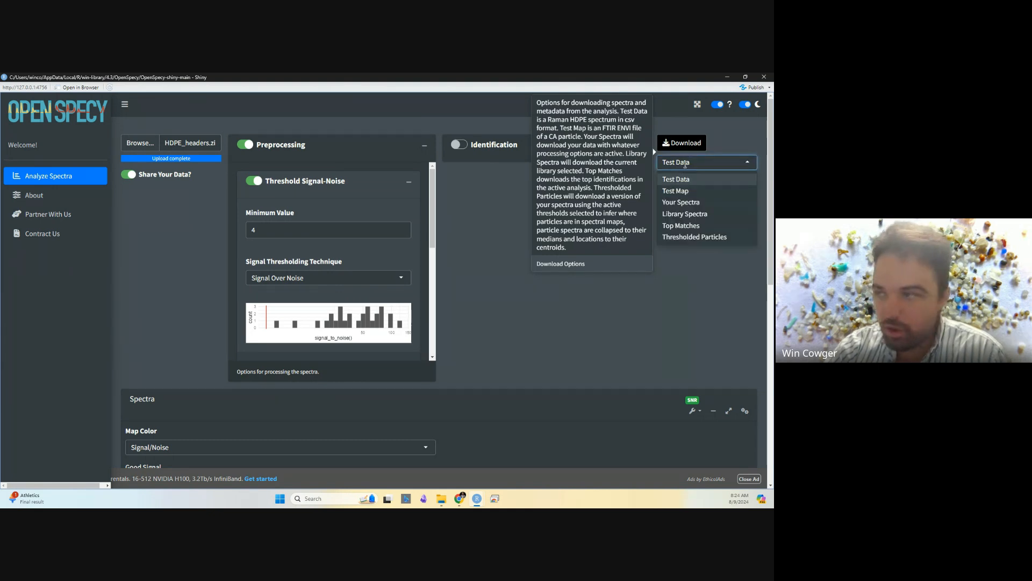
left_click(684, 190)
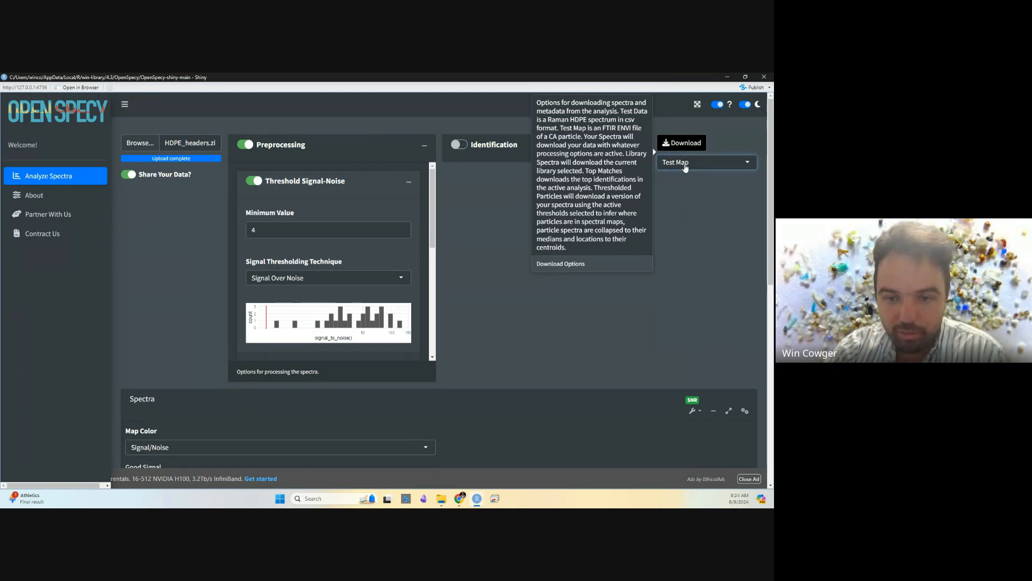
left_click(673, 143)
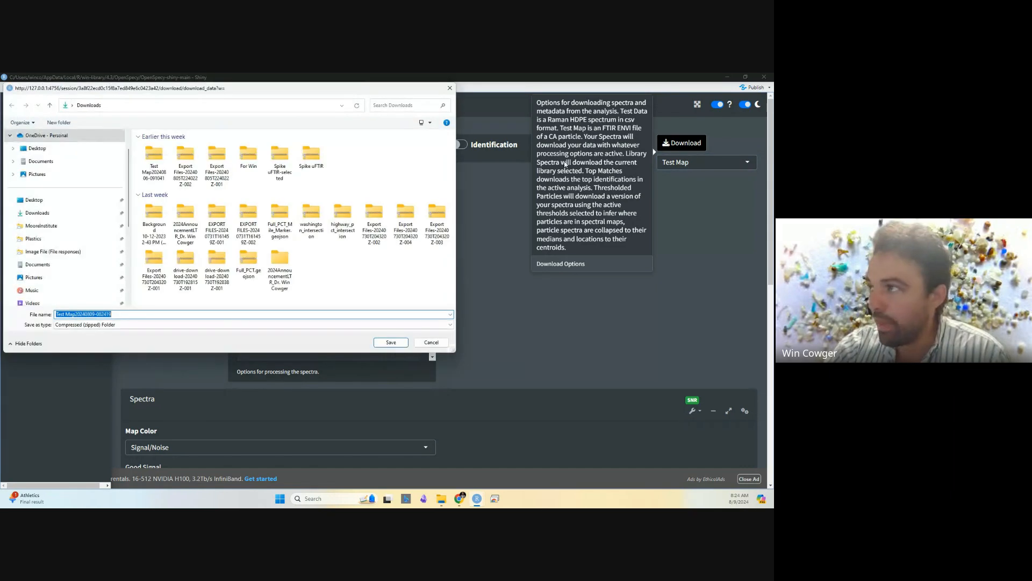
left_click(397, 341)
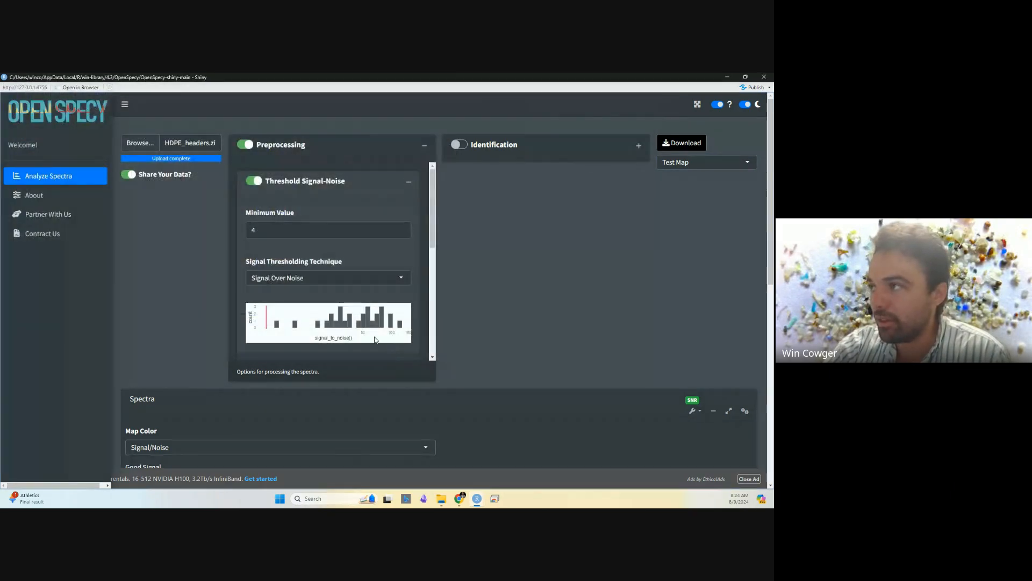
Switch to File Explorer, select the new Test Map zip file in Downloads, move the window aside, and minimise it
left_click(439, 499)
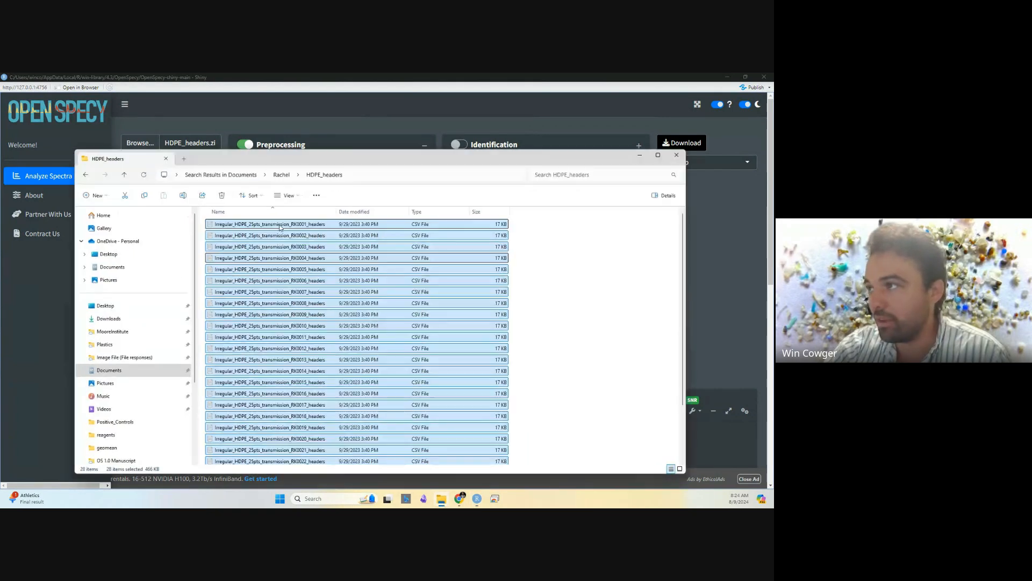
left_click(108, 319)
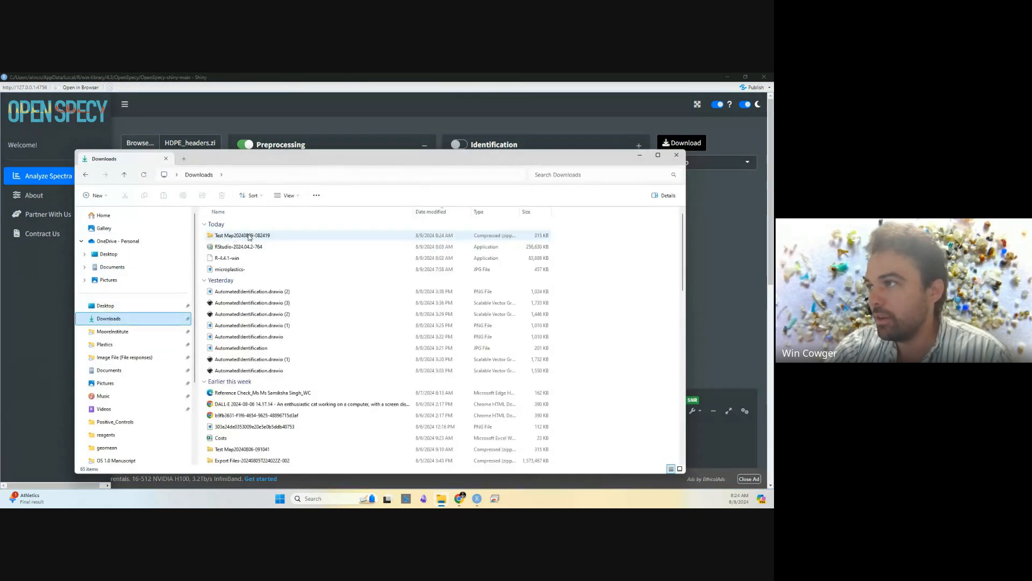
left_click(244, 236)
left_click_drag(271, 159, 489, 146)
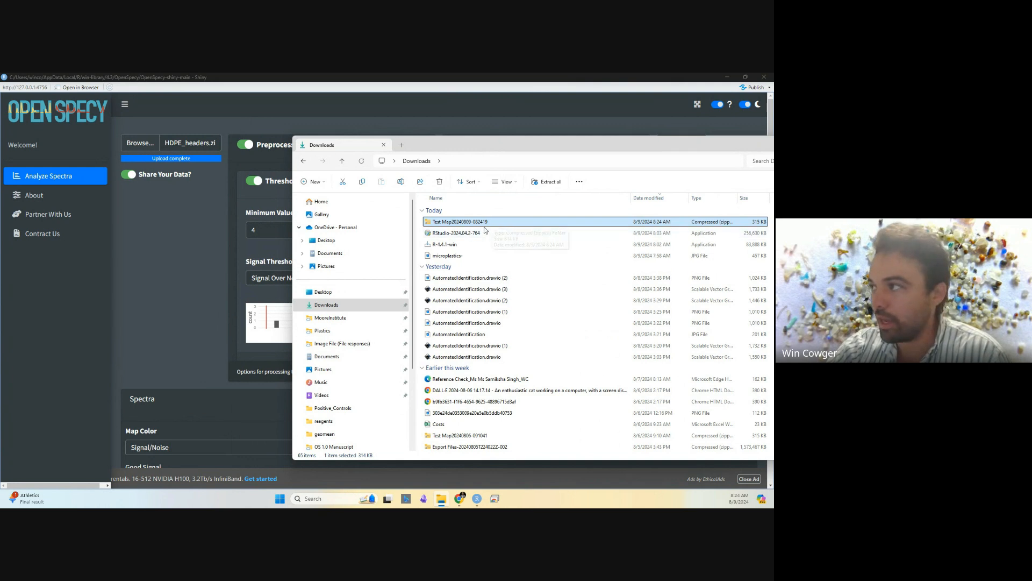
left_click_drag(491, 224, 549, 227)
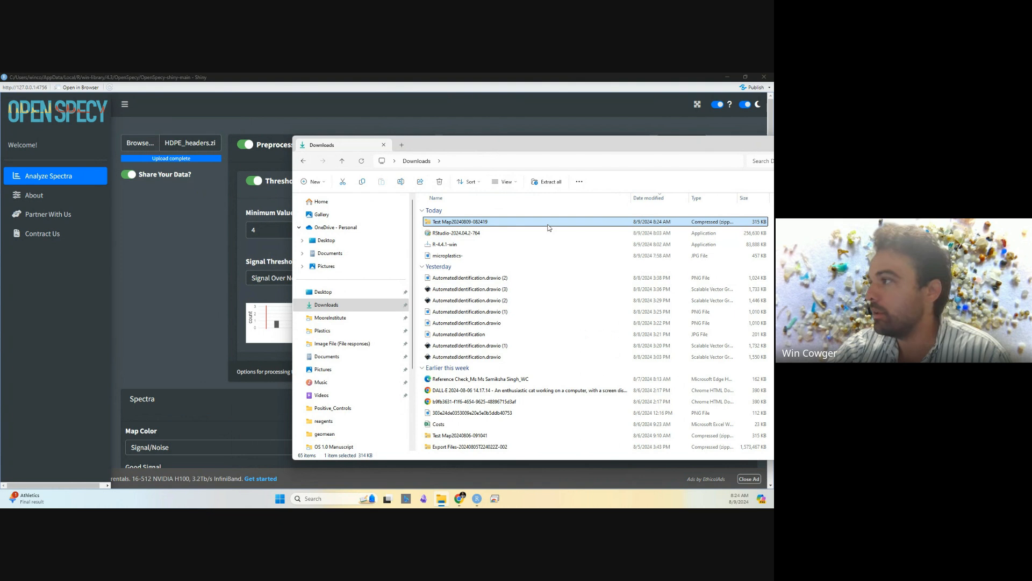
left_click_drag(707, 144, 717, 121)
left_click(716, 139)
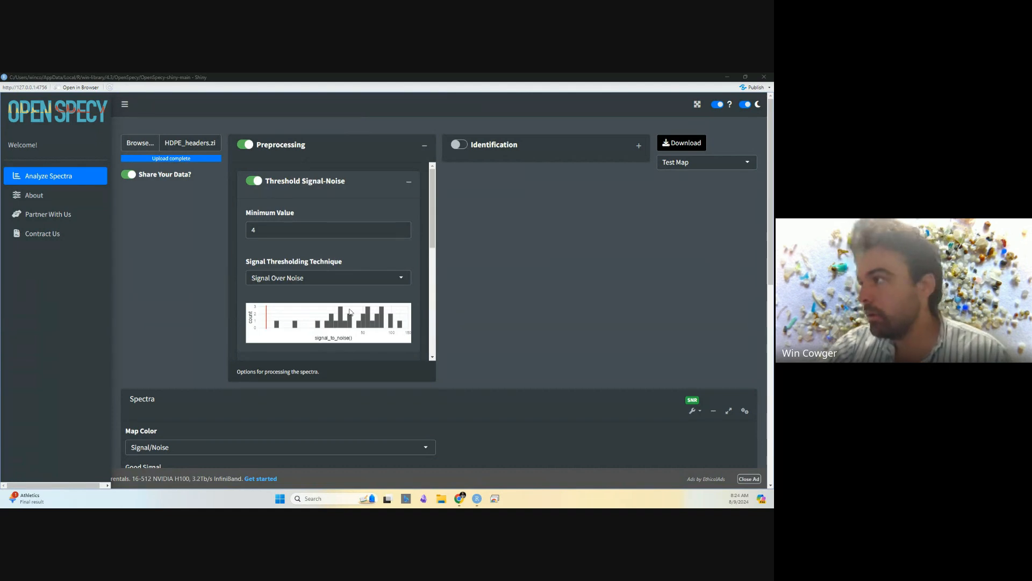
Review the Threshold Signal-Noise settings and raise the minimum value to 10
left_click_drag(433, 244, 433, 251)
scroll(433, 254, "down", 1)
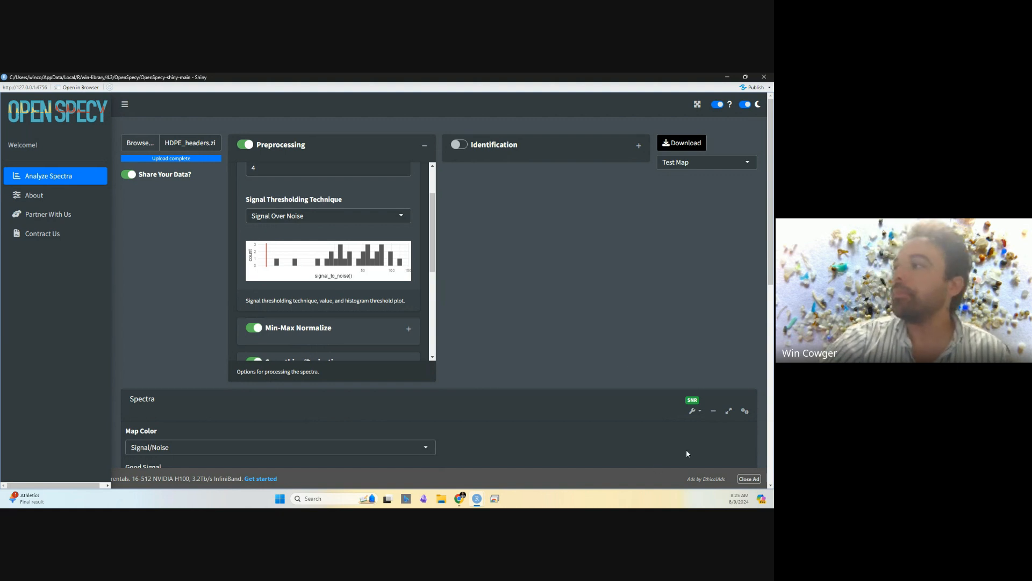
left_click_drag(435, 262, 436, 235)
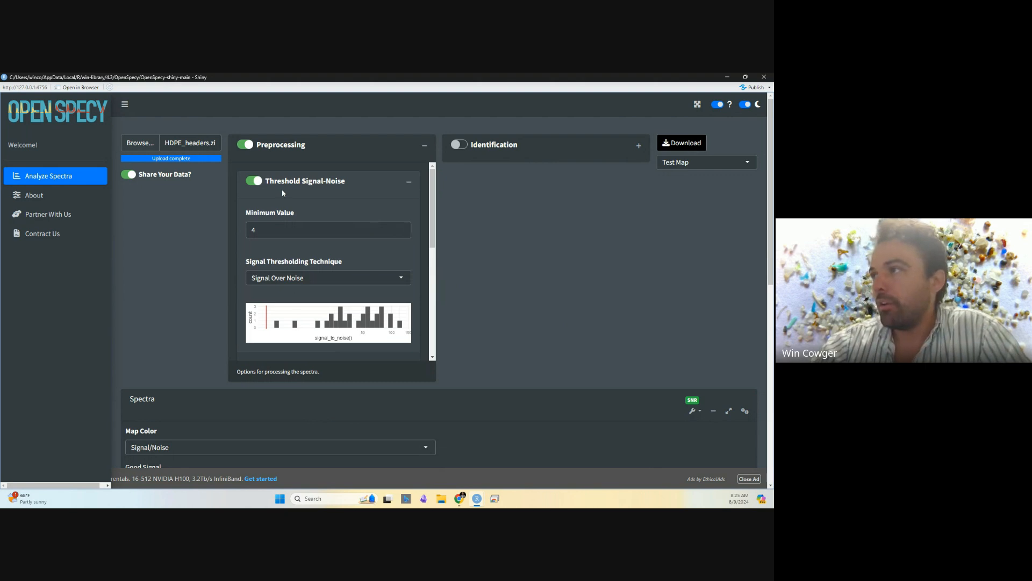
scroll(318, 285, "down", 1)
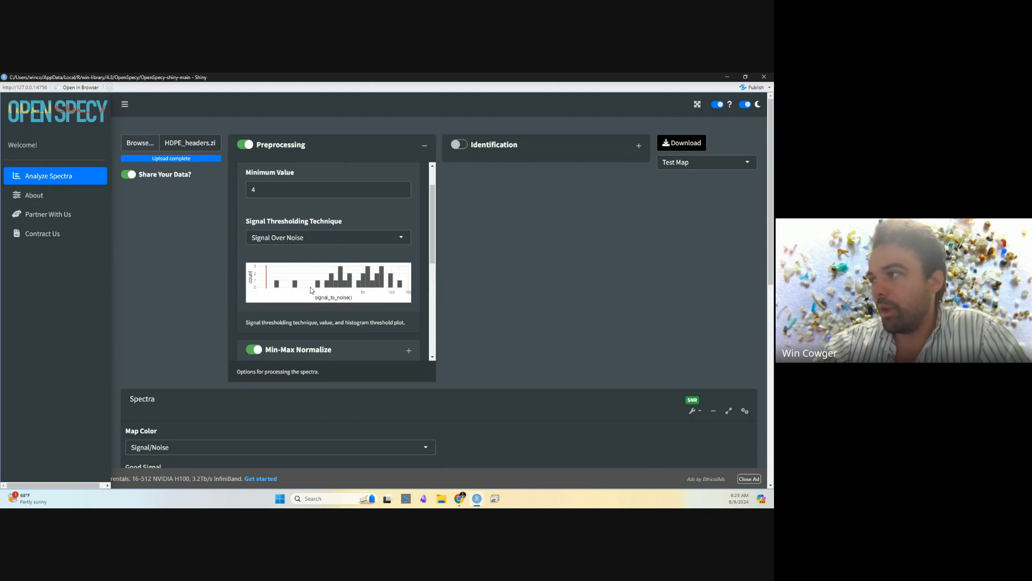
scroll(295, 282, "up", 2)
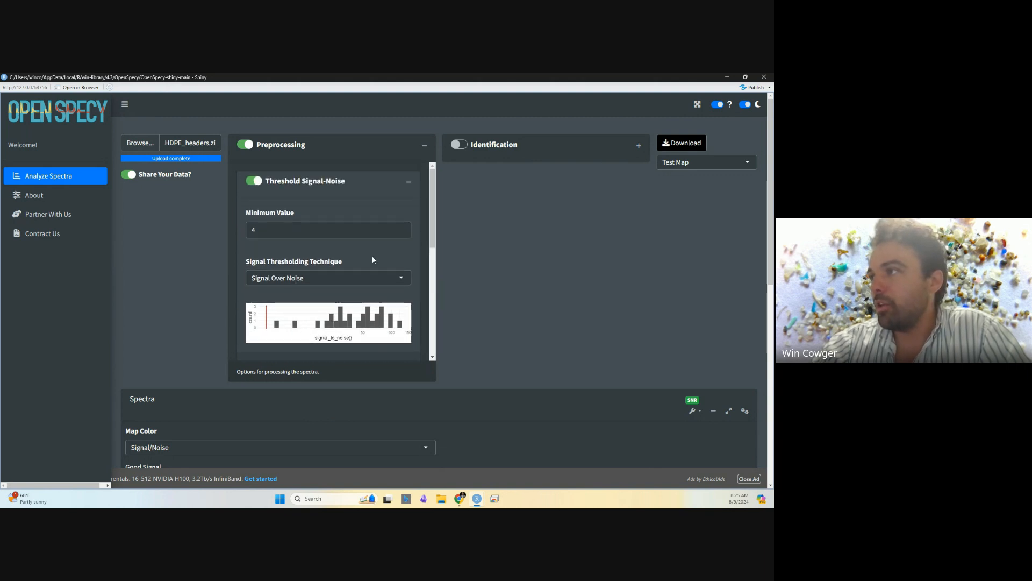
left_click(403, 228)
left_click(402, 228)
left_click(402, 228)
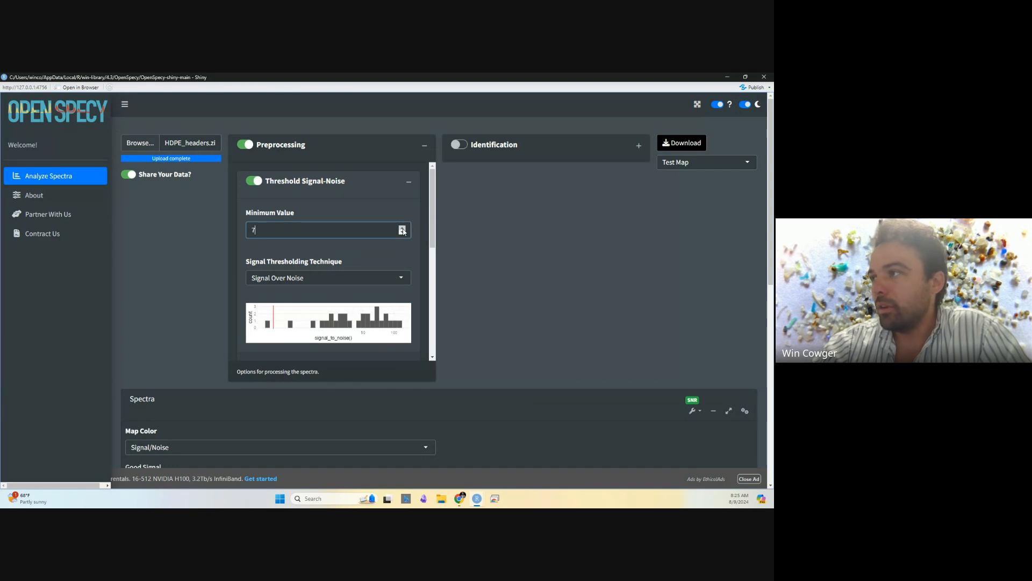
left_click(402, 228)
left_click(403, 229)
left_click(403, 228)
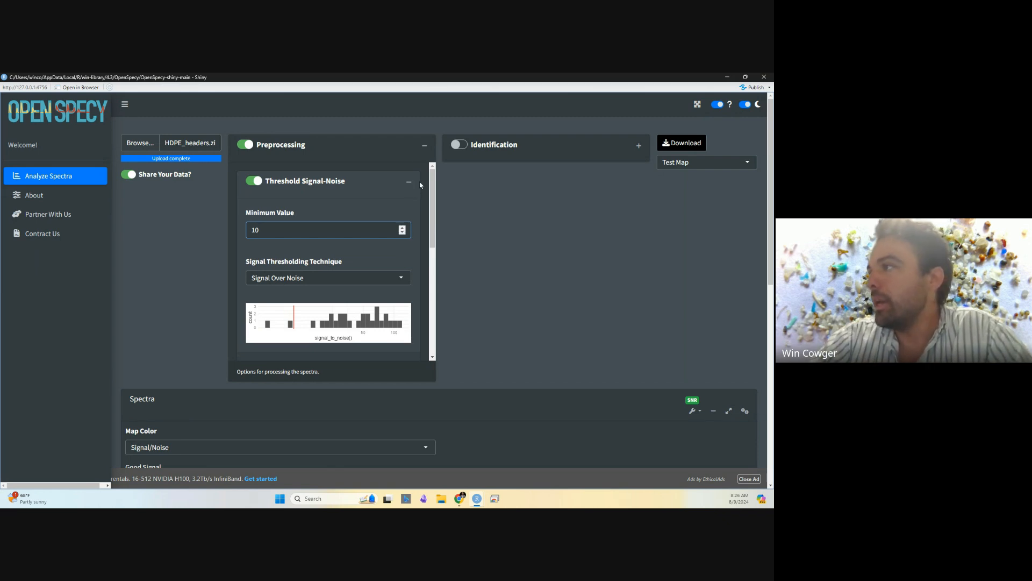
Collapse the preprocessing options and view the spectra of the blank heatmap cells at x 2, y 5 and x 1, y 3
left_click(424, 148)
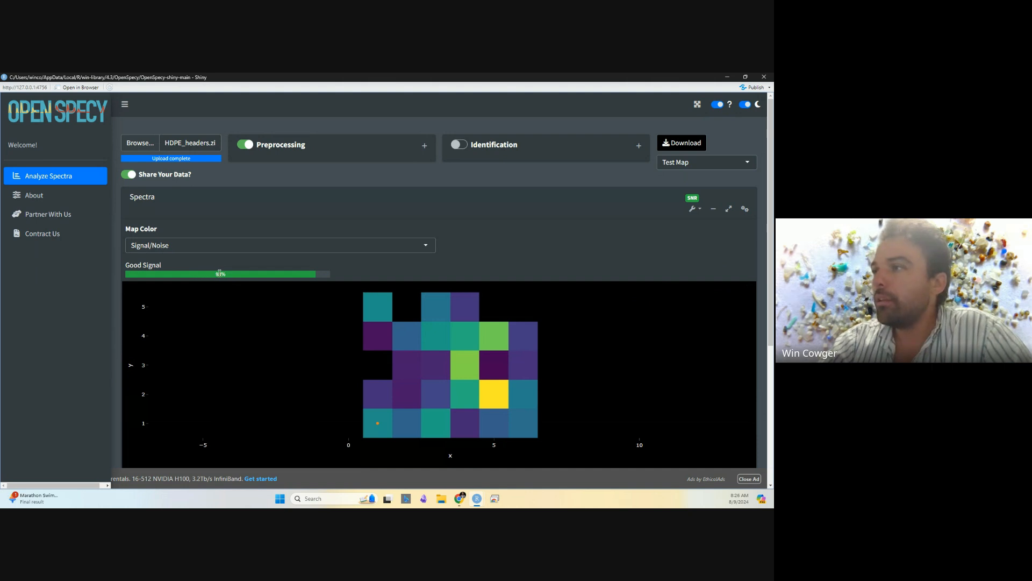
left_click(425, 146)
left_click(425, 146)
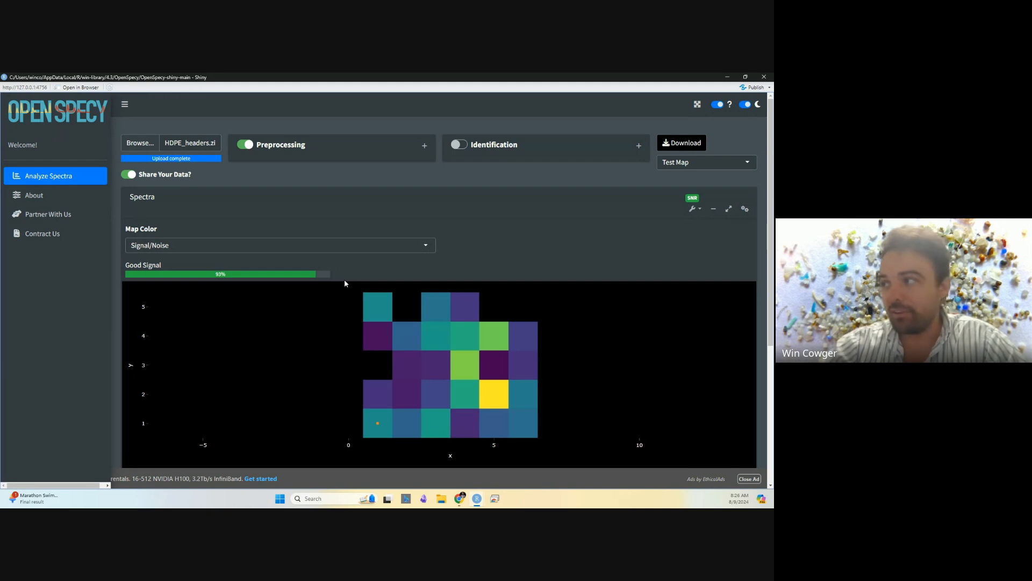
left_click(406, 304)
scroll(352, 311, "down", 4)
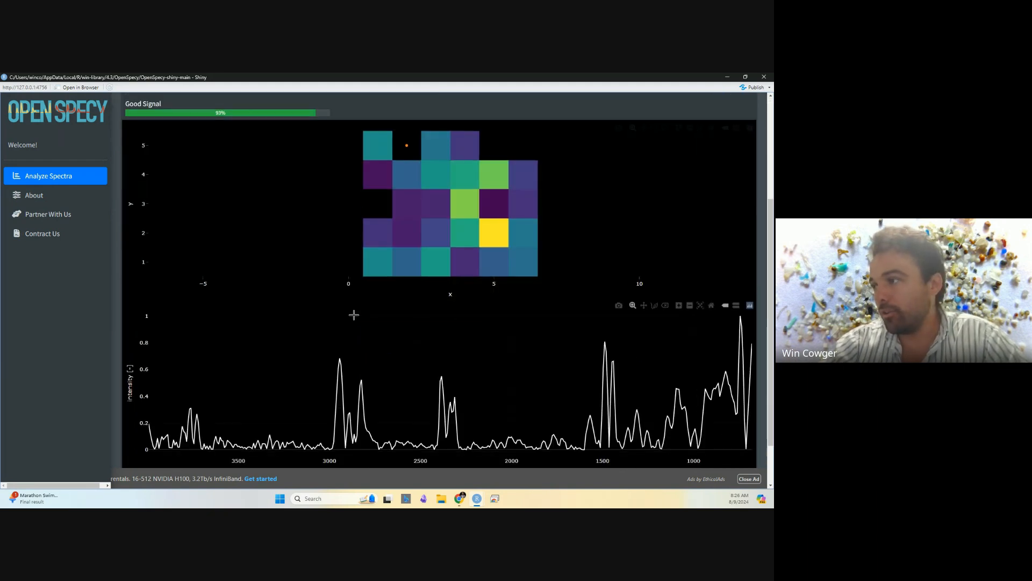
scroll(424, 199, "up", 1)
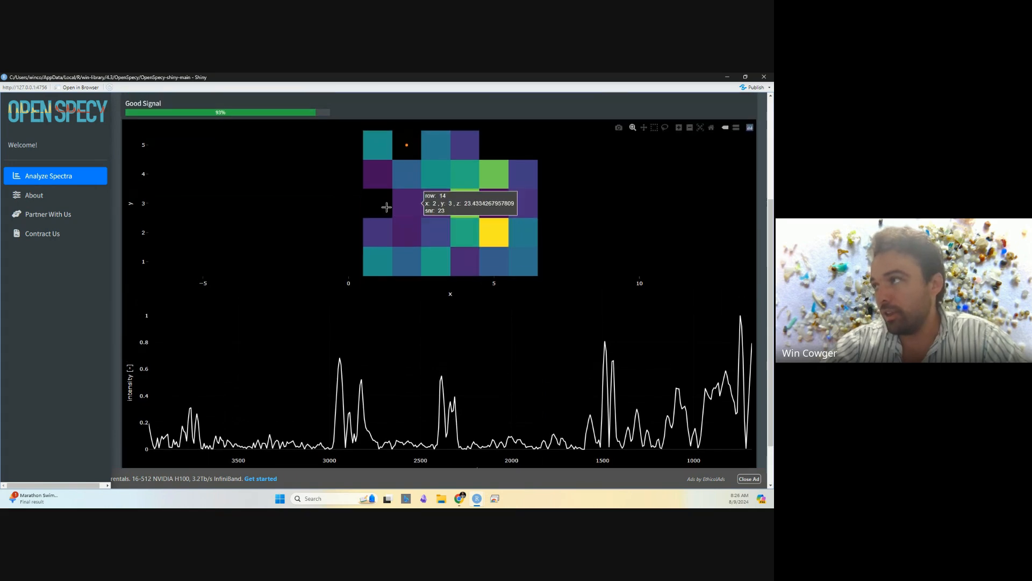
left_click(380, 198)
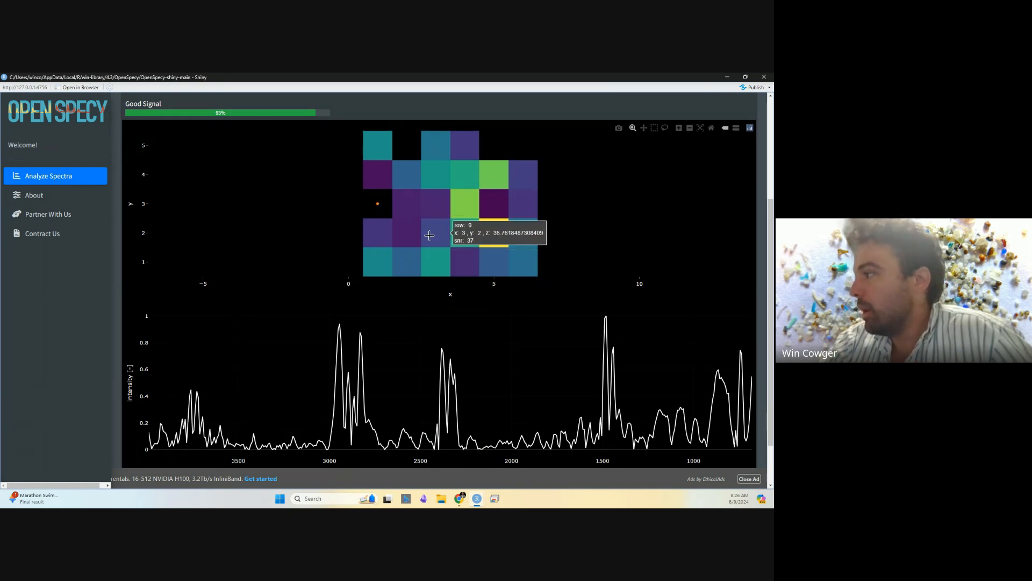
scroll(431, 269, "up", 1)
scroll(422, 236, "down", 1)
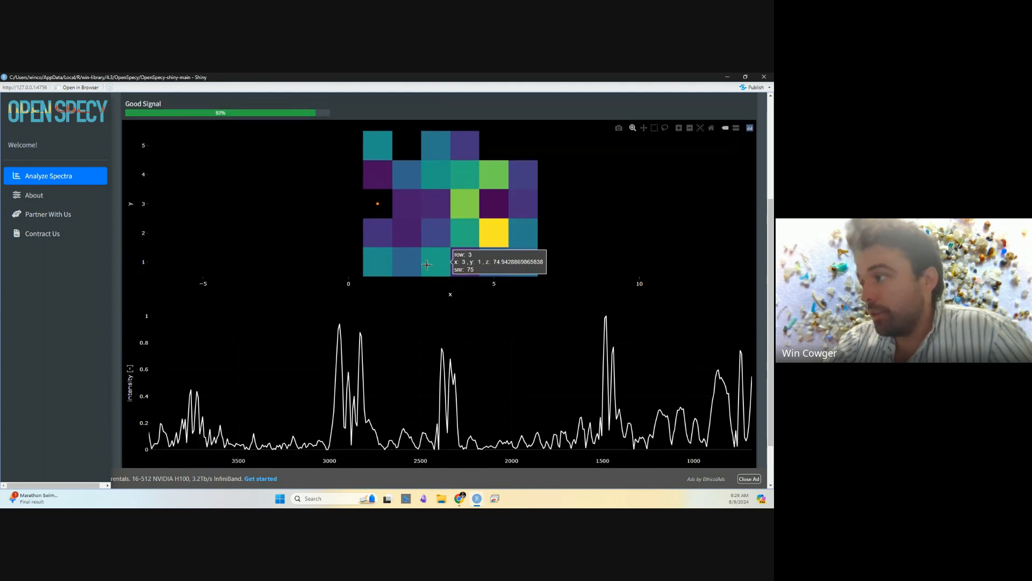
Compare the spectrum of the blank cell at x 1, y 3 with those of the coloured cells at x 2, y 3 and x 2, y 4
left_click(404, 206)
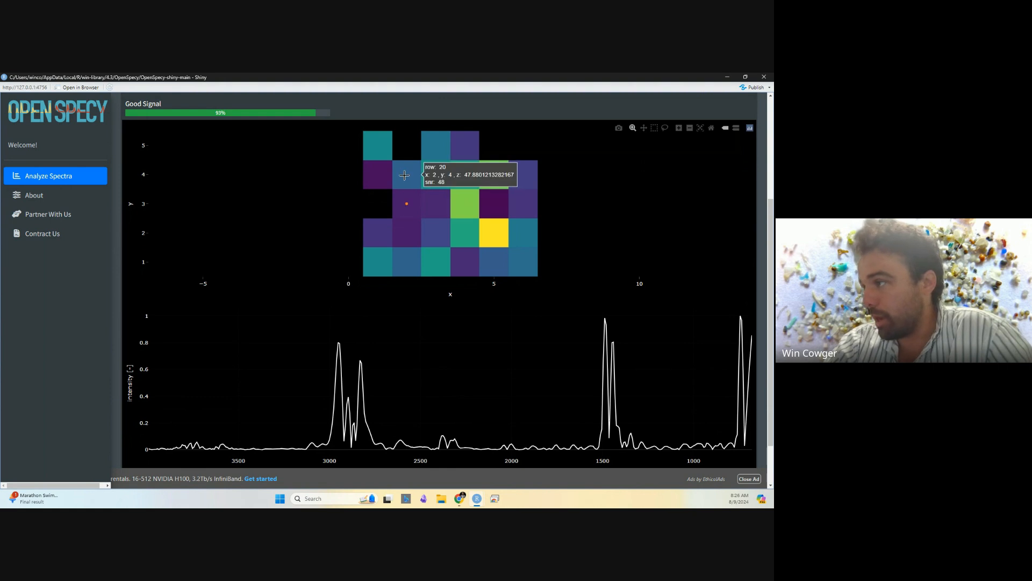
left_click(379, 209)
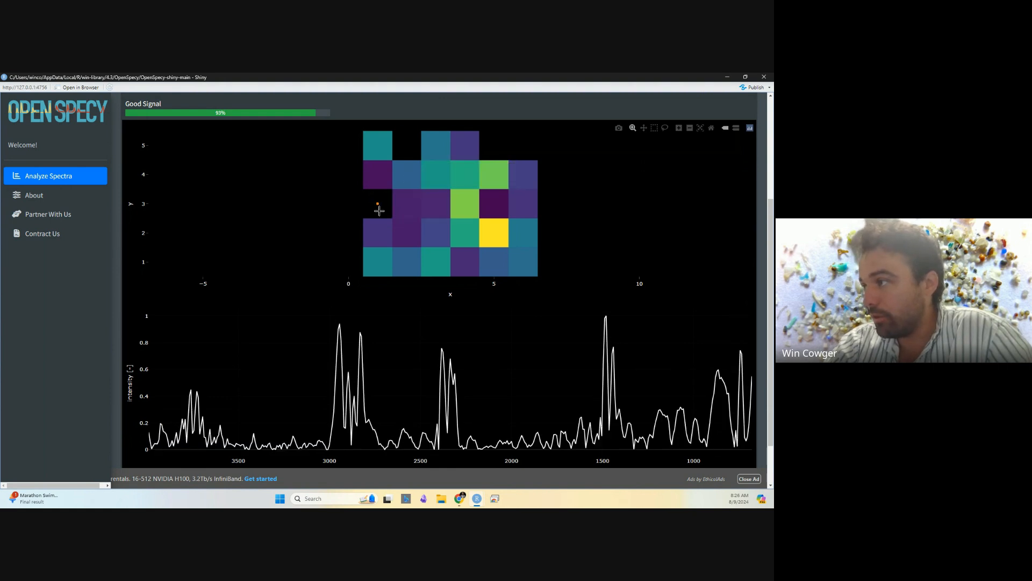
left_click(404, 184)
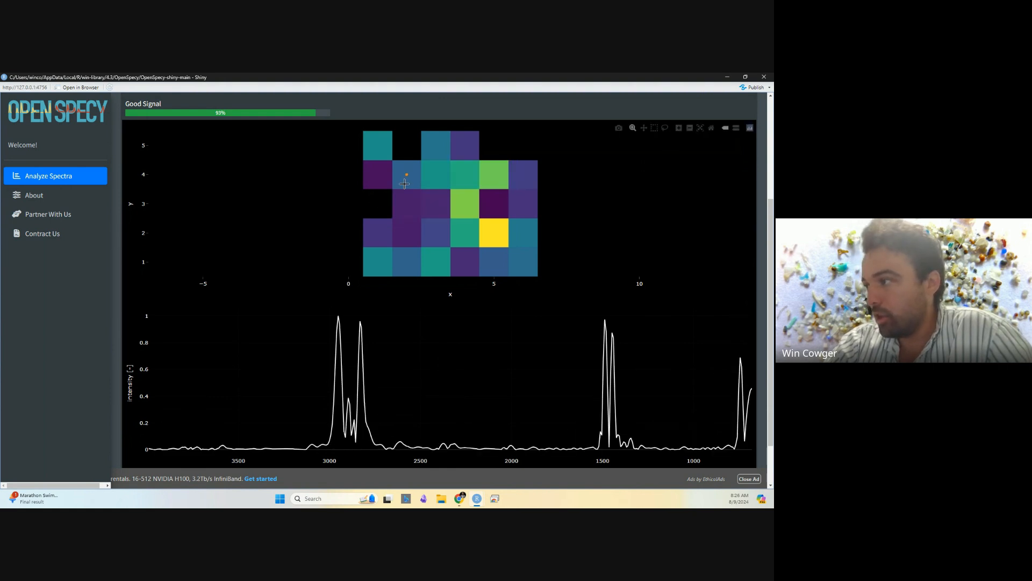
left_click(376, 203)
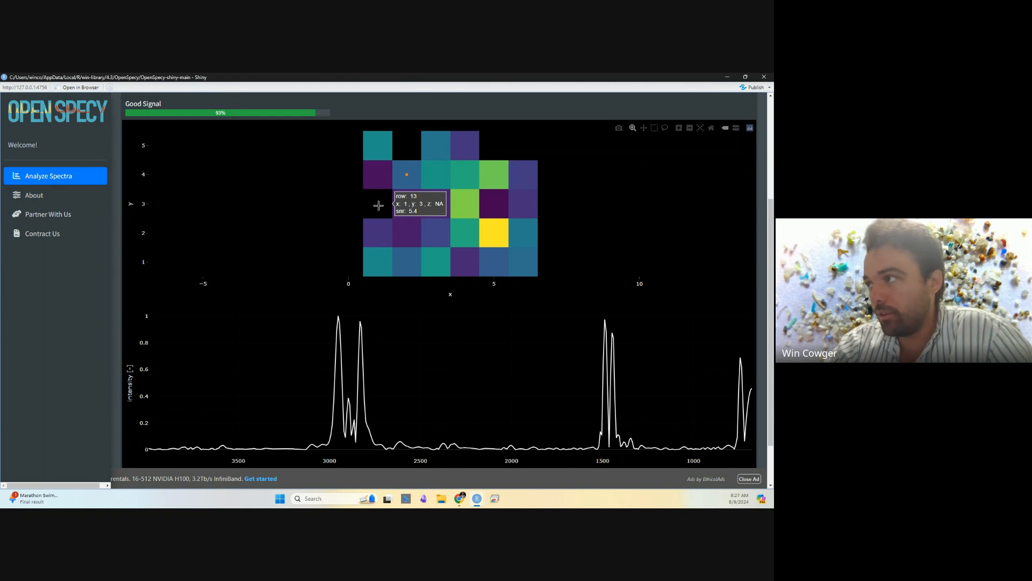
left_click(404, 180)
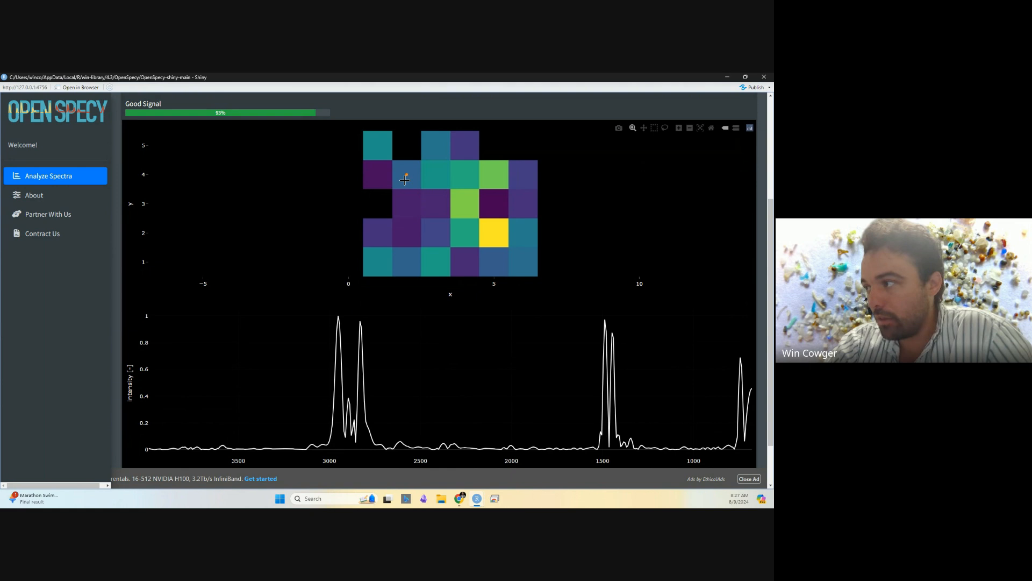
left_click(380, 205)
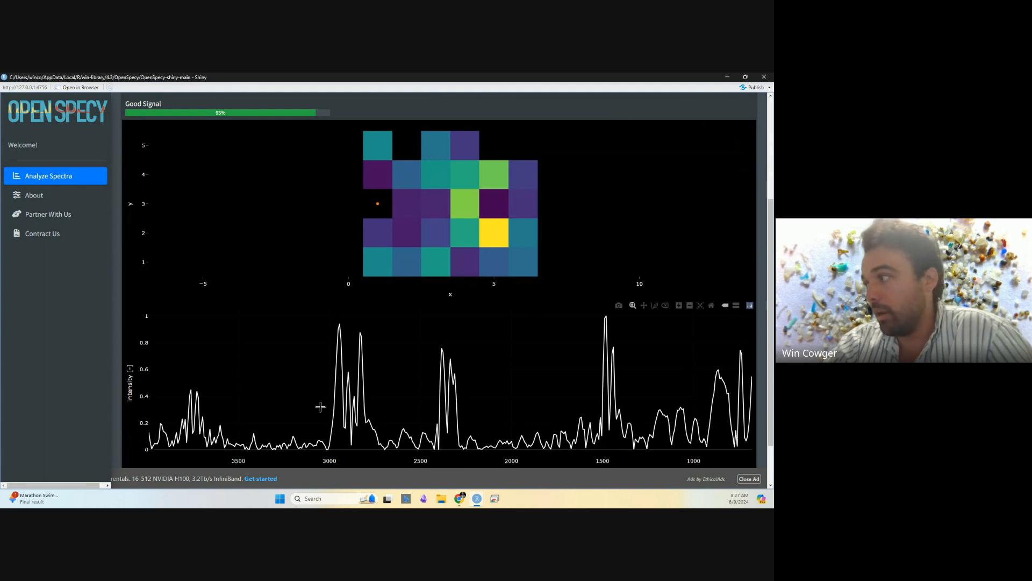
scroll(350, 390, "up", 2)
scroll(376, 387, "up", 2)
scroll(414, 387, "down", 3)
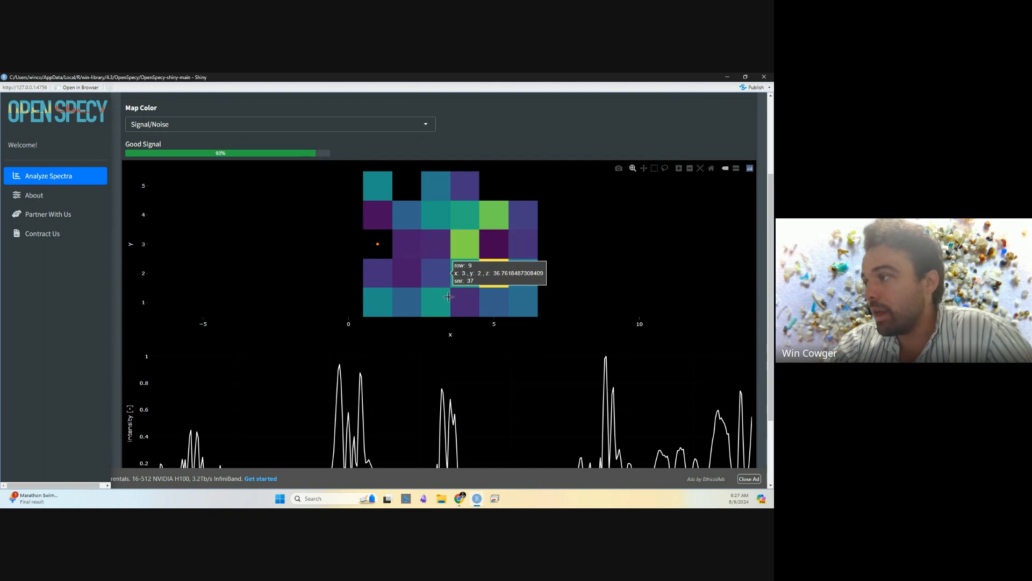
scroll(375, 355, "down", 2)
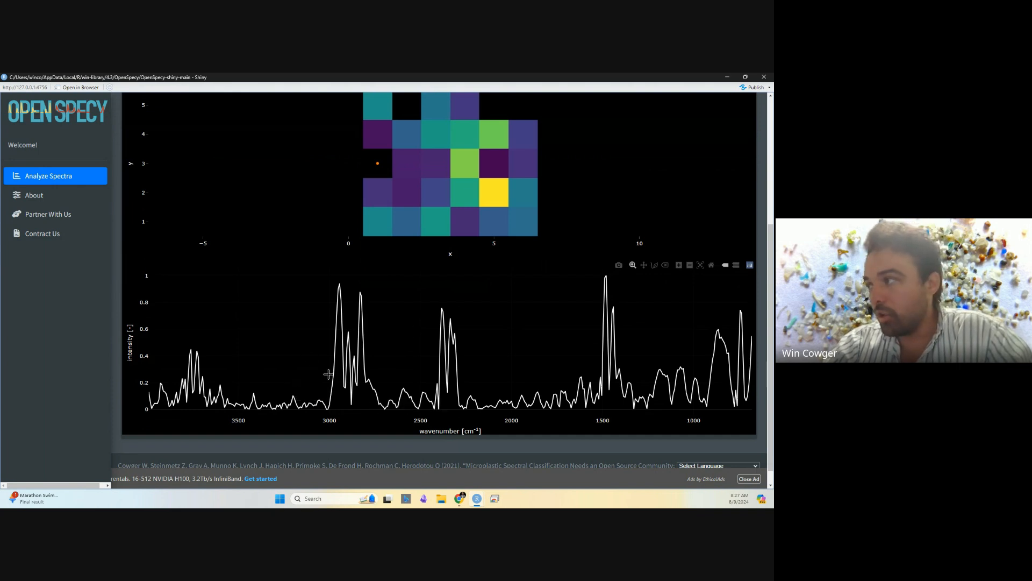
Reopen the preprocessing options, collapse Threshold Signal-Noise, and expand Smoothing/Derivative to view its settings
scroll(393, 266, "up", 4)
left_click(424, 144)
scroll(371, 194, "down", 1)
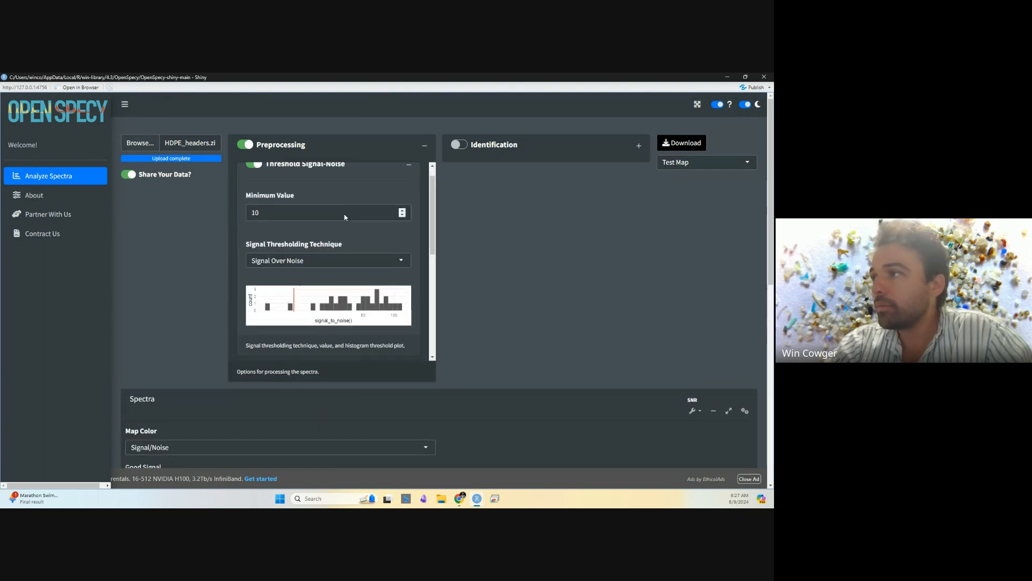
scroll(353, 221, "up", 1)
left_click(408, 183)
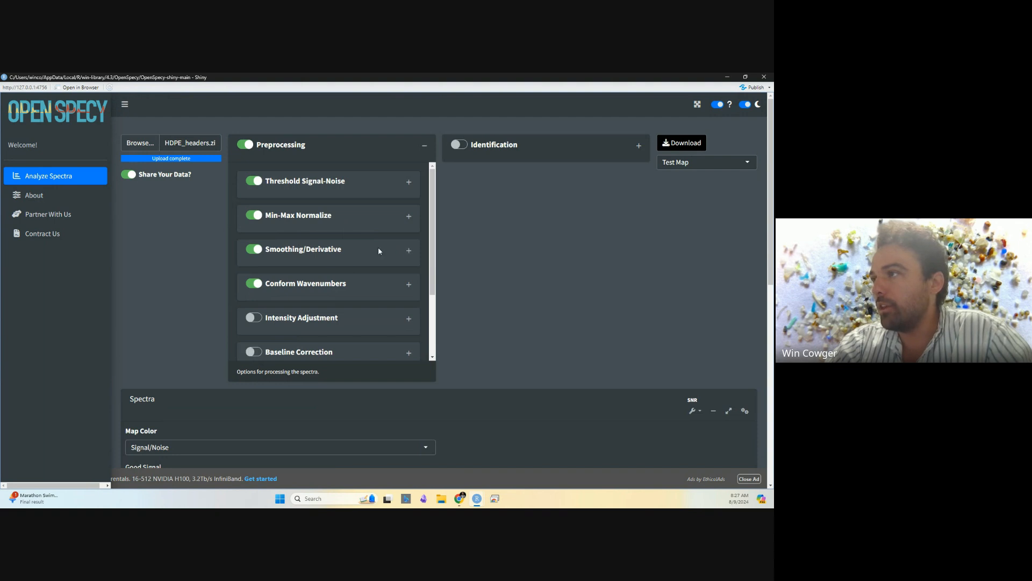
left_click(409, 254)
scroll(372, 240, "down", 2)
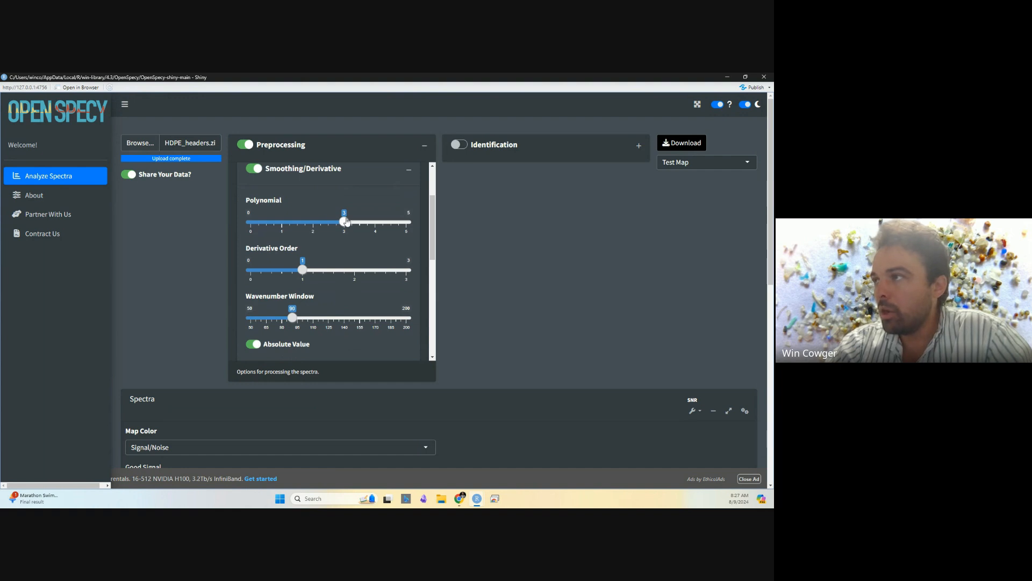
scroll(175, 290, "down", 2)
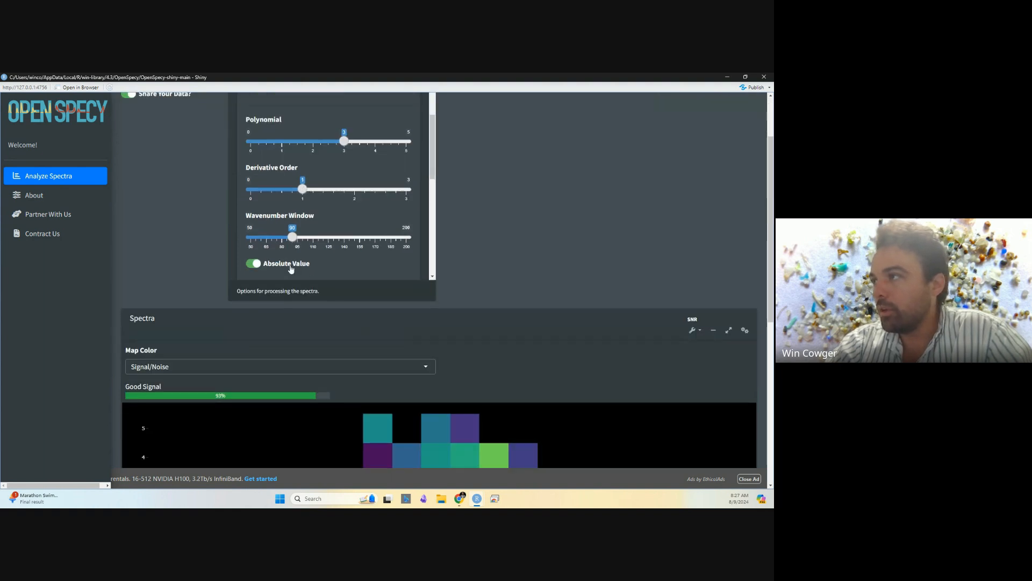
Raise the Smoothing/Derivative Wavenumber Window to 125 and check its effect on the signal-noise heatmap
scroll(296, 199, "down", 2)
scroll(296, 199, "up", 1)
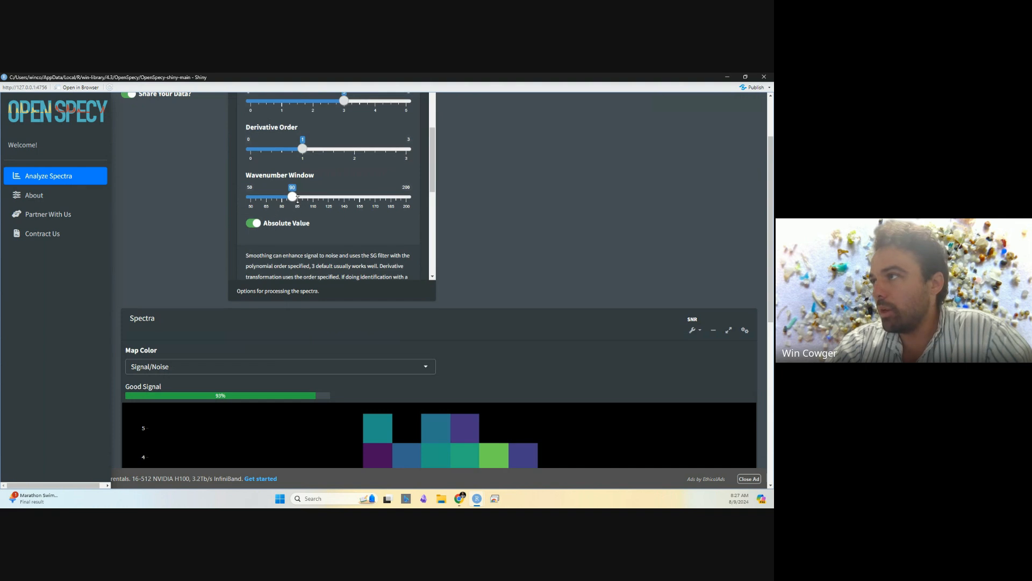
left_click_drag(297, 199, 329, 196)
scroll(369, 339, "down", 2)
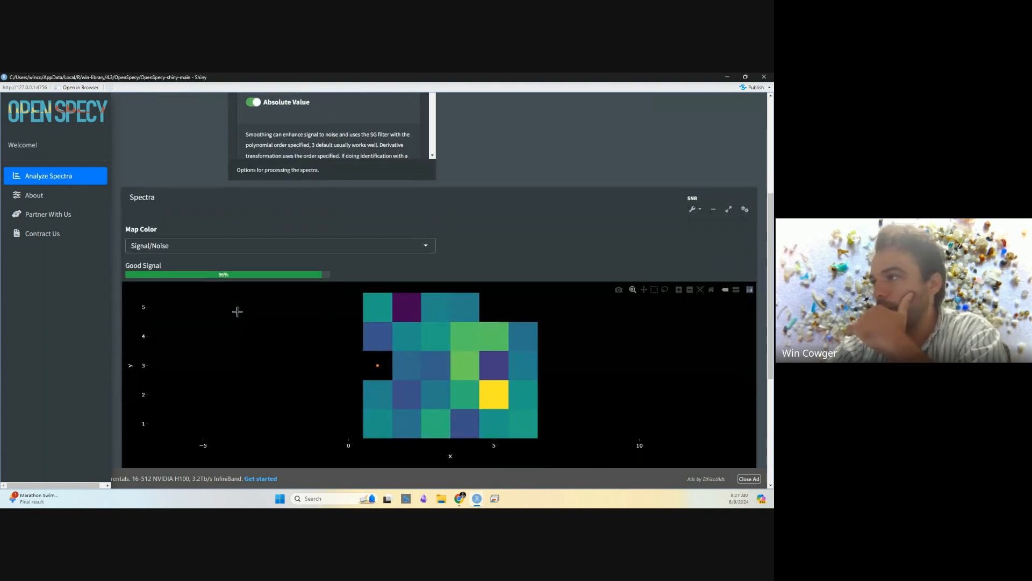
scroll(328, 162, "up", 2)
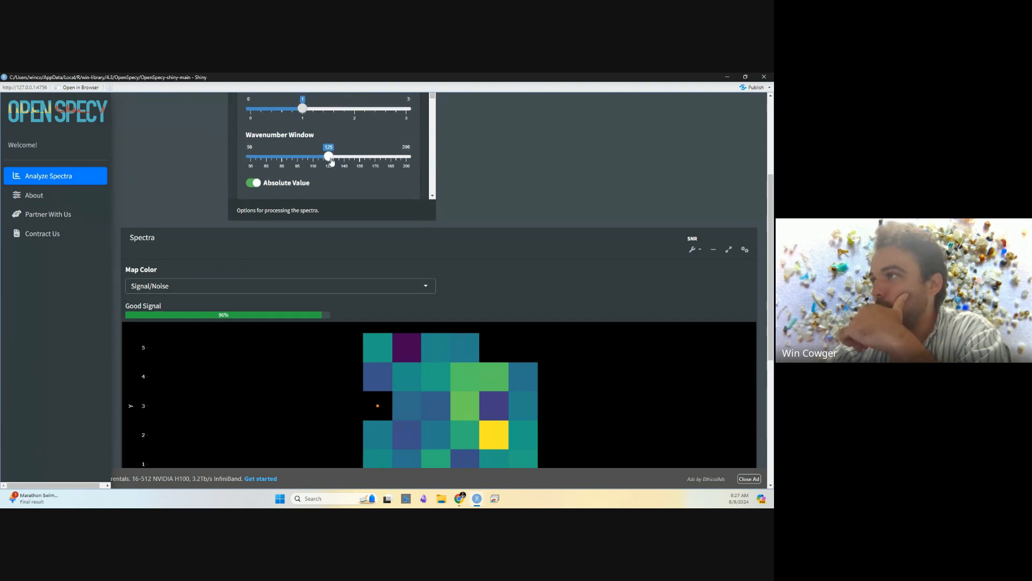
Lower the Wavenumber Window in stages to 115, 110 and 95, checking the heatmap along the way
mouse_move(328, 156)
left_mouse_down()
mouse_move(380, 157)
mouse_move(318, 164)
left_mouse_up()
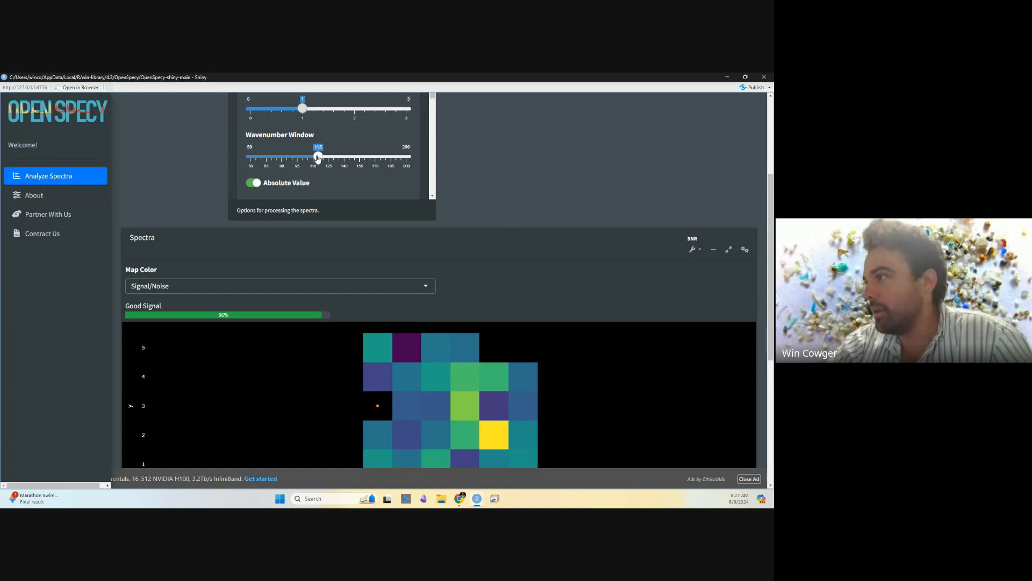
left_click_drag(318, 158, 313, 157)
scroll(205, 166, "down", 1)
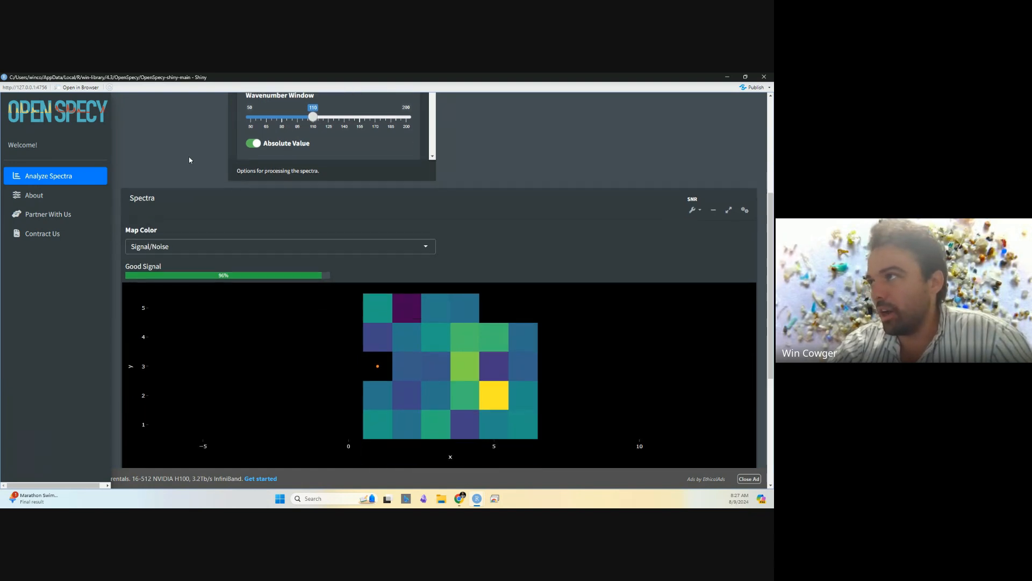
scroll(232, 176, "up", 3)
left_click_drag(315, 238, 300, 239)
scroll(204, 232, "down", 6)
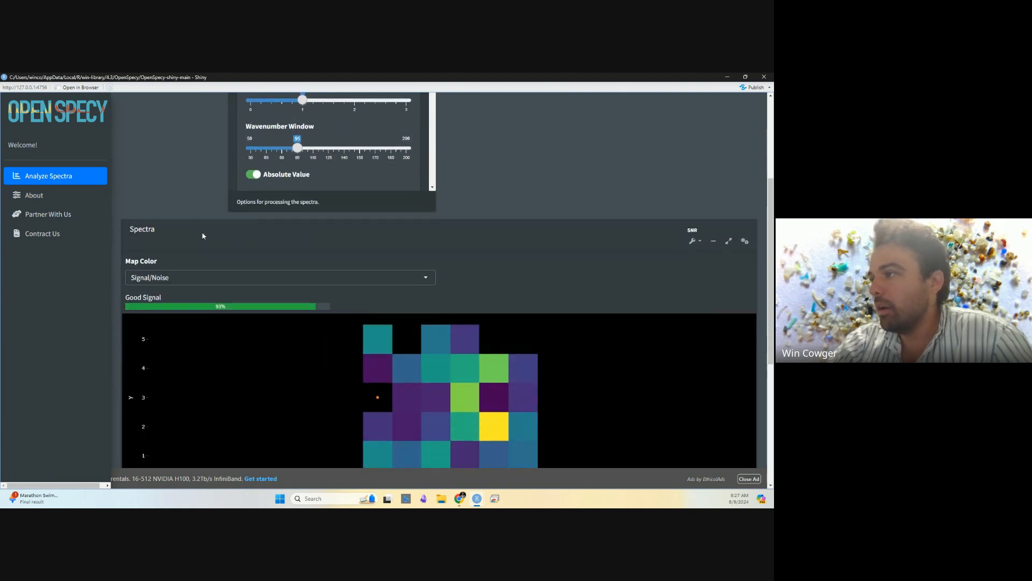
Set the Wavenumber Window to 105 and check the Good Signal bar and the heatmap
scroll(349, 229, "up", 2)
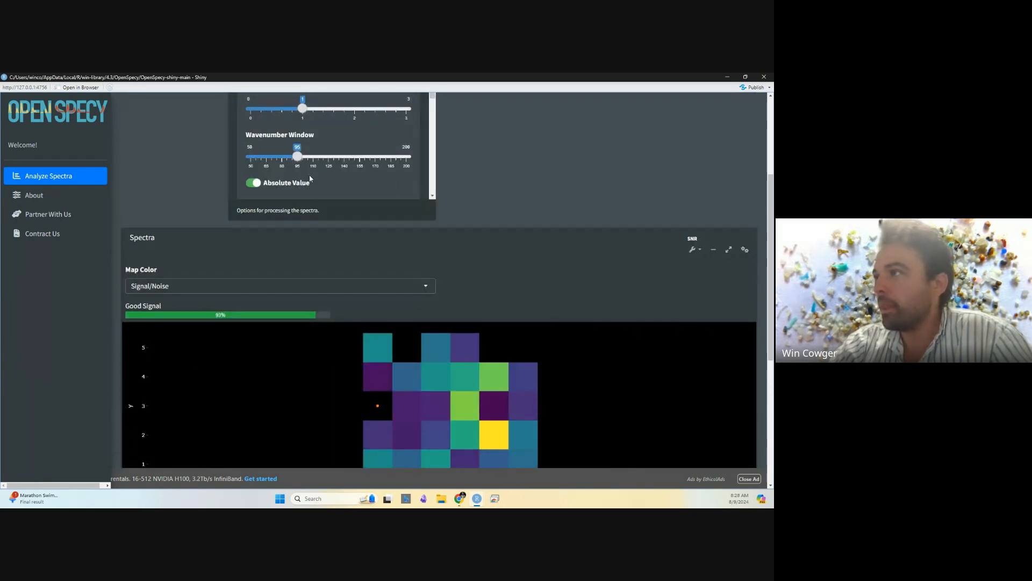
left_click_drag(300, 157, 309, 159)
scroll(220, 171, "down", 3)
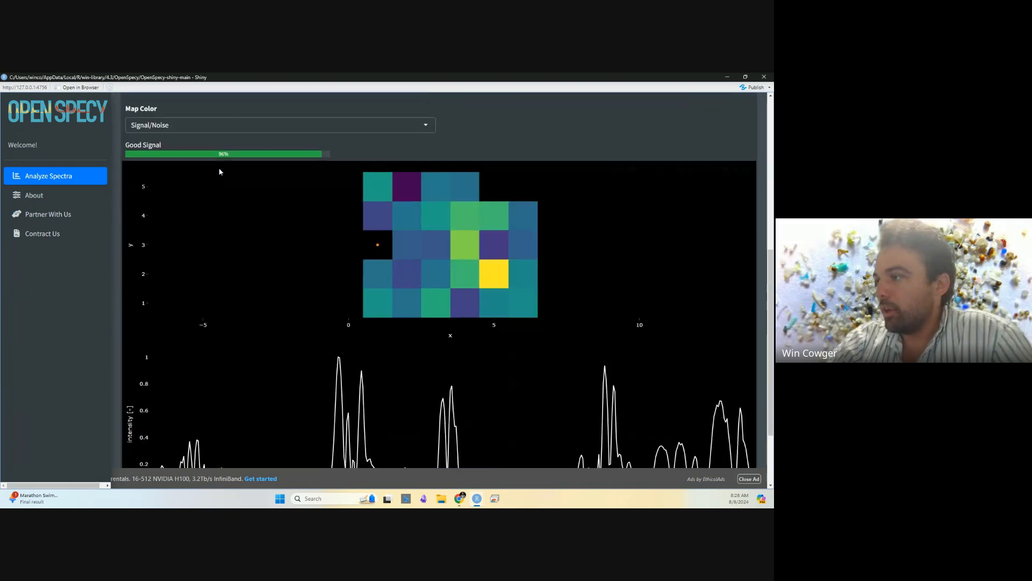
Compare the spectra of the heatmap cells at x 2, y 5, at x 2, y 4 and at x 1, y 3
scroll(219, 171, "down", 2)
mouse_move(402, 151)
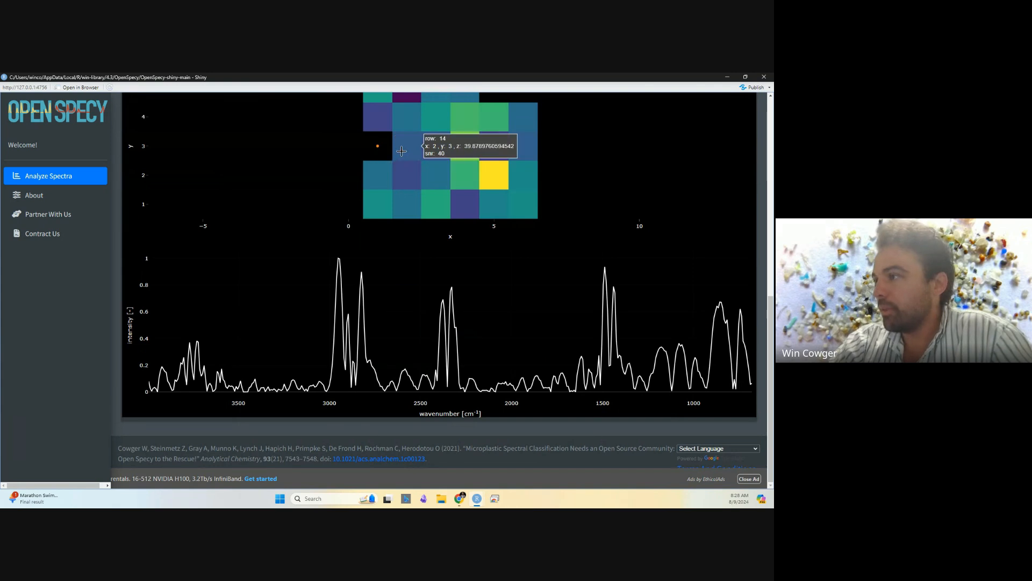
scroll(398, 161, "up", 1)
left_click(406, 129)
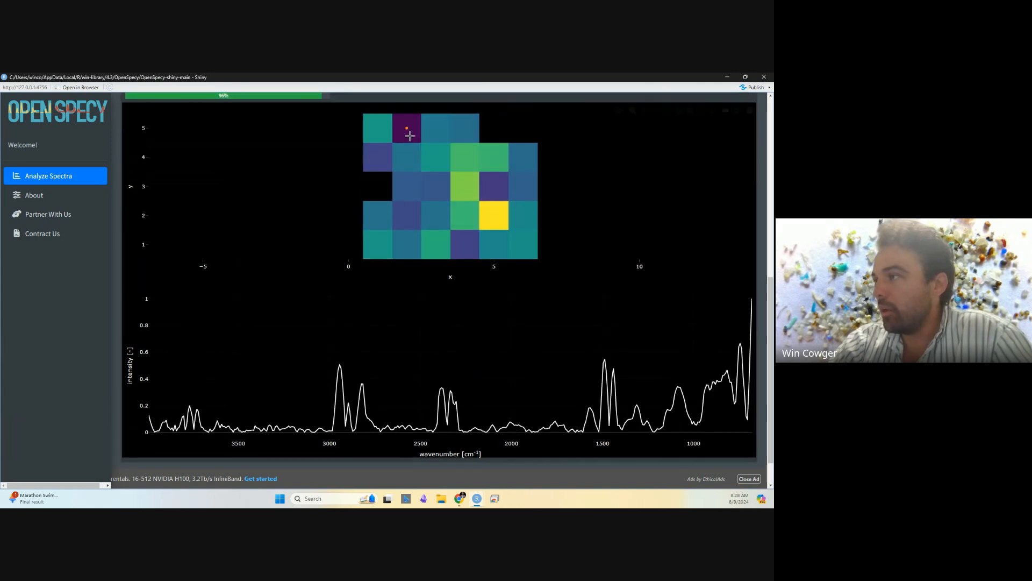
mouse_move(403, 169)
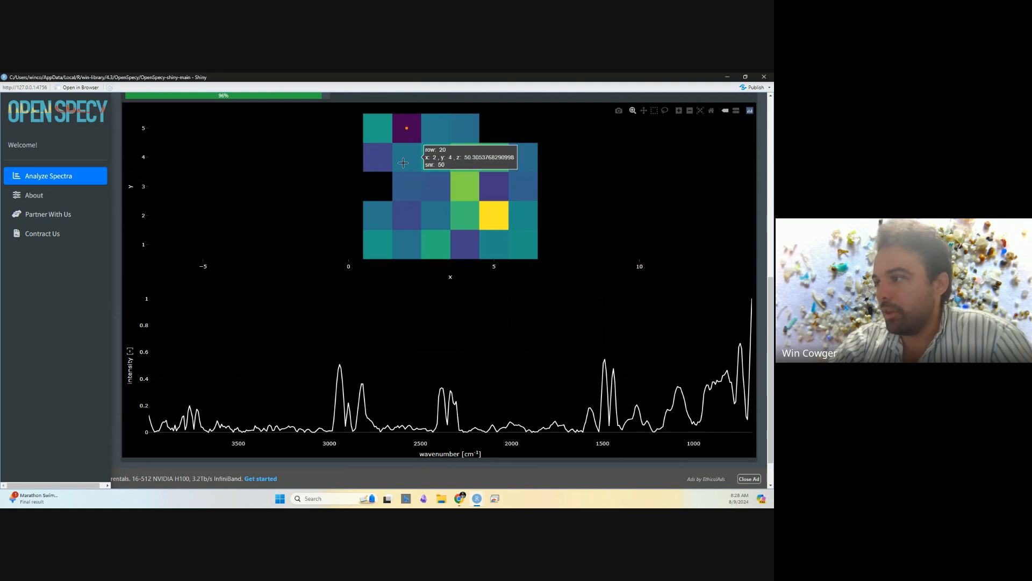
left_click(403, 159)
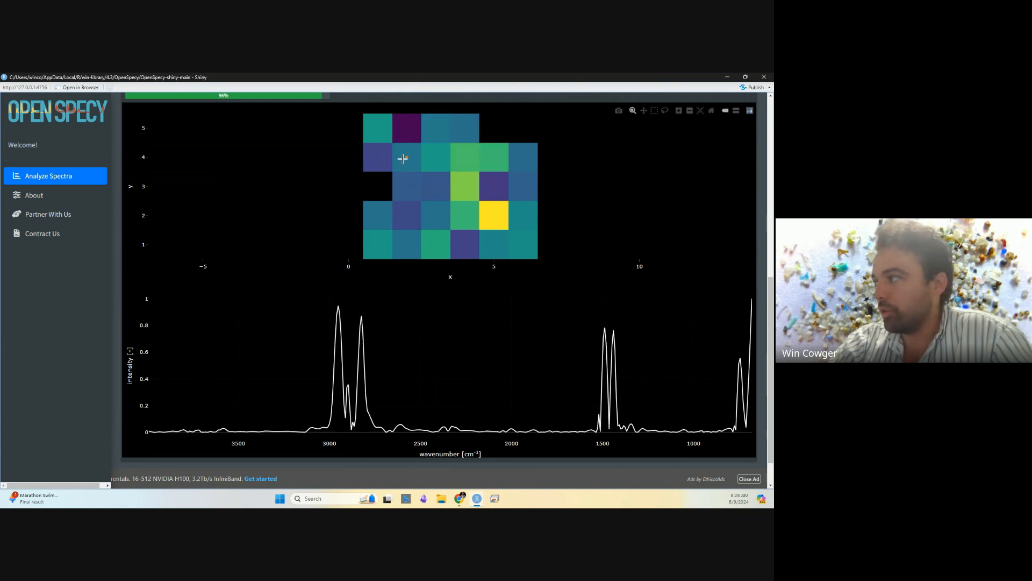
left_click(377, 186)
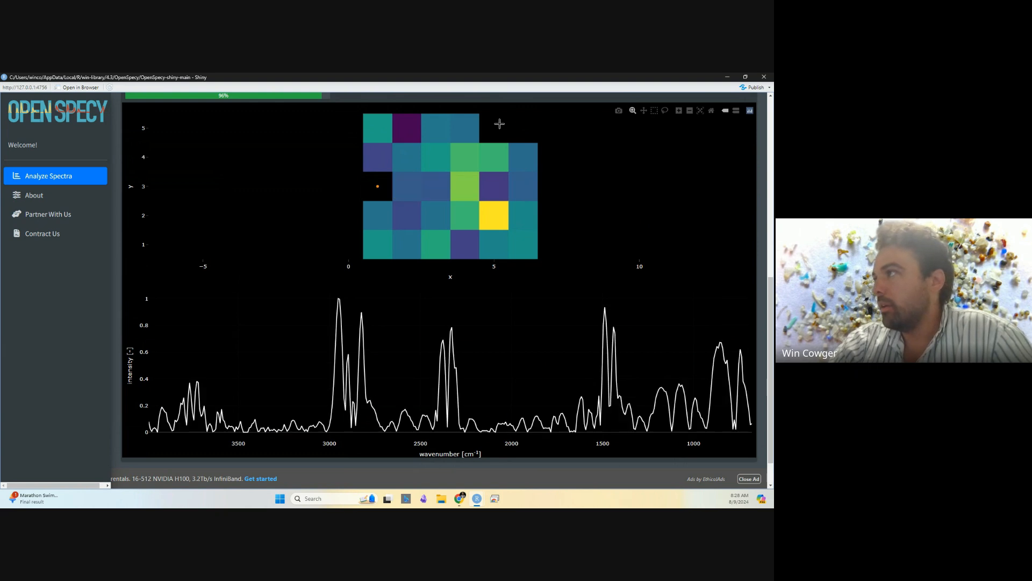
mouse_move(388, 186)
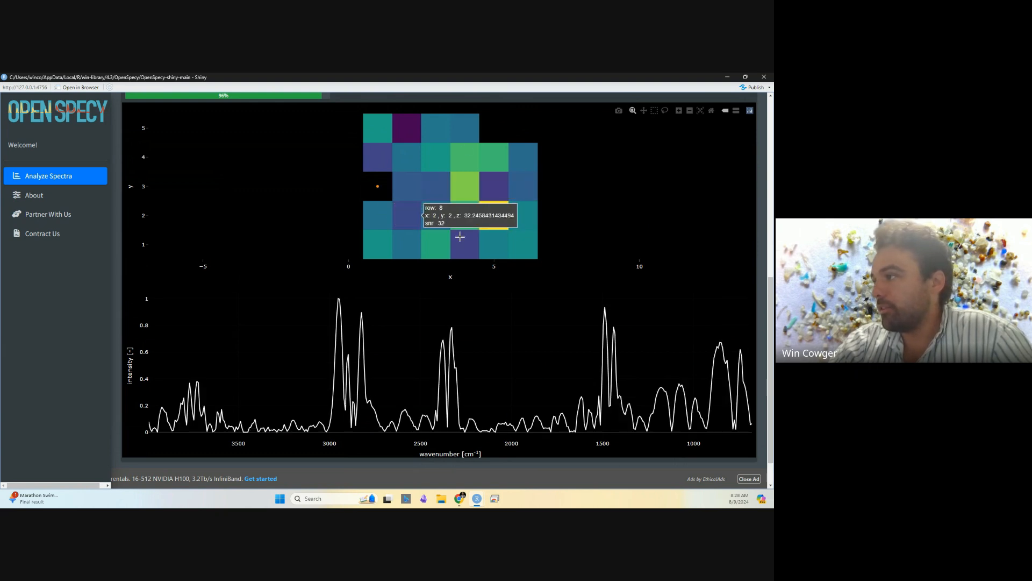
Examine the signal-noise values of the blank cell at x 1, y 3 and other heatmap cells against the smoothing settings and the plotted spectrum
scroll(340, 259, "up", 5)
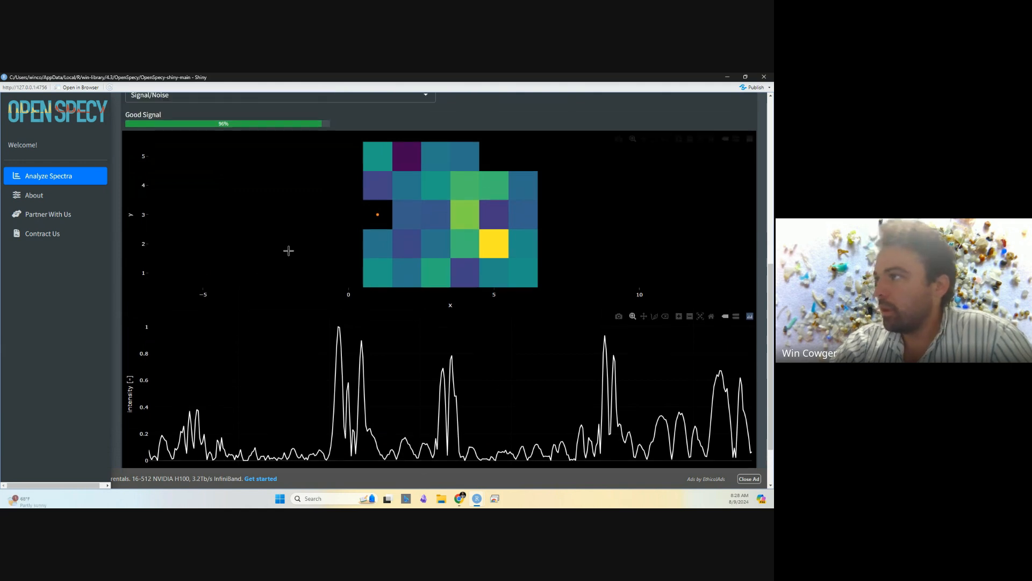
scroll(382, 287, "down", 6)
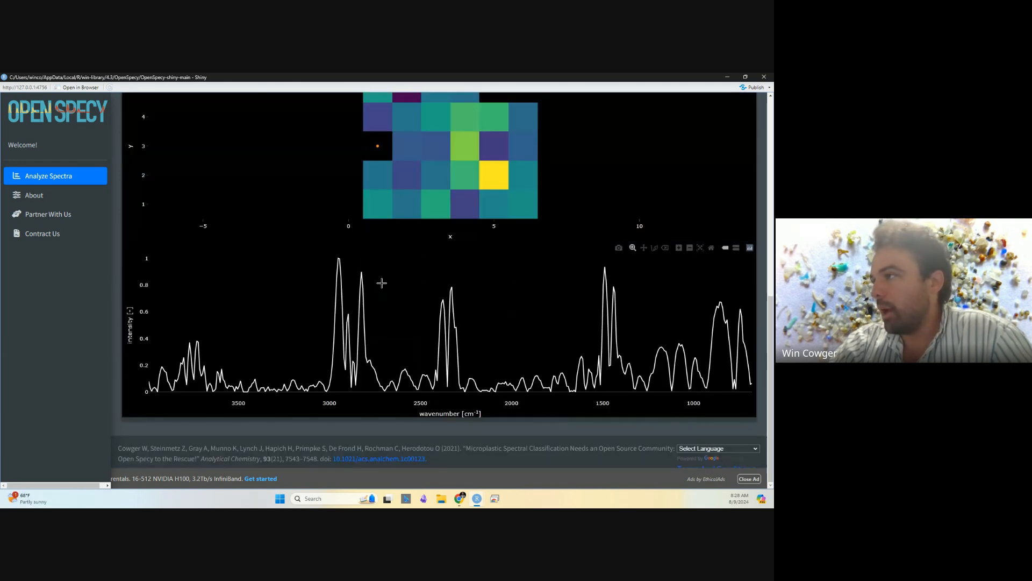
scroll(380, 282, "up", 1)
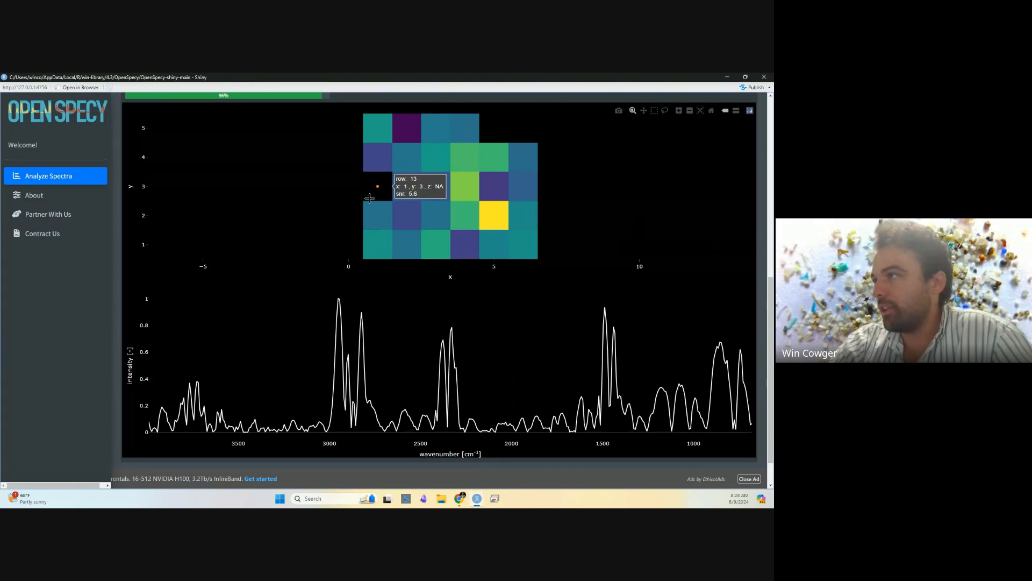
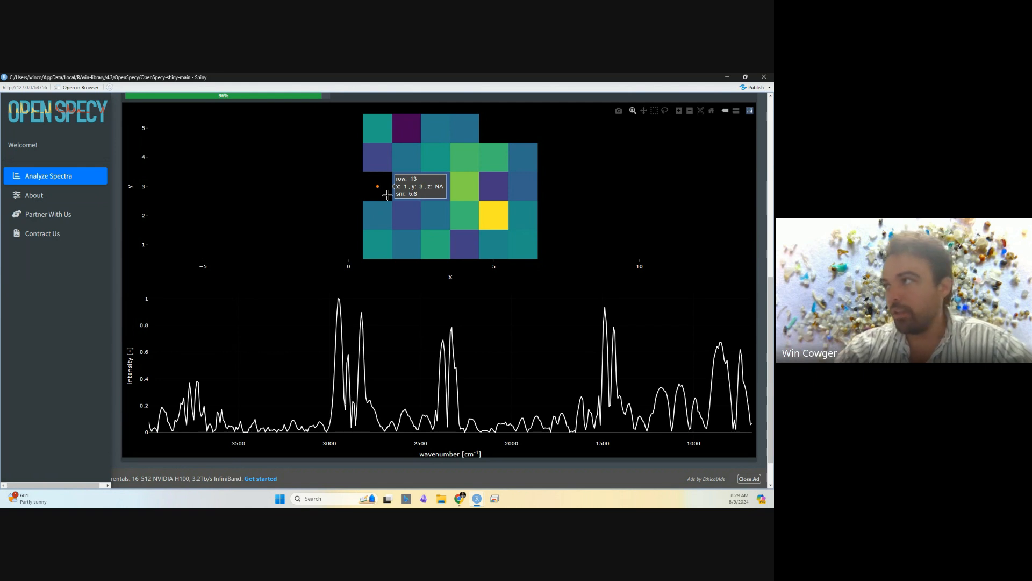
scroll(387, 195, "up", 5)
scroll(369, 222, "up", 1)
scroll(328, 184, "down", 1)
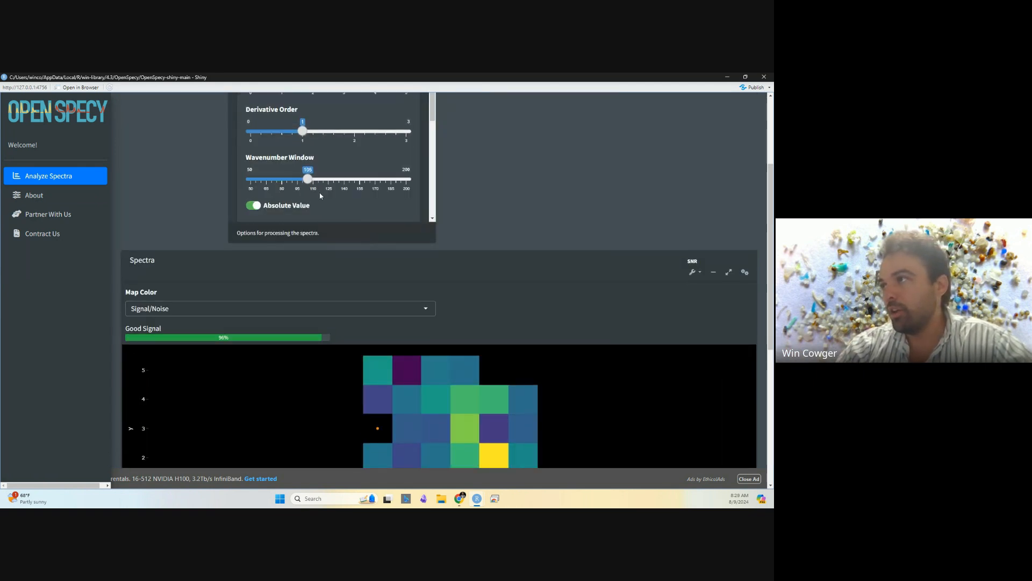
mouse_move(402, 368)
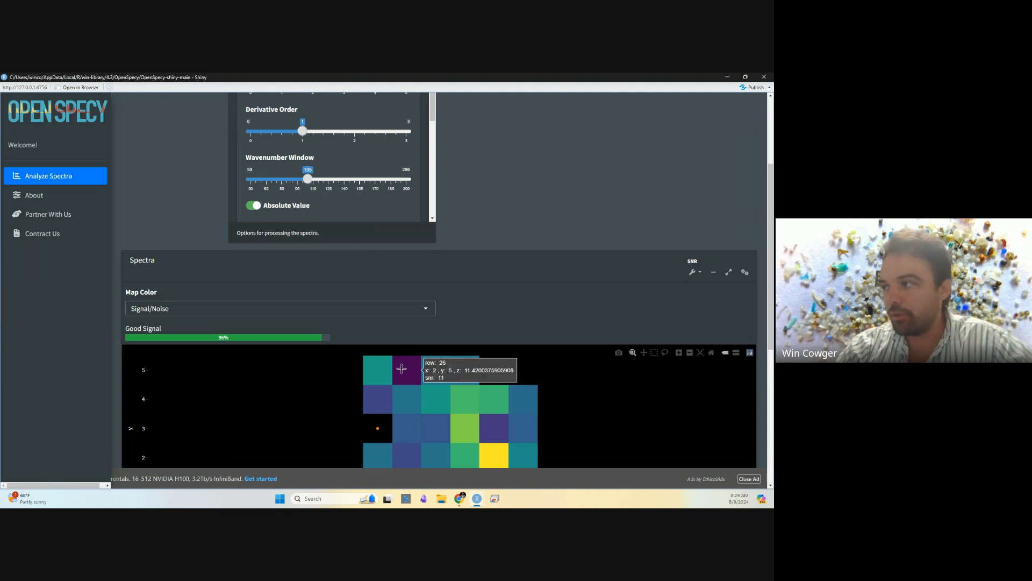
scroll(403, 369, "down", 2)
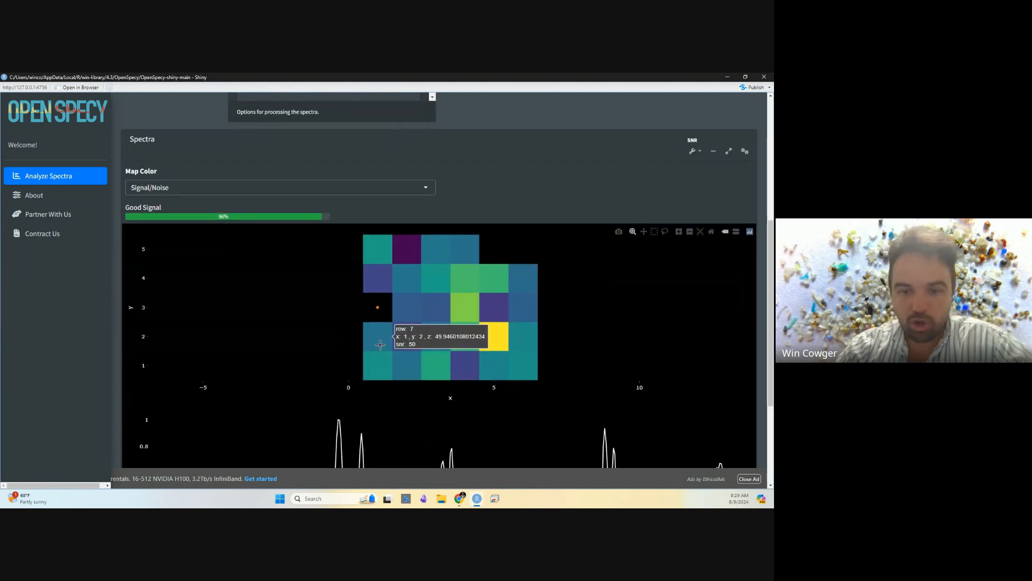
scroll(371, 328, "up", 1)
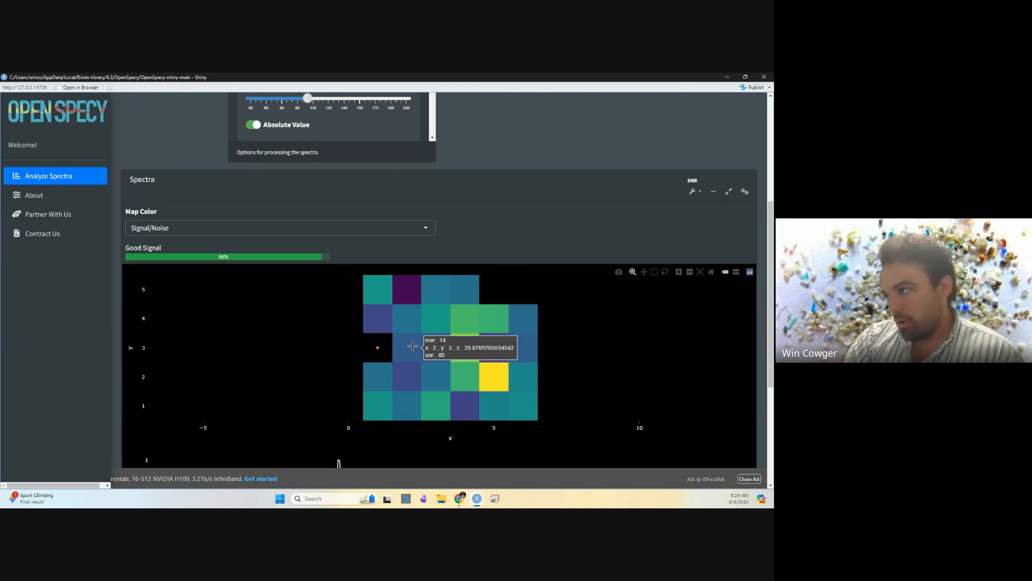
scroll(392, 347, "down", 3)
scroll(408, 341, "up", 2)
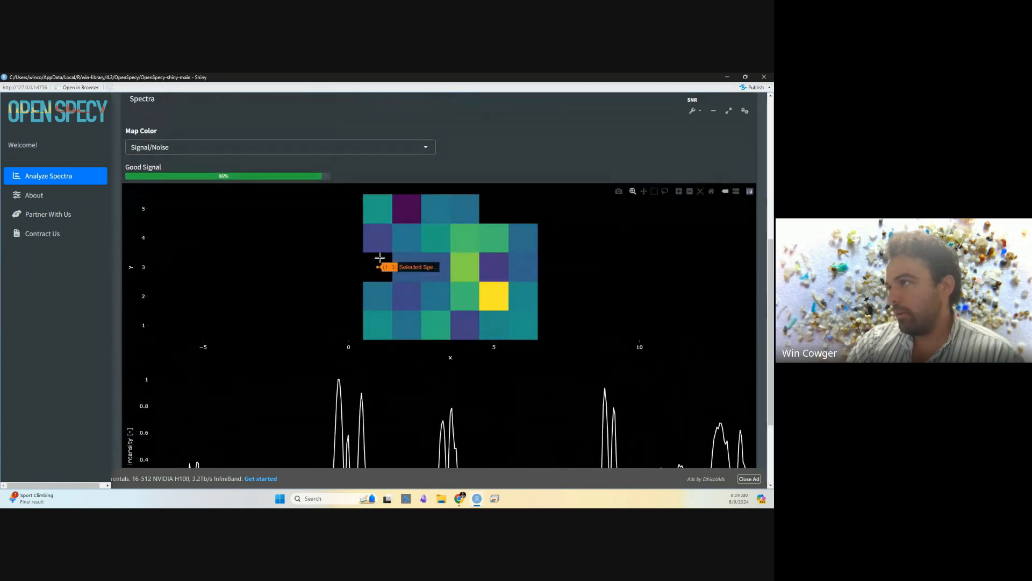
Collapse the Smoothing/Derivative settings, review the list of preprocessing options, and collapse the Preprocessing section
scroll(378, 238, "up", 4)
scroll(339, 218, "up", 3)
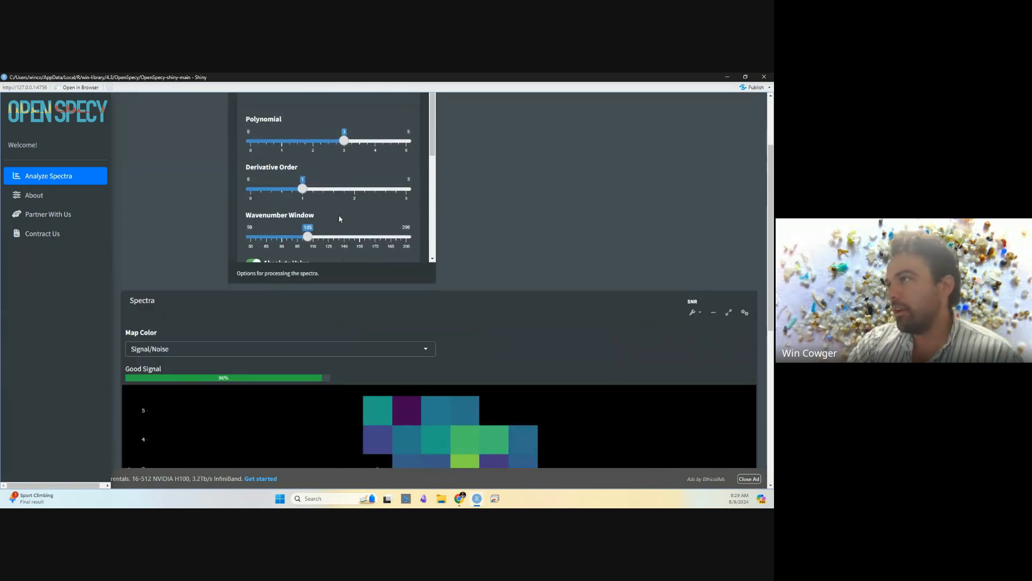
left_click(415, 155)
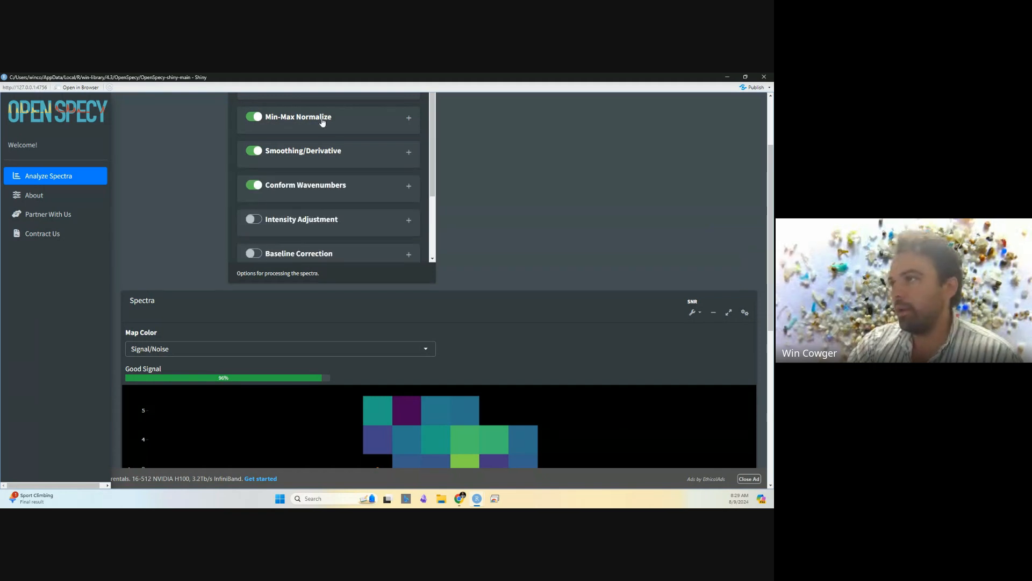
scroll(347, 197, "up", 2)
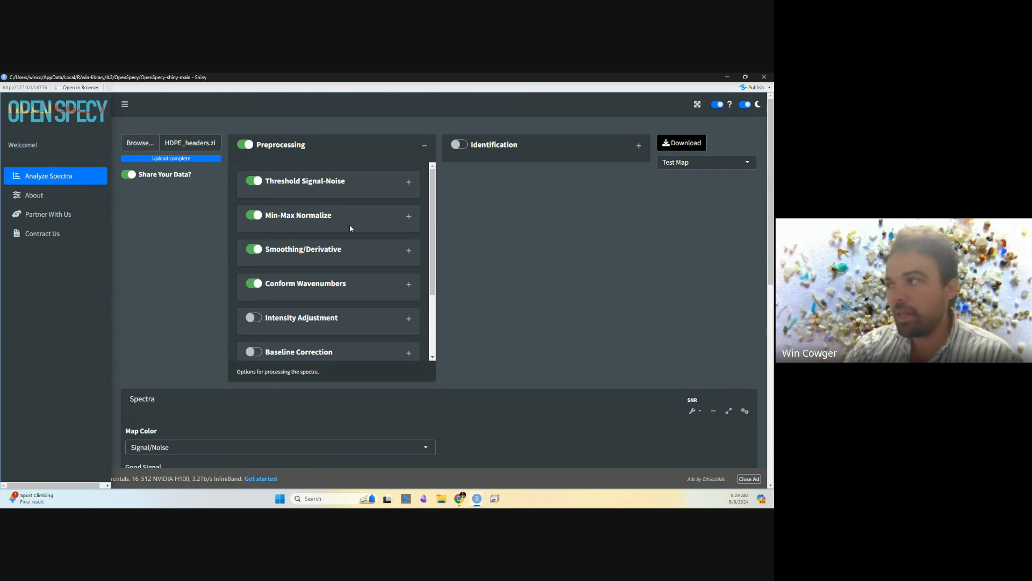
scroll(371, 280, "down", 3)
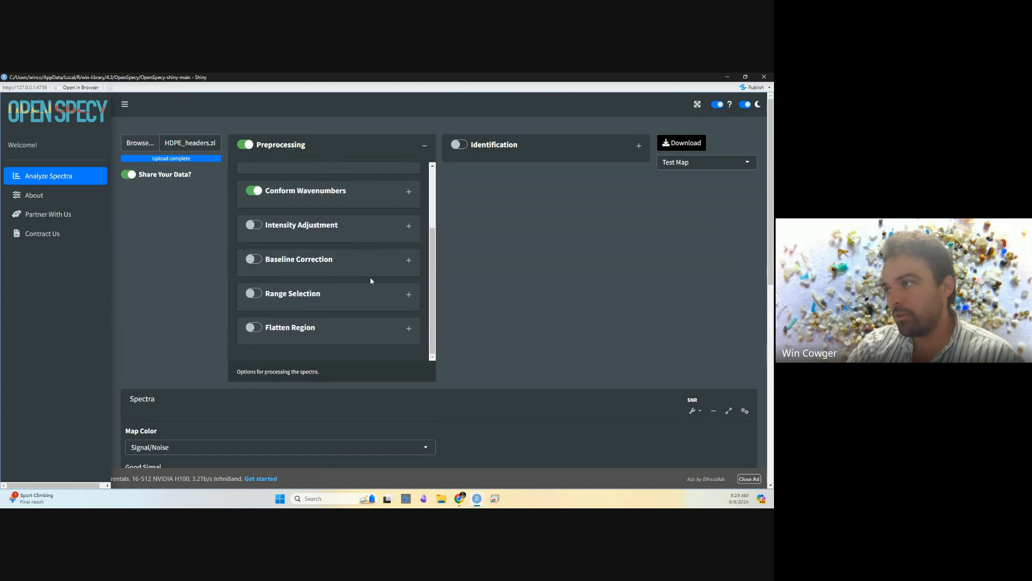
scroll(372, 282, "up", 3)
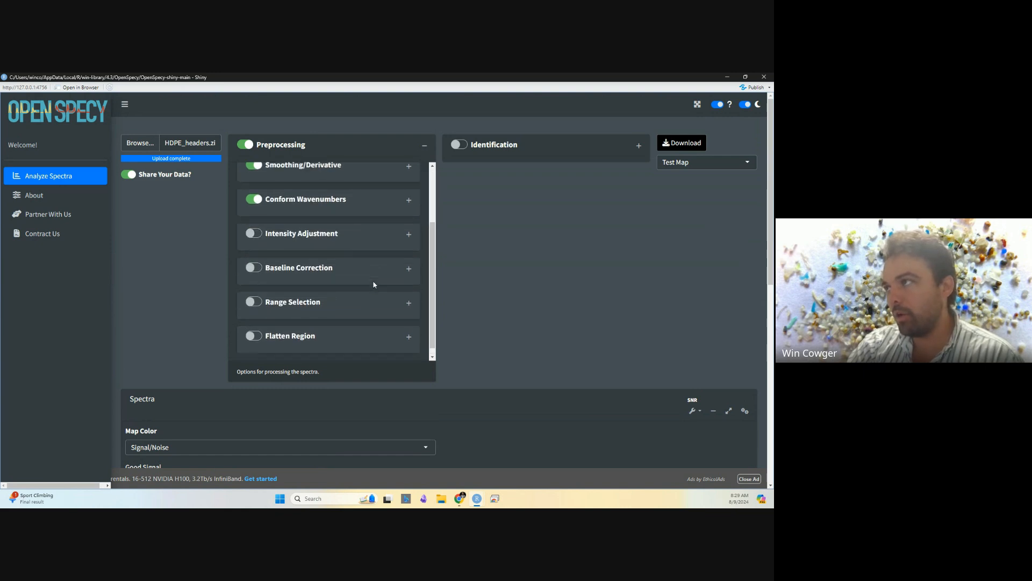
left_click(422, 149)
View the spectra of the heatmap cells at x 3, y 3; x 4, y 3; x 4, y 2; and x 2, y 1
scroll(421, 347, "down", 5)
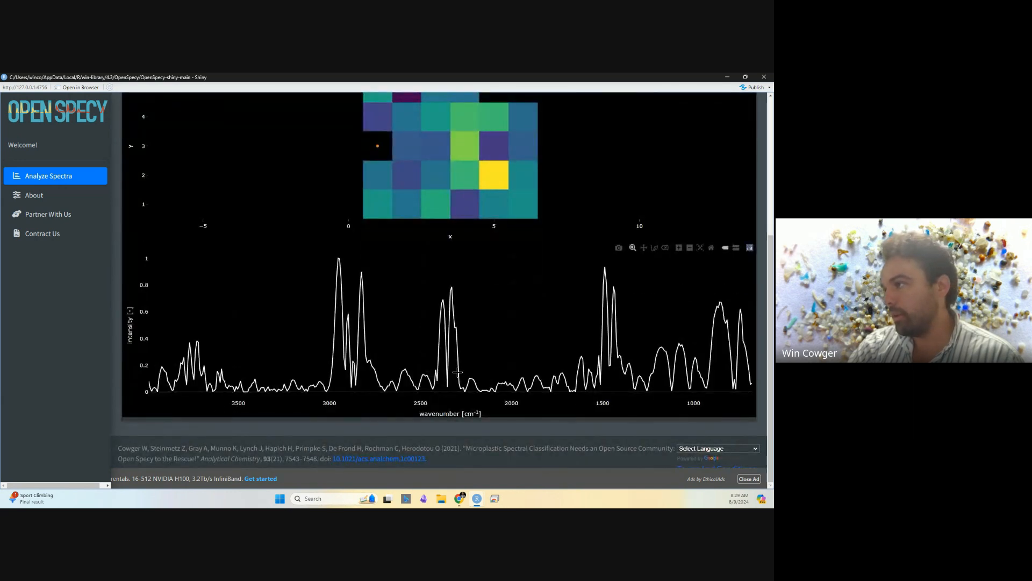
left_click(435, 147)
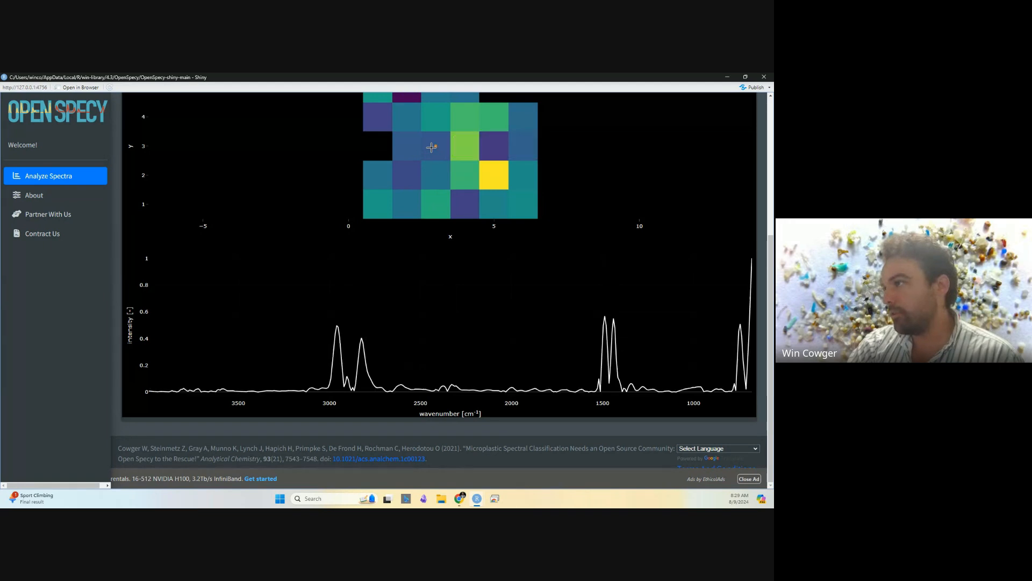
left_click(472, 150)
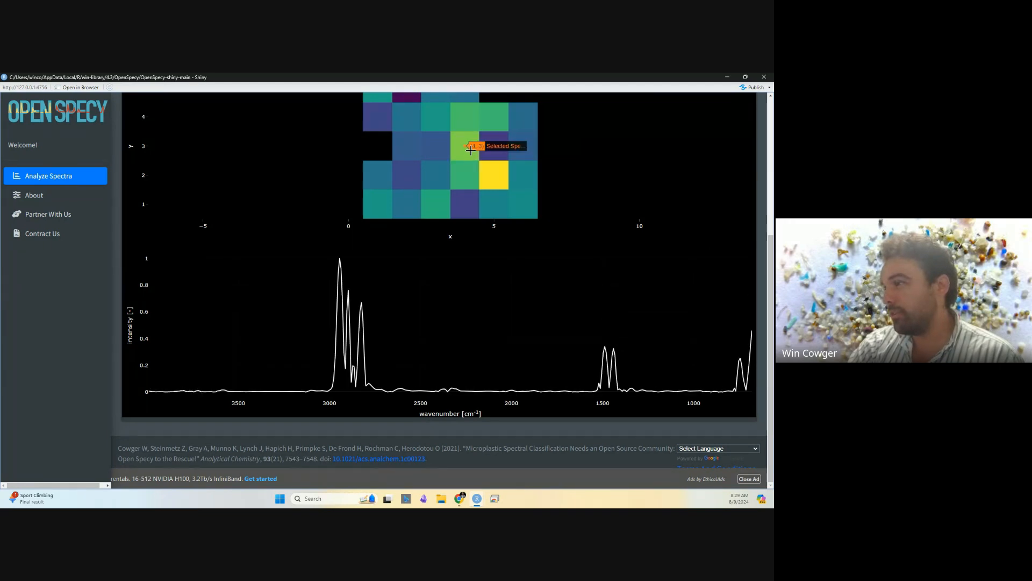
left_click(464, 182)
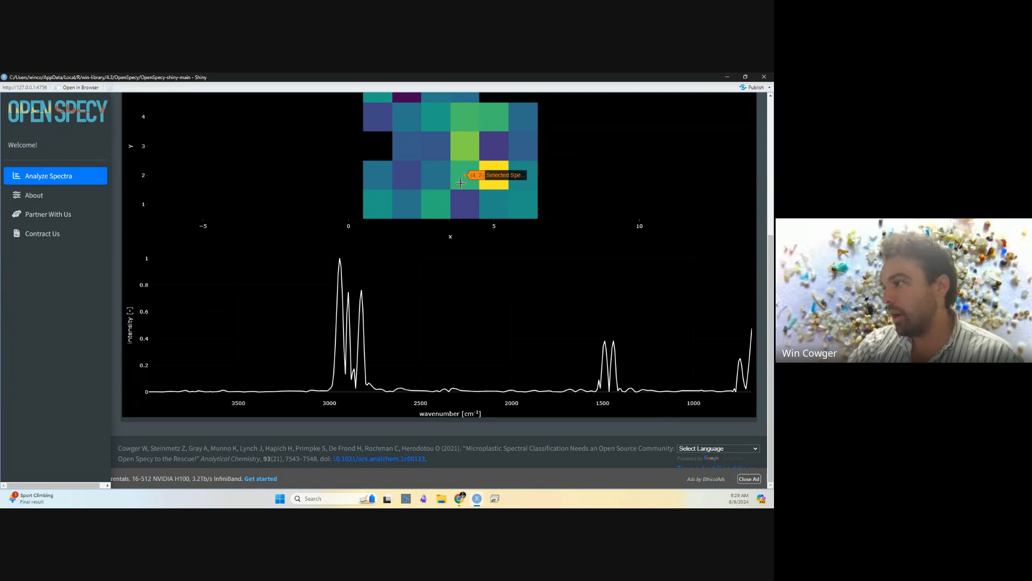
left_click(412, 194)
scroll(440, 242, "up", 4)
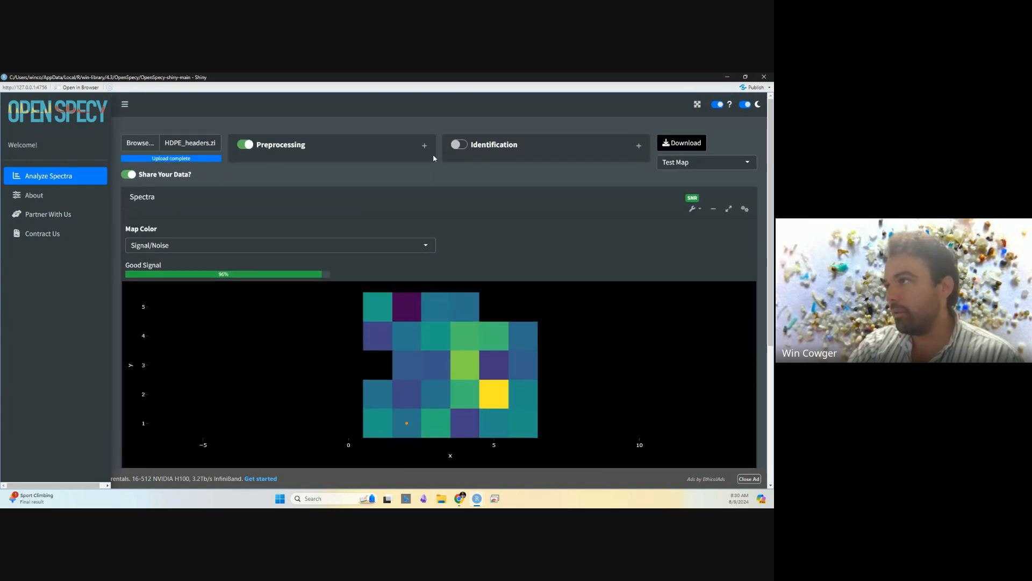
scroll(457, 268, "down", 3)
scroll(444, 242, "up", 3)
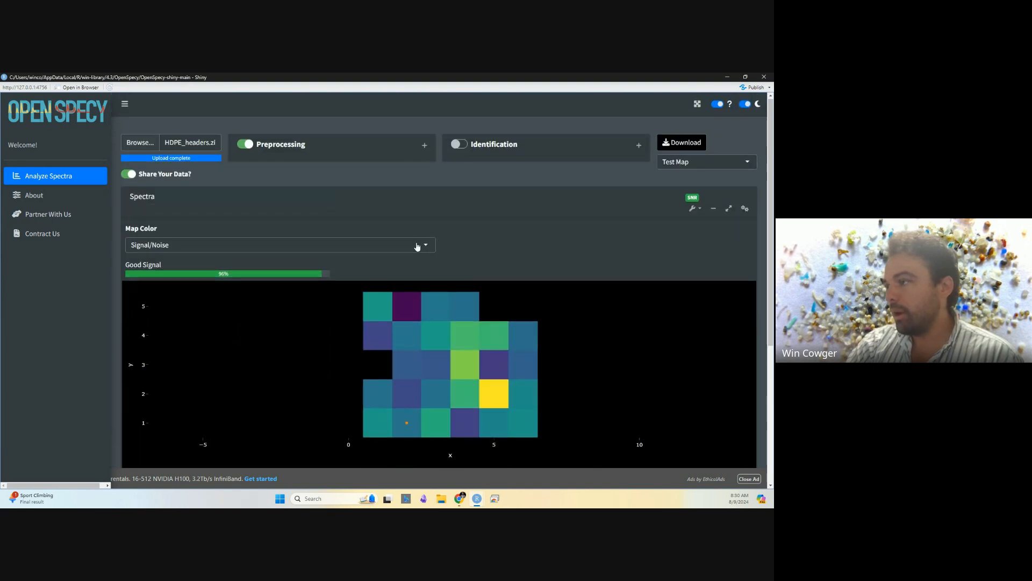
scroll(416, 246, "down", 4)
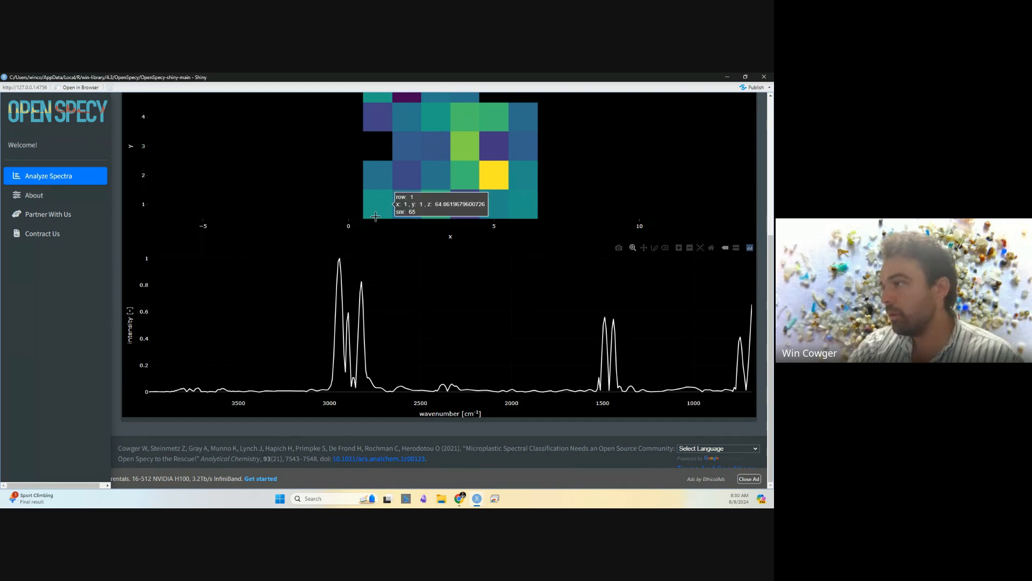
Expand the Preprocessing section, enable Flatten Region, and view the spectrum of the blank heatmap cell at x 1, y 3
scroll(360, 231, "up", 5)
left_click(425, 146)
scroll(330, 273, "down", 2)
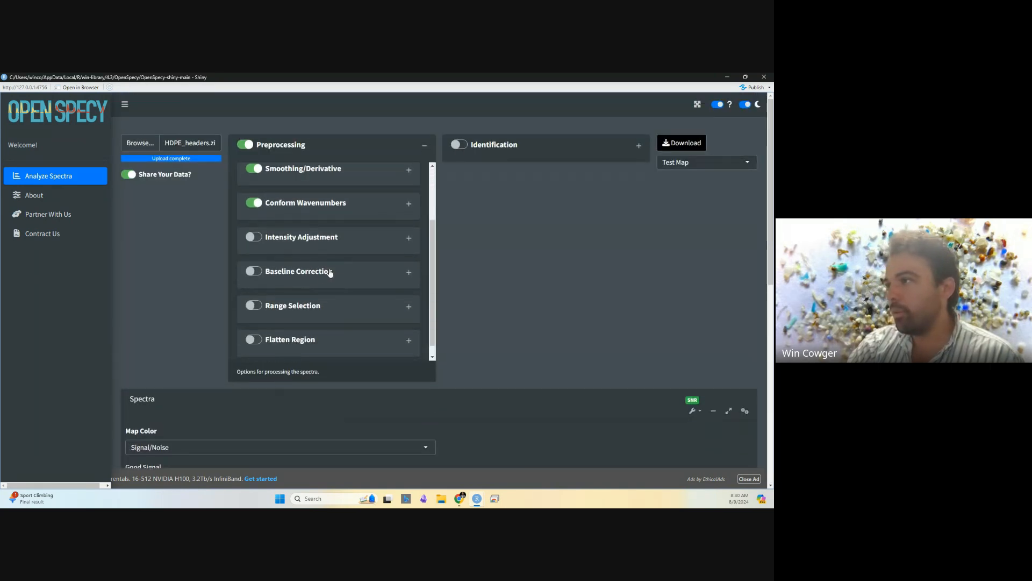
left_click(254, 341)
scroll(202, 280, "down", 7)
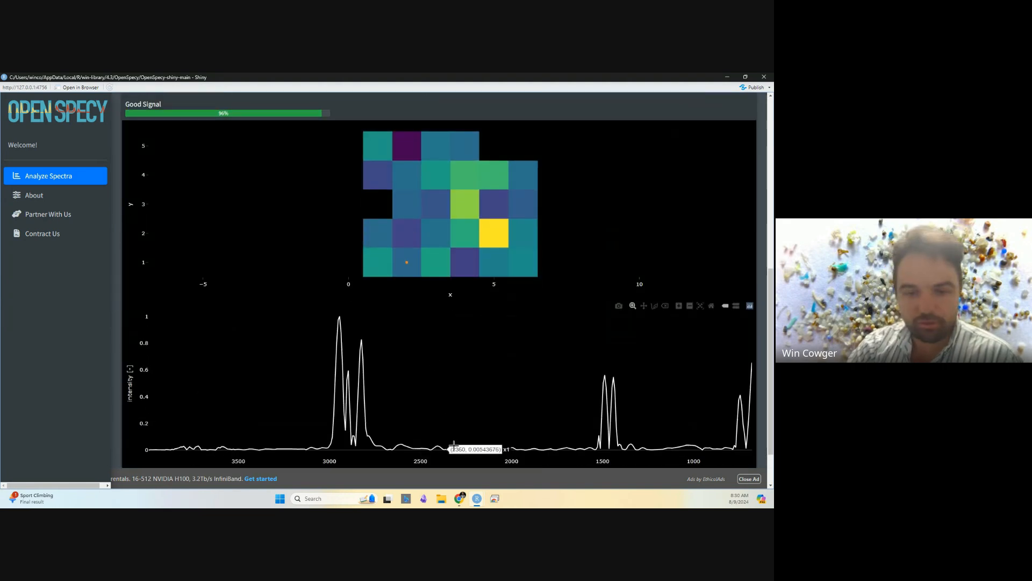
left_click(378, 207)
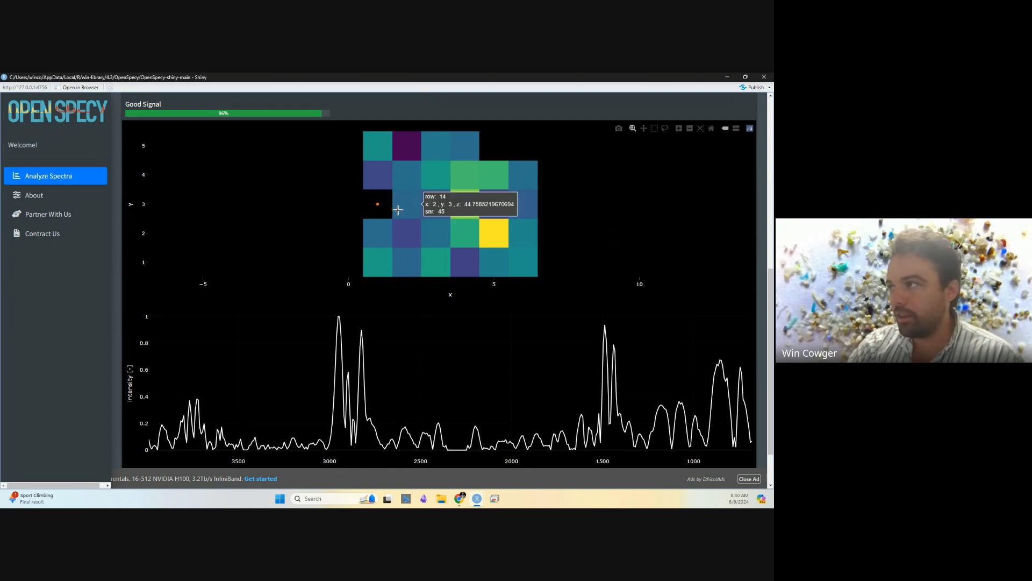
Disable Flatten Region to compare the unflattened spectrum of the cell at x 1, y 3
scroll(301, 176, "up", 5)
scroll(301, 176, "up", 3)
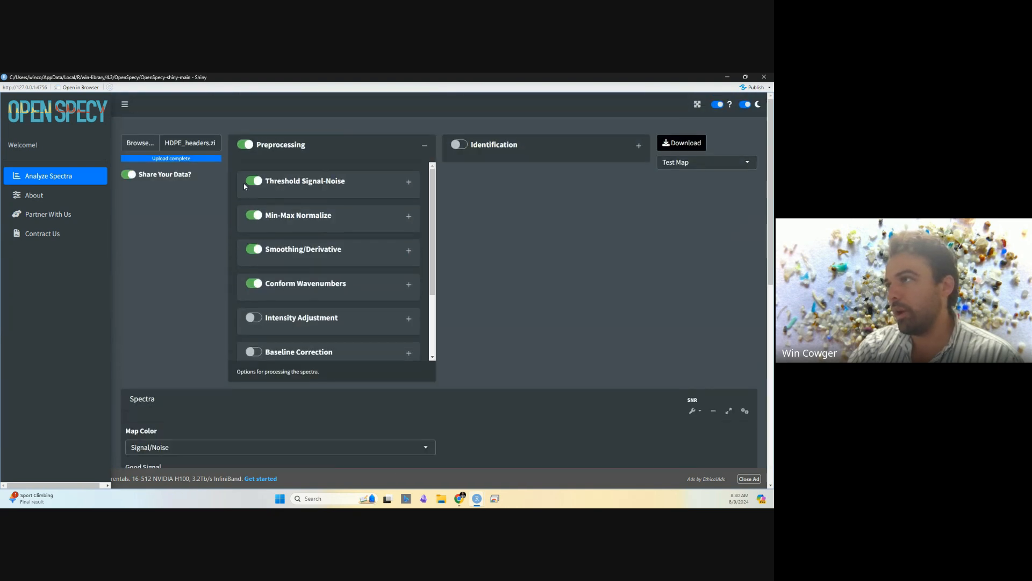
scroll(275, 179, "down", 10)
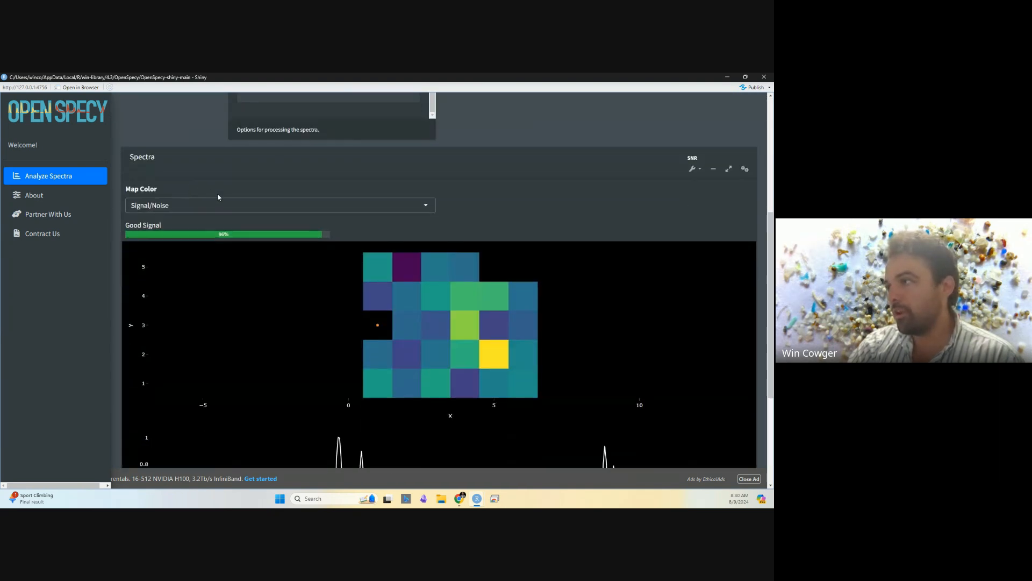
scroll(257, 232, "up", 4)
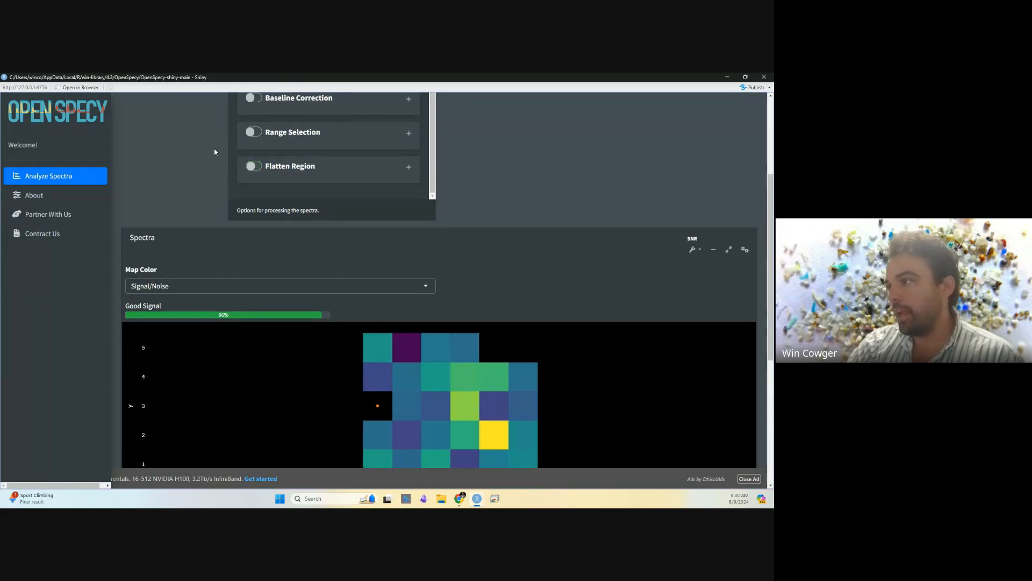
scroll(215, 153, "down", 4)
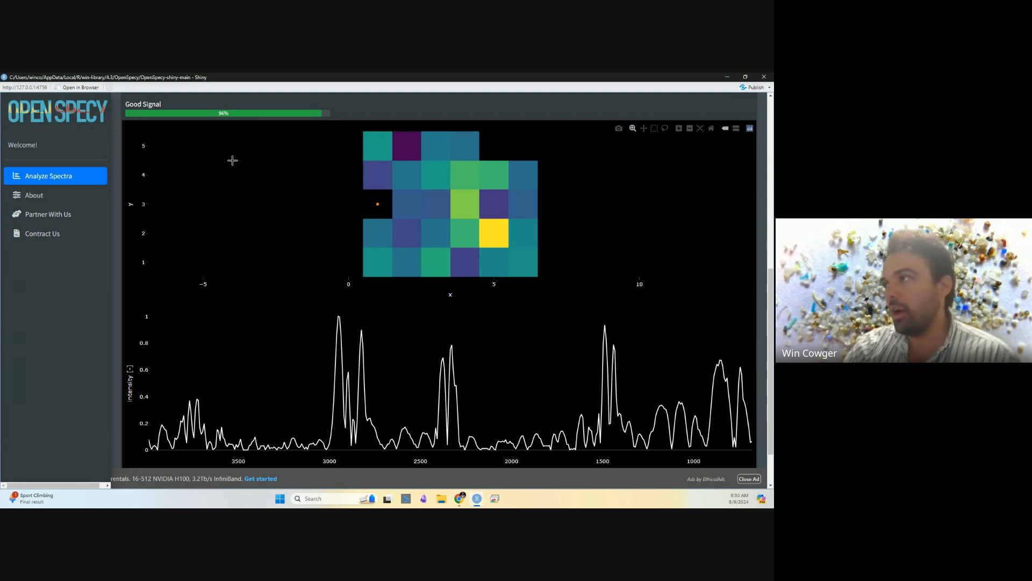
mouse_move(496, 263)
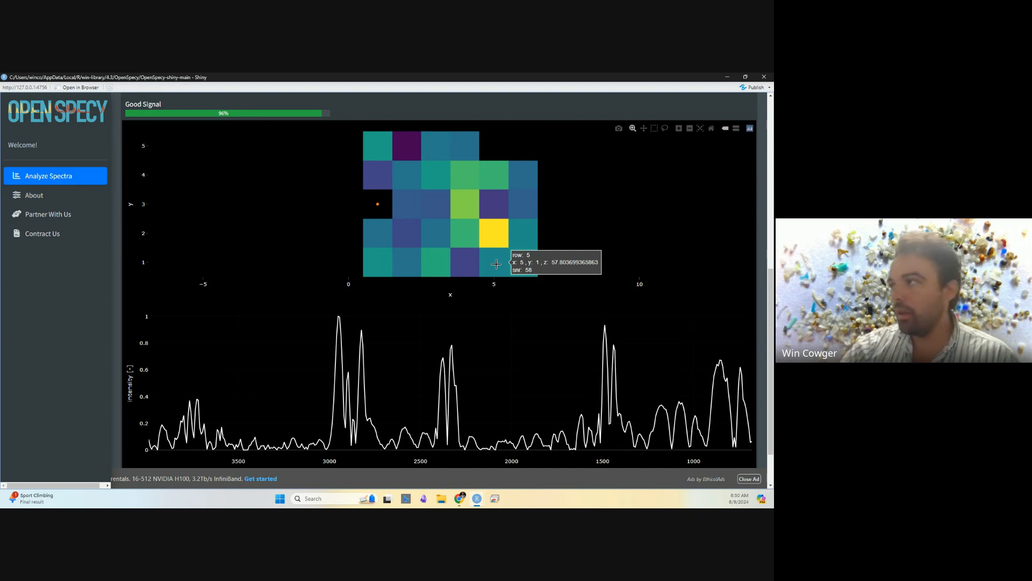
Enable Flatten Region again and check the updated heatmap and spectrum
scroll(387, 237, "up", 4)
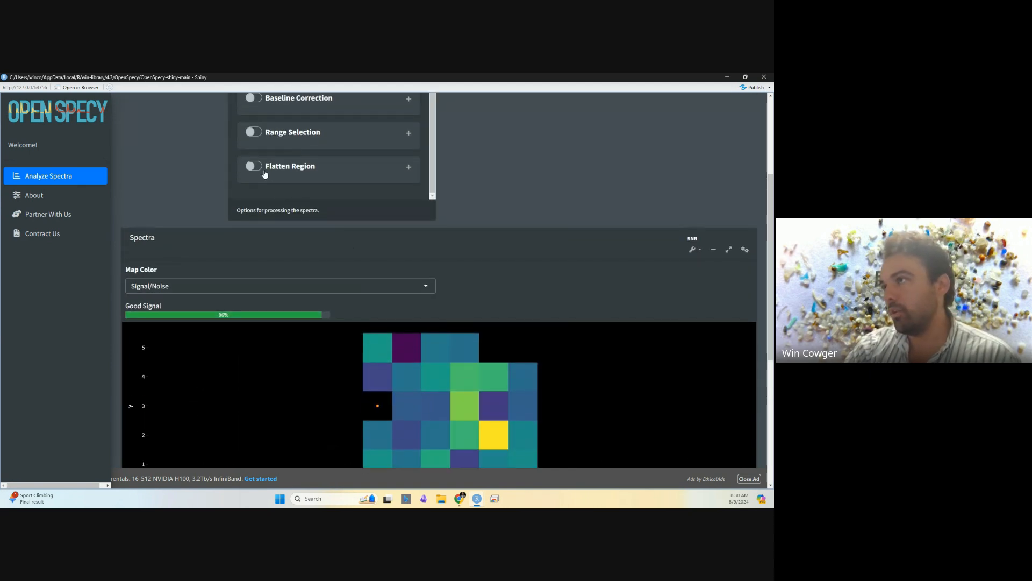
left_click(257, 171)
scroll(170, 186, "down", 4)
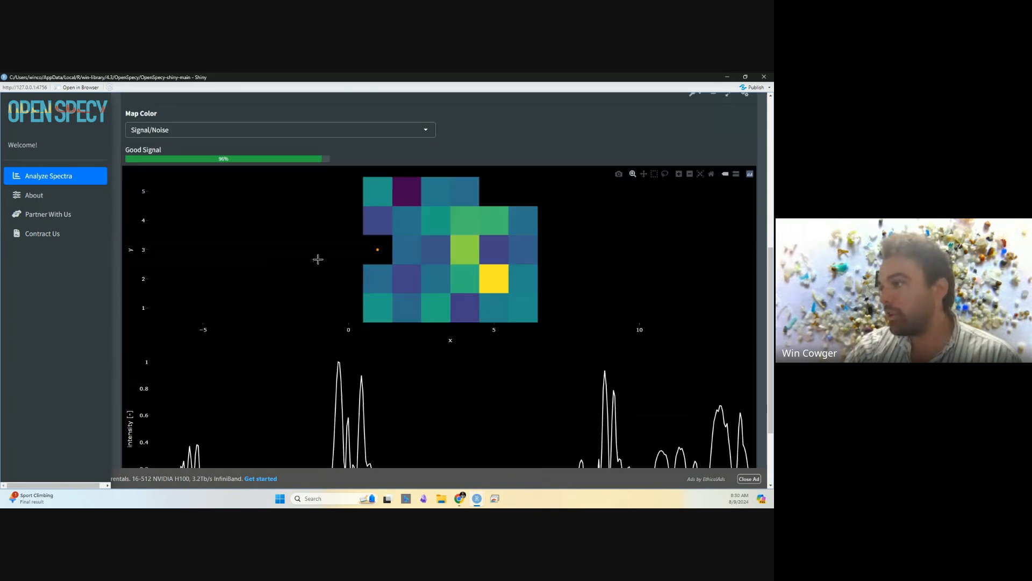
mouse_move(425, 262)
mouse_move(466, 192)
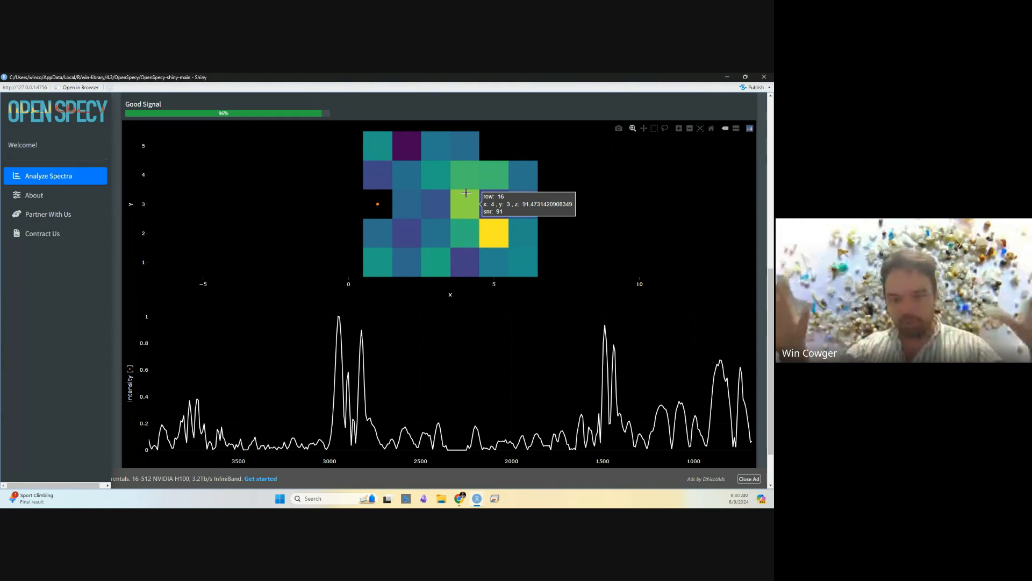
View the spectra of the heatmap cells at x 5, y 2 to 4; at x 3 and x 2, y 4; and at x 2, y 5
left_click(495, 235)
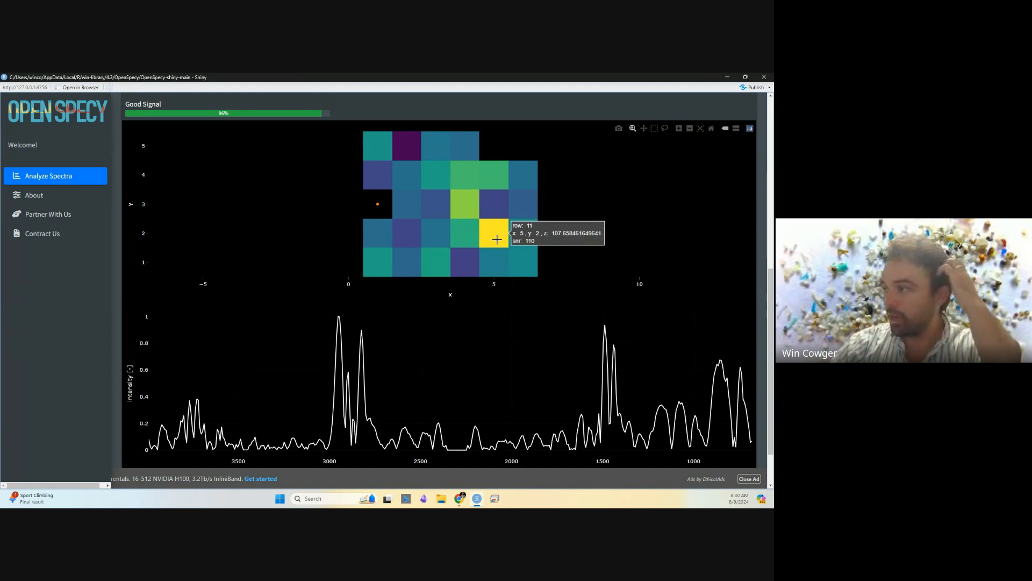
left_click(484, 208)
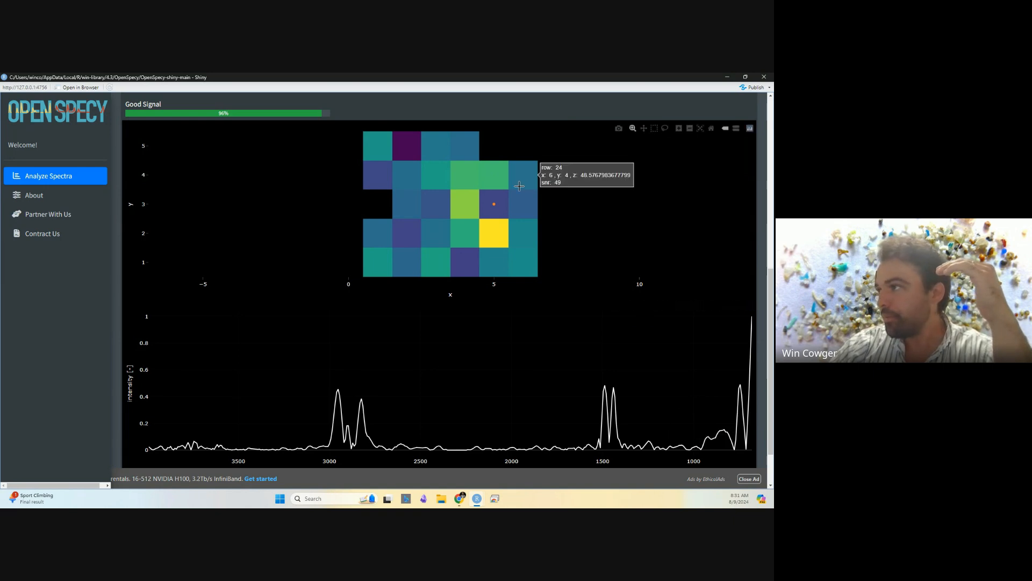
left_click(494, 175)
left_click(423, 174)
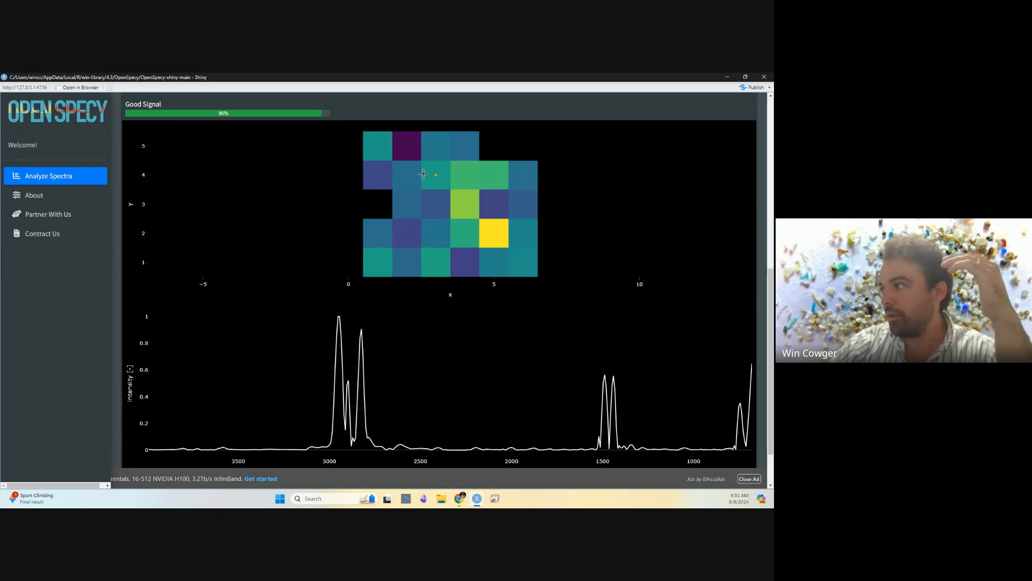
left_click(407, 174)
left_click(400, 154)
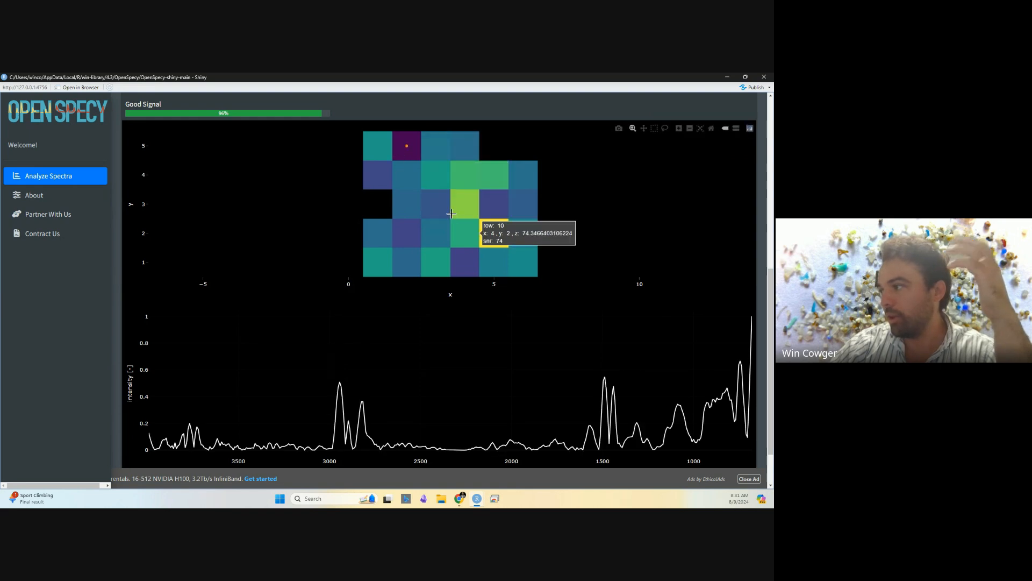
View the spectra of the heatmap cells at x 1, y 4, 1 and 2, and along row y 1 from x 2 to x 5
left_click(379, 174)
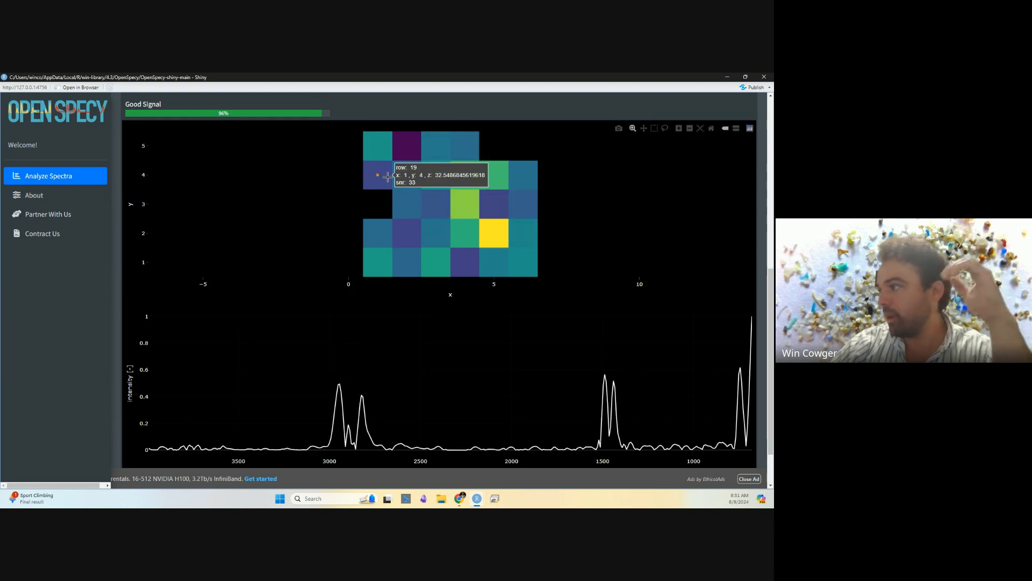
left_click(378, 261)
left_click(377, 232)
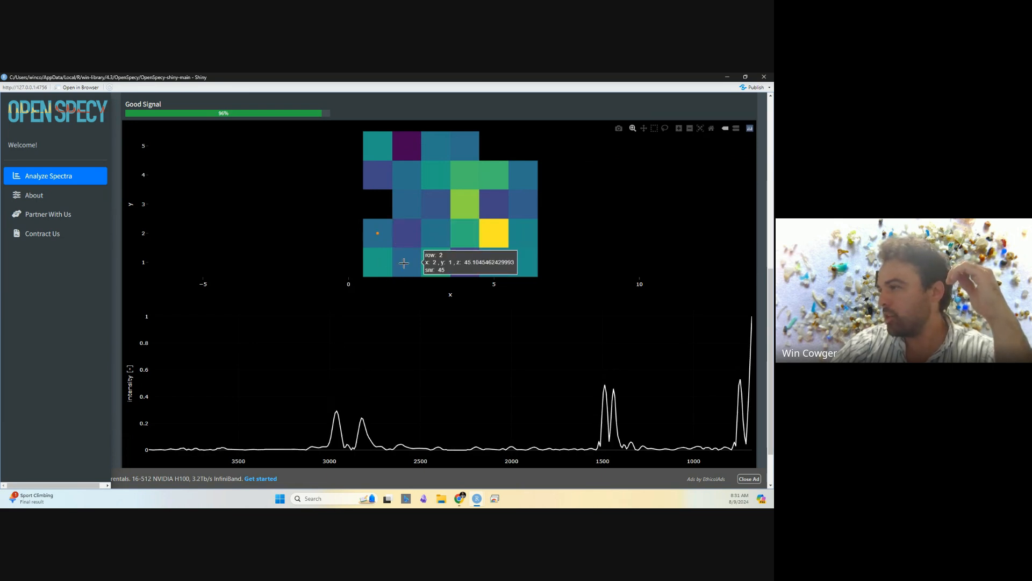
left_click(430, 264)
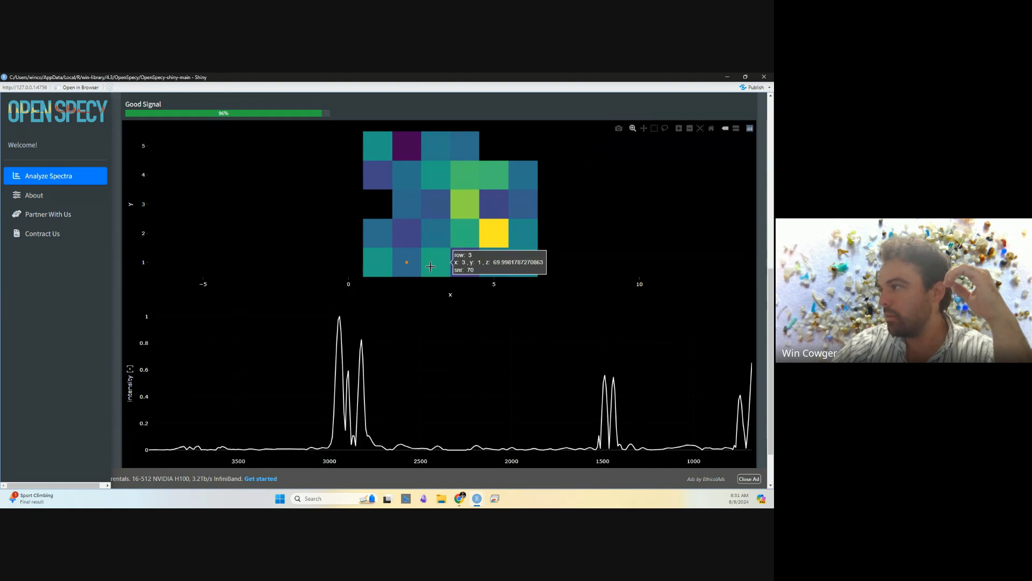
left_click(469, 267)
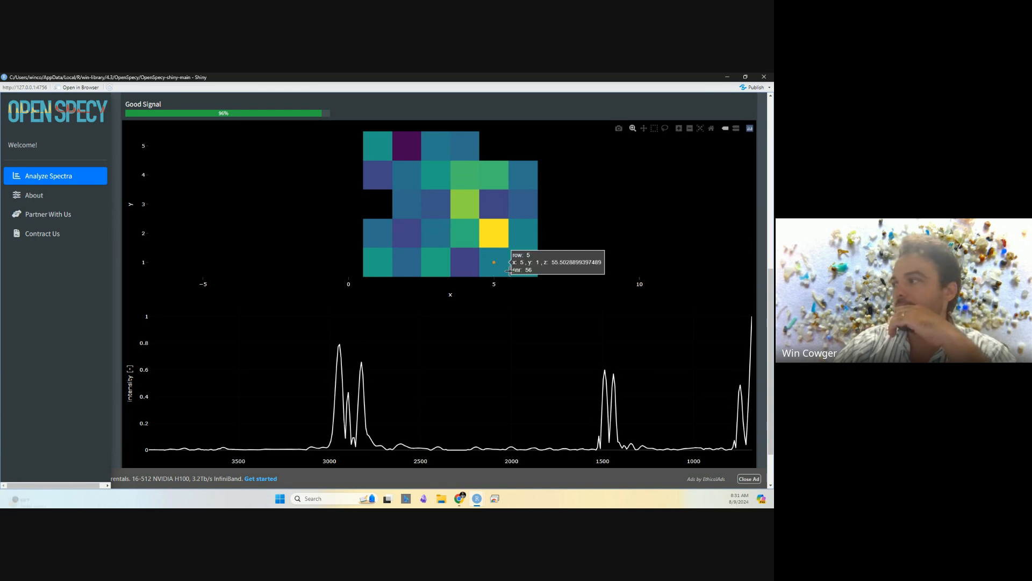
View the spectra of the heatmap cells at x 6, from y 1 up to y 3
left_click(523, 262)
left_click(522, 241)
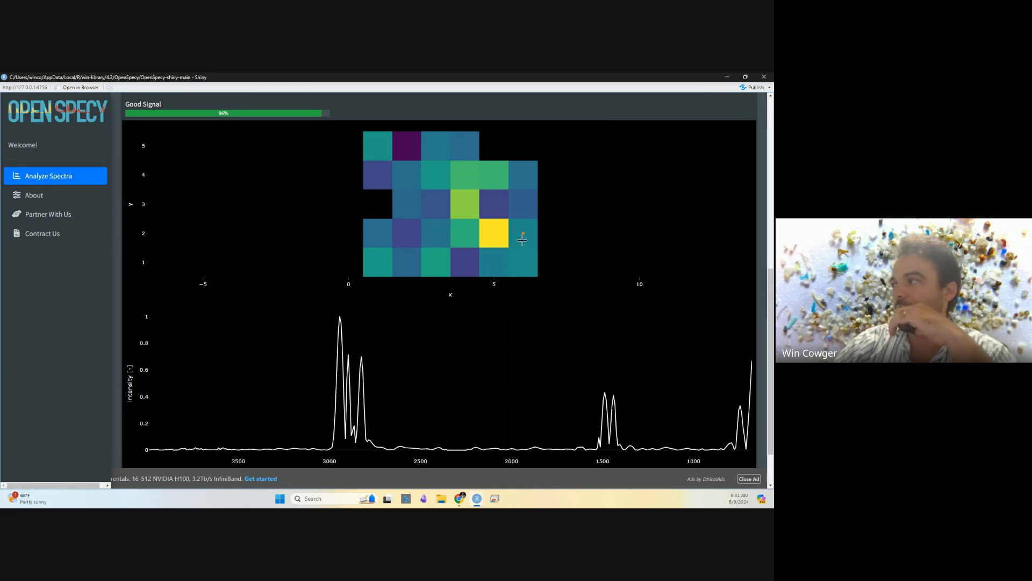
left_click(521, 204)
scroll(452, 239, "up", 2)
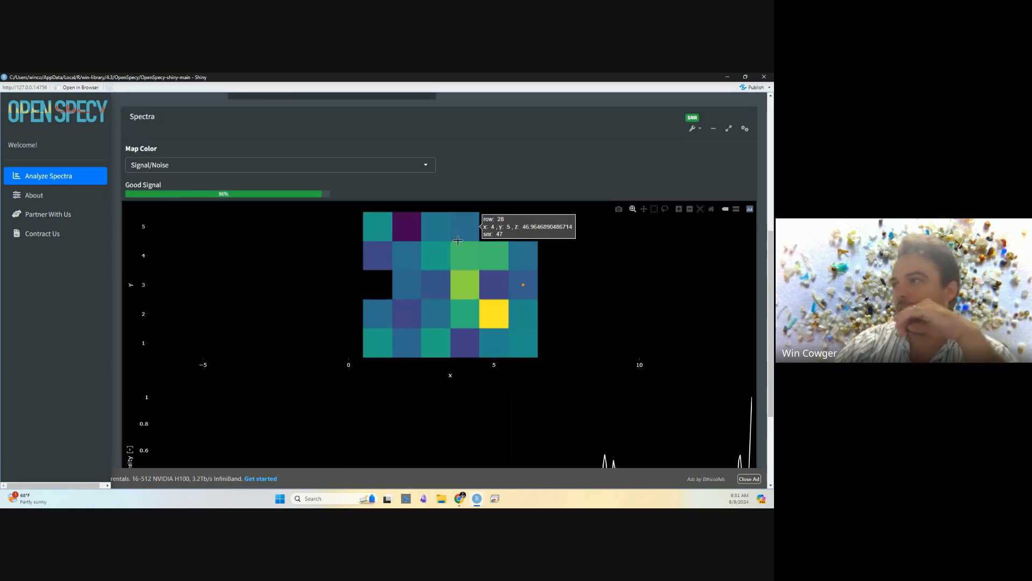
scroll(457, 241, "down", 2)
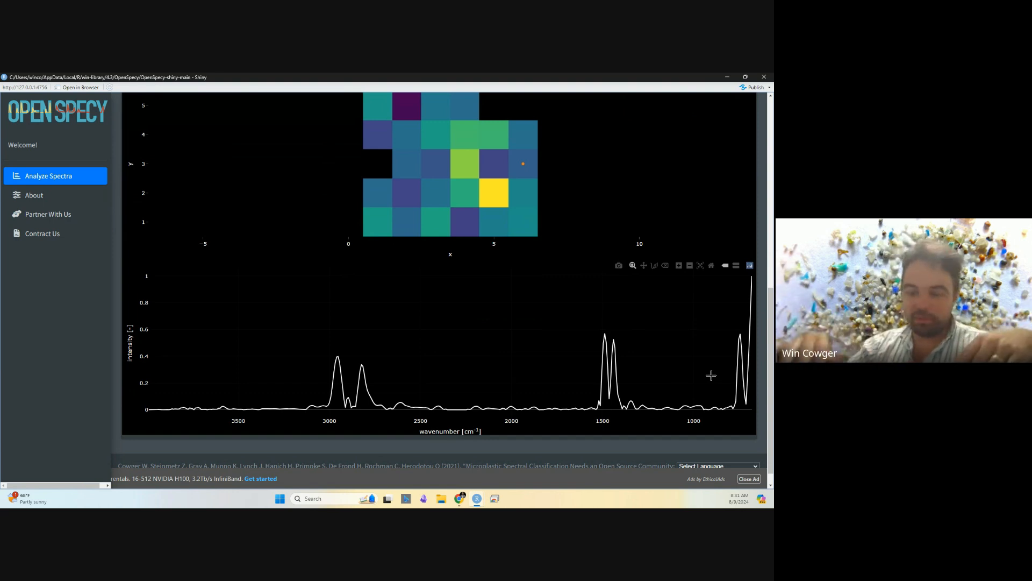
Expand the Range Selection settings and read the wavenumber where the peaks at the low-wavenumber end of the spectrum begin
scroll(596, 313, "up", 2)
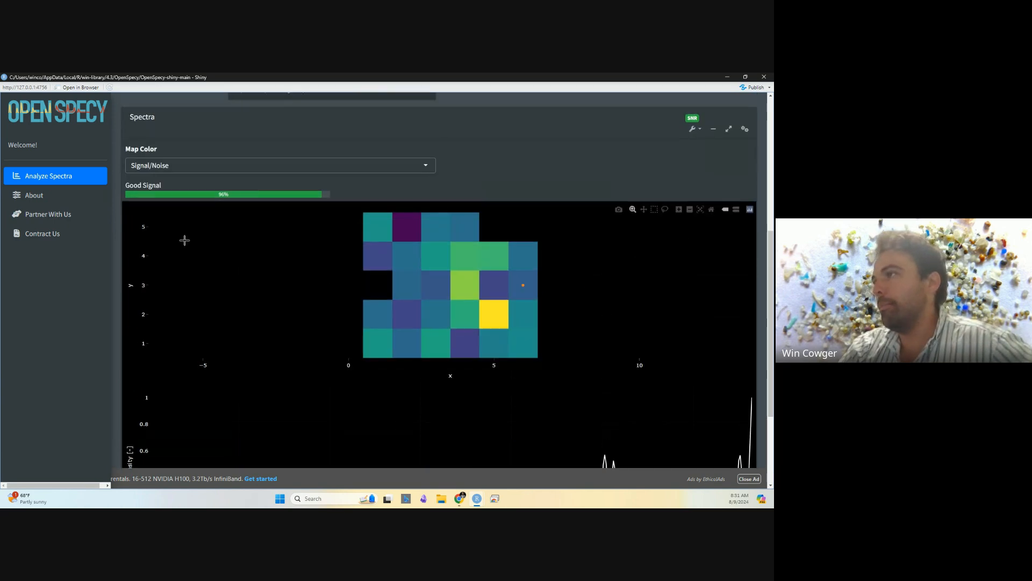
scroll(327, 187, "up", 3)
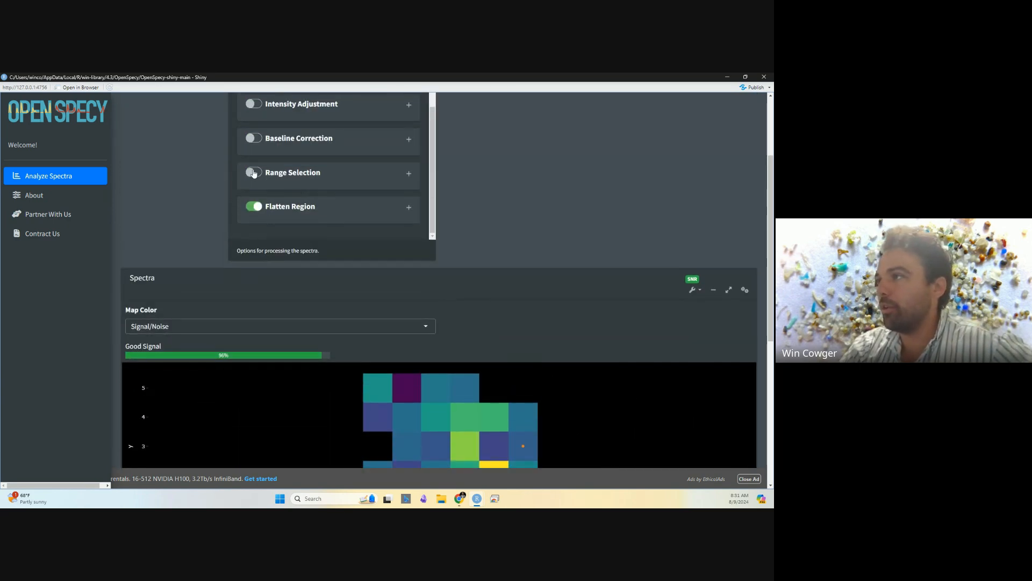
left_click(414, 178)
scroll(638, 408, "down", 5)
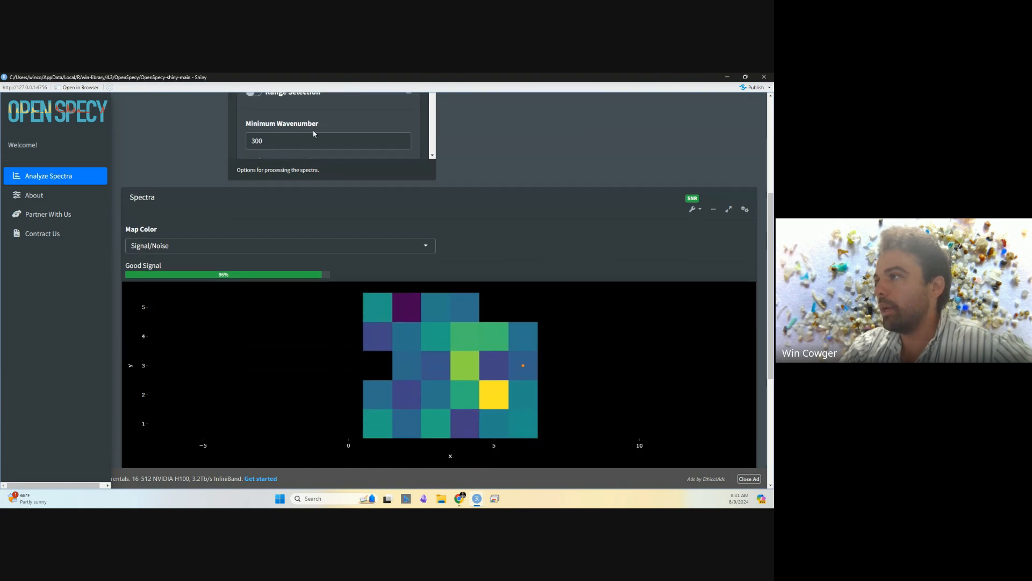
scroll(637, 408, "down", 1)
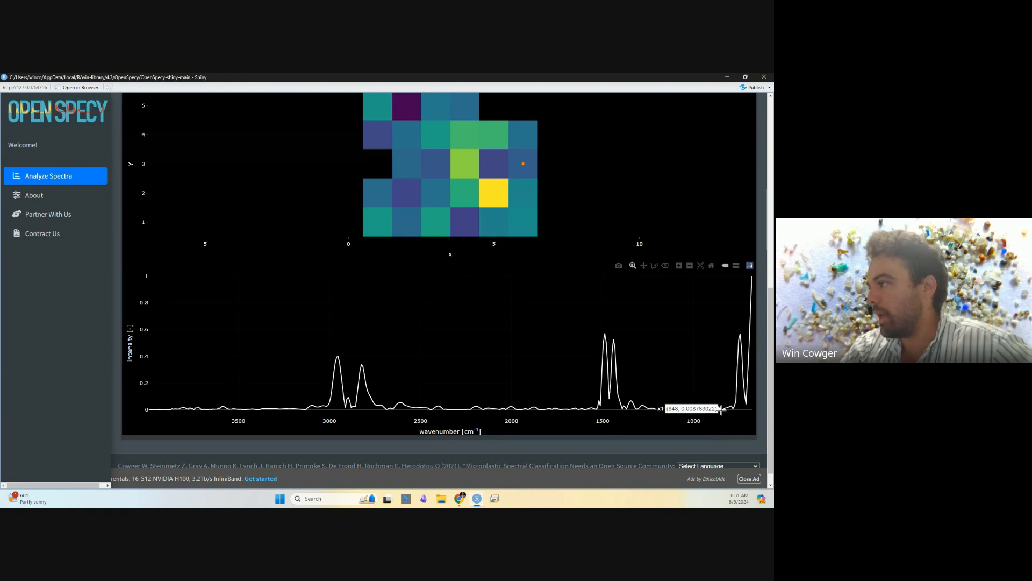
scroll(437, 258, "up", 6)
scroll(262, 182, "up", 1)
scroll(262, 182, "down", 2)
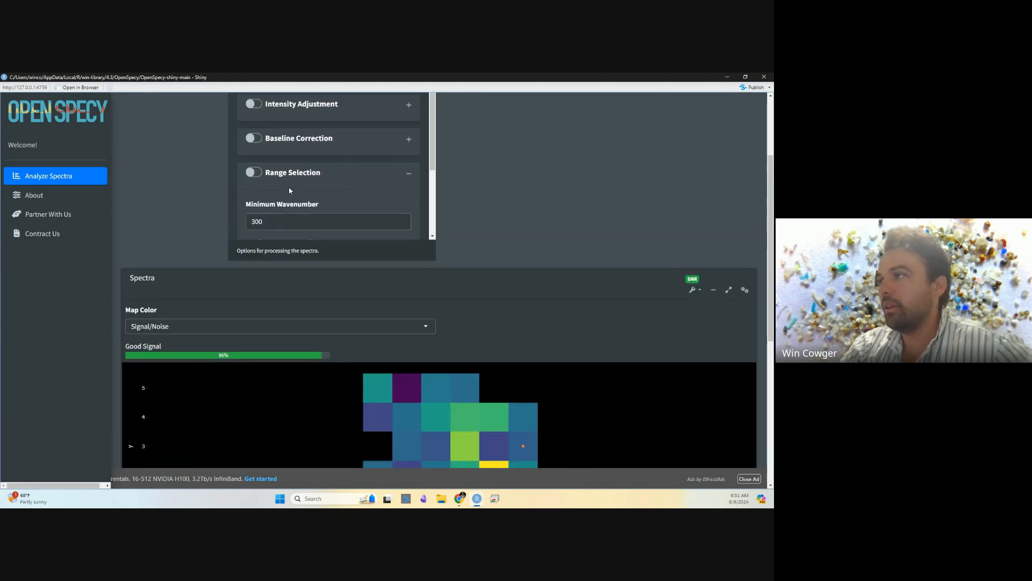
Set the minimum wavenumber to 850 and the maximum wavenumber to 4000, and enable Range Selection
left_click_drag(262, 183, 247, 182)
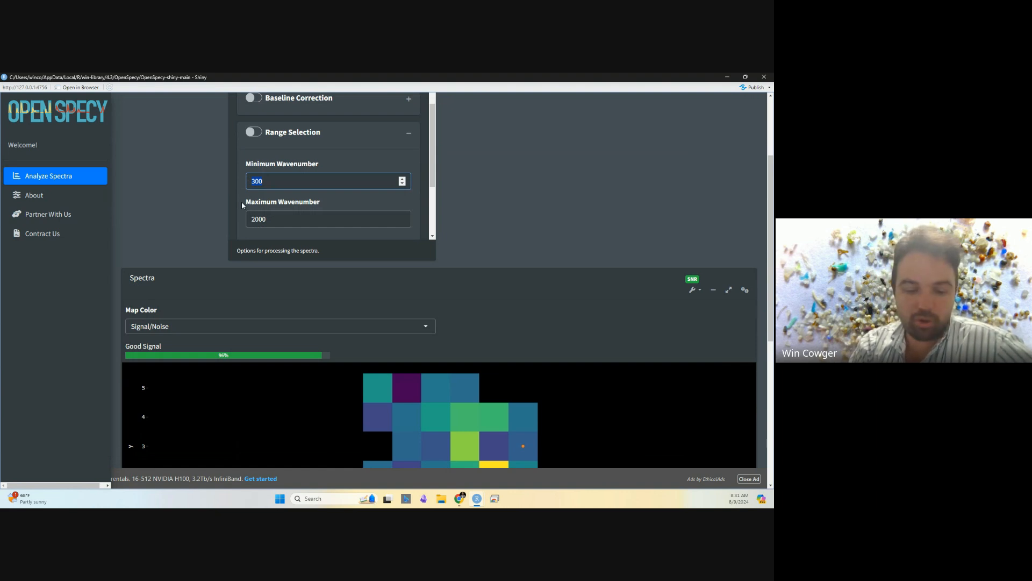
type("850")
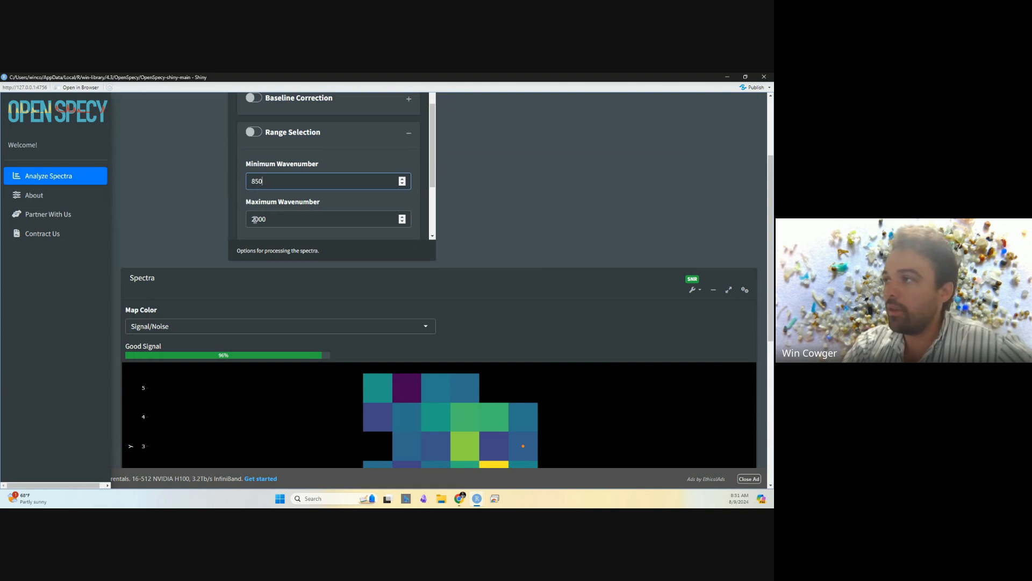
left_click(254, 220)
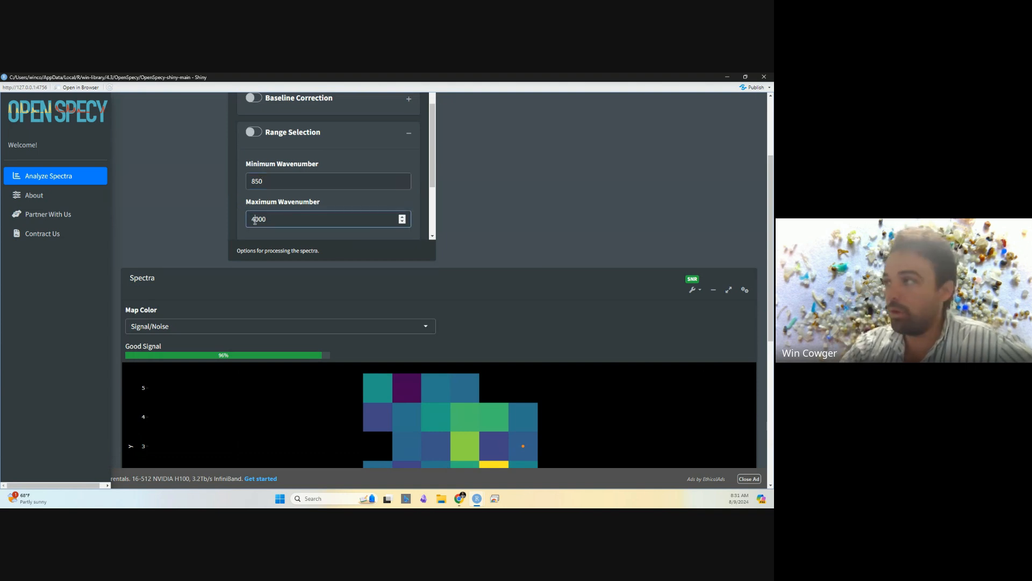
left_click(254, 131)
scroll(138, 179, "down", 2)
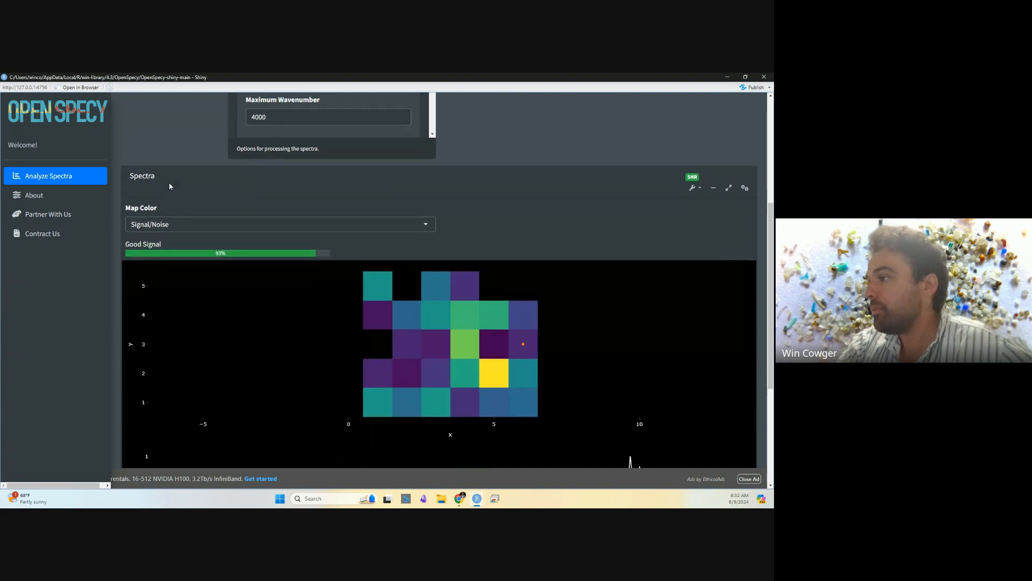
Turn off Range Selection in the preprocessing options and inspect the spectrum across its full wavenumber range
scroll(170, 186, "down", 3)
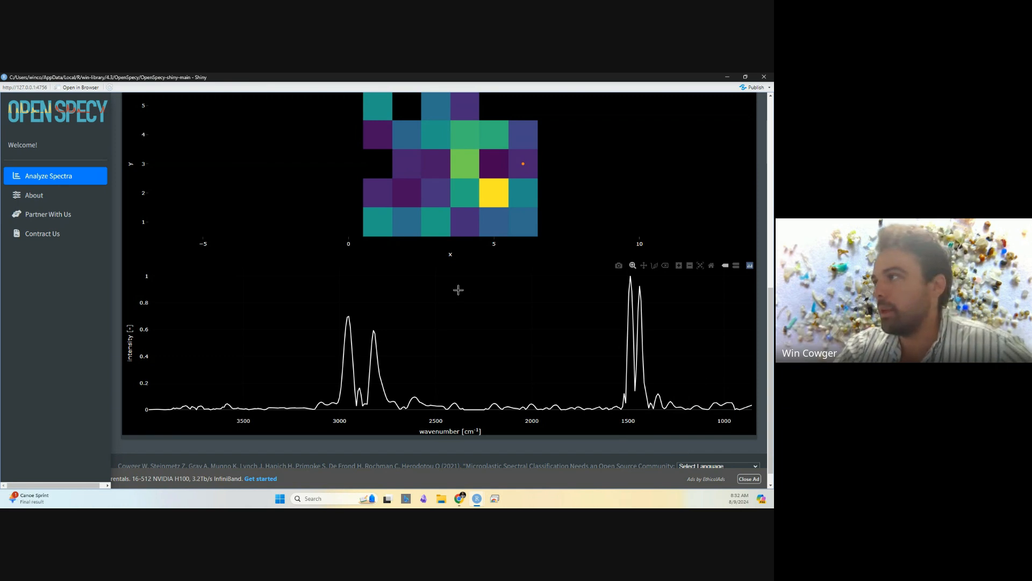
scroll(456, 288, "up", 3)
scroll(323, 186, "up", 2)
scroll(353, 169, "up", 2)
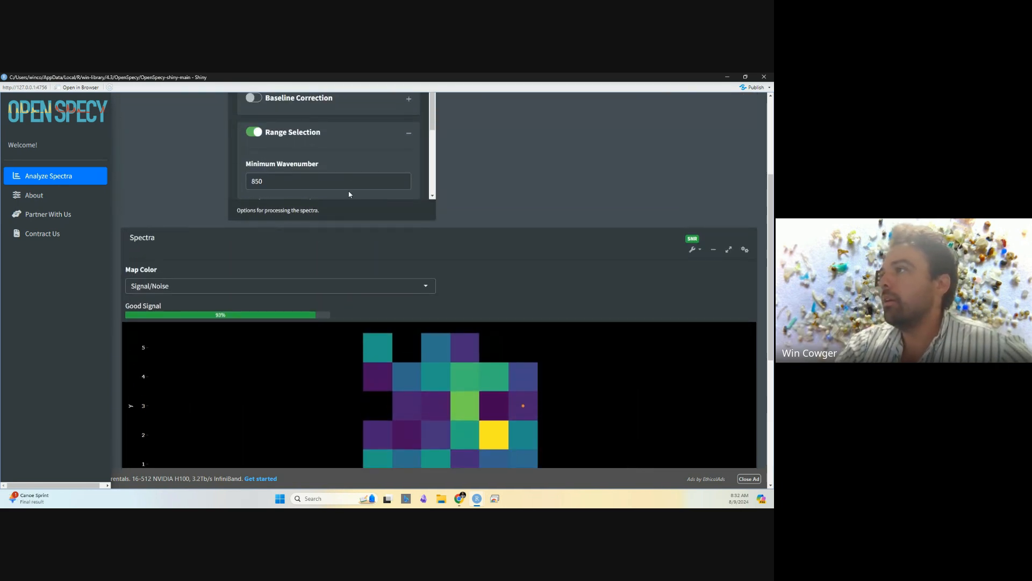
scroll(484, 253, "down", 2)
scroll(373, 224, "up", 2)
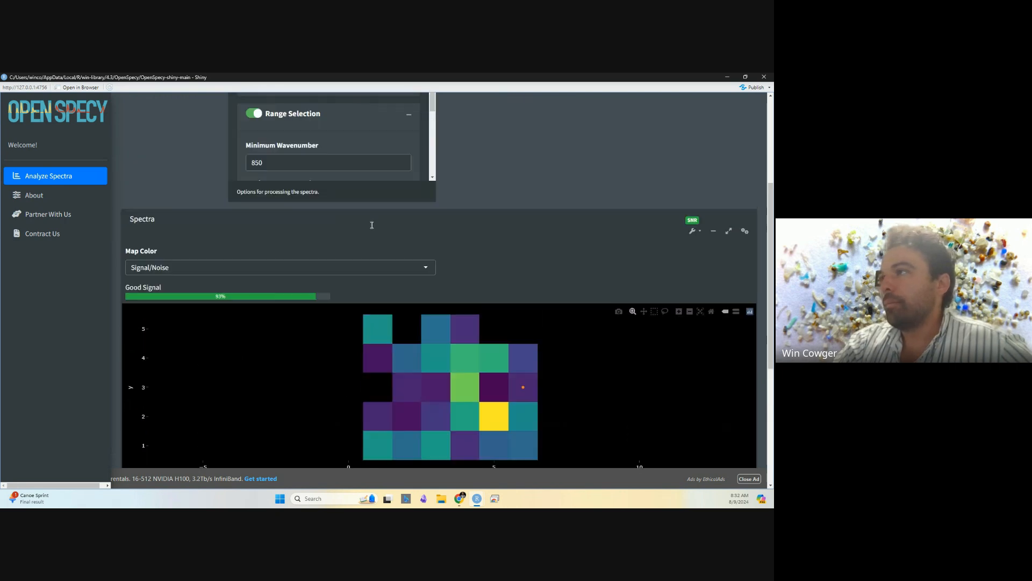
scroll(251, 168, "up", 2)
scroll(216, 175, "down", 5)
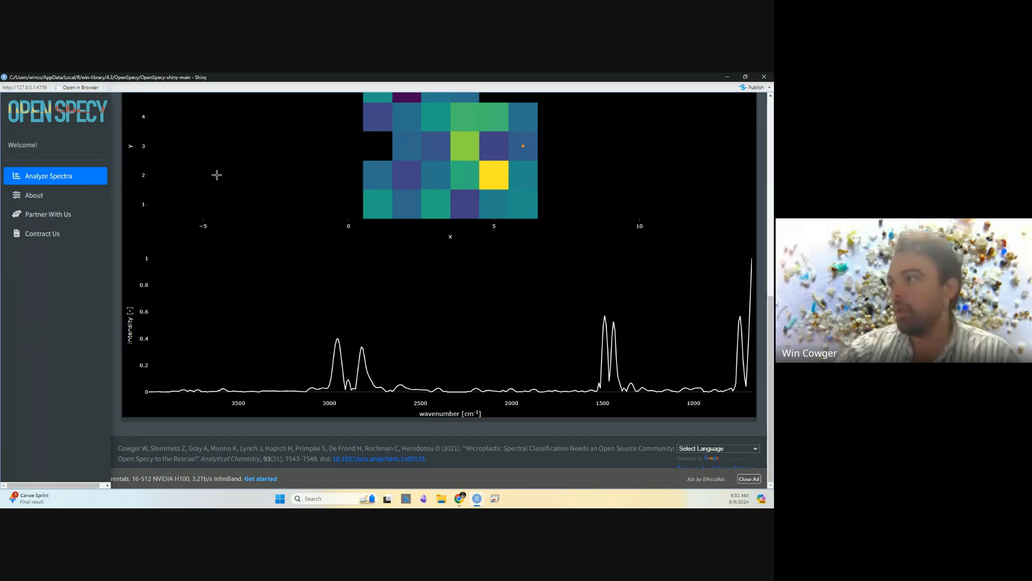
Select the map cell at x 1, y 5 to display its processed spectrum
scroll(353, 211, "up", 4)
scroll(353, 212, "down", 4)
scroll(365, 186, "up", 1)
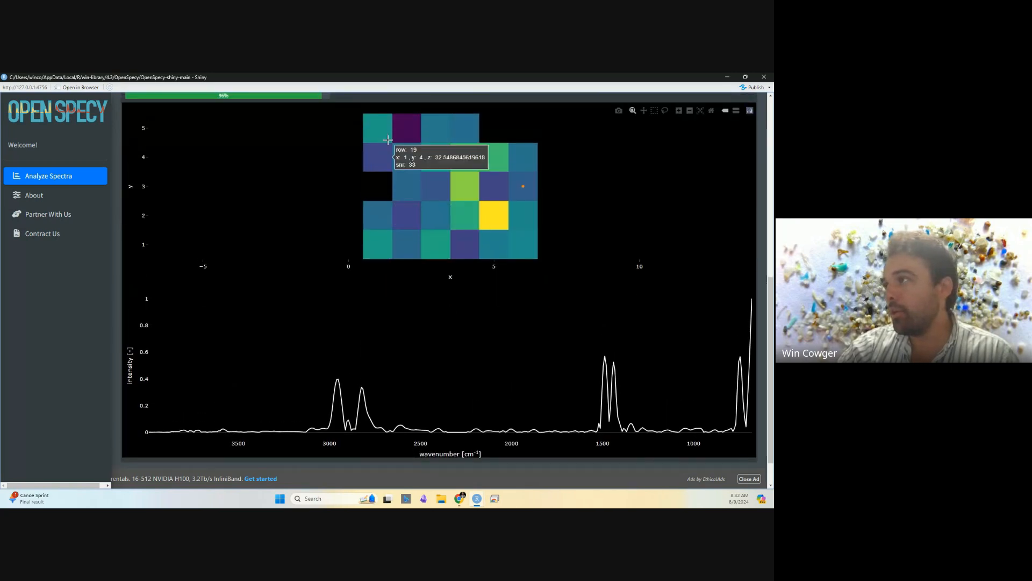
left_click(387, 139)
scroll(294, 234, "up", 3)
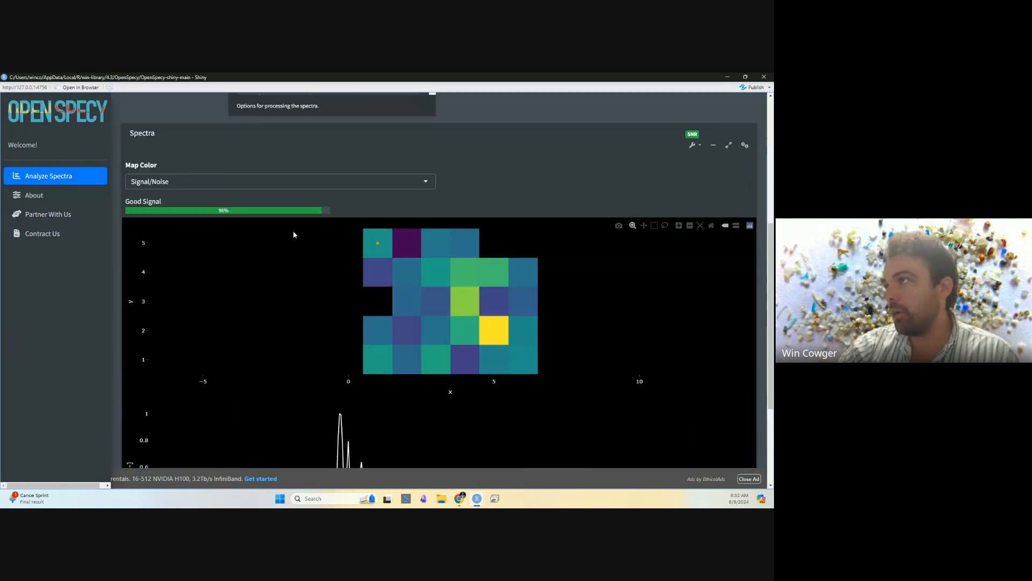
Review the list of preprocessing operations and collapse the Preprocessing options
scroll(293, 235, "up", 5)
scroll(250, 207, "up", 3)
scroll(180, 253, "up", 2)
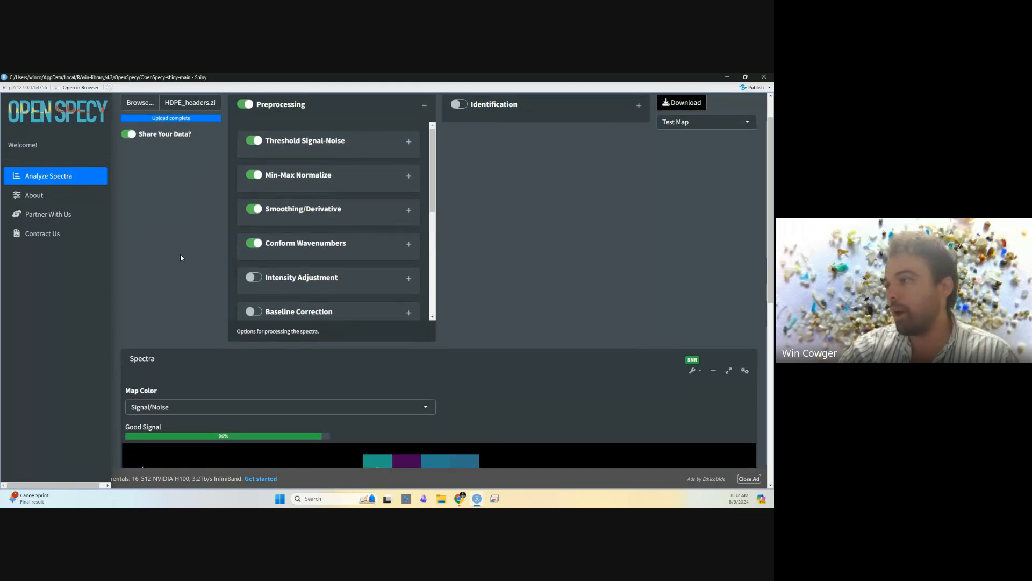
scroll(345, 252, "down", 1)
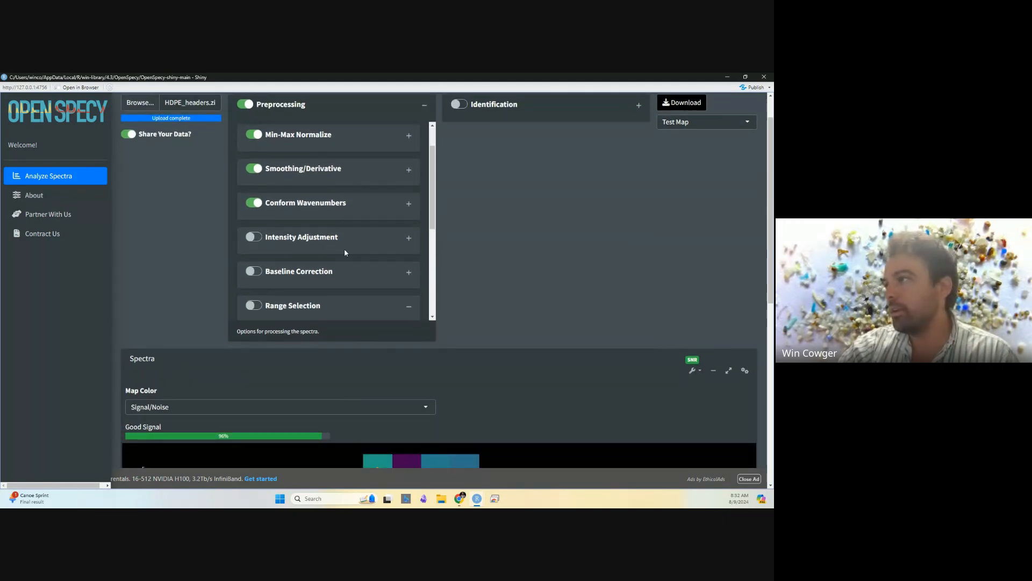
left_click(418, 106)
scroll(382, 235, "down", 2)
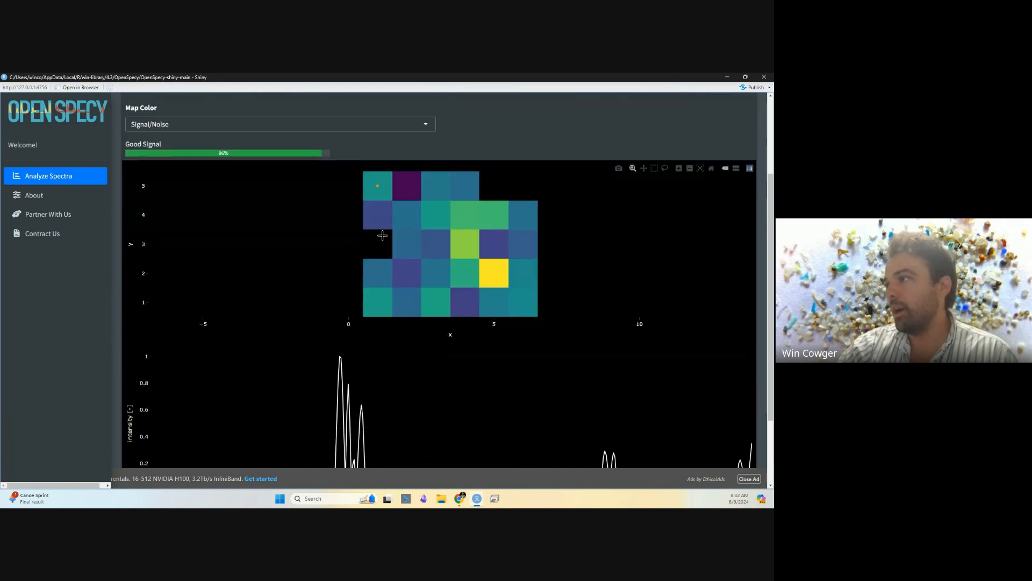
Turn off Preprocessing for the whole dataset and view the raw signal/noise map and spectrum
scroll(383, 235, "down", 2)
scroll(387, 249, "up", 4)
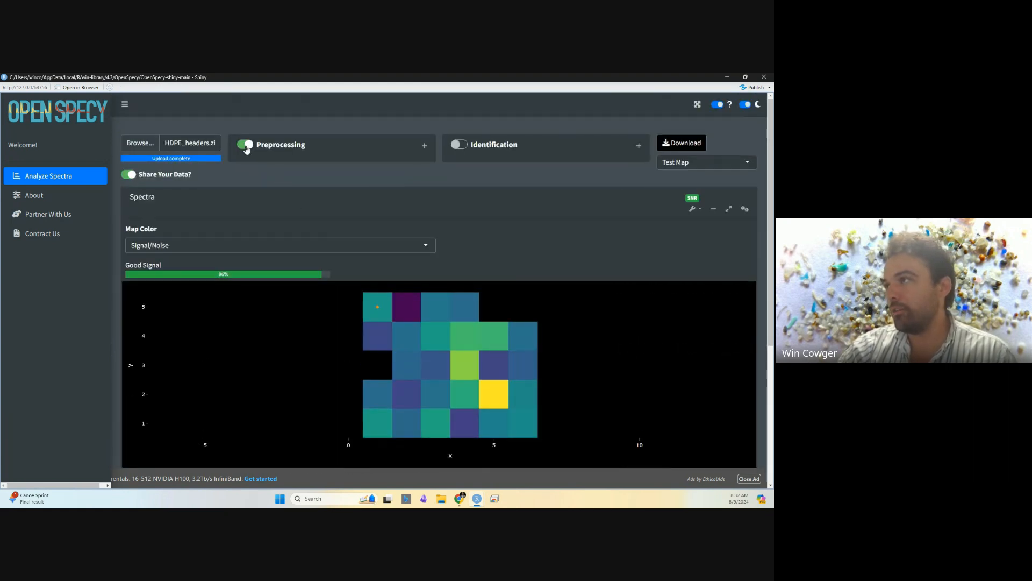
left_click(246, 145)
scroll(424, 242, "down", 4)
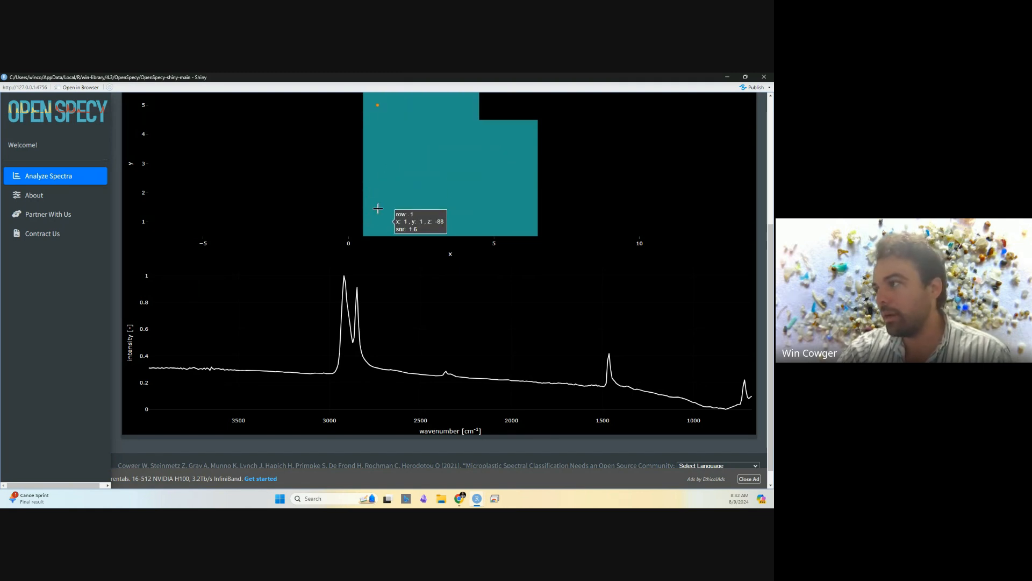
scroll(399, 230, "up", 1)
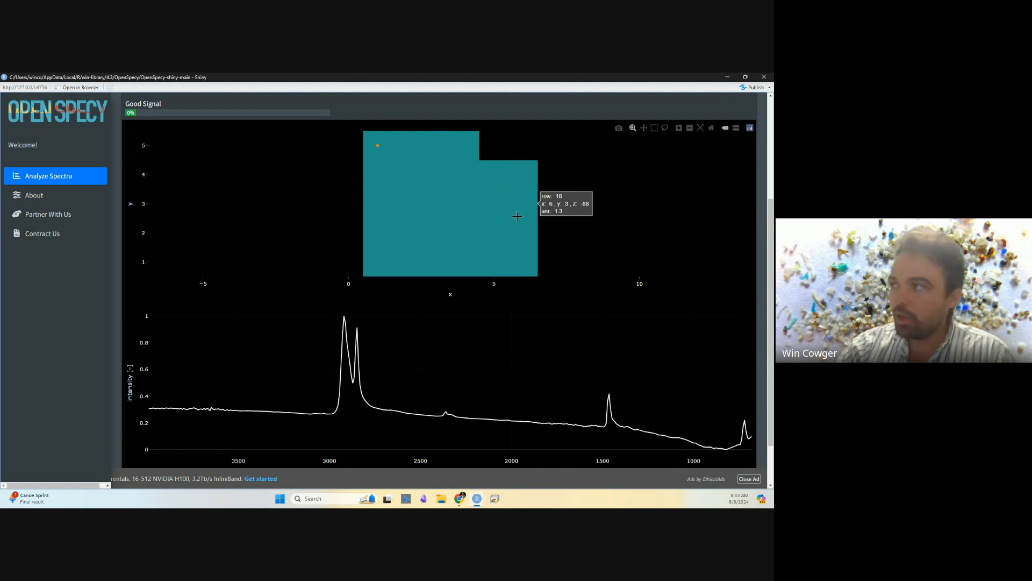
Compare the raw spectra of several map cells, including x 3, y 5, and finish on x 1, y 5
left_click(418, 214)
left_click(447, 152)
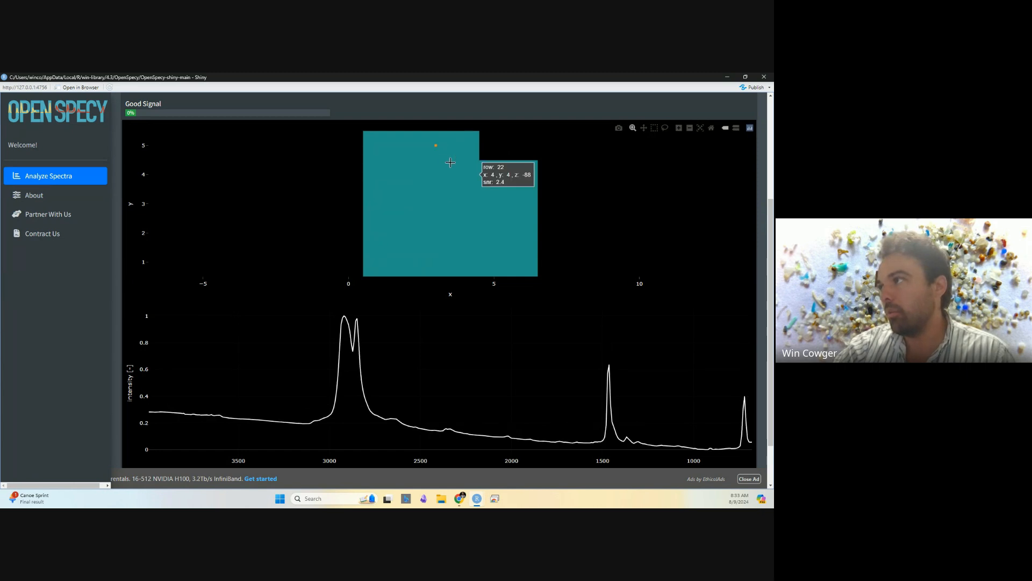
left_click(450, 180)
scroll(450, 181, "up", 3)
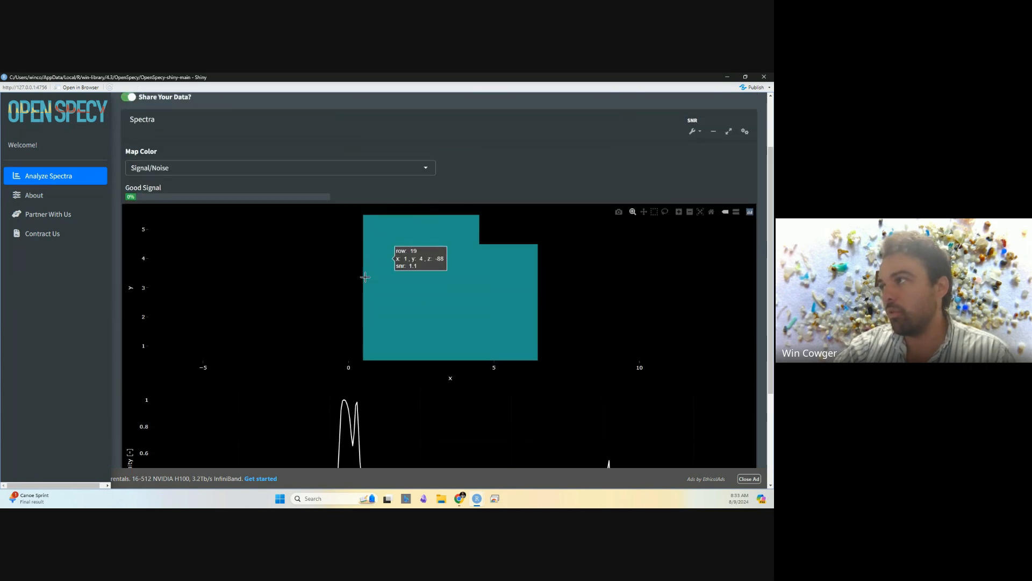
left_click(379, 294)
scroll(376, 301, "down", 3)
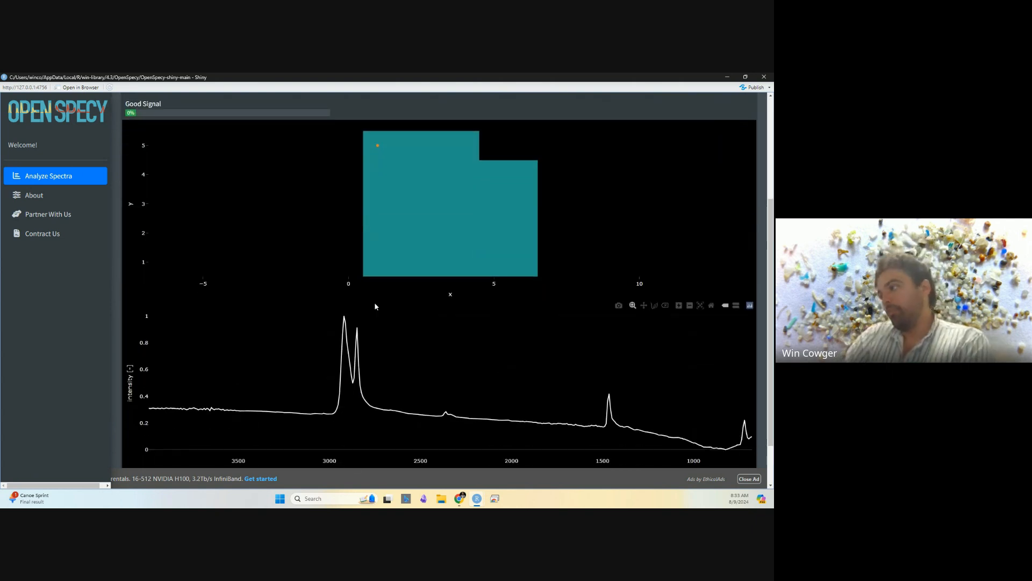
Turn Preprocessing back on and compare the processed spectrum at x 1, y 5 with the raw one
scroll(398, 296, "up", 1)
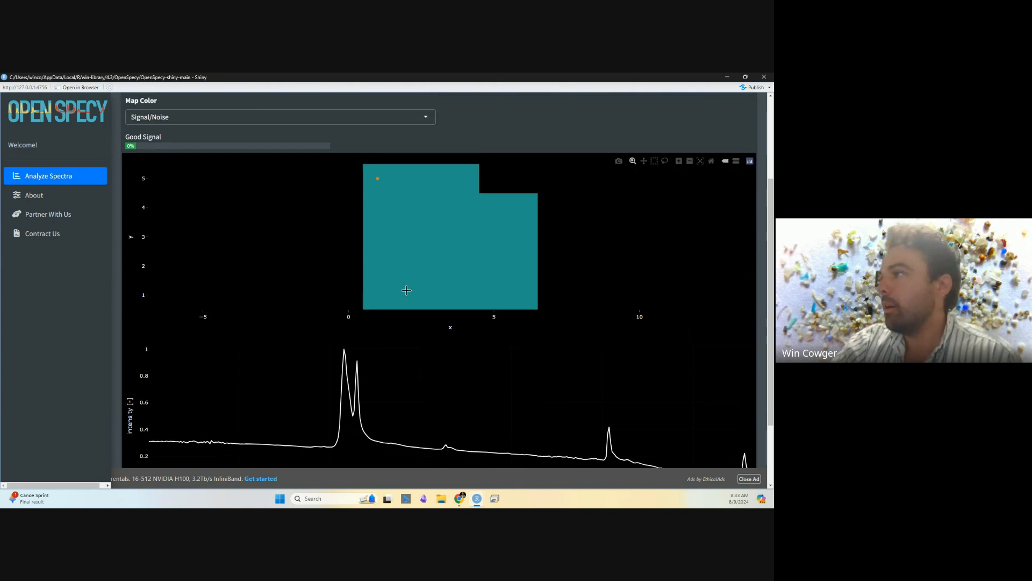
scroll(344, 199, "up", 2)
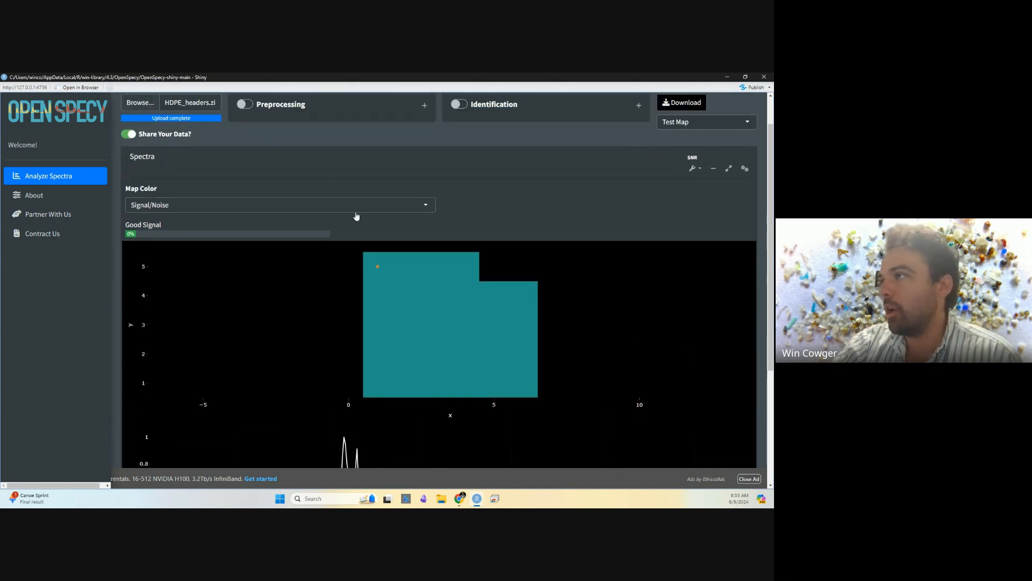
scroll(356, 213, "down", 3)
scroll(351, 211, "down", 2)
scroll(349, 194, "up", 2)
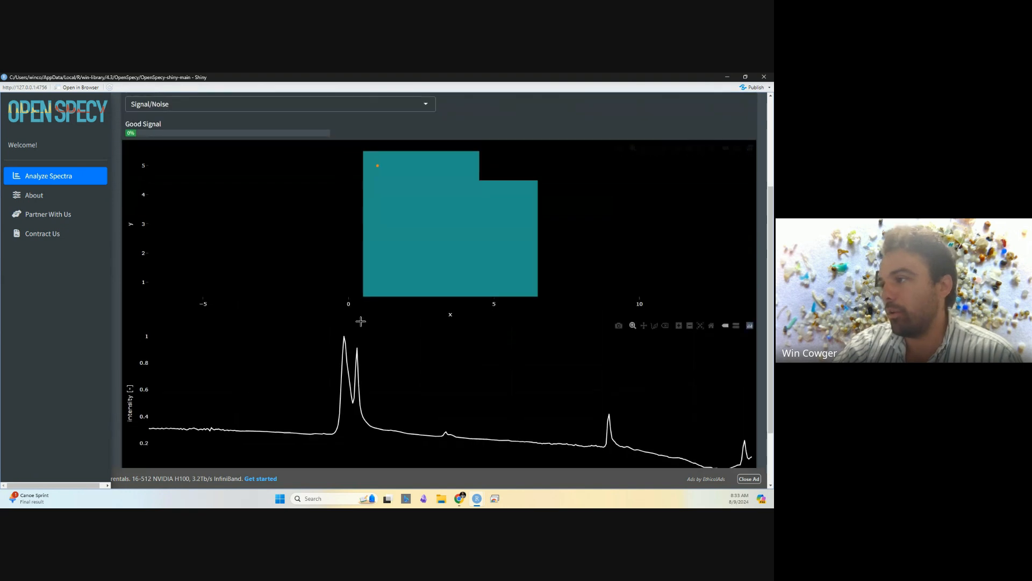
scroll(360, 325, "down", 1)
scroll(308, 320, "up", 4)
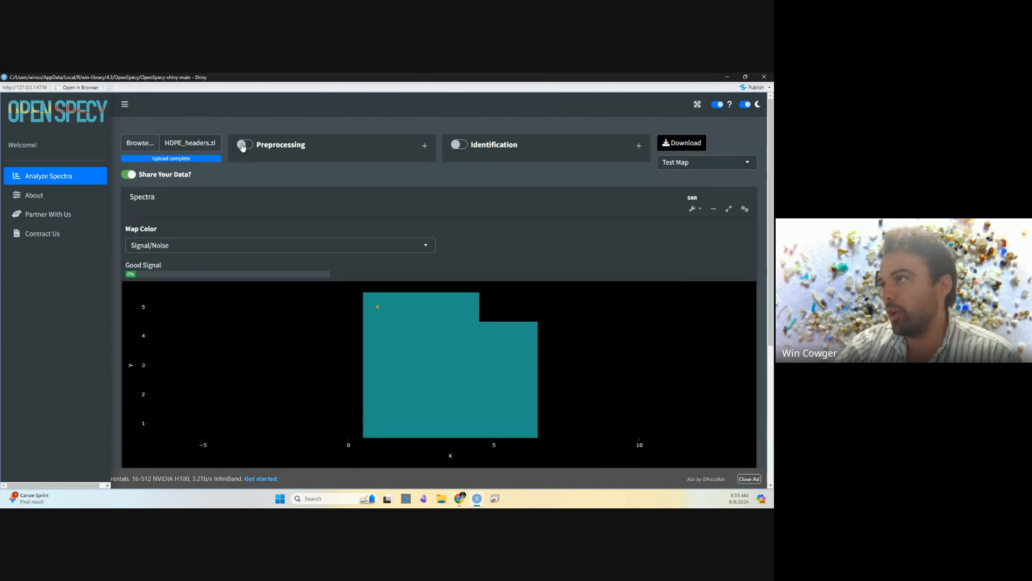
scroll(334, 290, "down", 4)
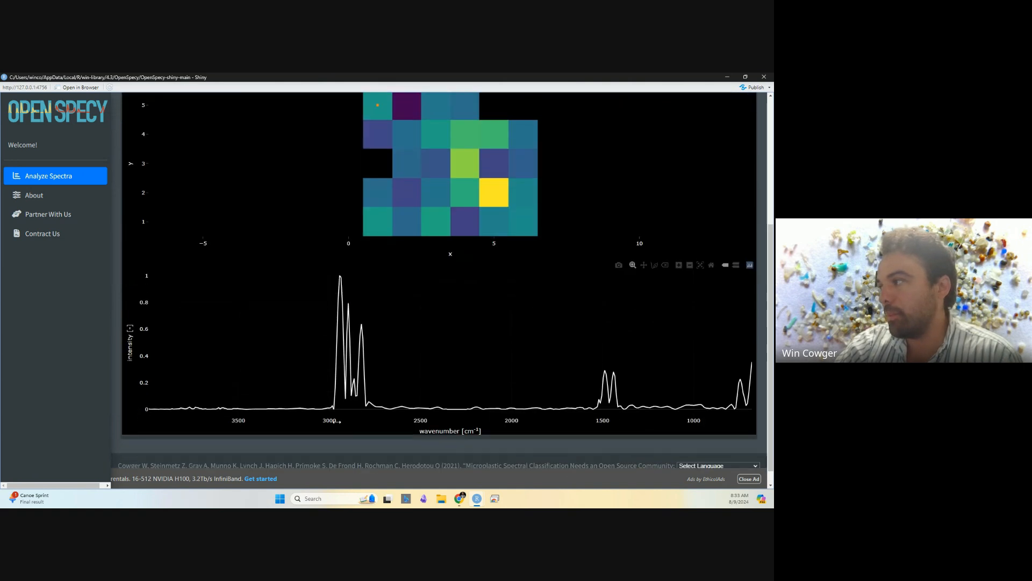
Switch Preprocessing off once more to show the raw spectrum at x 1, y 5
scroll(516, 349, "up", 1)
scroll(516, 349, "up", 3)
left_click(244, 104)
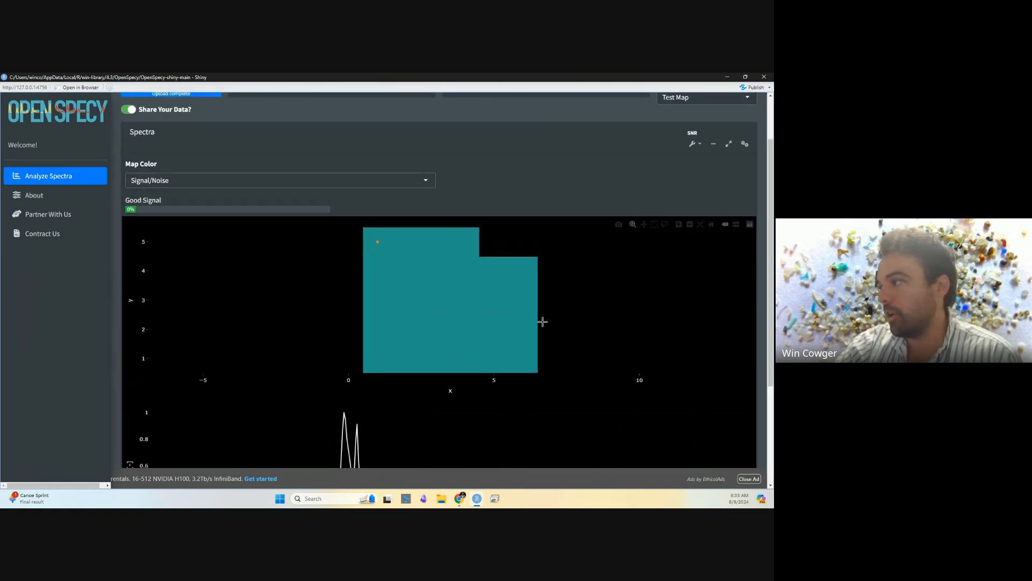
scroll(541, 322, "down", 4)
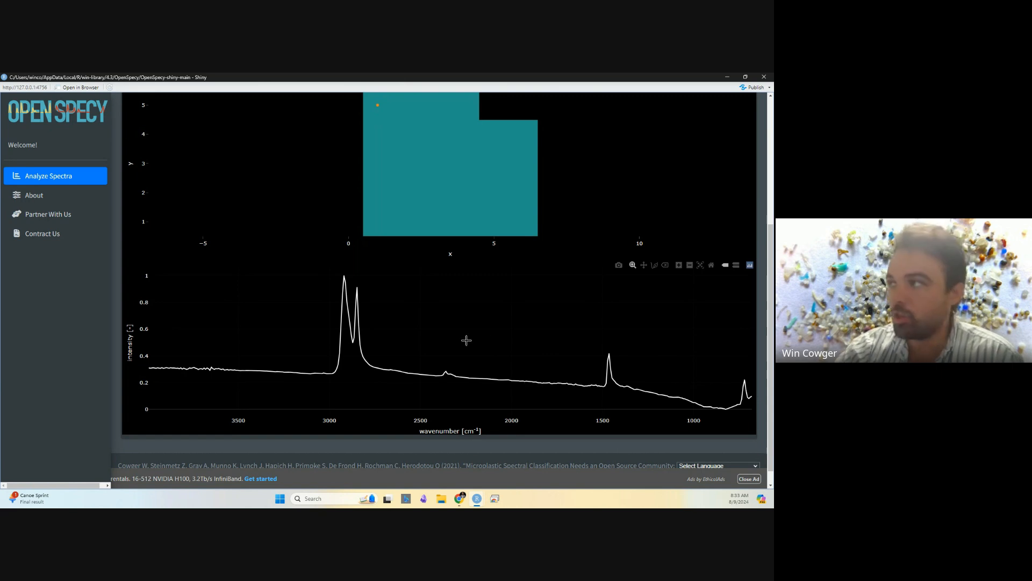
Select the map cell at x 3, y 2 to display its raw spectrum
scroll(466, 339, "up", 4)
scroll(429, 274, "down", 2)
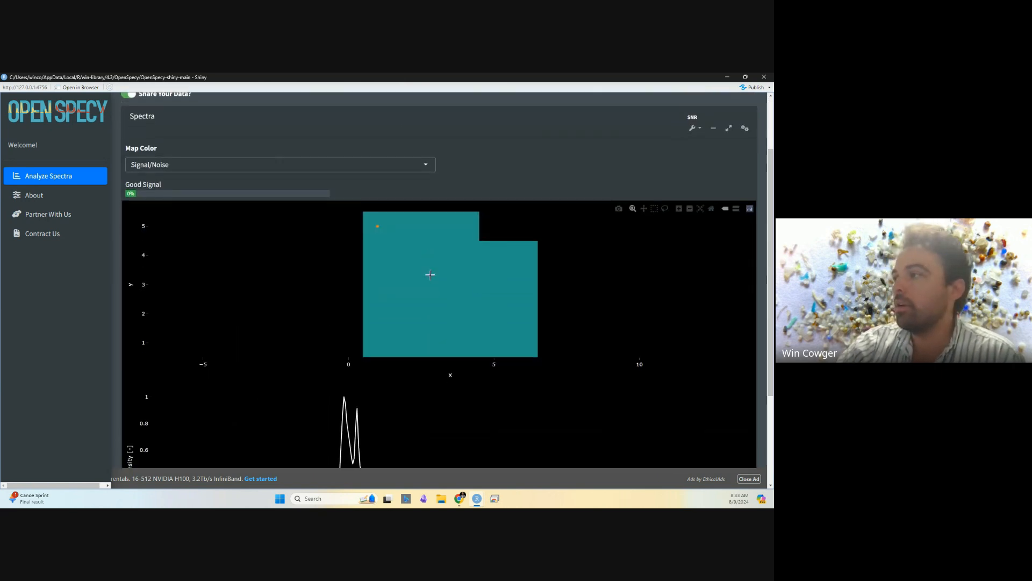
left_click(434, 314)
scroll(583, 283, "down", 2)
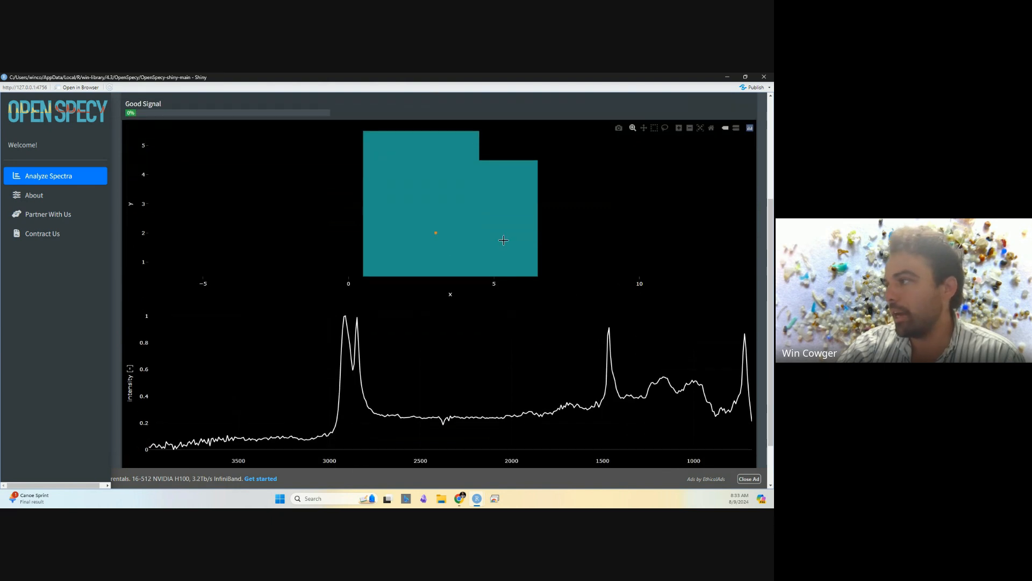
Enable Preprocessing again and view the processed spectrum of the cell at x 3, y 2
scroll(276, 265, "up", 3)
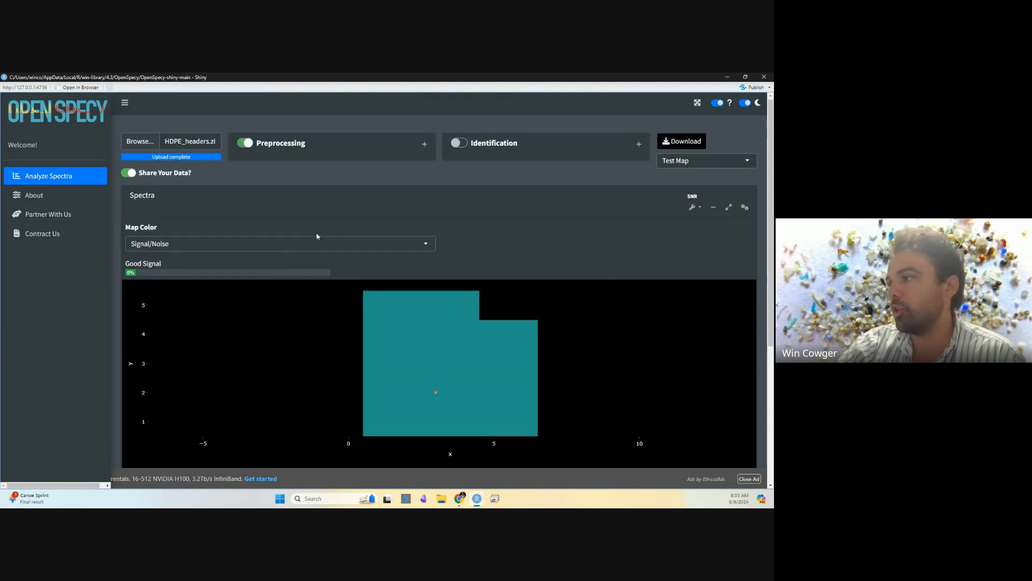
scroll(316, 236, "down", 3)
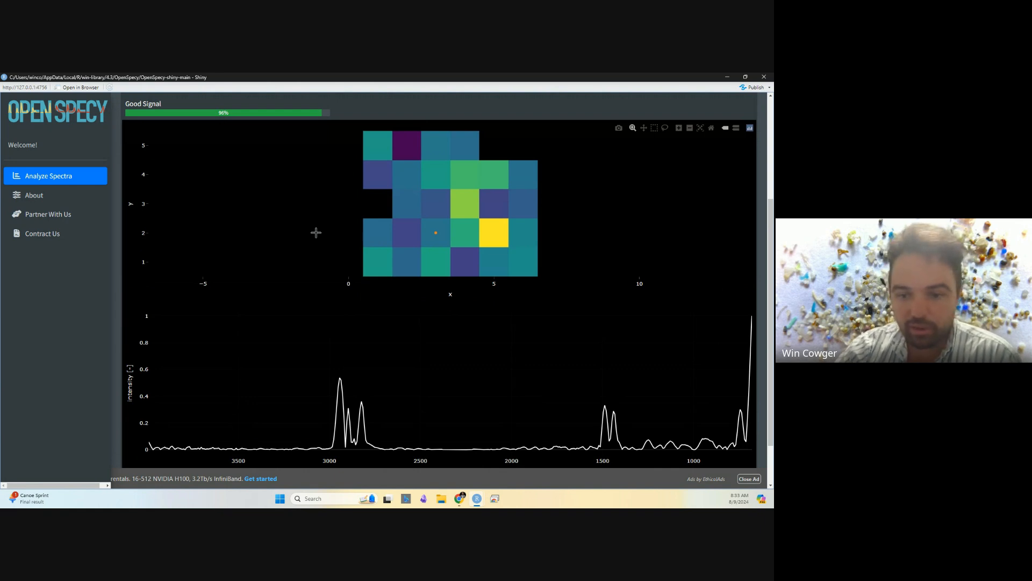
scroll(324, 248, "up", 3)
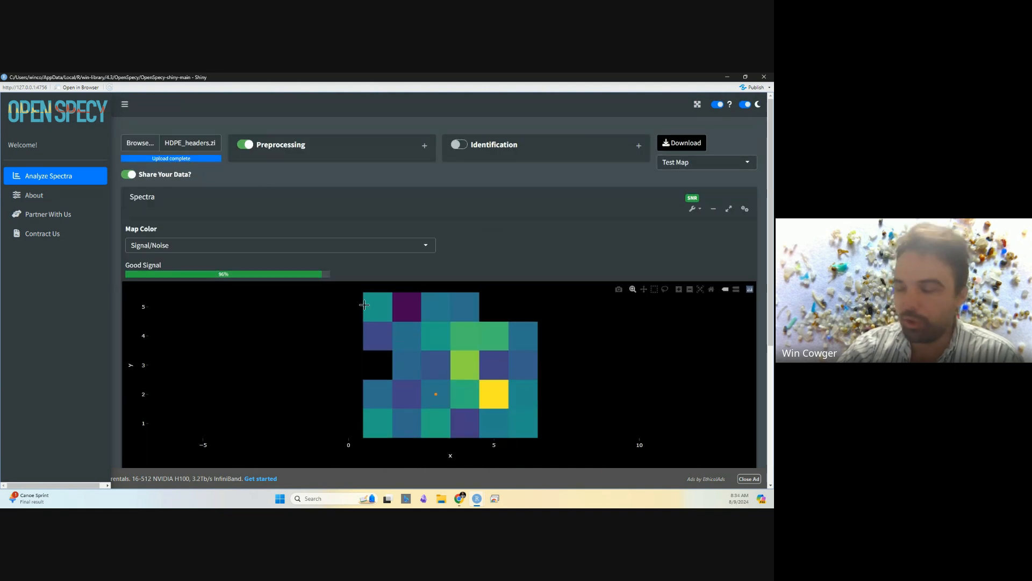
Examine the processed signal/noise map and the baseline and peaks of the spectrum at x 3, y 2
mouse_move(380, 336)
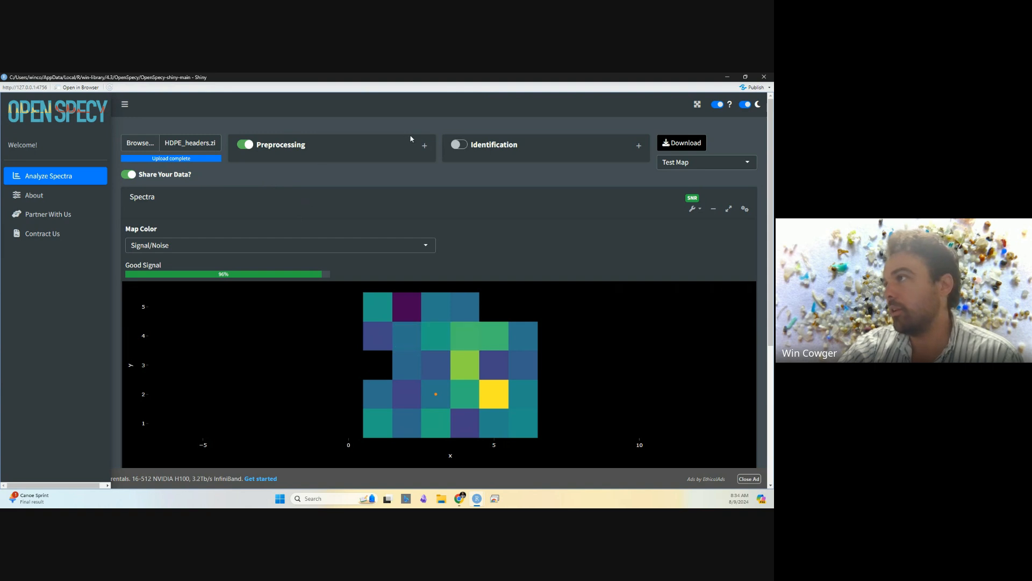
scroll(325, 231, "down", 4)
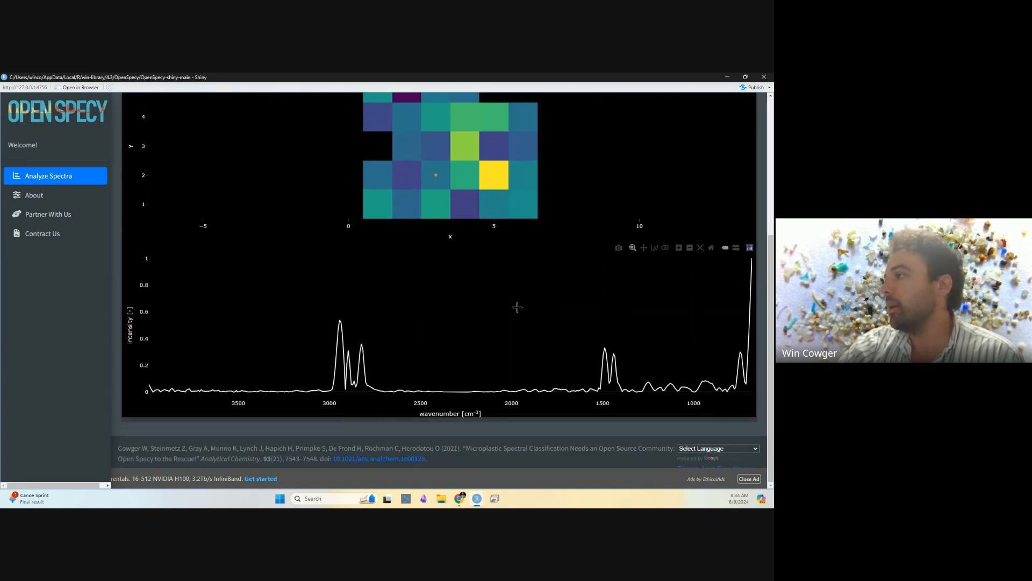
scroll(516, 307, "up", 4)
scroll(452, 233, "down", 4)
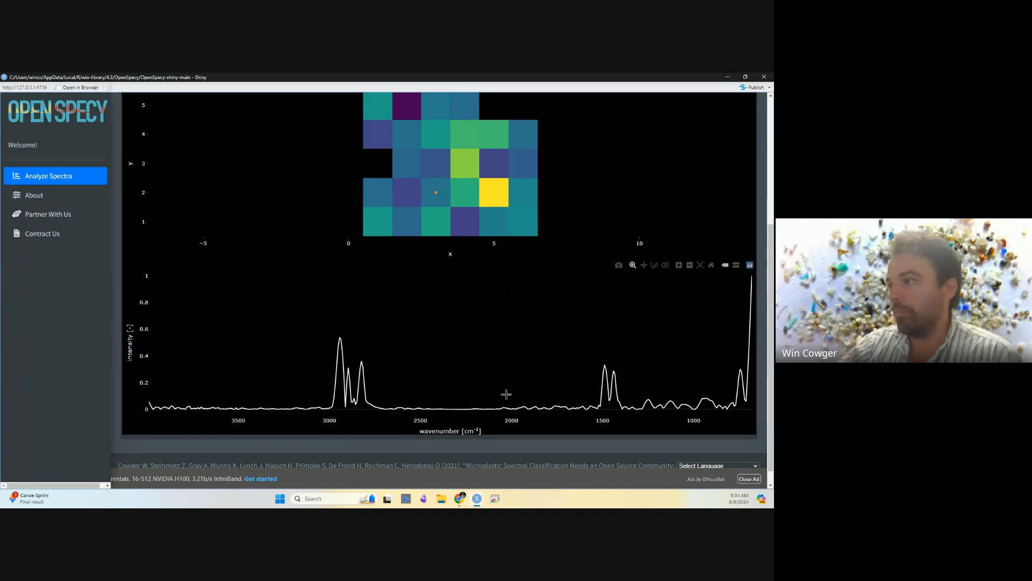
mouse_move(333, 395)
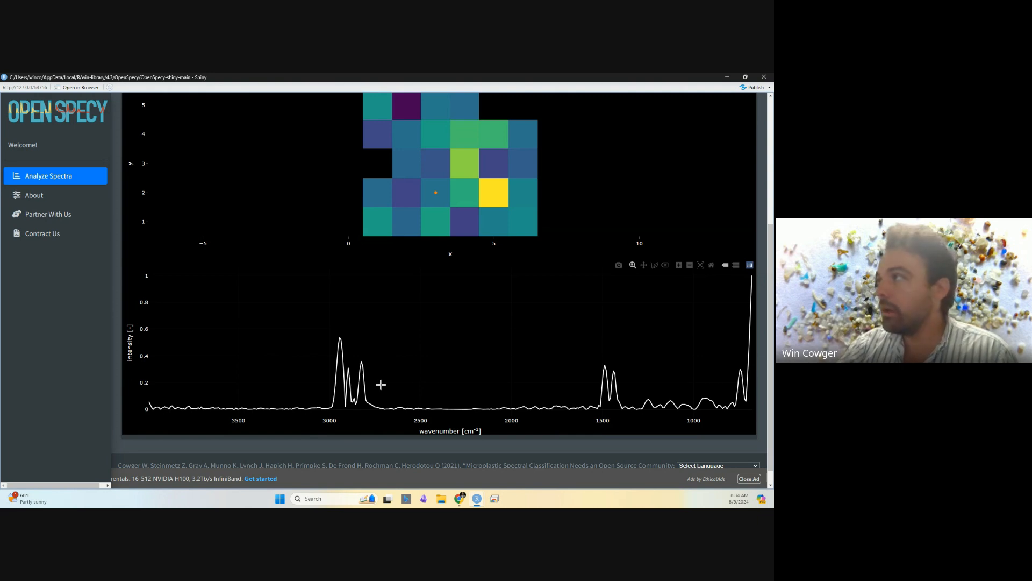
scroll(414, 324, "up", 3)
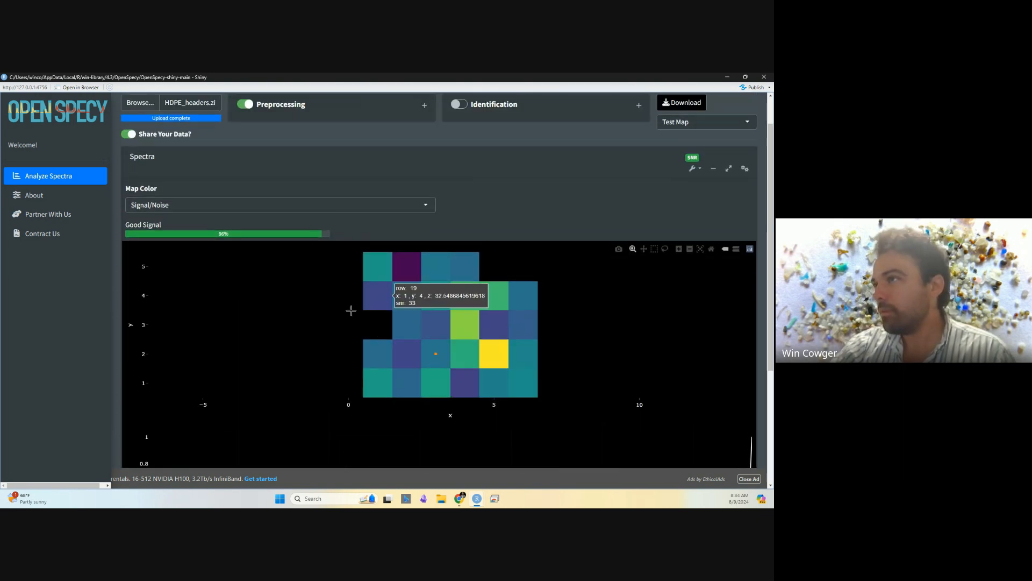
Check which Map Color options are available, keep Signal/Noise, and inspect the map cells' signal values
left_click(366, 203)
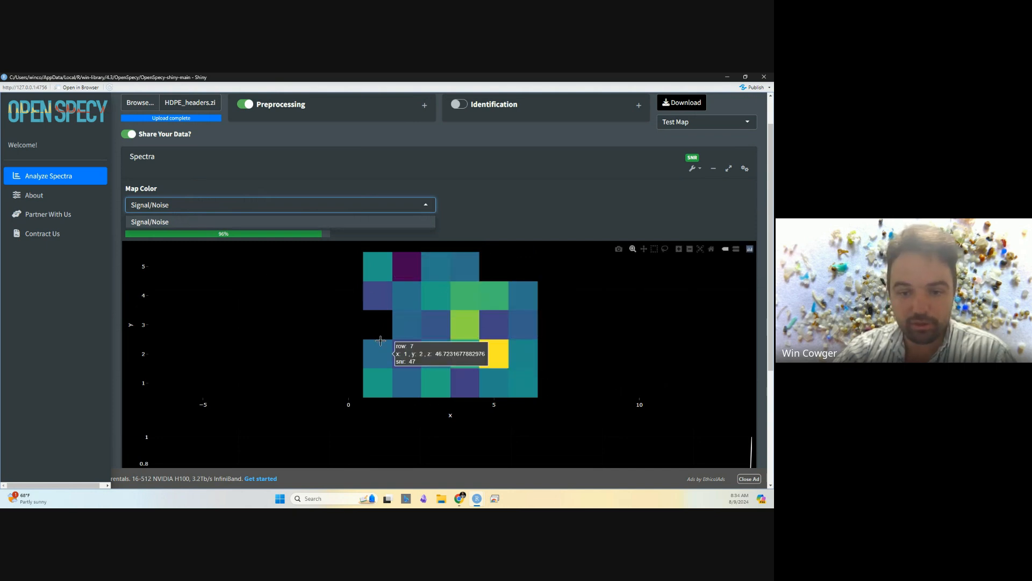
left_click(345, 163)
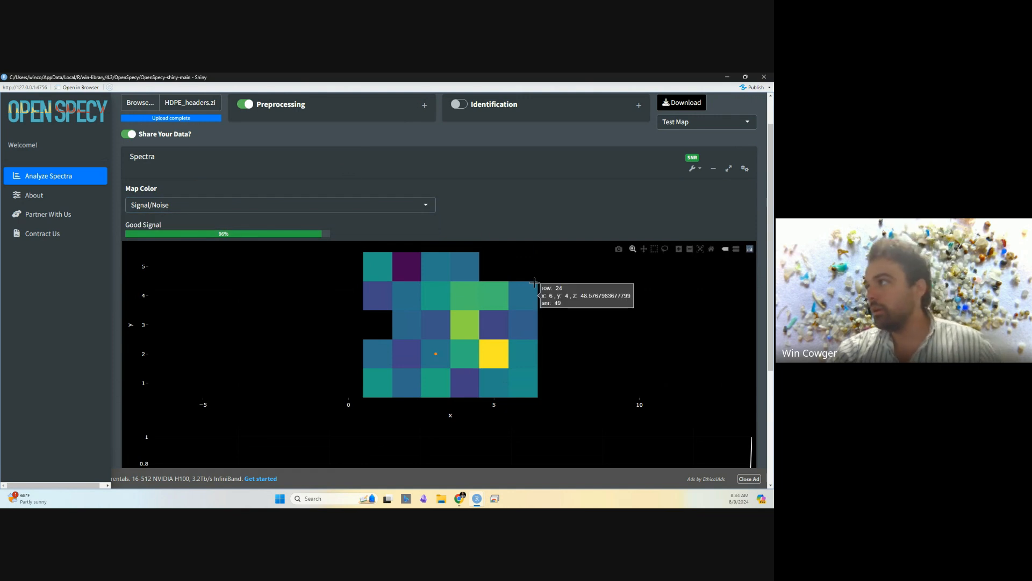
mouse_move(697, 128)
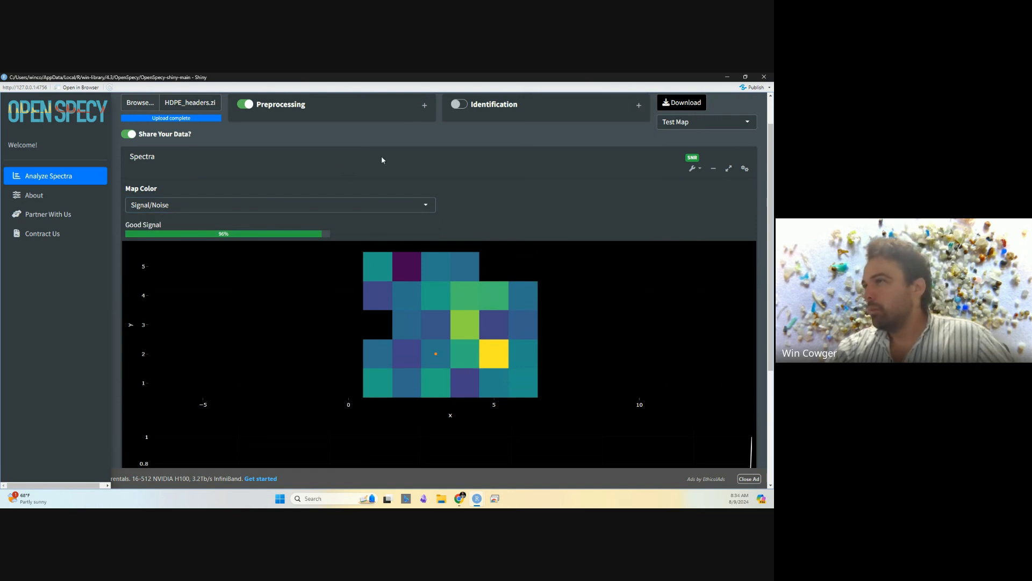
Download the processed map data with the Your Spectra option and save the CSV file in the Downloads folder
scroll(381, 159, "up", 1)
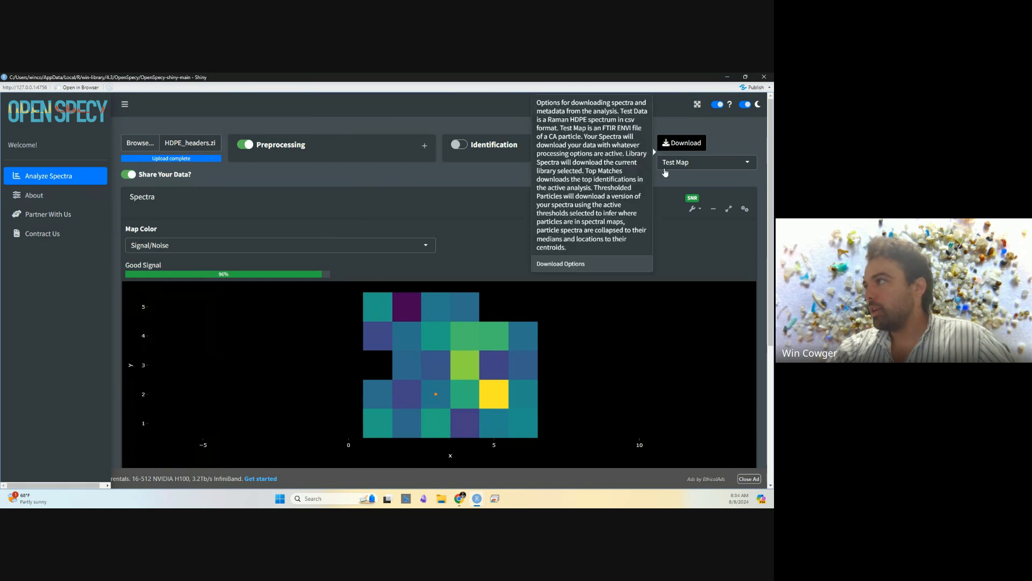
left_click(699, 162)
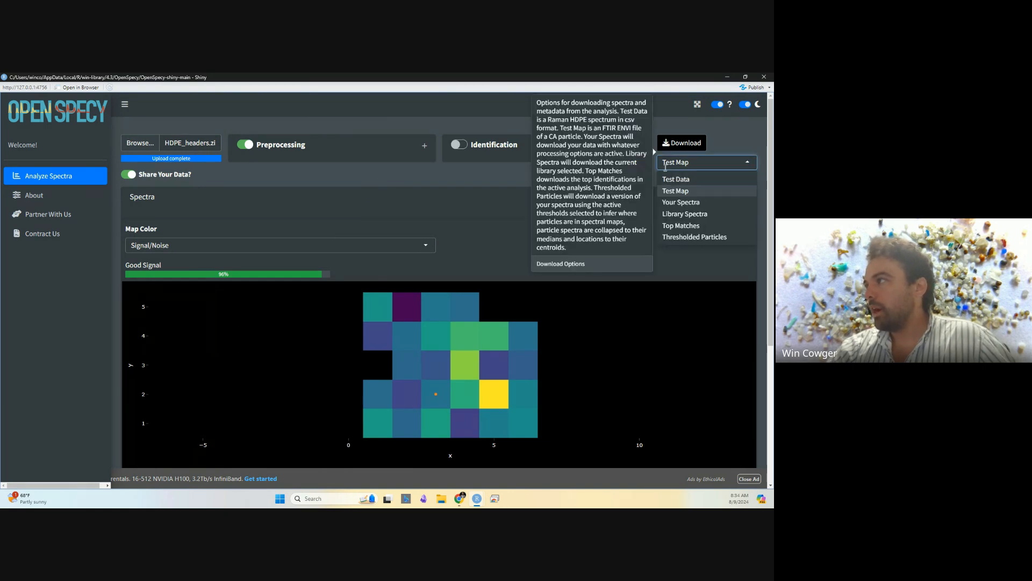
left_click(683, 202)
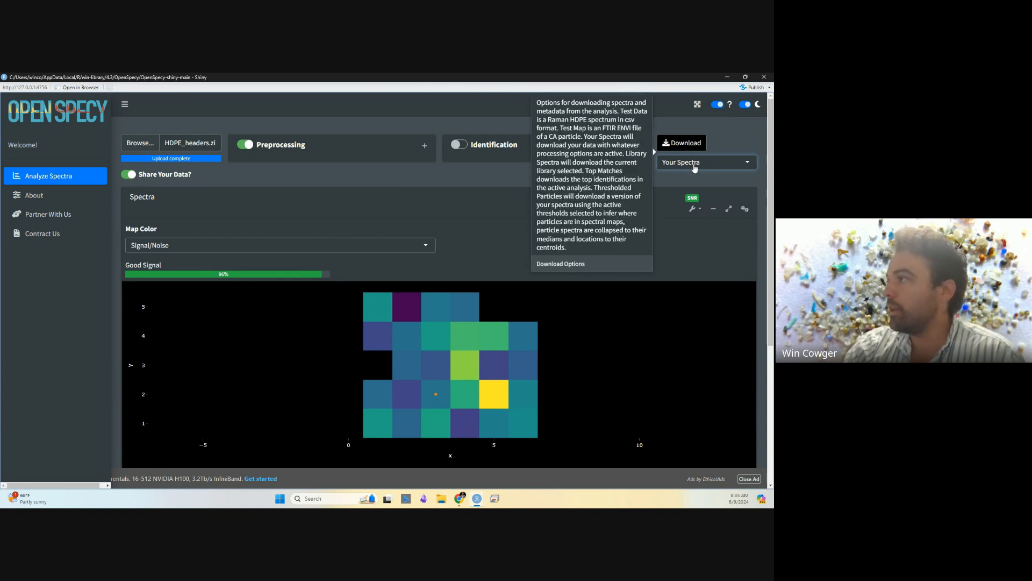
left_click(683, 144)
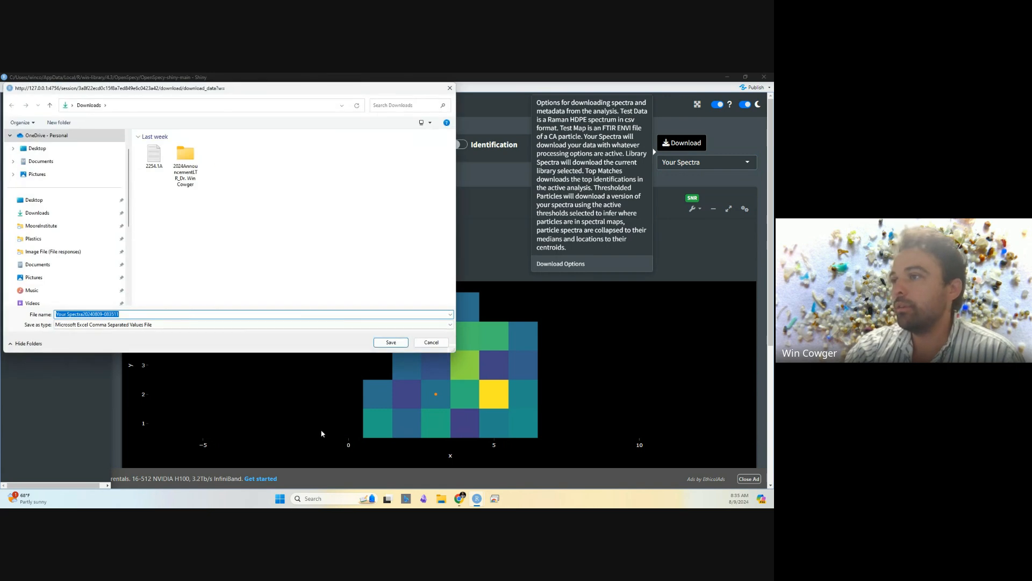
left_click(391, 342)
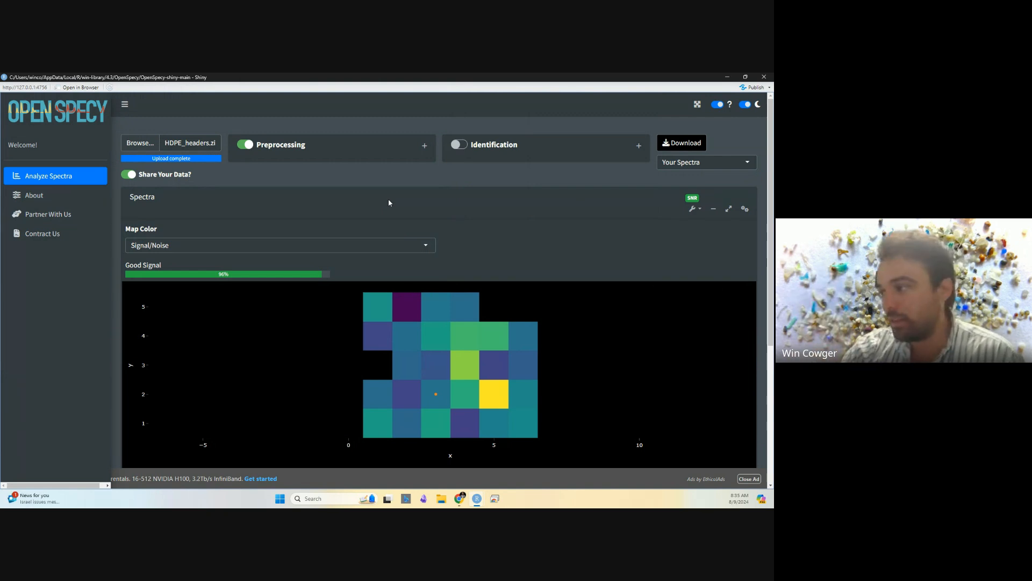
left_click(441, 498)
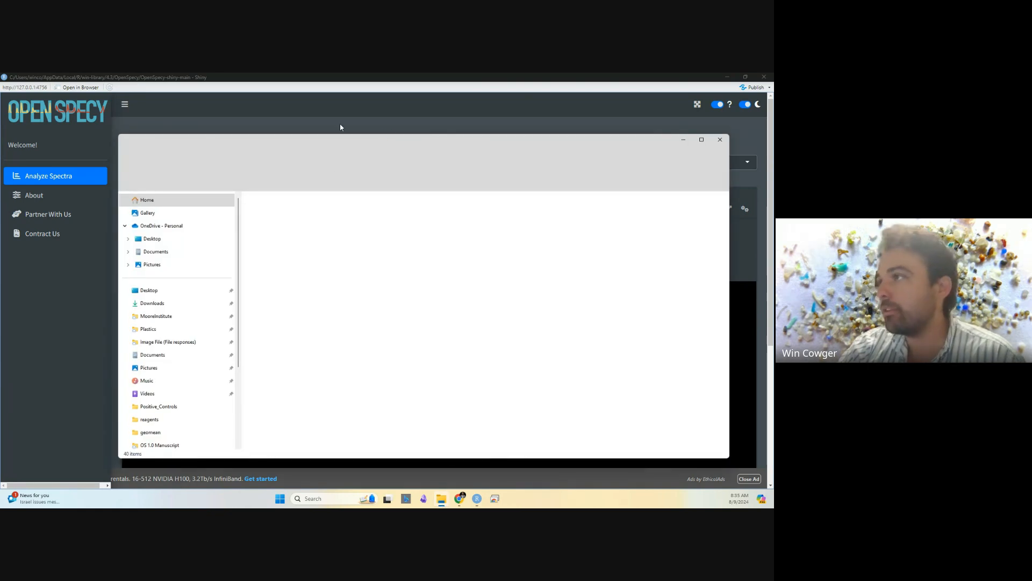
left_click(324, 272)
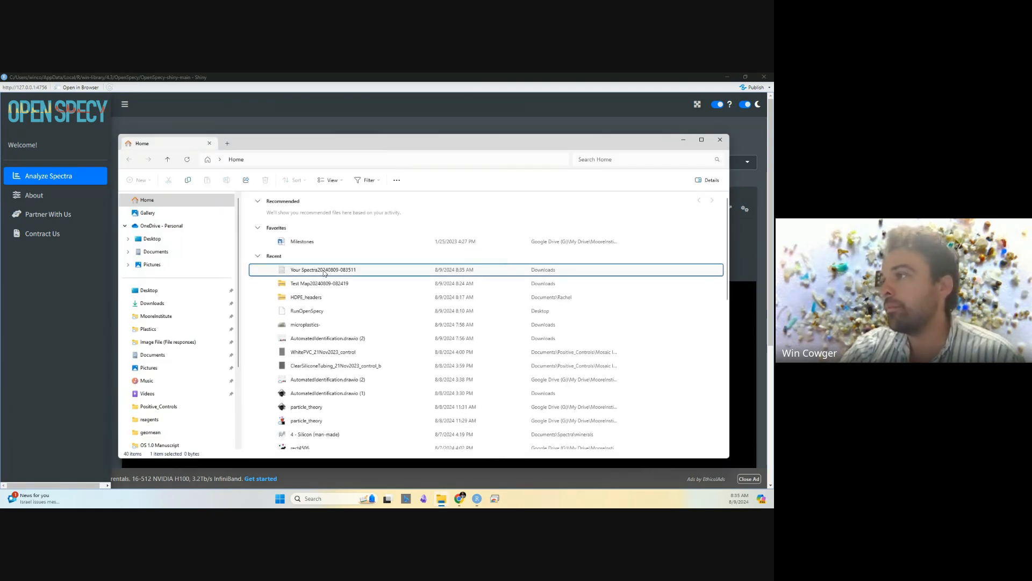
right_click(354, 273)
mouse_move(387, 310)
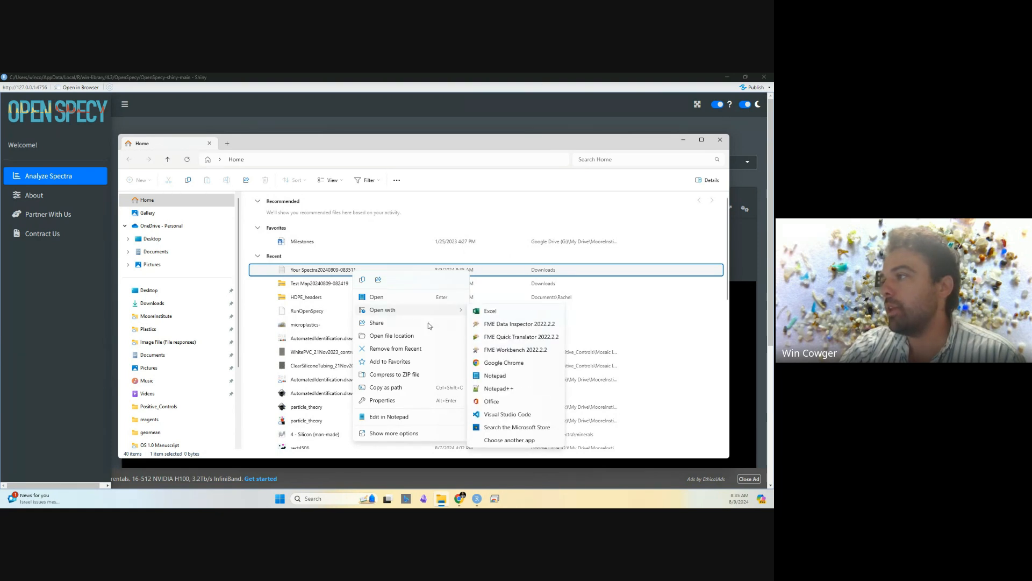
left_click(488, 312)
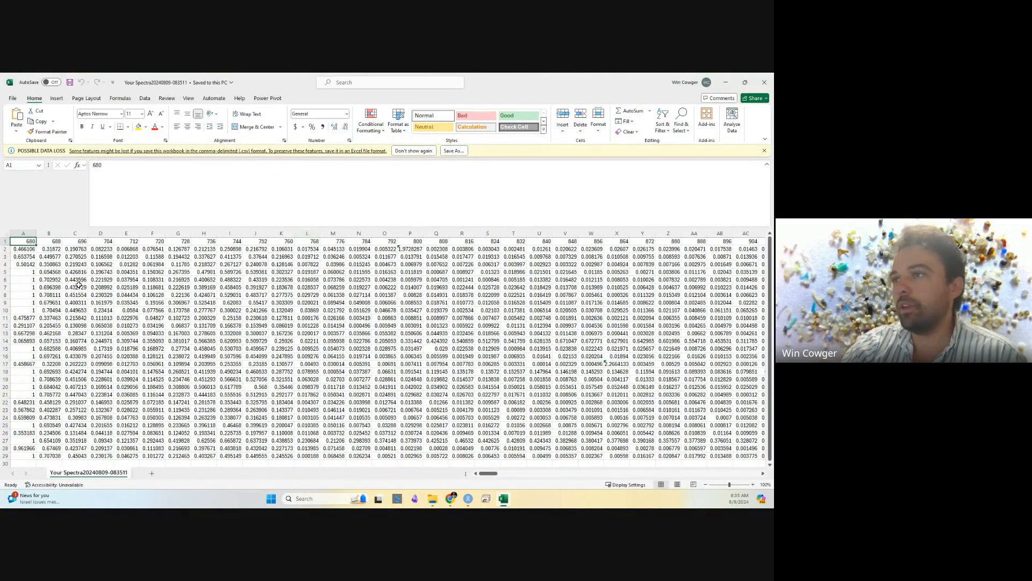
Examine the extent of the exported spectra rows, checking the last data row and the wavenumber header row
scroll(94, 308, "down", 5)
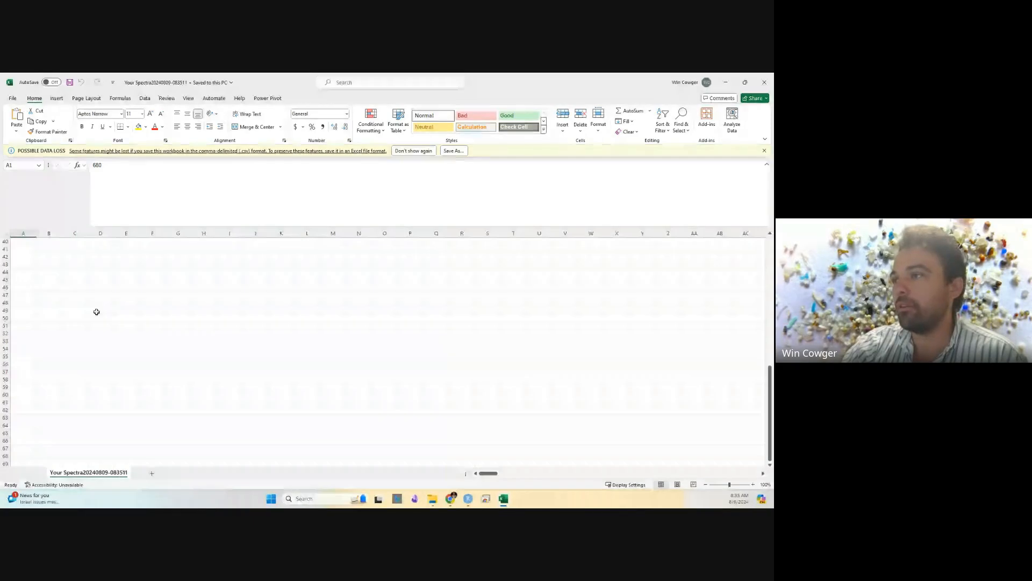
scroll(89, 321, "up", 4)
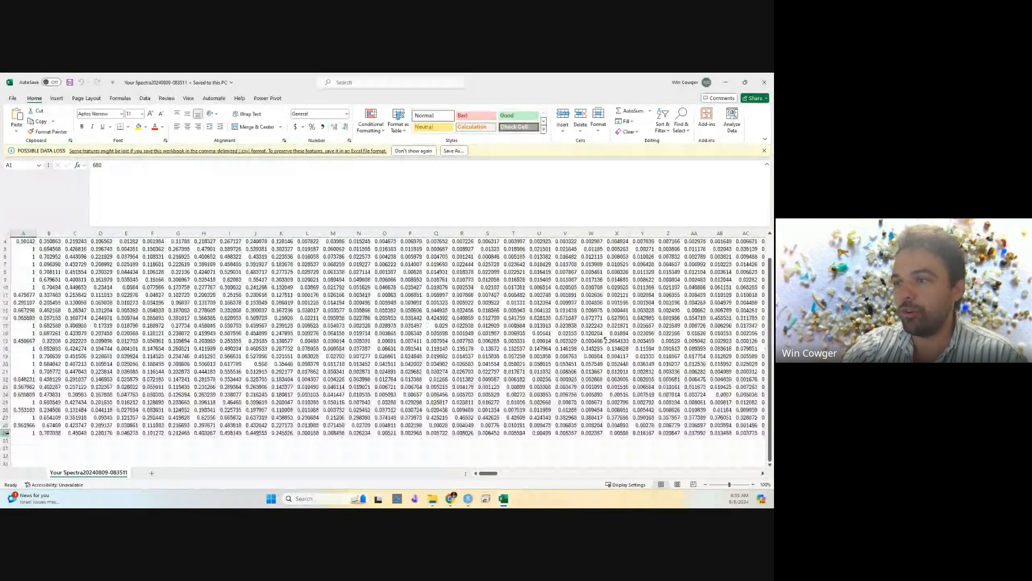
left_click(5, 433)
scroll(10, 267, "up", 1)
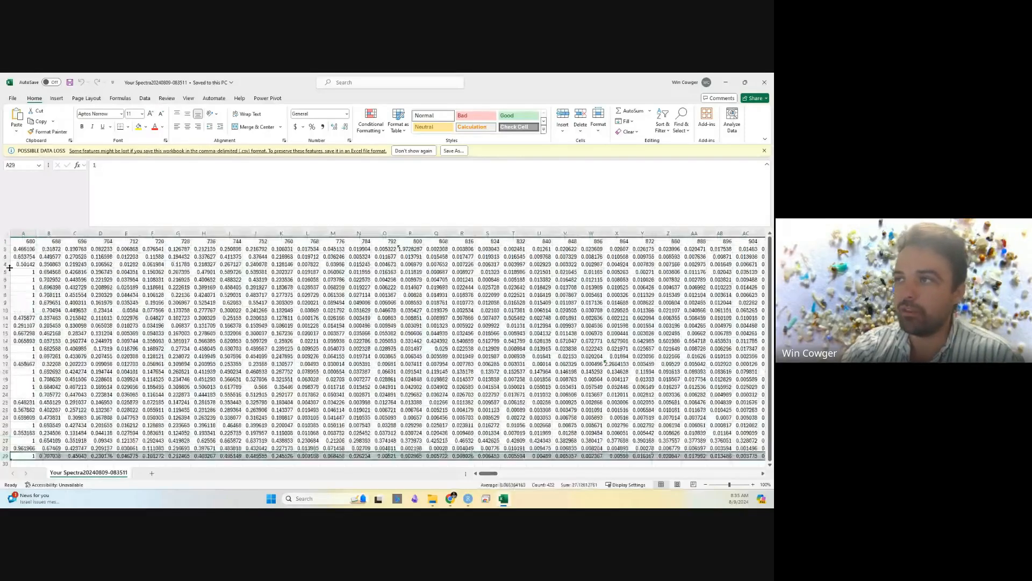
left_click(5, 241)
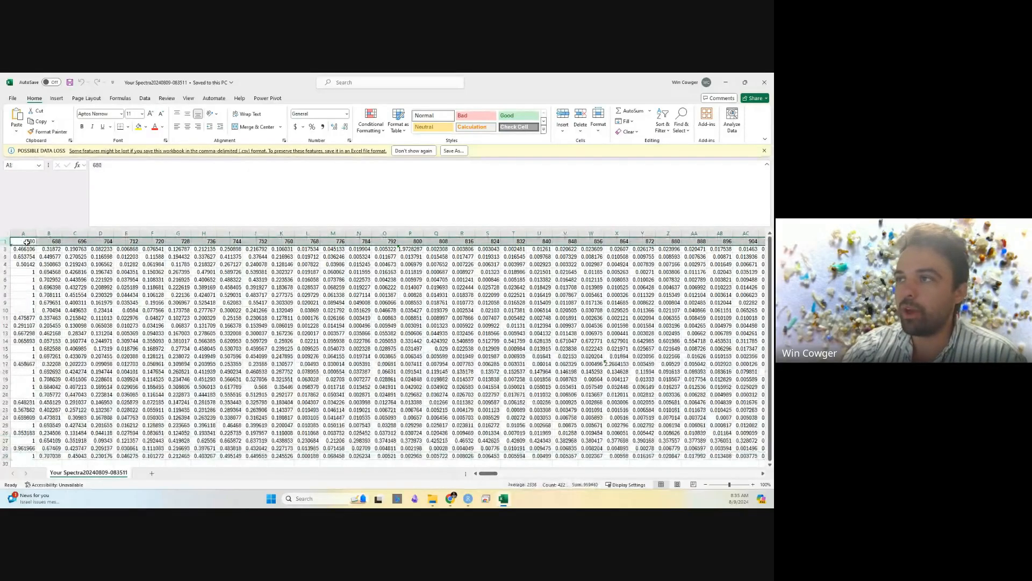
Inspect the wavenumber headers and intensity values across the sheet, including the x, y, file_name, license and ID metadata columns after them
left_click_drag(489, 473, 757, 484)
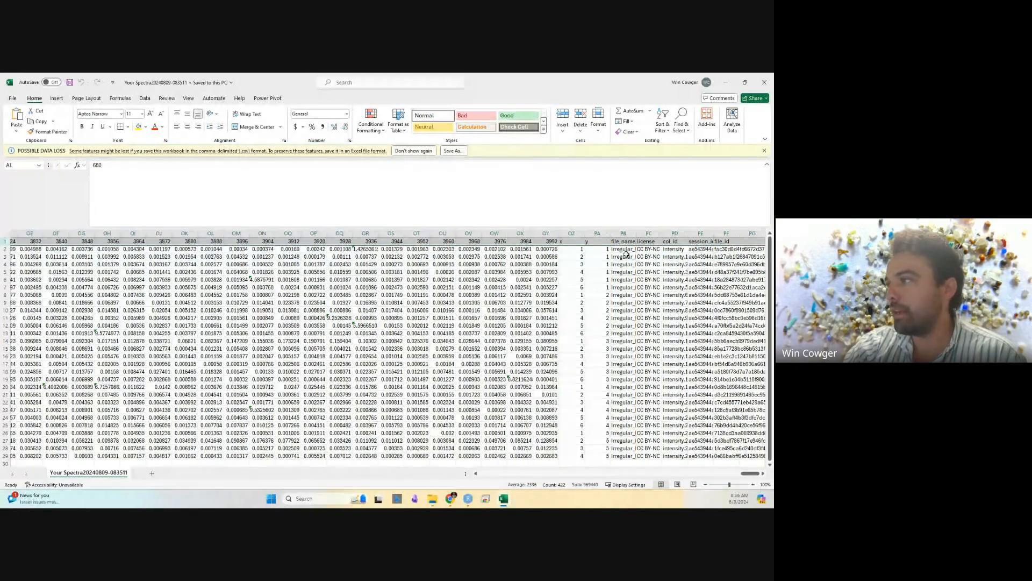
left_click(548, 242)
left_click(520, 241)
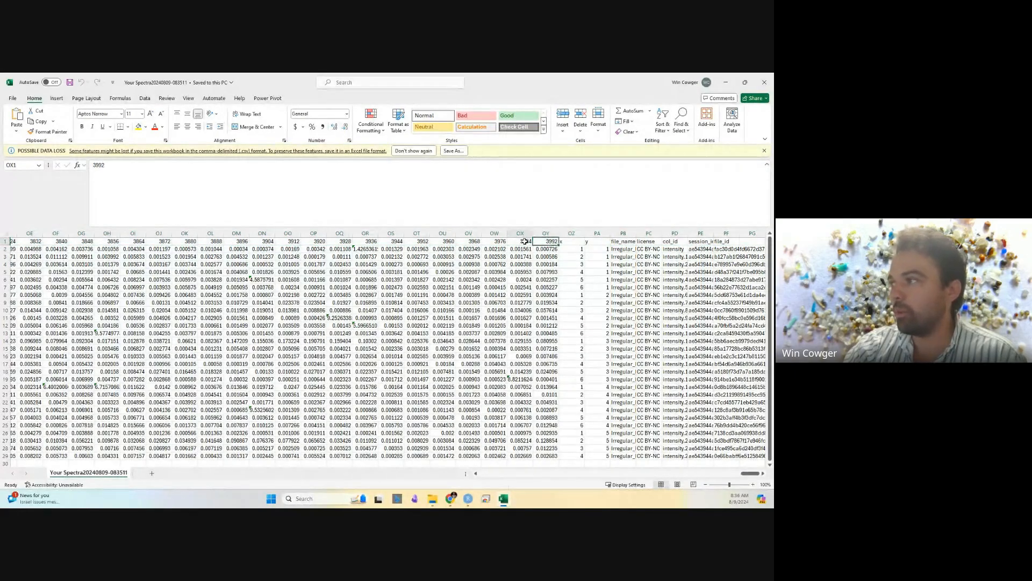
left_click(494, 242)
left_click(469, 242)
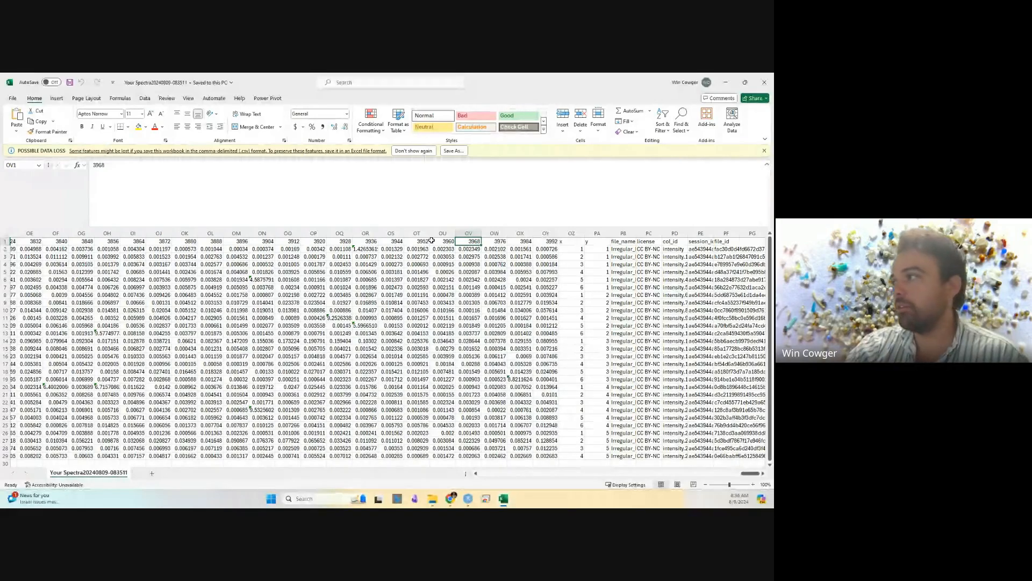
left_click(538, 249)
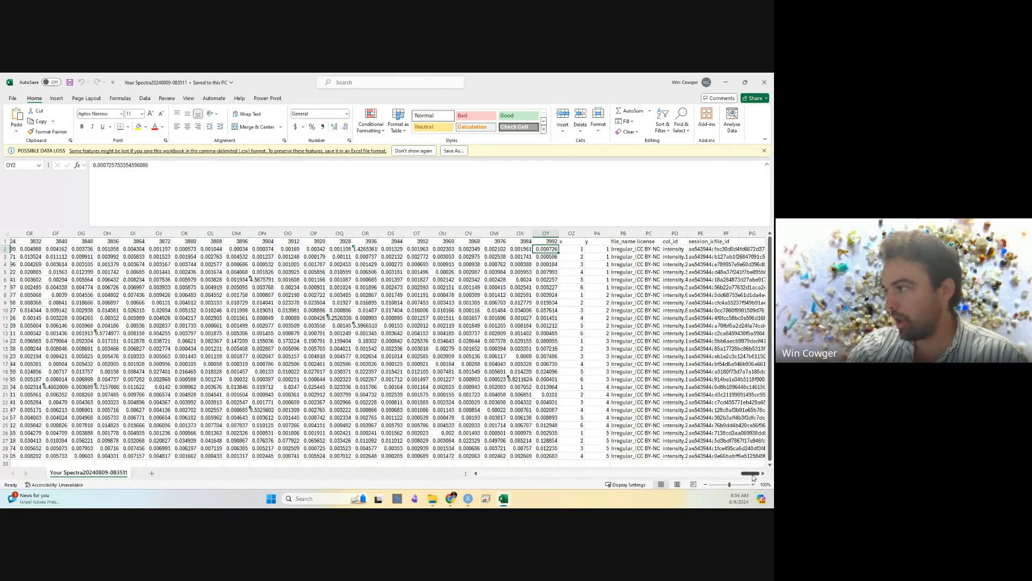
left_click_drag(750, 473, 466, 478)
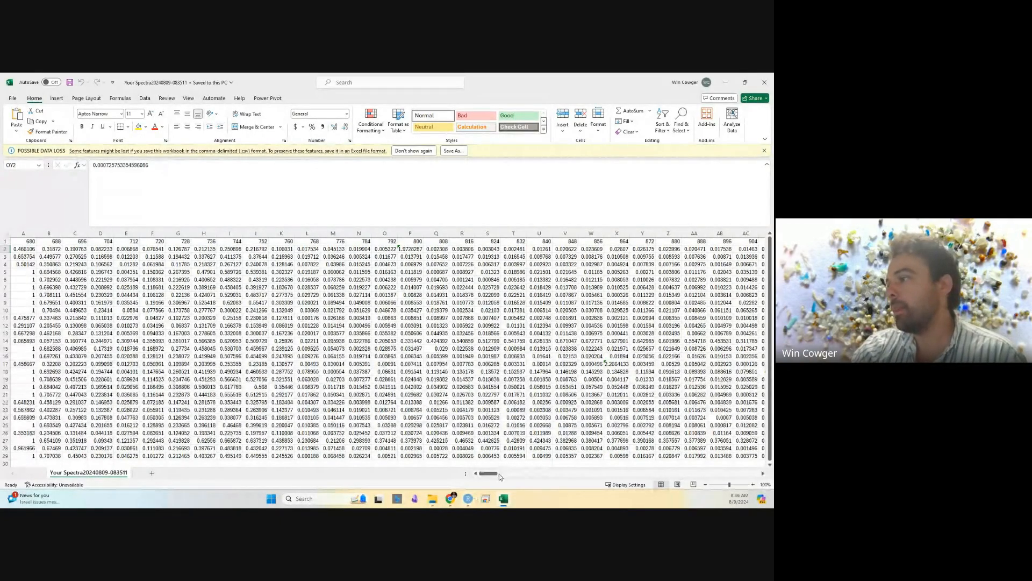
left_click_drag(499, 477, 762, 460)
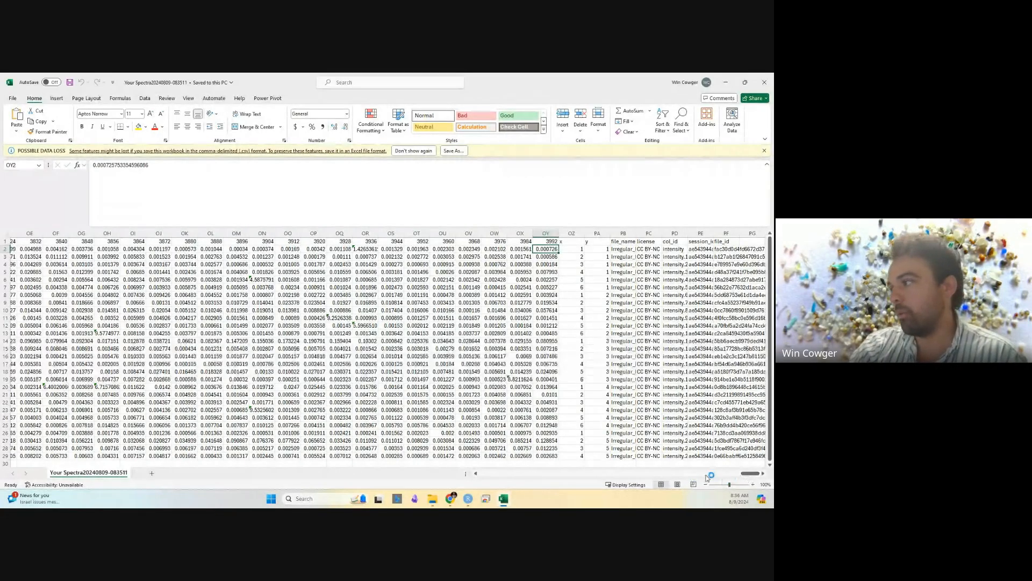
left_click_drag(752, 479, 487, 492)
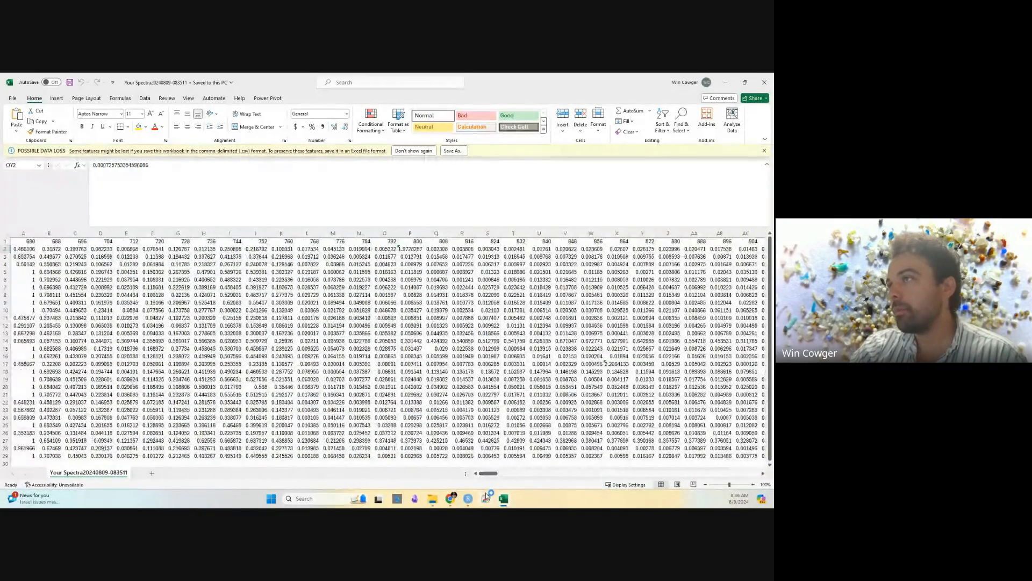
Minimize Excel, close File Explorer to return to Open Specy, and set the download option to Library Spectra
left_click(725, 82)
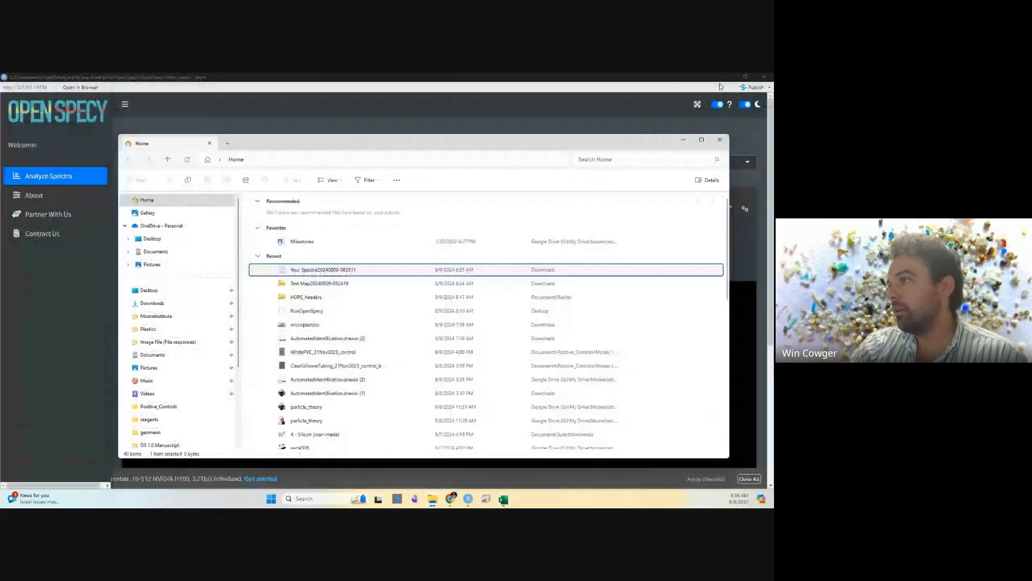
left_click(720, 140)
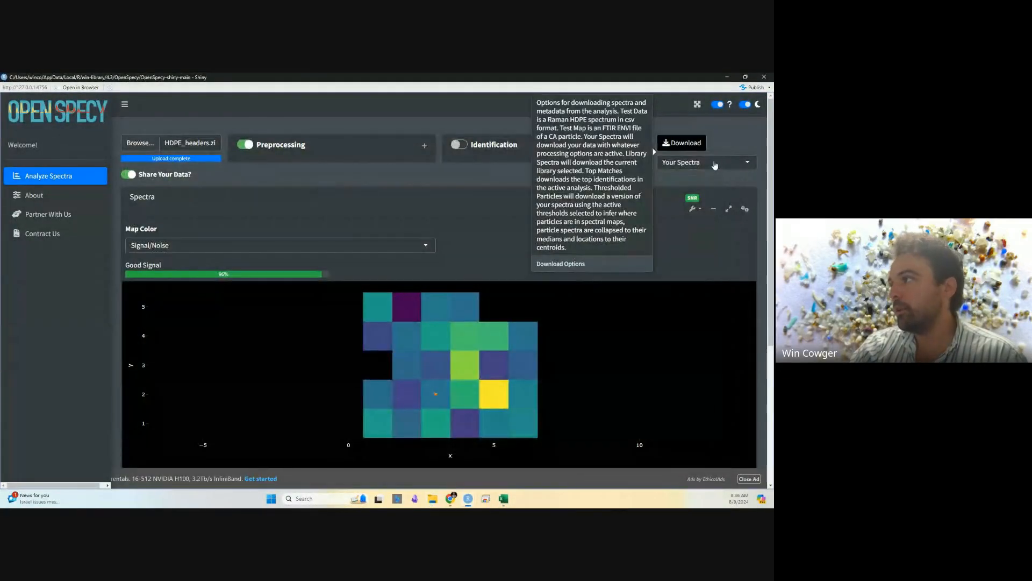
left_click(705, 165)
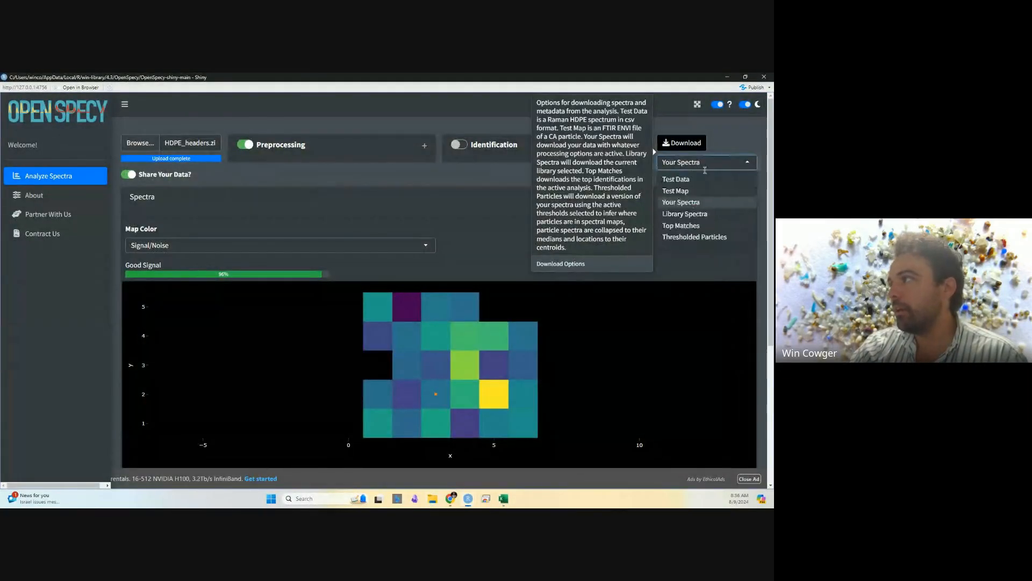
left_click(707, 215)
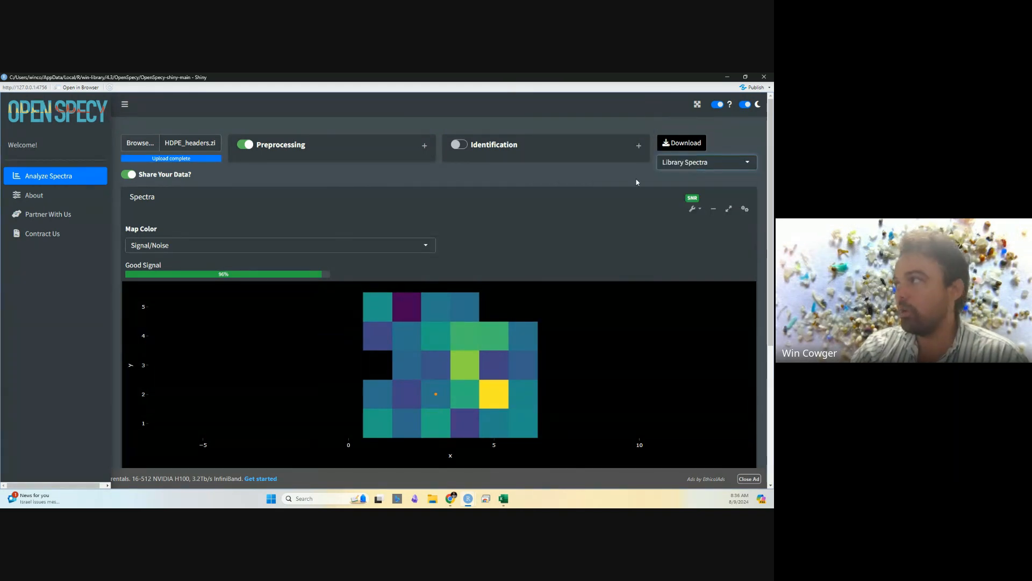
Review the ID Library choices in the Identification settings, set the library to Cor: FTIR Deriv, and collapse the settings
left_click(638, 146)
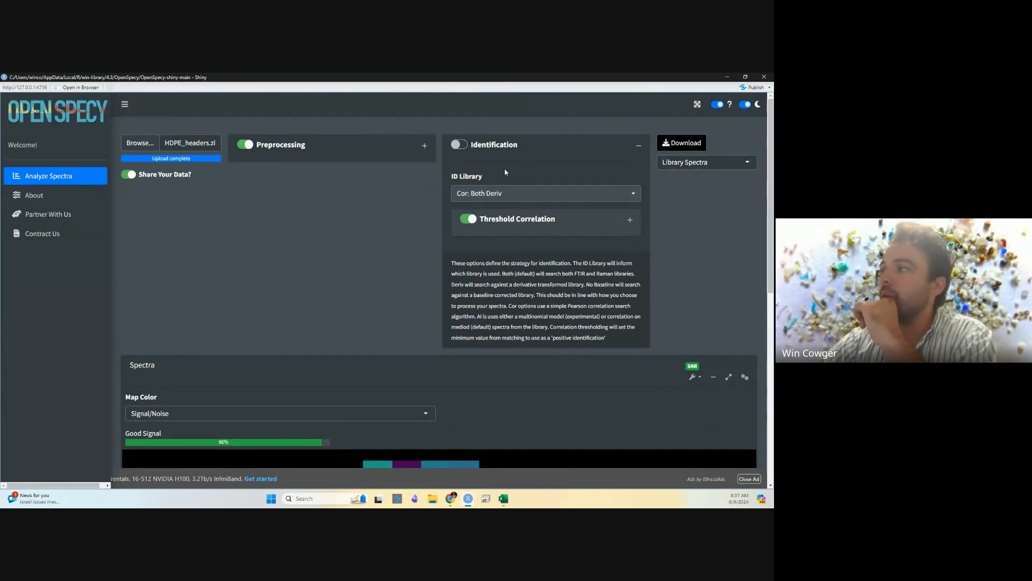
left_click(506, 195)
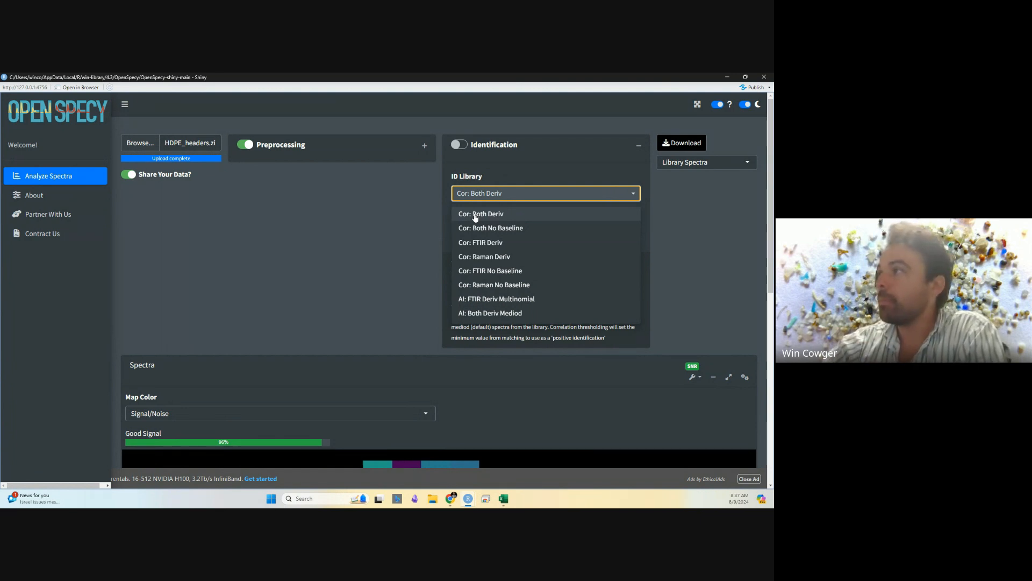
left_click(597, 173)
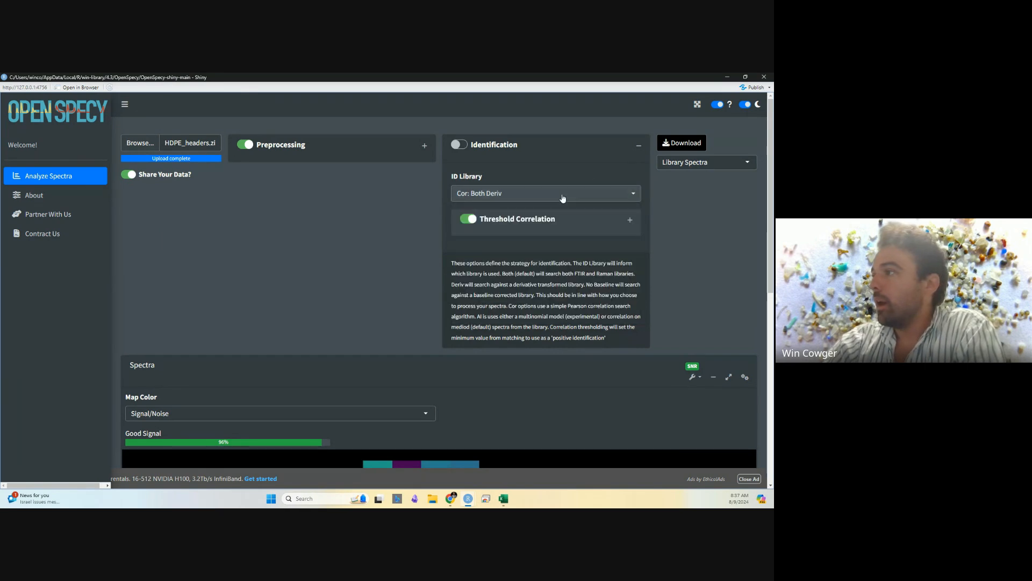
left_click(591, 195)
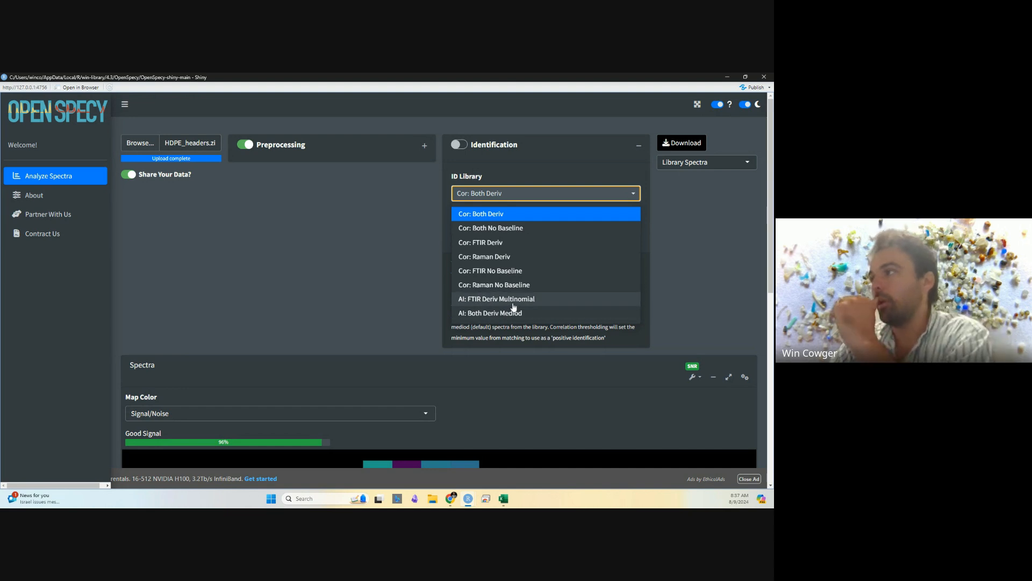
left_click(611, 195)
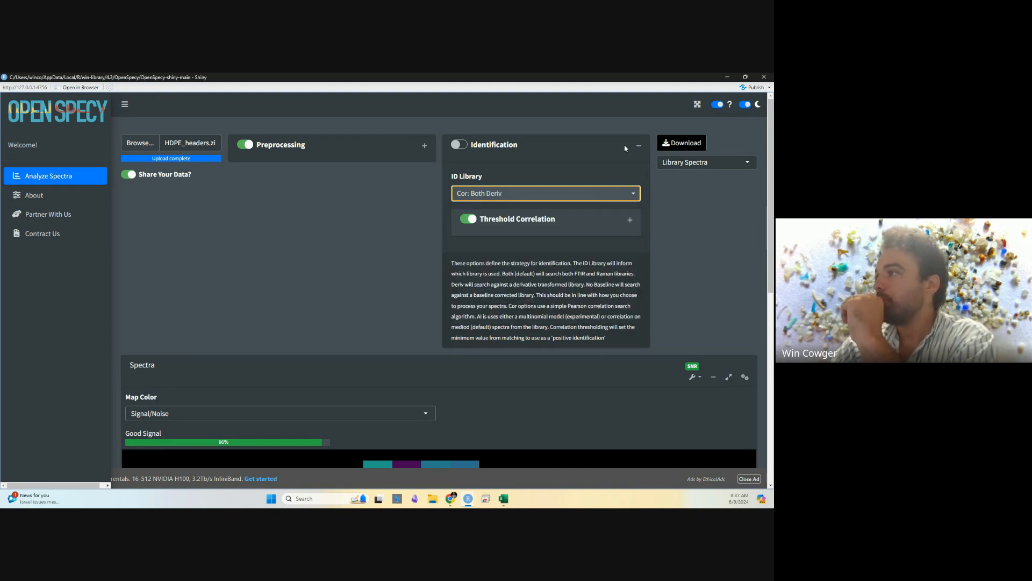
left_click(588, 194)
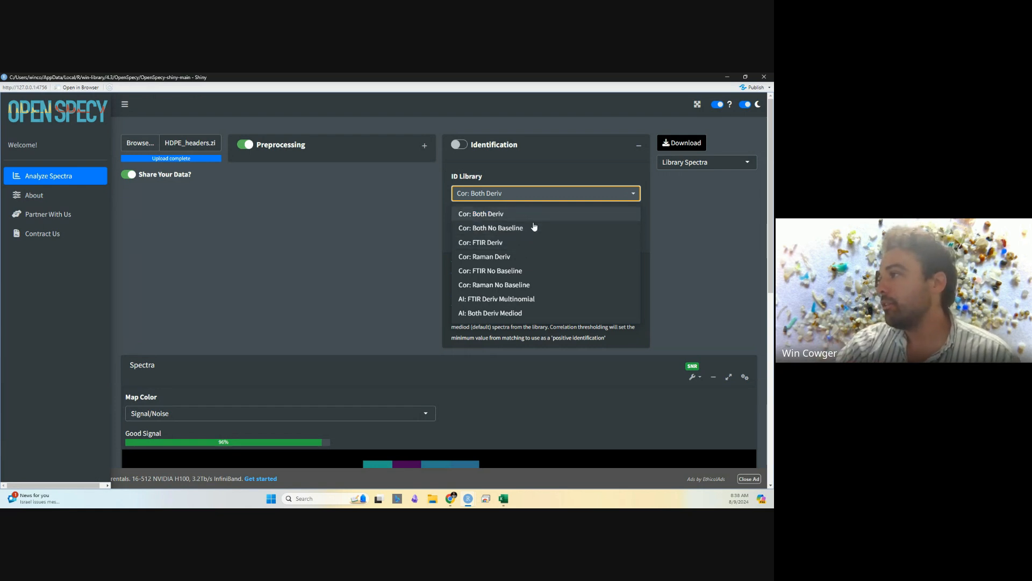
left_click(520, 242)
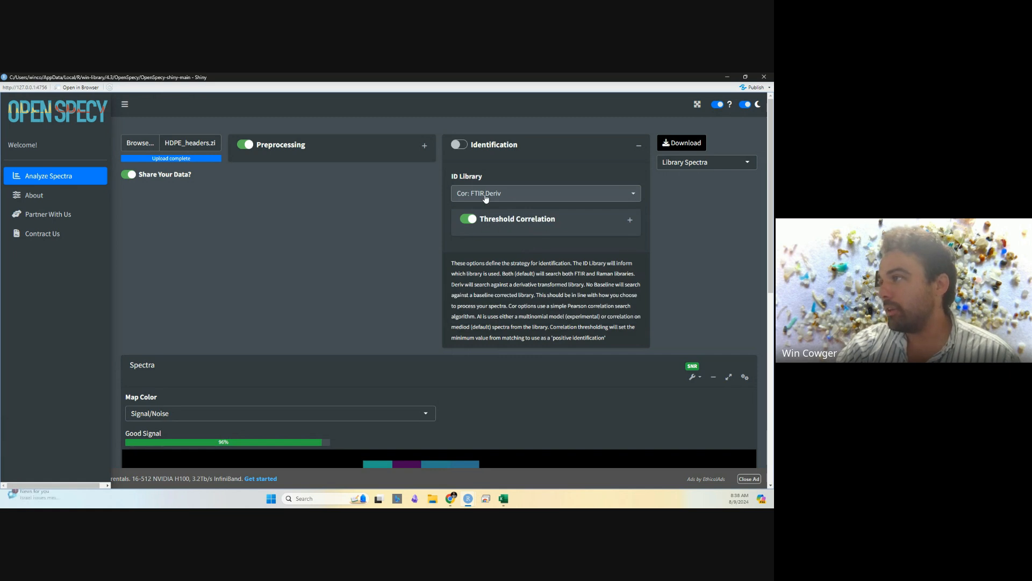
left_click(639, 148)
Try to download the Library Spectra, then cancel saving the file
scroll(398, 344, "down", 4)
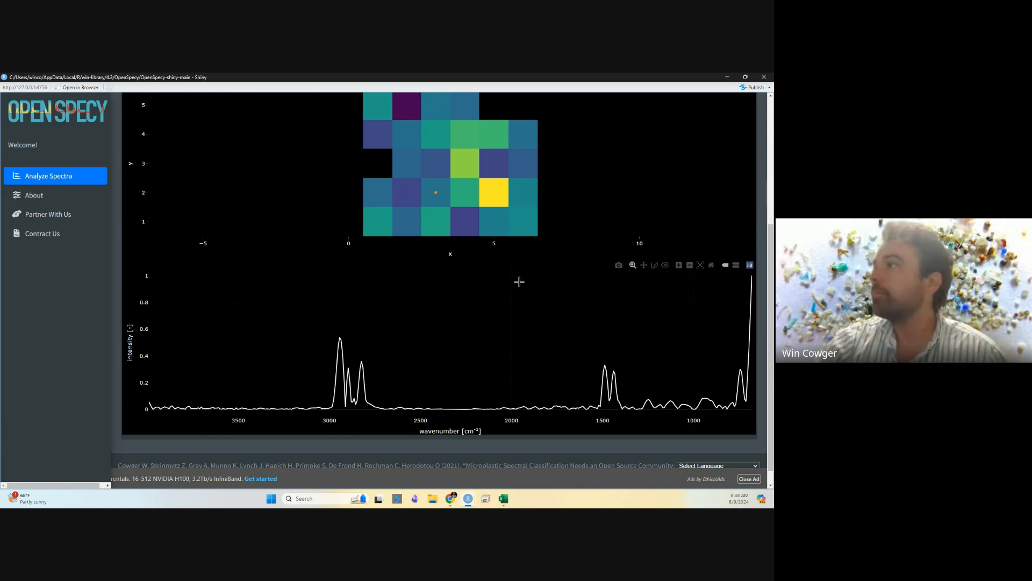
scroll(461, 191, "up", 4)
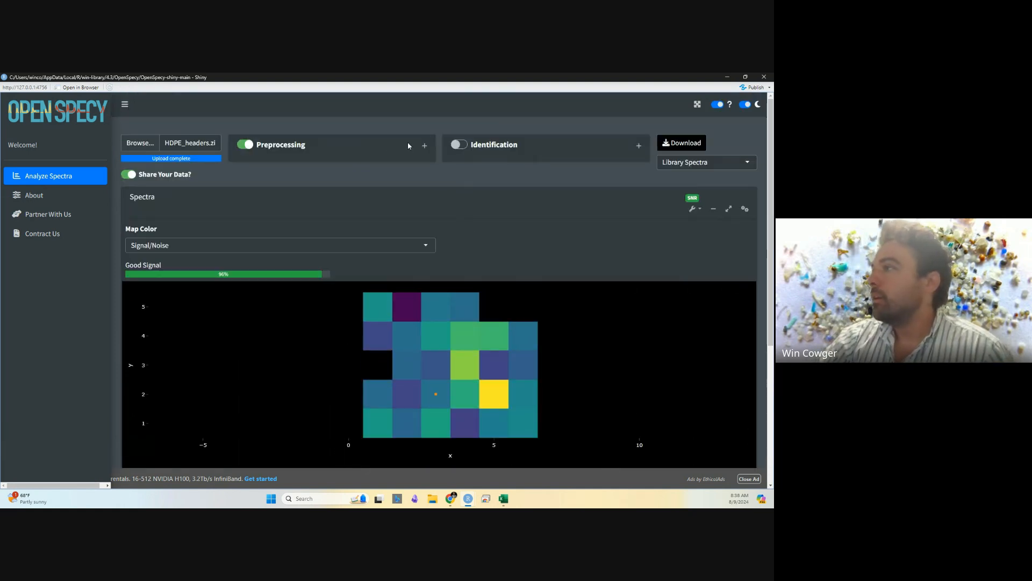
left_click(684, 144)
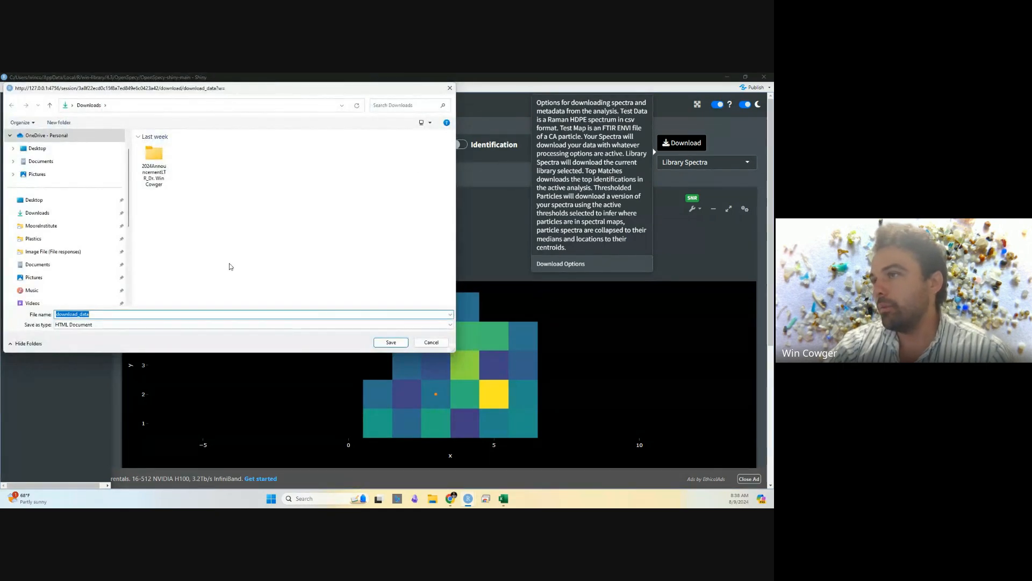
left_click(450, 88)
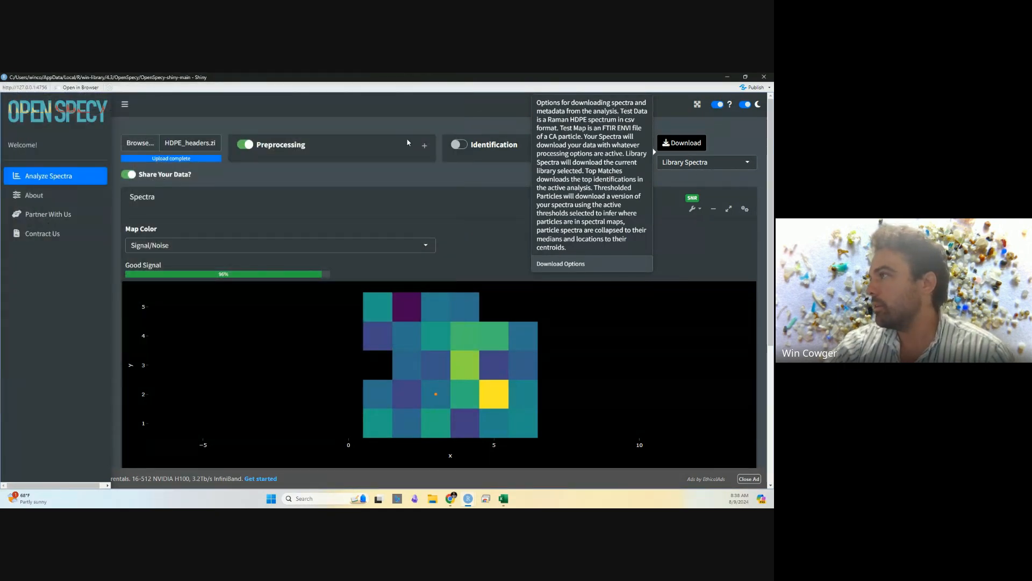
Turn on Identification, download the Library Spectra, and save the CSV file in the Downloads folder
left_click(459, 144)
mouse_move(682, 143)
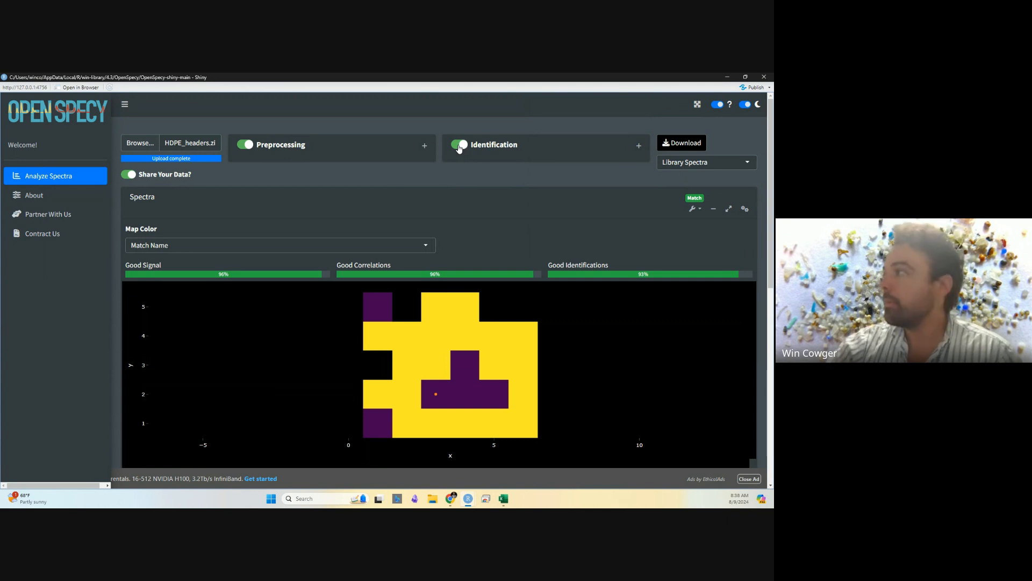
left_click(679, 145)
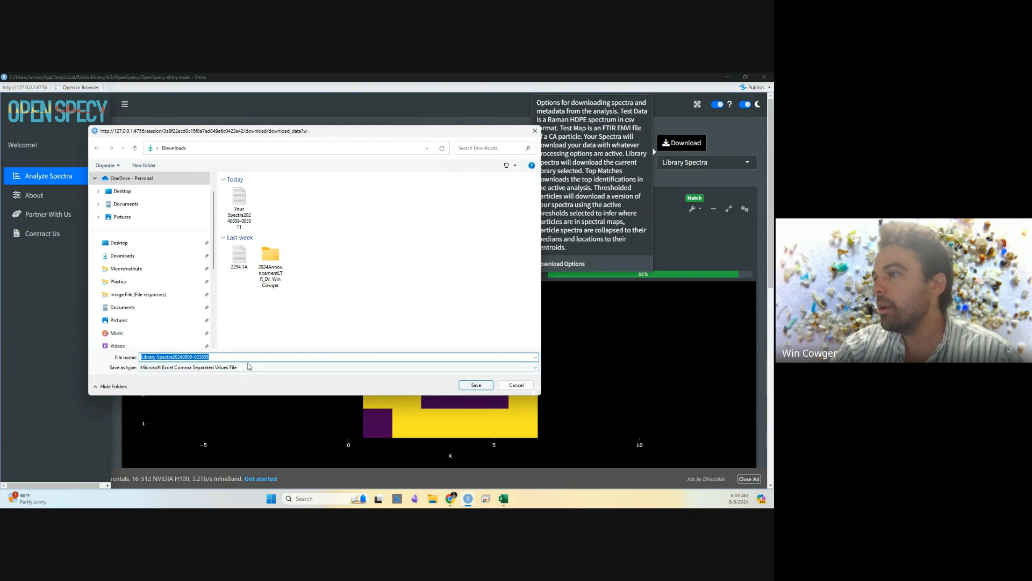
left_click(476, 385)
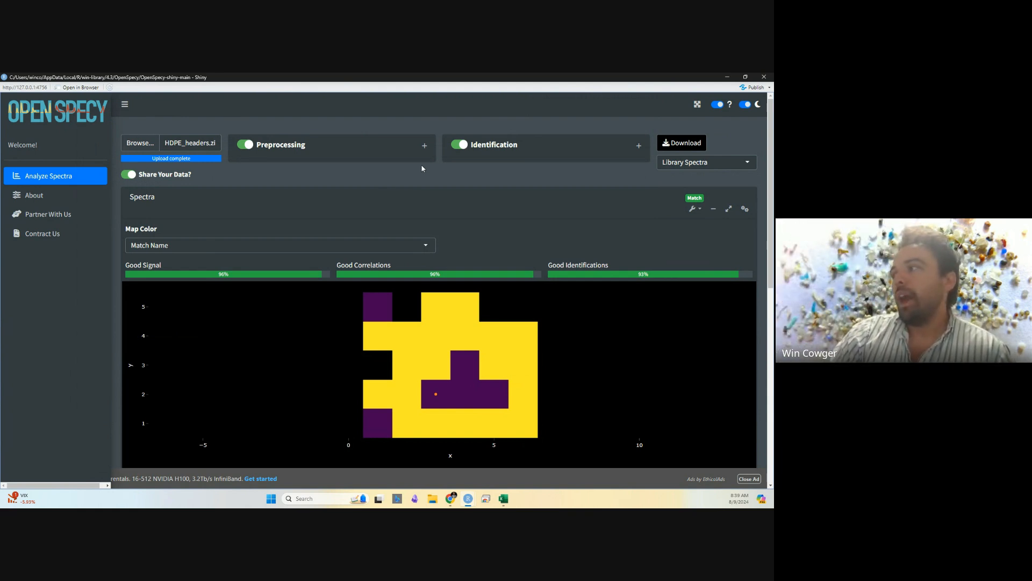
Inspect the match names, signal-to-noise and correlation values of cells across the spectral map, including the unidentified ones
scroll(543, 160, "down", 3)
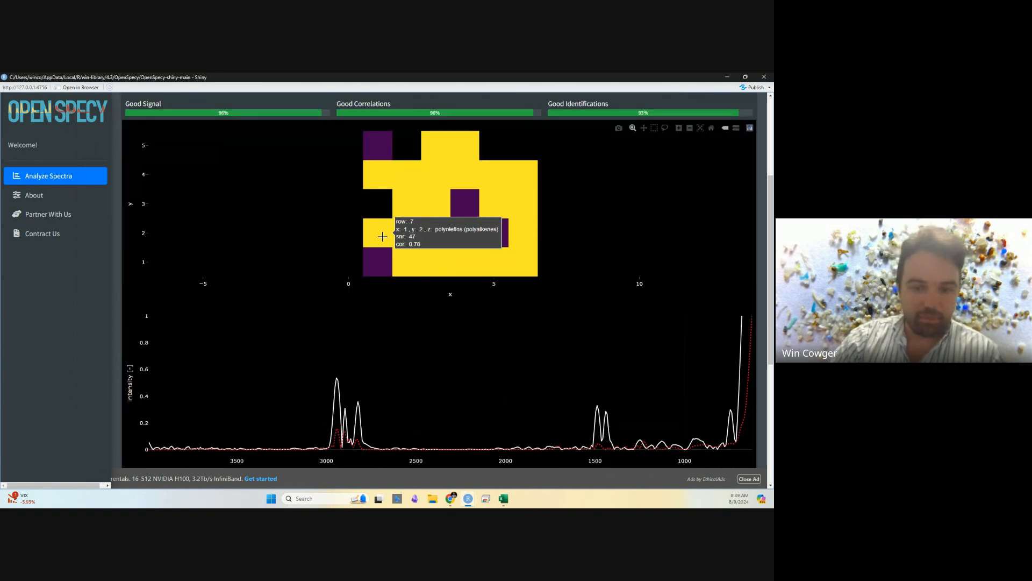
scroll(346, 238, "up", 2)
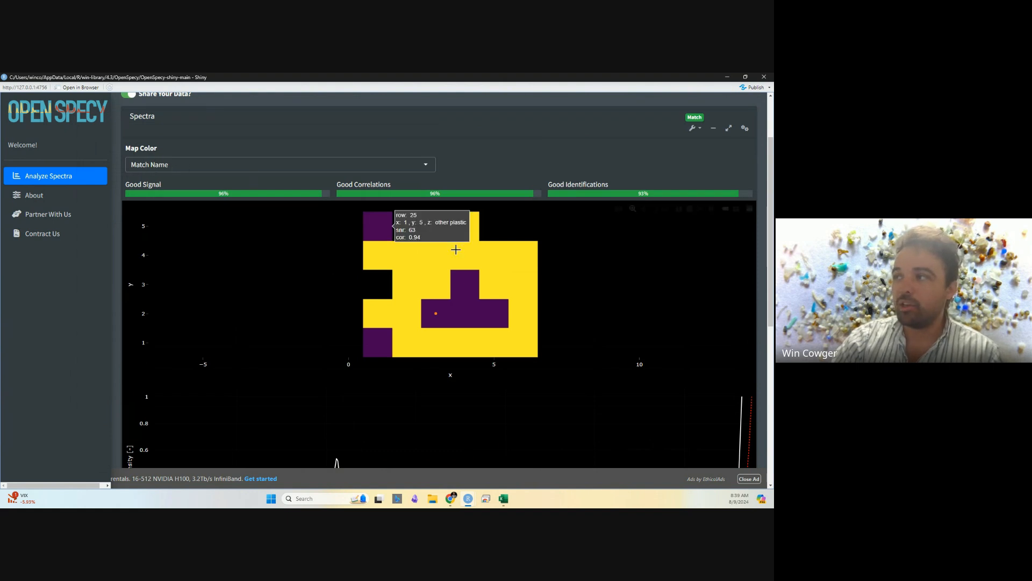
mouse_move(466, 259)
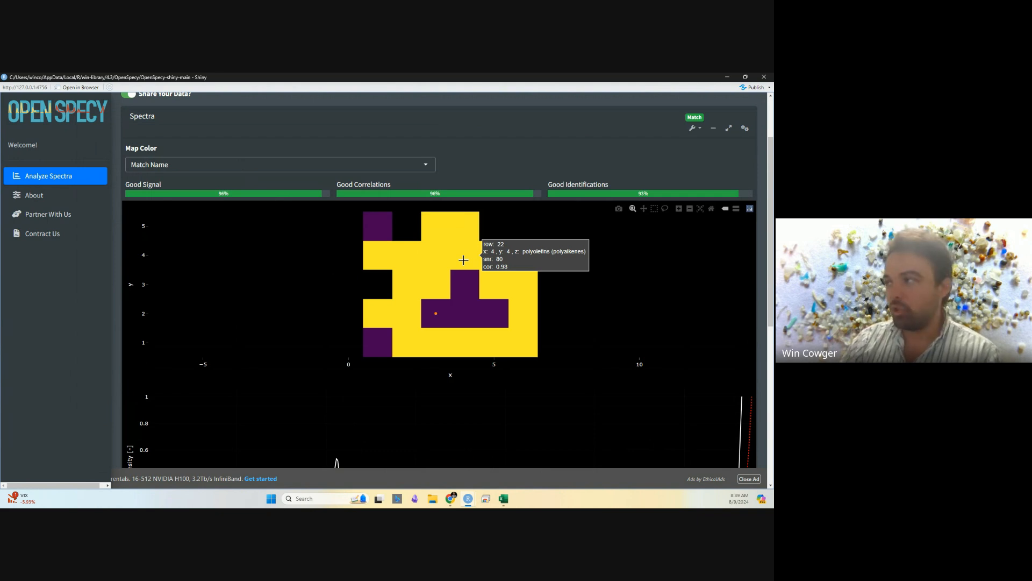
mouse_move(402, 230)
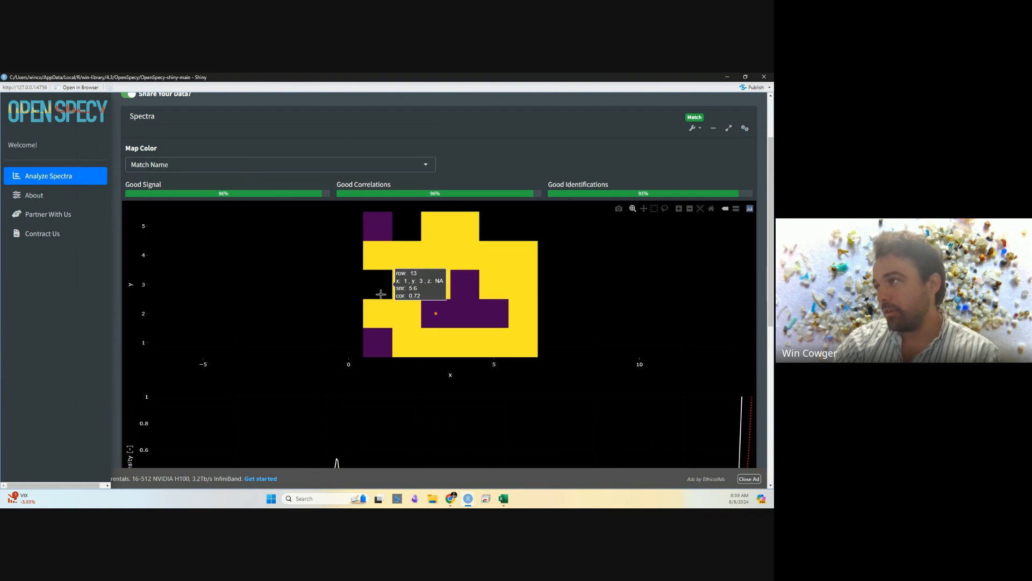
mouse_move(378, 287)
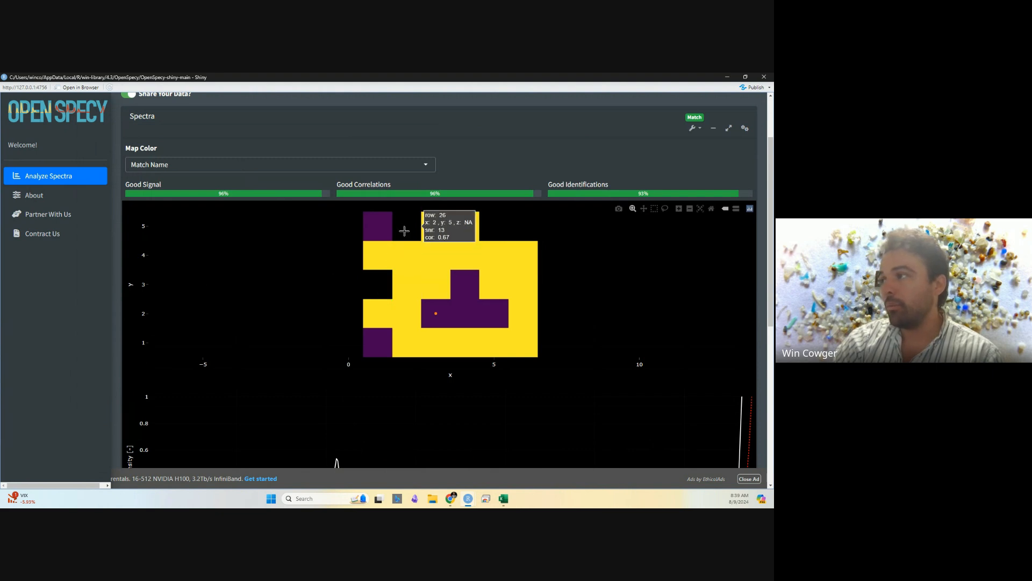
Turn off Threshold Signal-Noise in the Preprocessing settings and check the identification of the map cells at x 2, y 5 and x 1, y 3
scroll(388, 277, "up", 2)
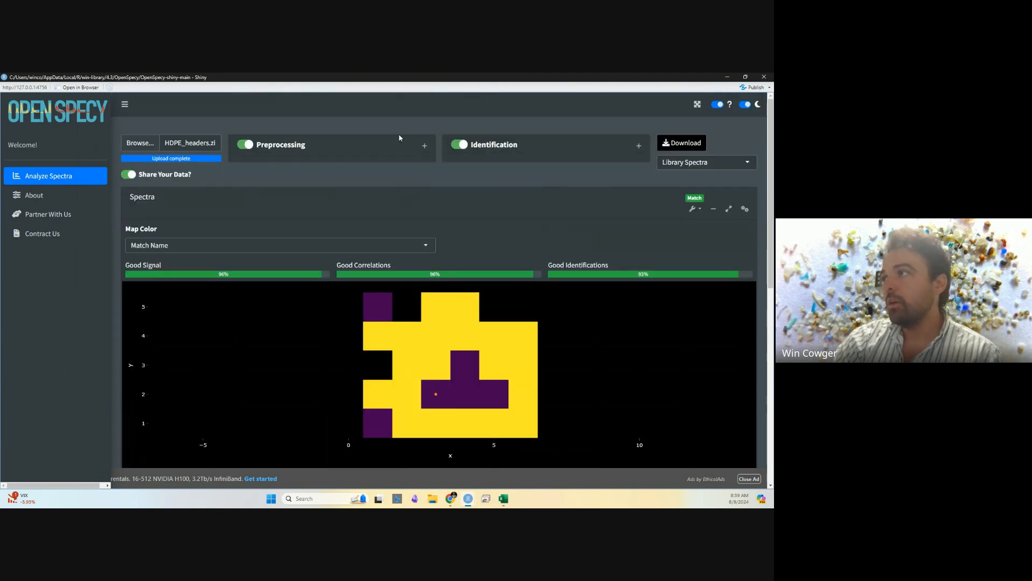
left_click(424, 145)
scroll(269, 188, "up", 1)
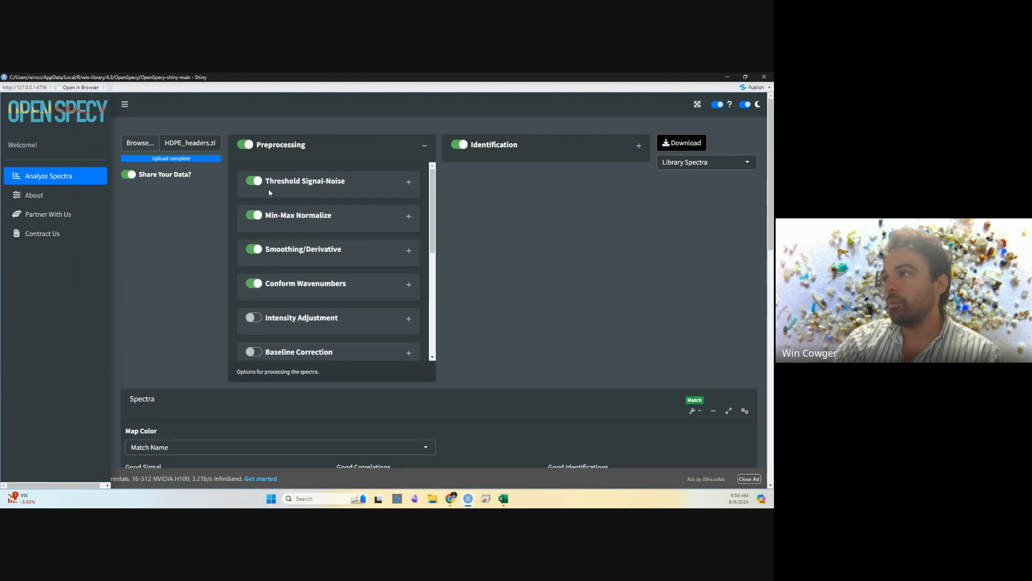
left_click(425, 146)
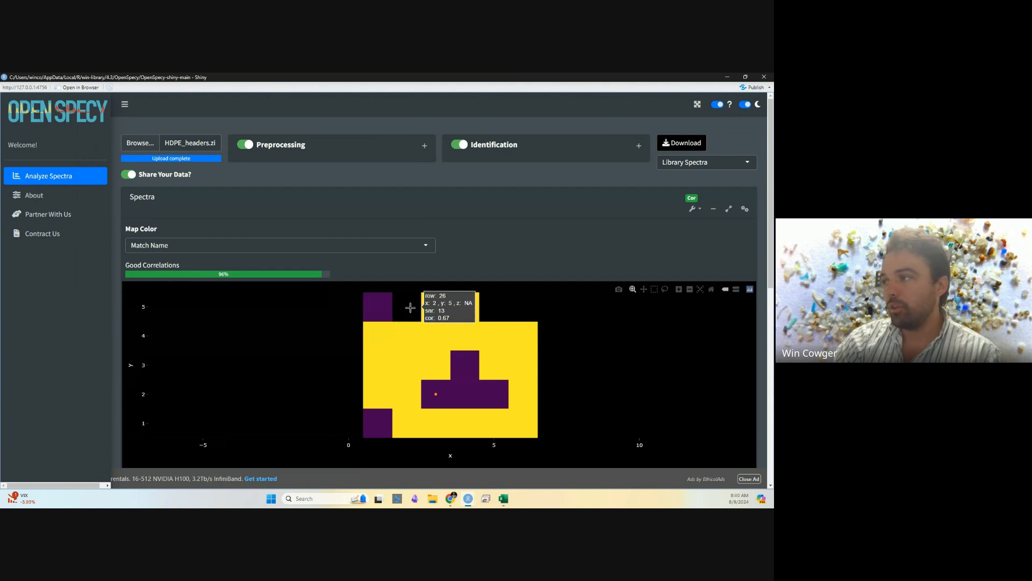
mouse_move(375, 364)
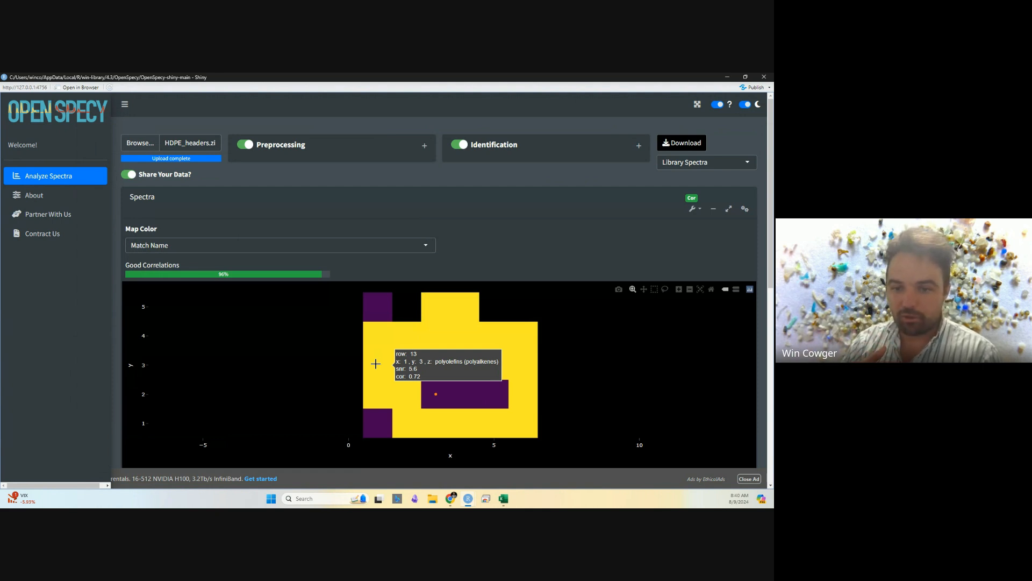
Expand Threshold Correlation in the Identification settings and compare its minimum value and histogram with the map
left_click(639, 146)
scroll(629, 183, "down", 1)
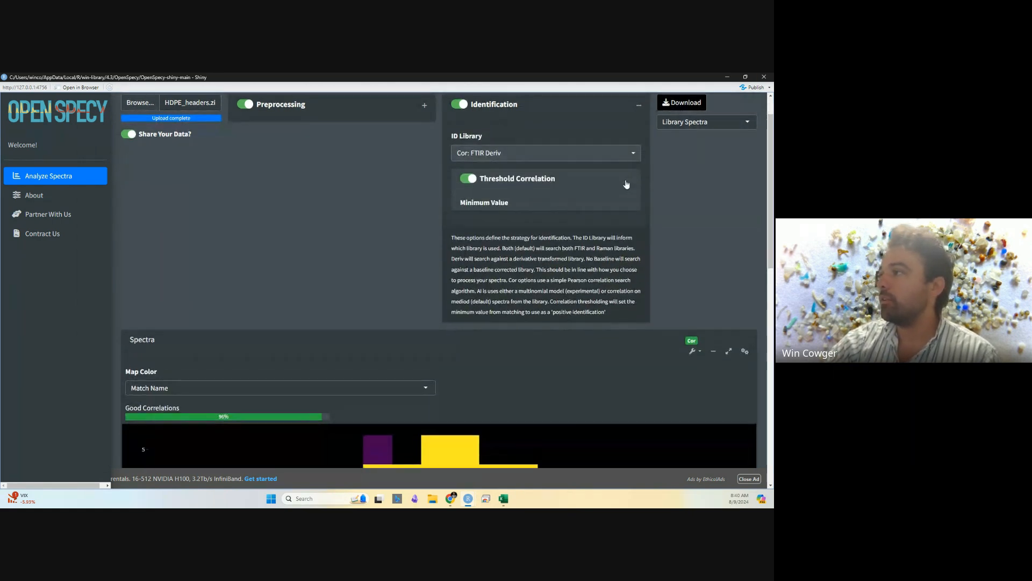
scroll(482, 212, "down", 1)
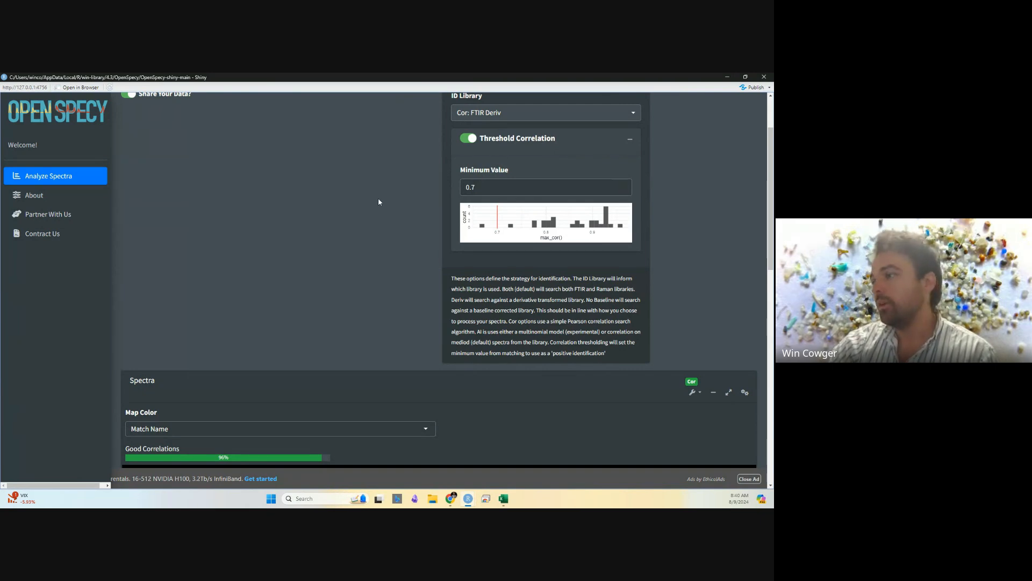
scroll(377, 204, "down", 3)
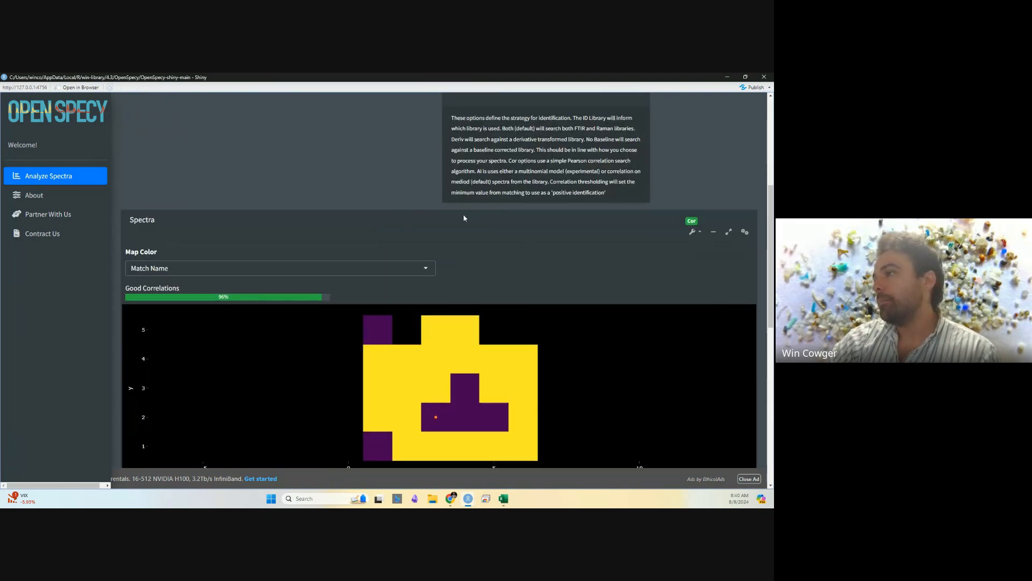
scroll(462, 214, "up", 3)
scroll(398, 408, "down", 3)
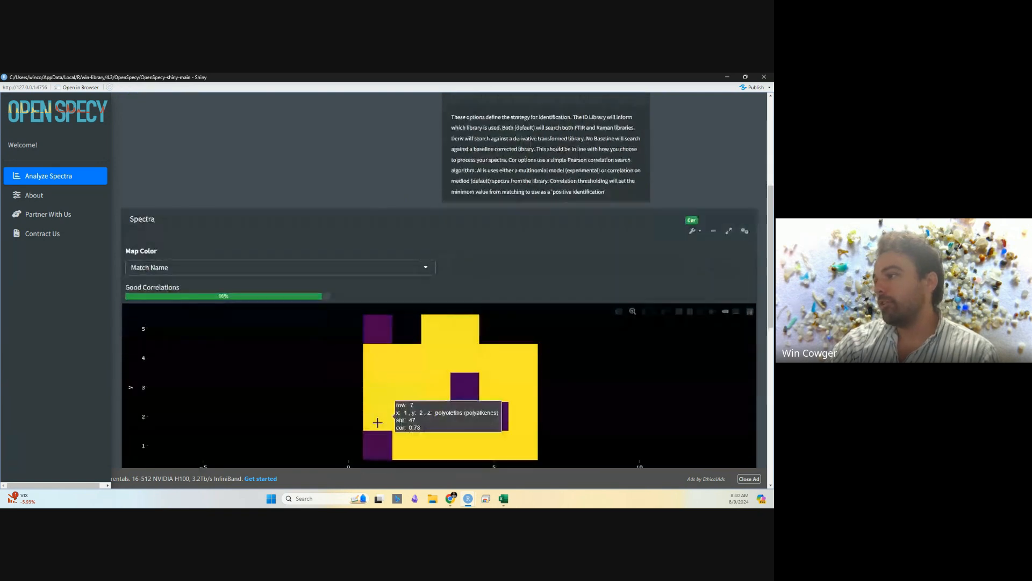
Select the unidentified map cell at x 2, y 5 and examine its spectrum against the library match and match details
left_click(413, 329)
scroll(409, 344, "down", 5)
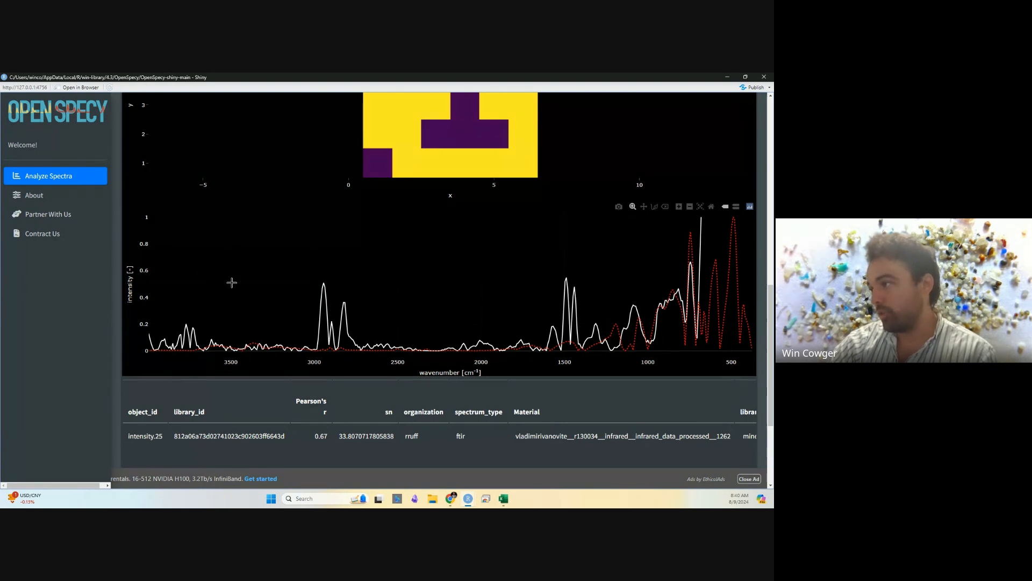
scroll(286, 277, "up", 2)
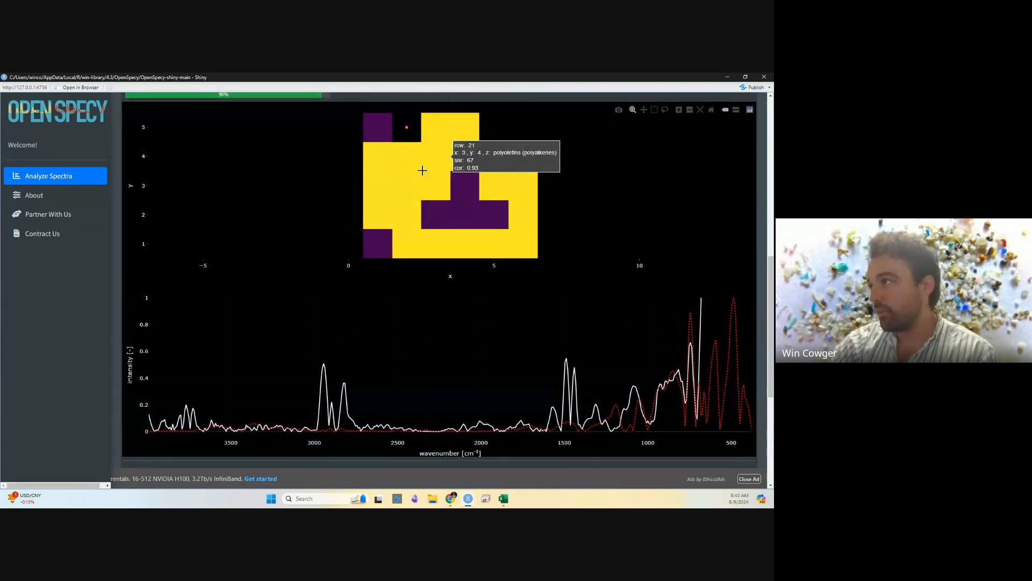
mouse_move(370, 127)
scroll(431, 166, "up", 3)
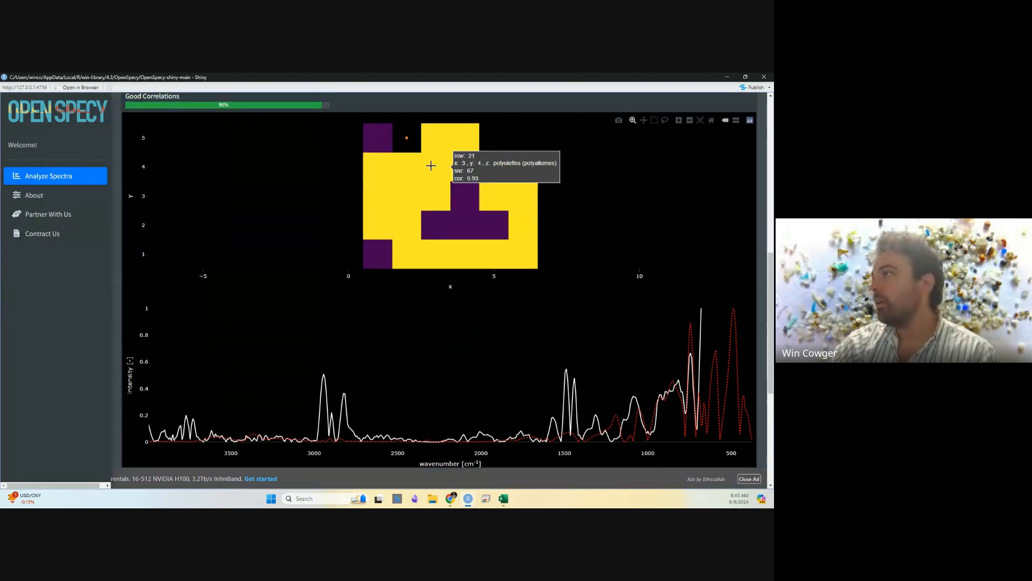
scroll(457, 243, "up", 7)
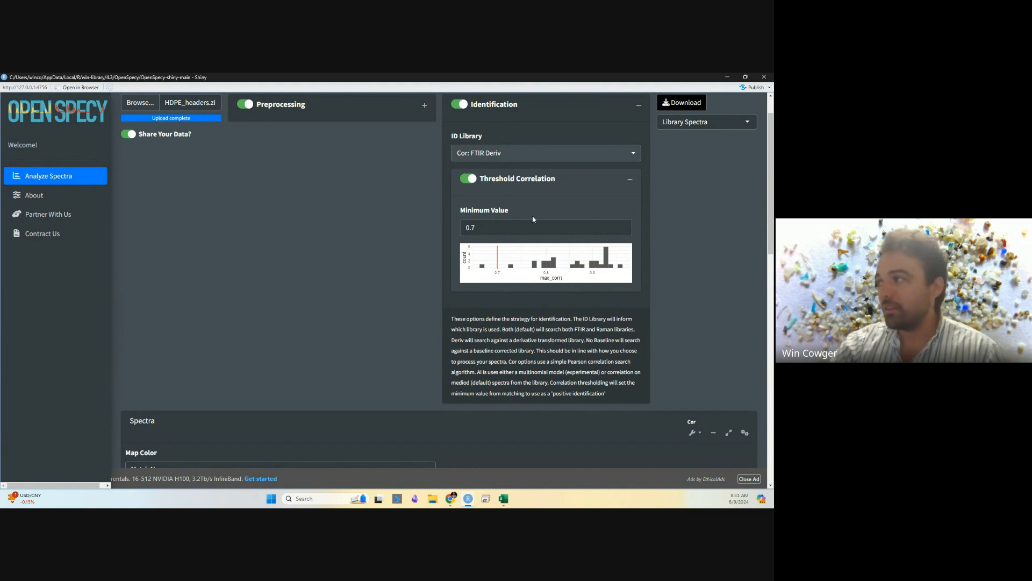
Try a correlation threshold minimum of 0.6, check the map, restore the minimum to 0.7, and collapse the threshold settings
left_click(624, 231)
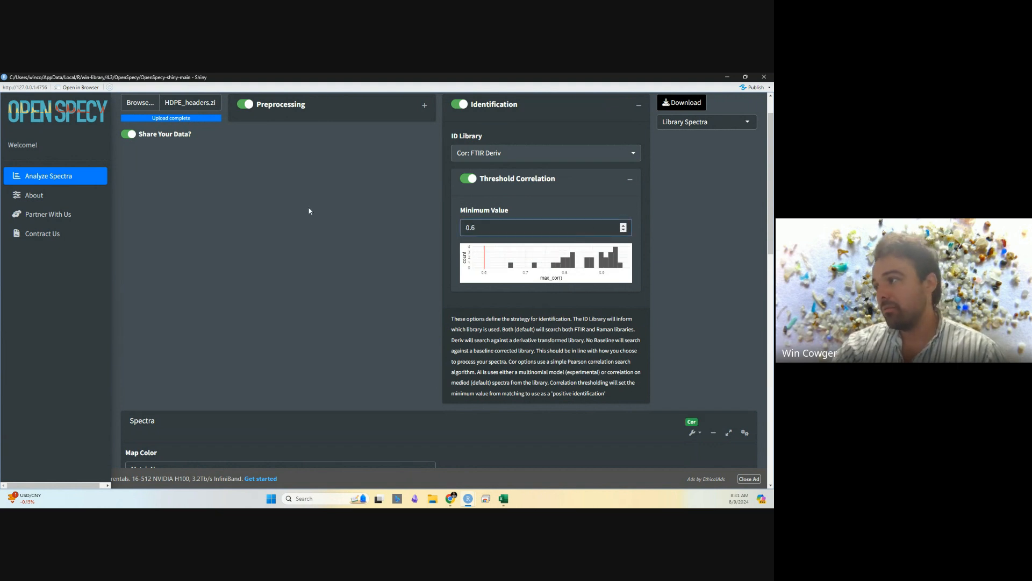
scroll(309, 212, "down", 3)
scroll(315, 218, "up", 1)
scroll(317, 223, "up", 2)
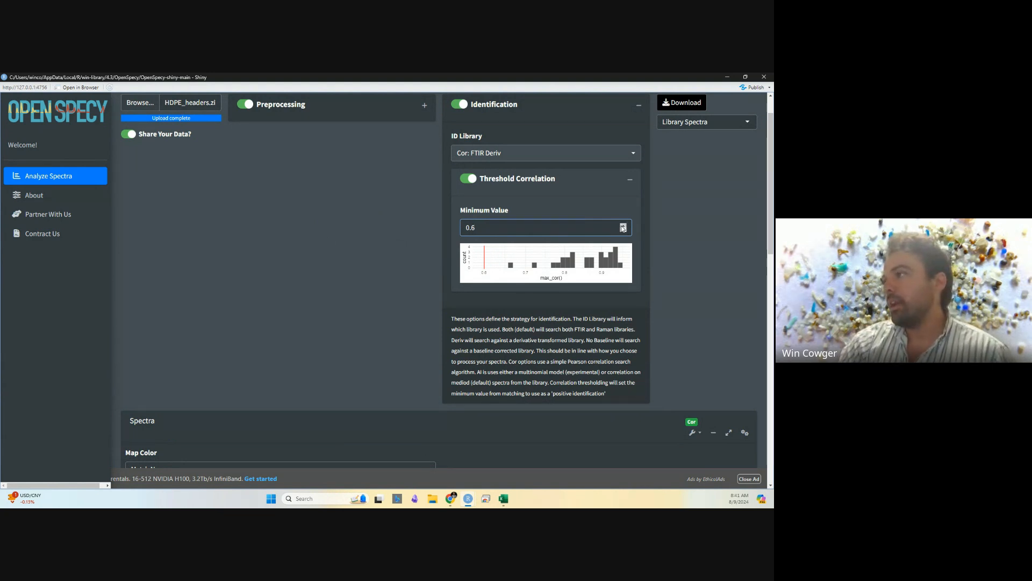
left_click(622, 226)
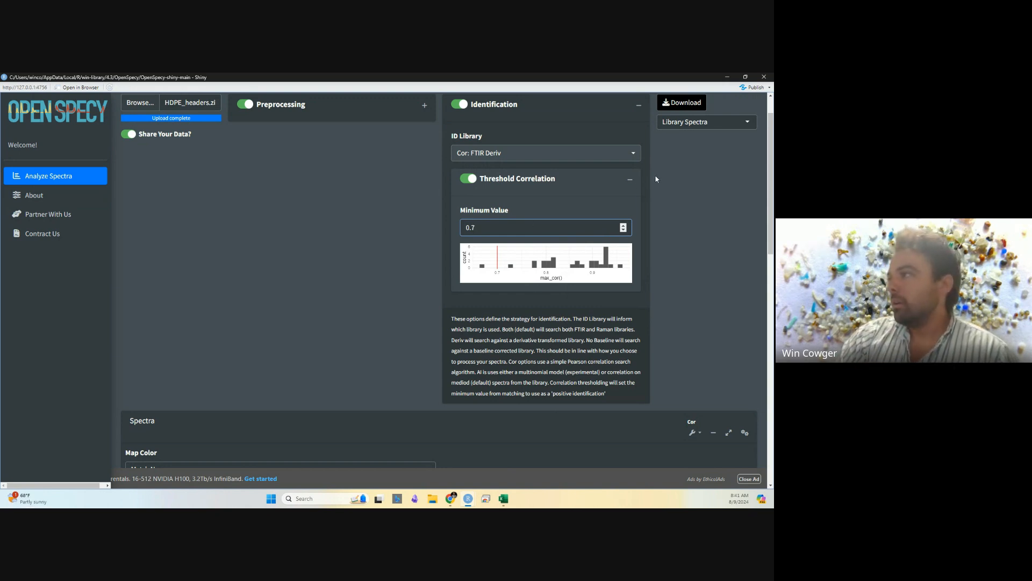
left_click(630, 180)
scroll(274, 226, "down", 3)
scroll(278, 235, "up", 5)
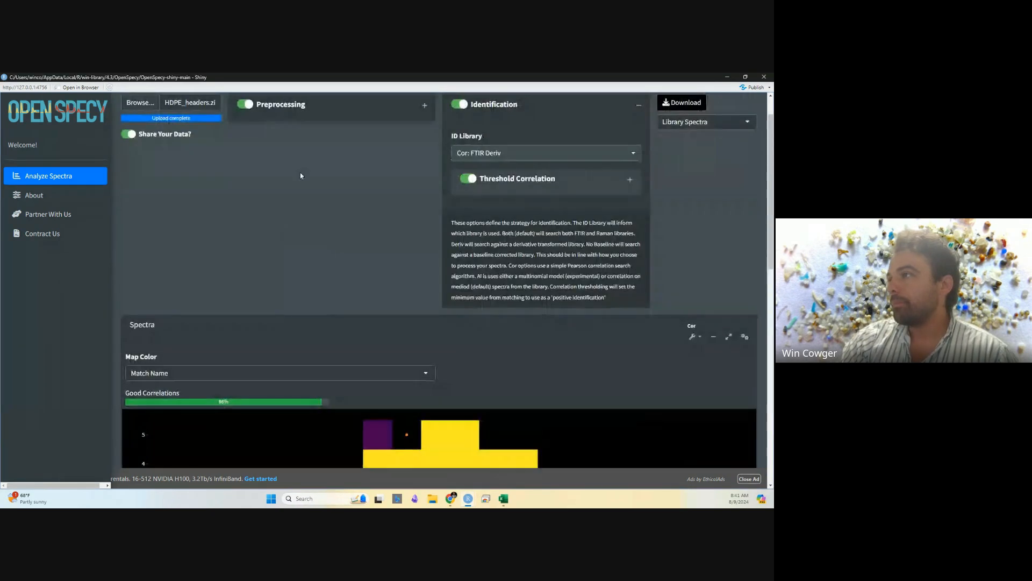
Turn on Threshold Signal-Noise in the Preprocessing settings with a minimum value of 4, and collapse the Preprocessing and Identification settings
left_click(424, 145)
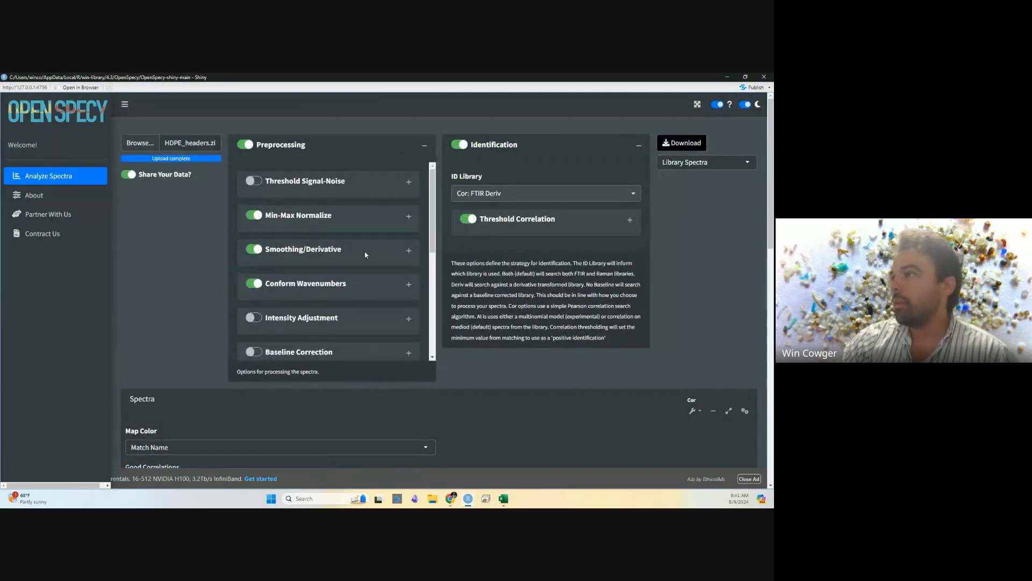
left_click(254, 181)
left_click(409, 182)
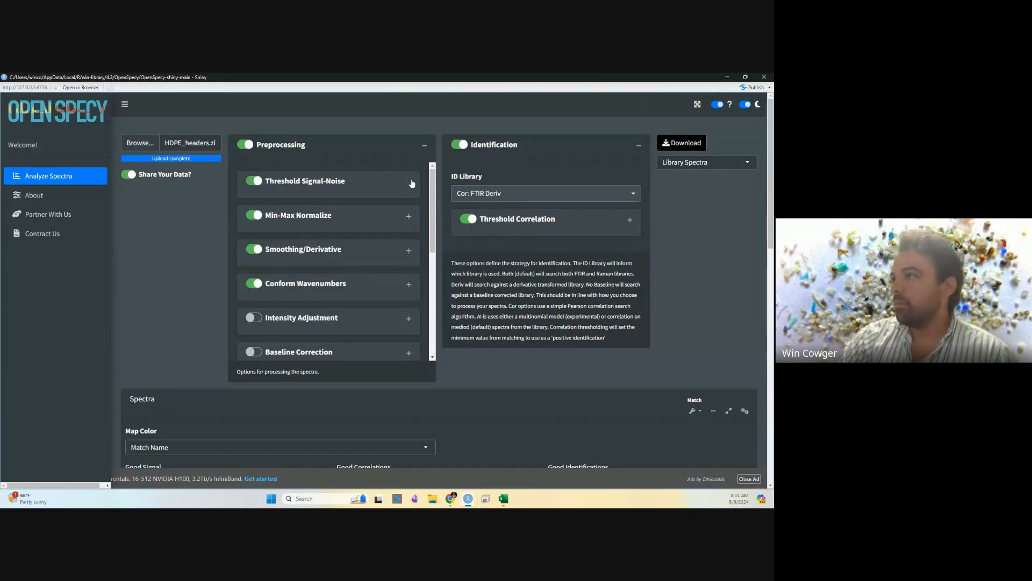
left_click(403, 233)
left_click(403, 233)
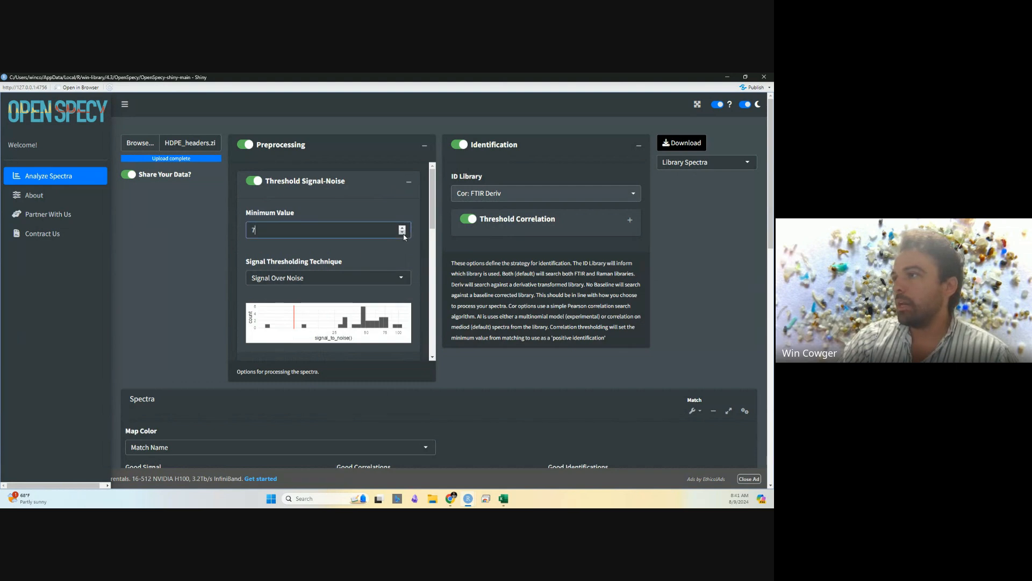
left_click(403, 232)
left_click(403, 233)
left_click(403, 232)
left_click(402, 233)
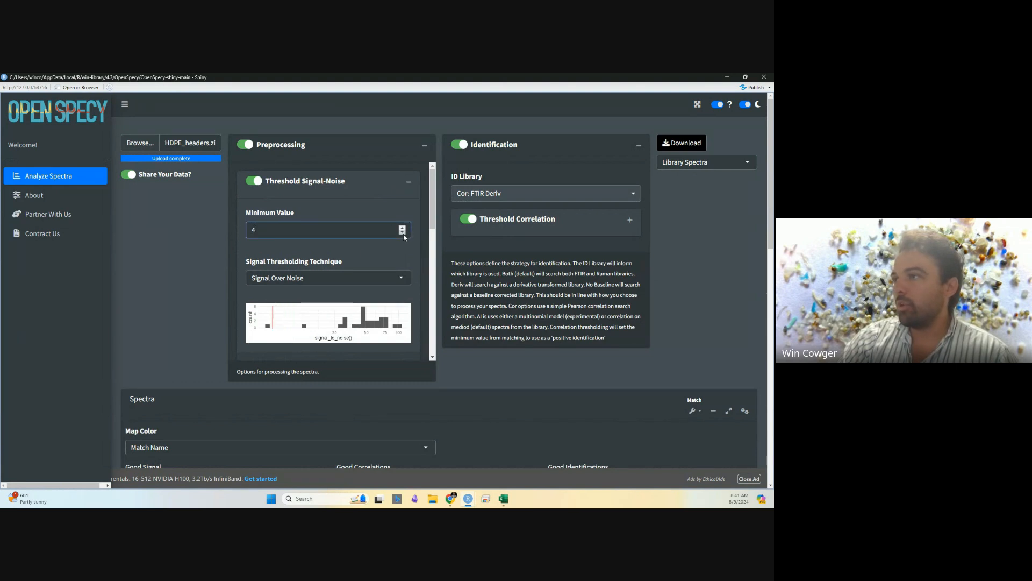
left_click(408, 184)
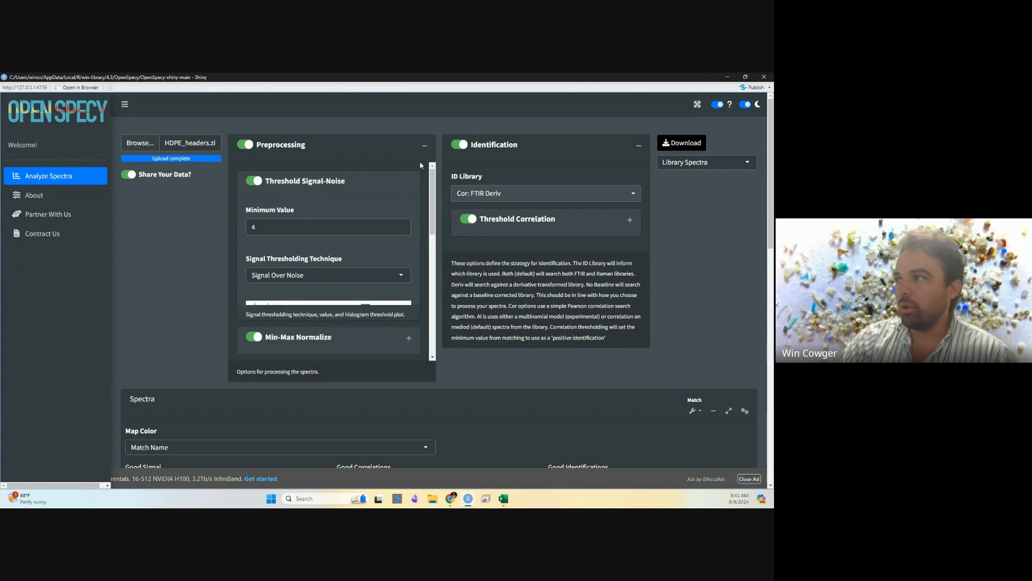
left_click(424, 145)
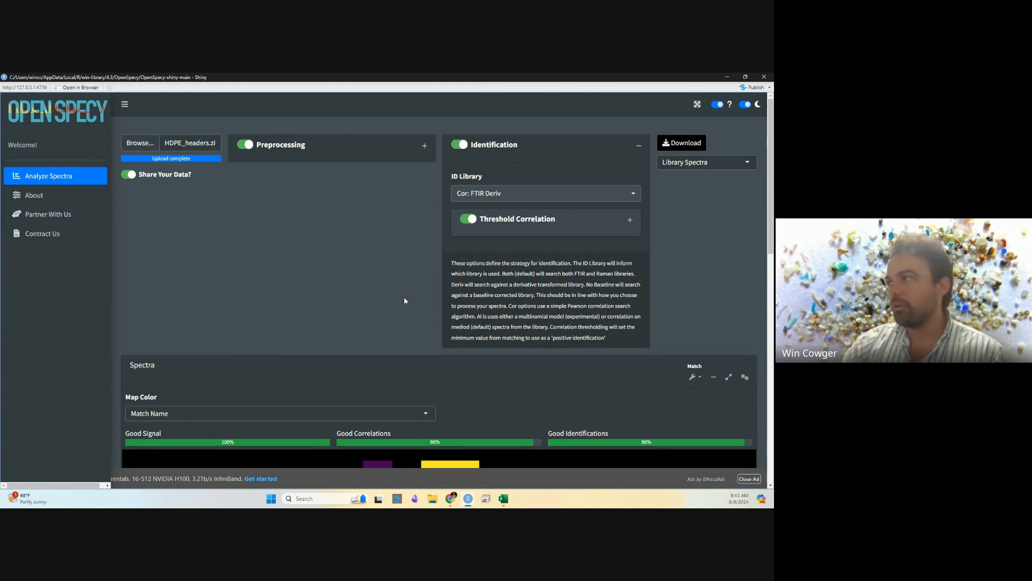
left_click(637, 145)
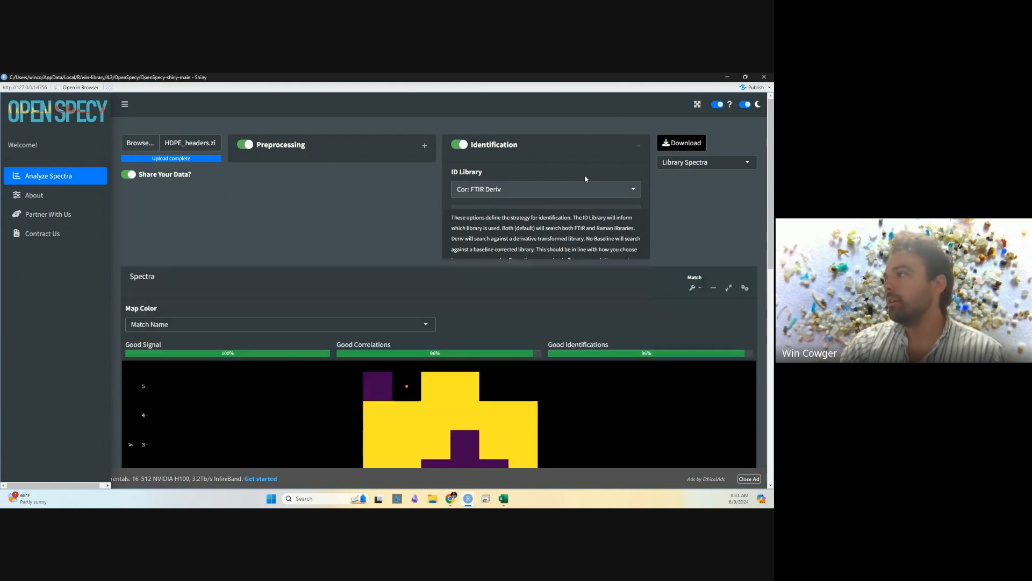
Review the Threshold Signal-Noise minimum value, technique and histogram in the Preprocessing settings, and collapse them again
left_click(423, 146)
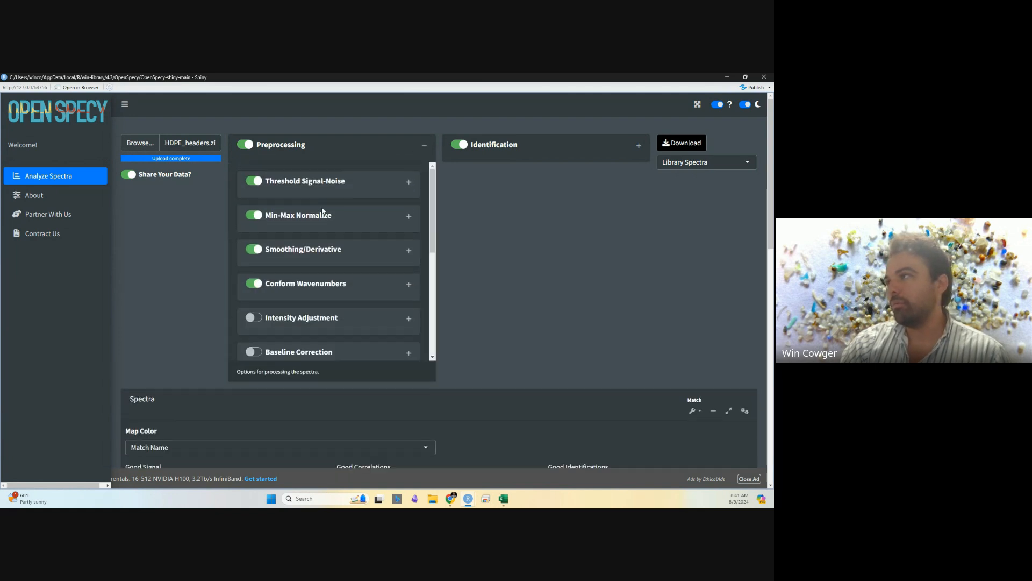
left_click(407, 182)
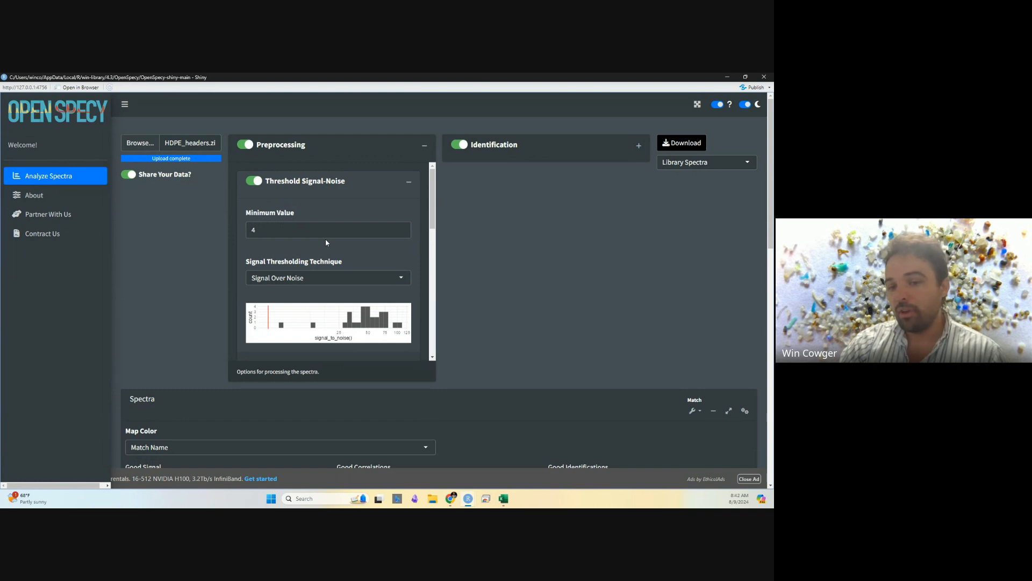
left_click(411, 187)
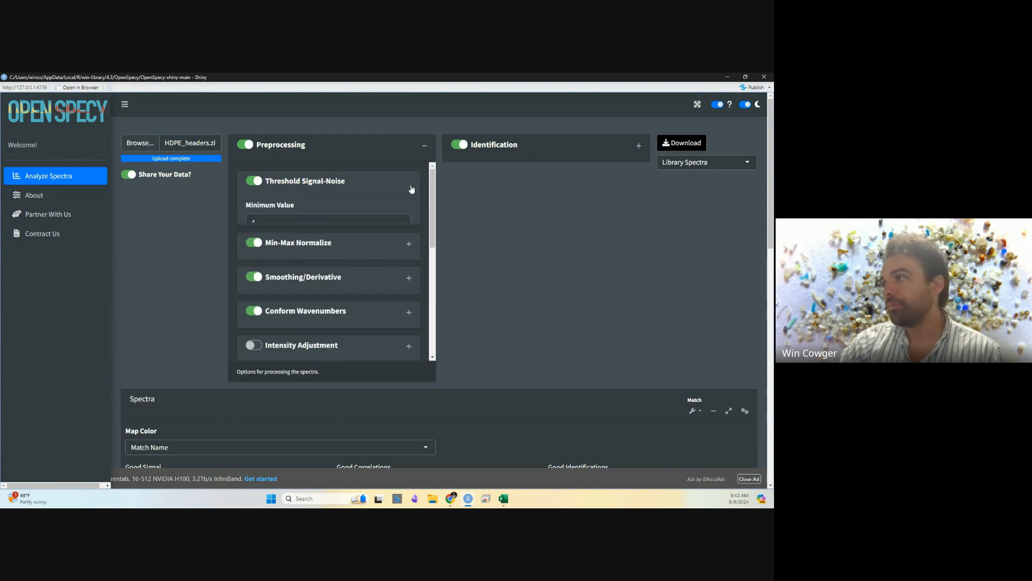
left_click(425, 146)
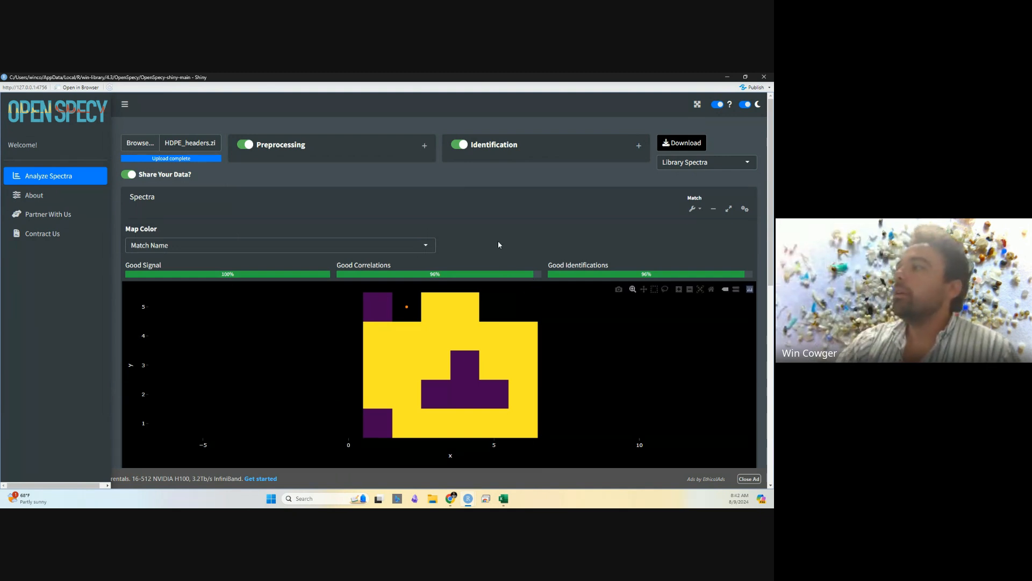
Review the Identification settings, collapse them, and compare the x 2, y 5 cell's spectrum with its library match
left_click(638, 151)
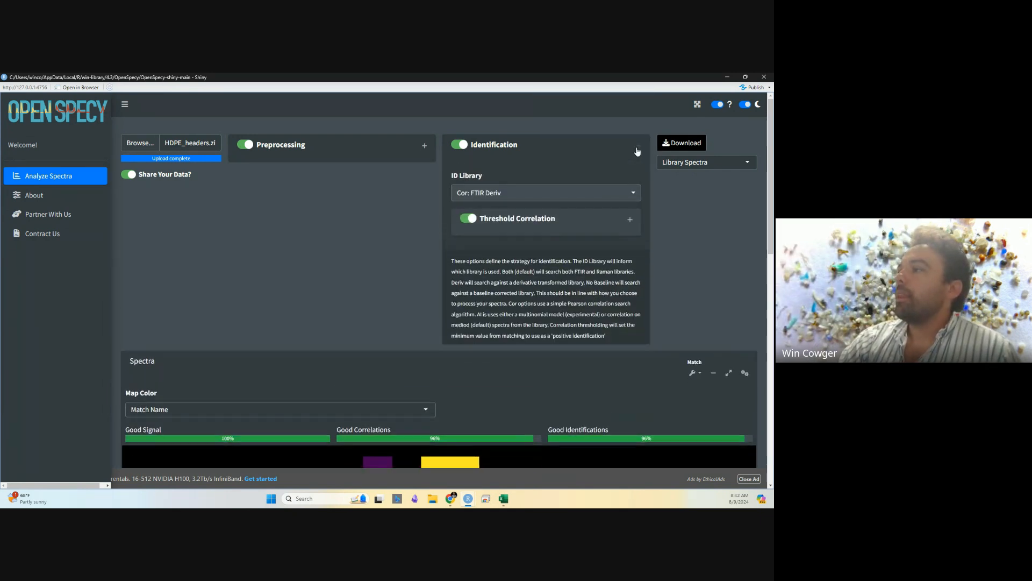
left_click(636, 152)
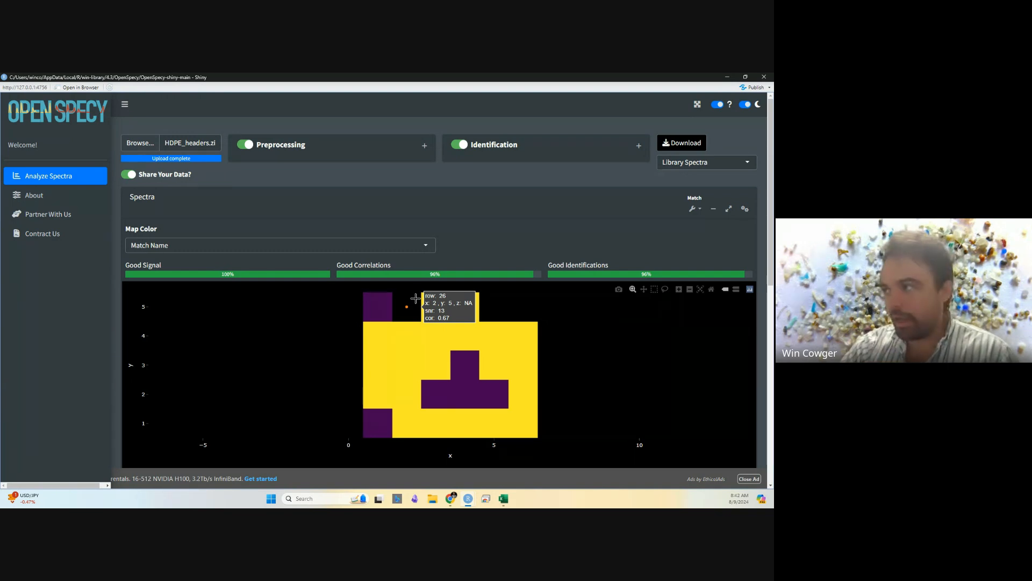
scroll(422, 325, "down", 5)
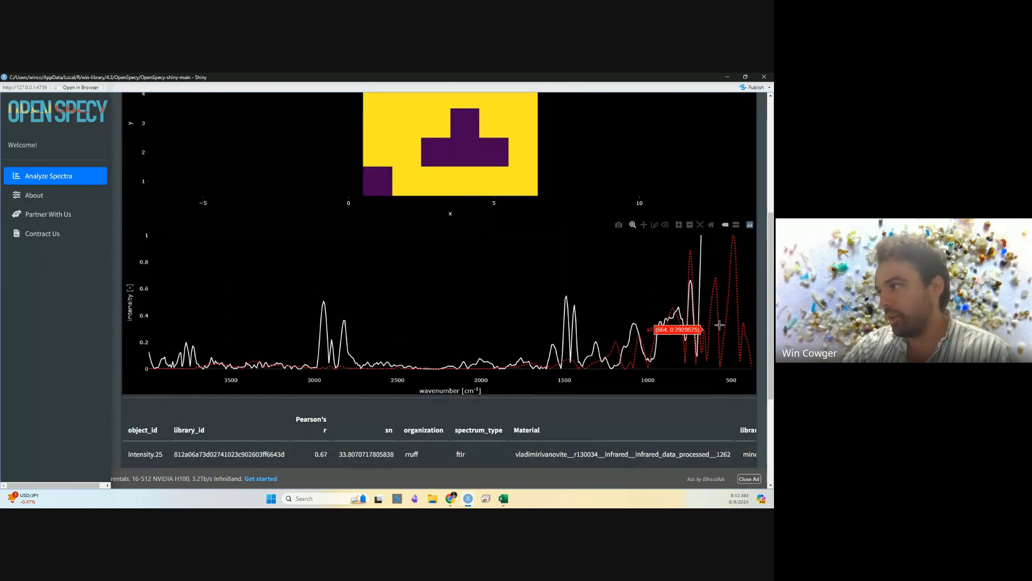
scroll(440, 309, "up", 3)
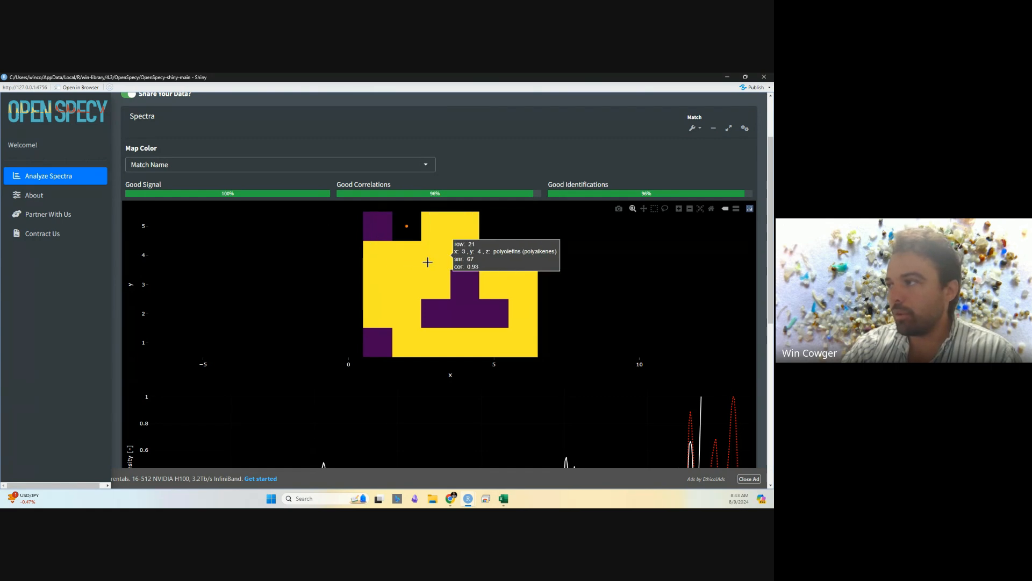
Select the map cell at x 5, y 4 and examine its spectrum against the library match and match details
left_click(502, 260)
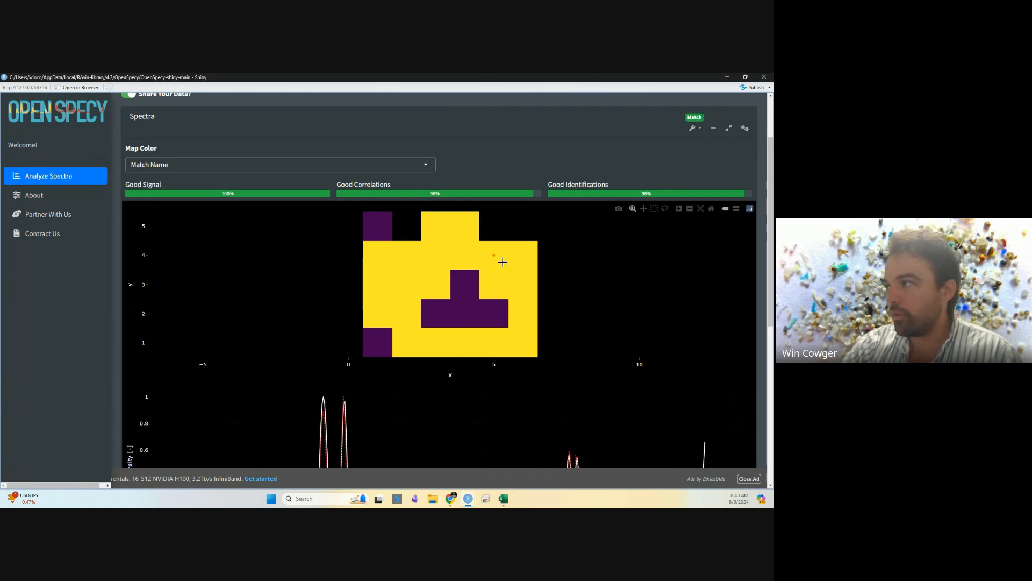
scroll(537, 306, "down", 2)
scroll(547, 316, "down", 3)
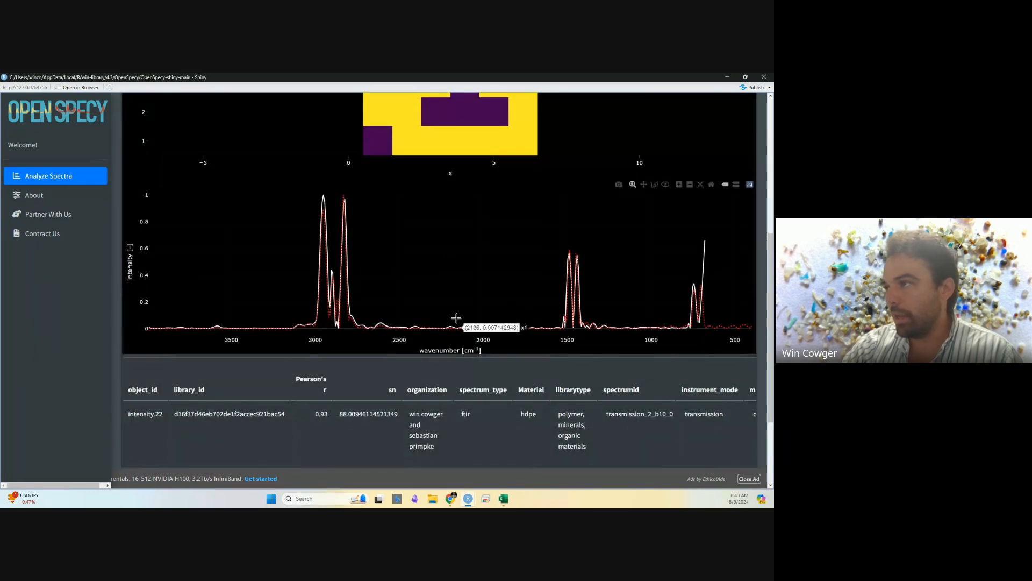
scroll(455, 317, "down", 1)
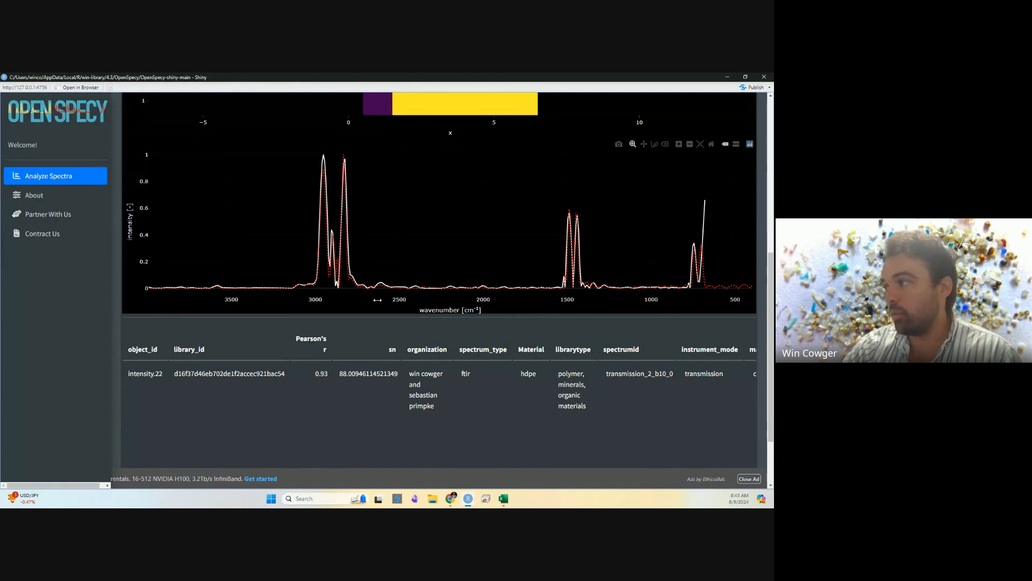
scroll(365, 301, "up", 4)
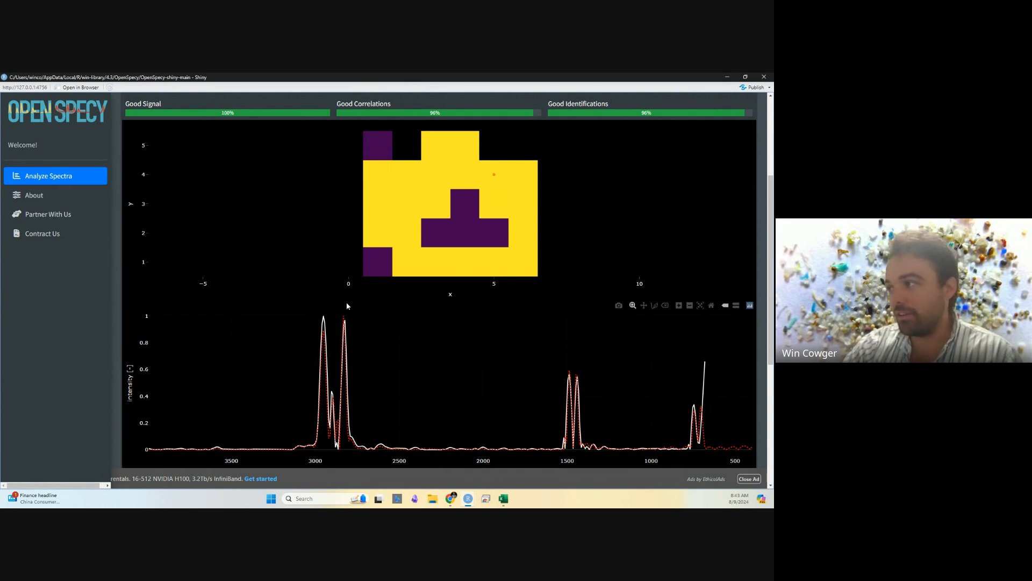
Select the other-plastic map cell at x 4, y 3 and examine its spectrum overlay and match metadata
left_click(469, 208)
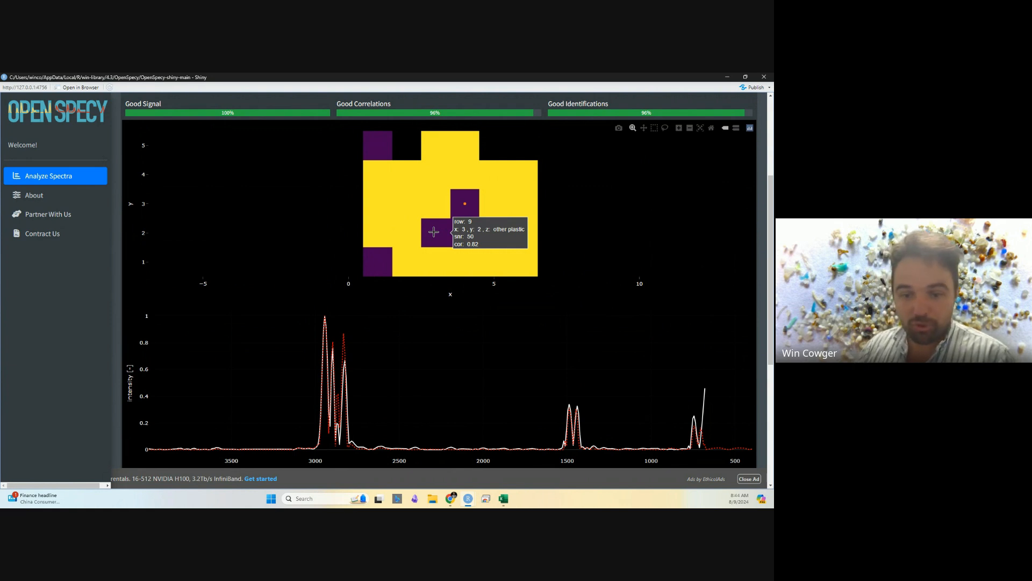
scroll(434, 231, "down", 5)
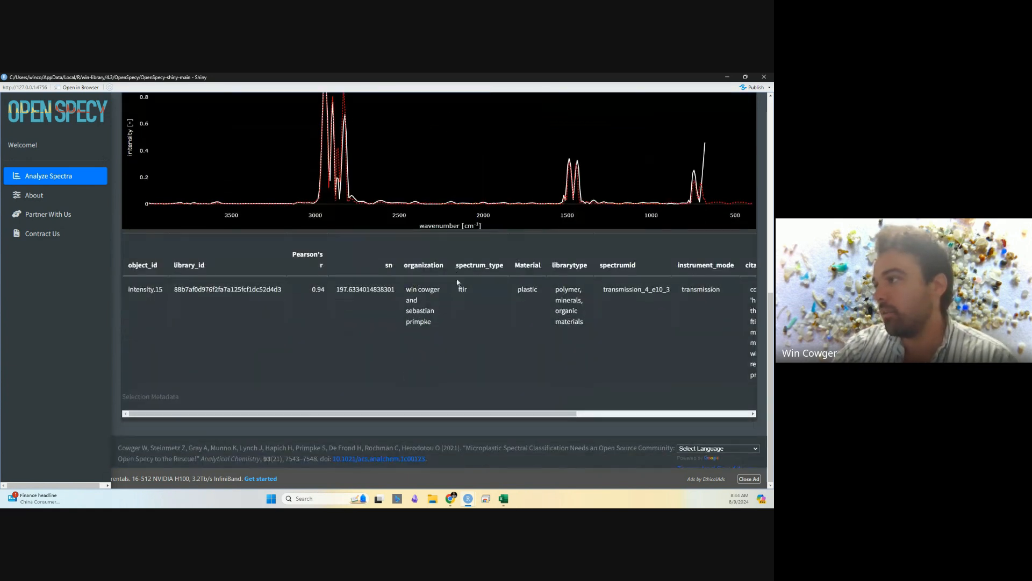
left_click_drag(321, 412, 301, 421)
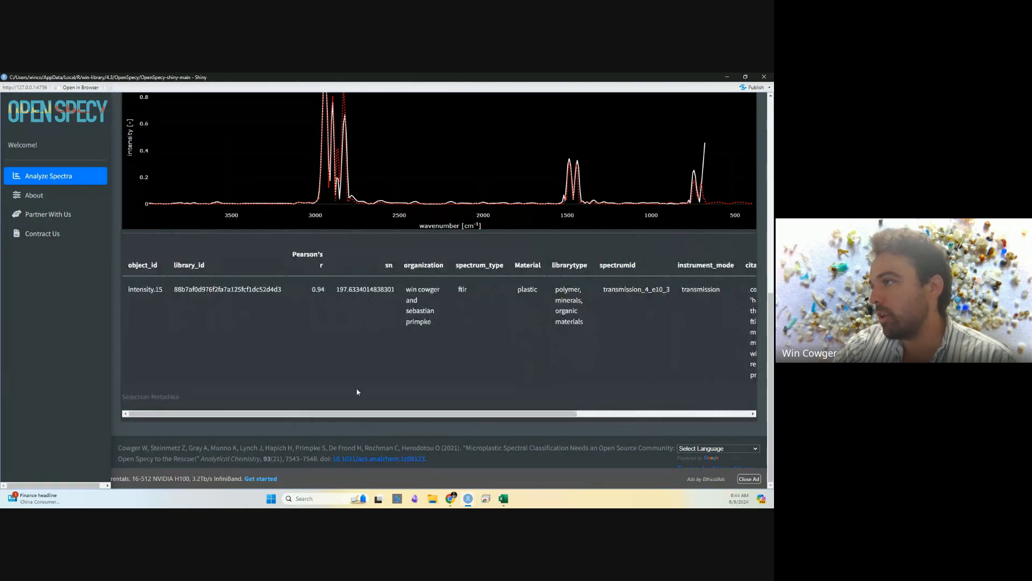
scroll(619, 383, "up", 5)
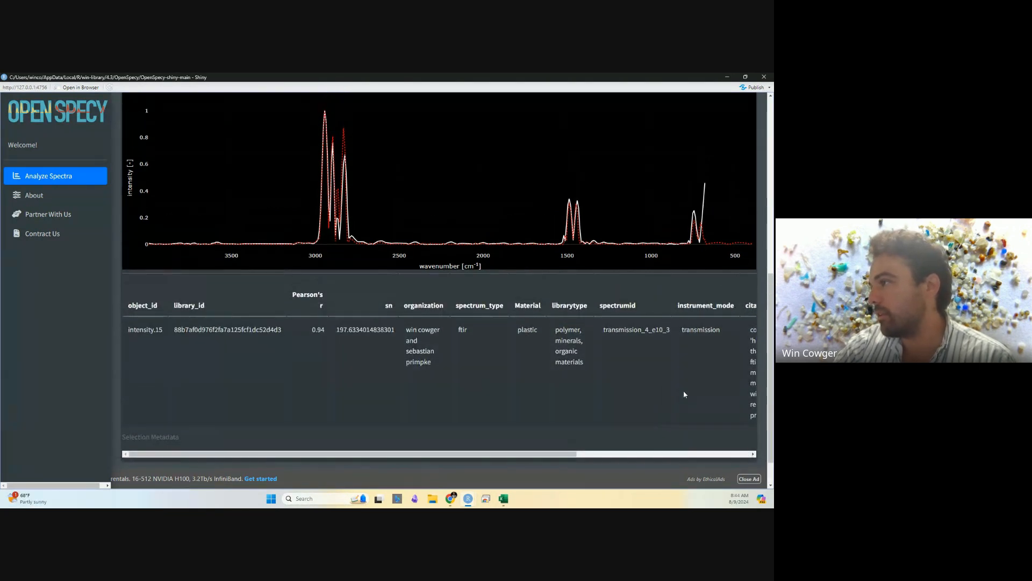
scroll(654, 335, "up", 5)
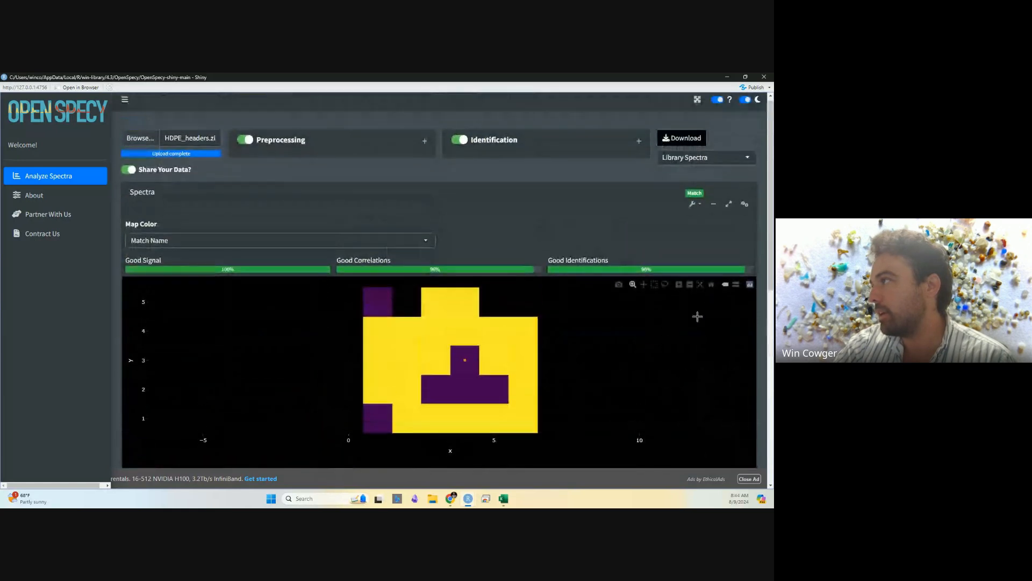
Show the table of selectable library matches for the x 4, y 3 cell, review the top matches, and hide the table
left_click(745, 210)
scroll(617, 317, "down", 3)
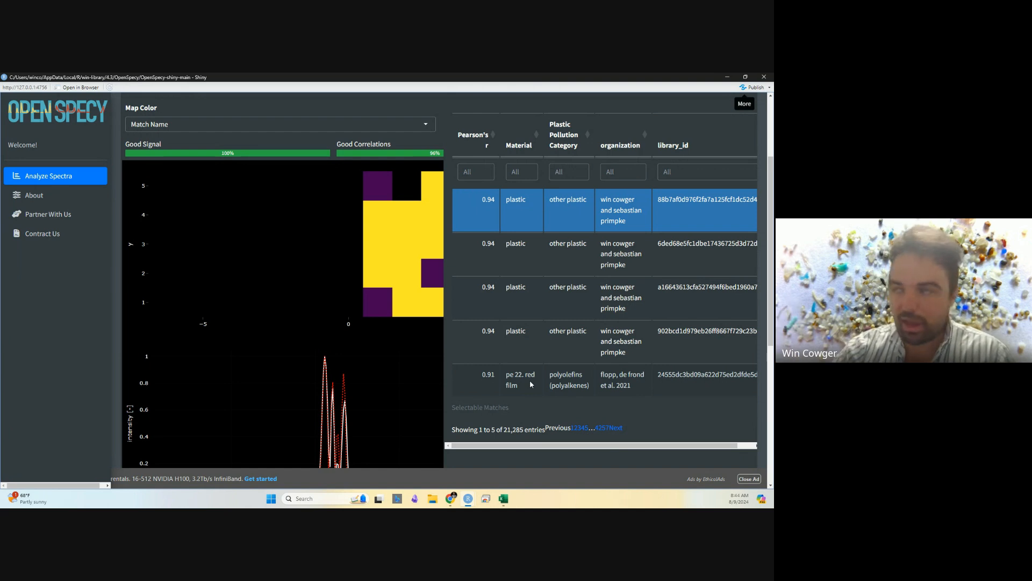
mouse_move(409, 215)
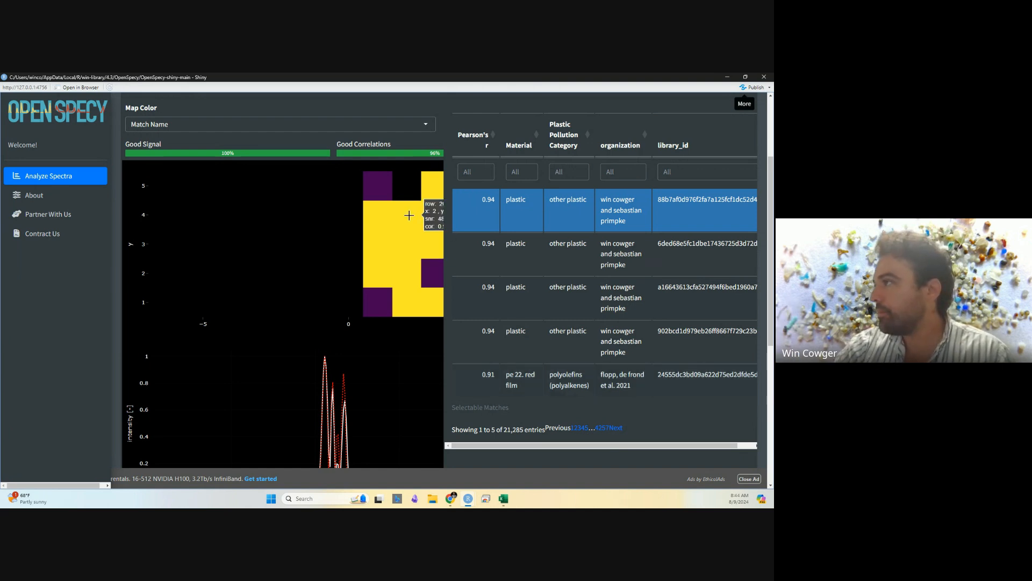
scroll(431, 220, "up", 2)
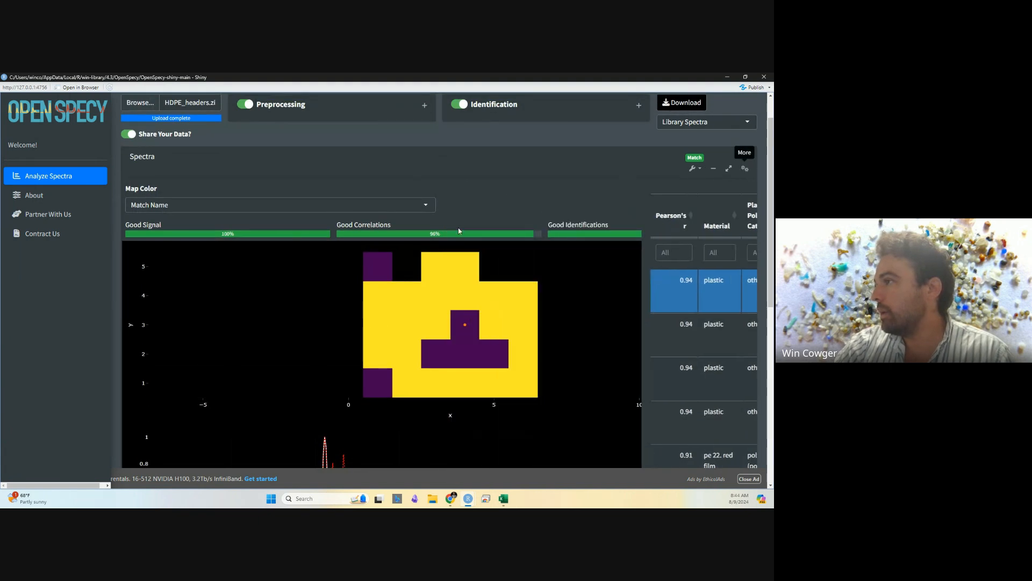
Select the other-plastic map cell at x 1, y 1 and examine its spectrum overlay and match metadata
mouse_move(418, 330)
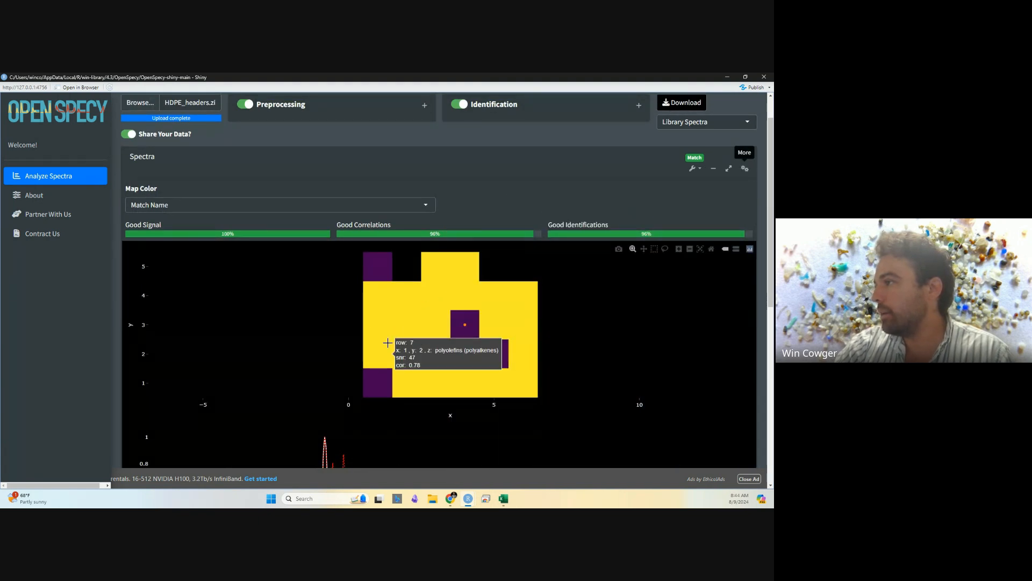
left_click(376, 379)
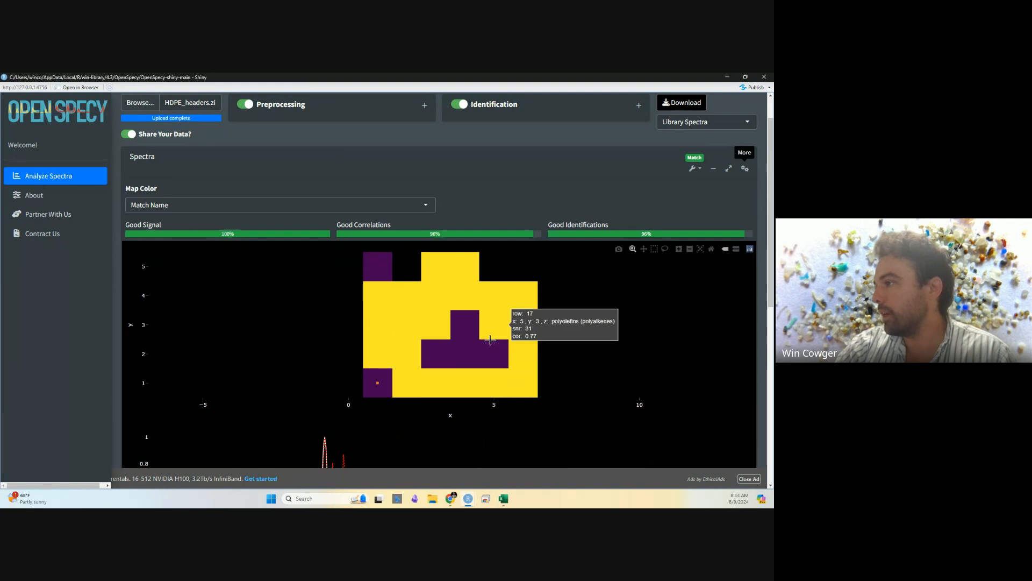
scroll(478, 333, "down", 4)
scroll(473, 325, "down", 1)
scroll(473, 329, "down", 1)
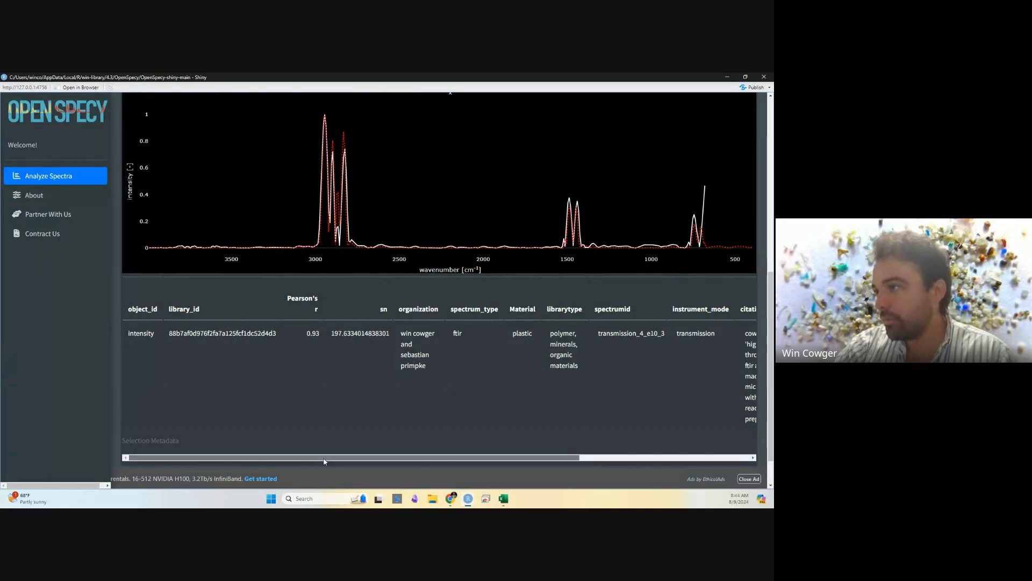
left_click_drag(329, 458, 285, 453)
right_click(280, 449)
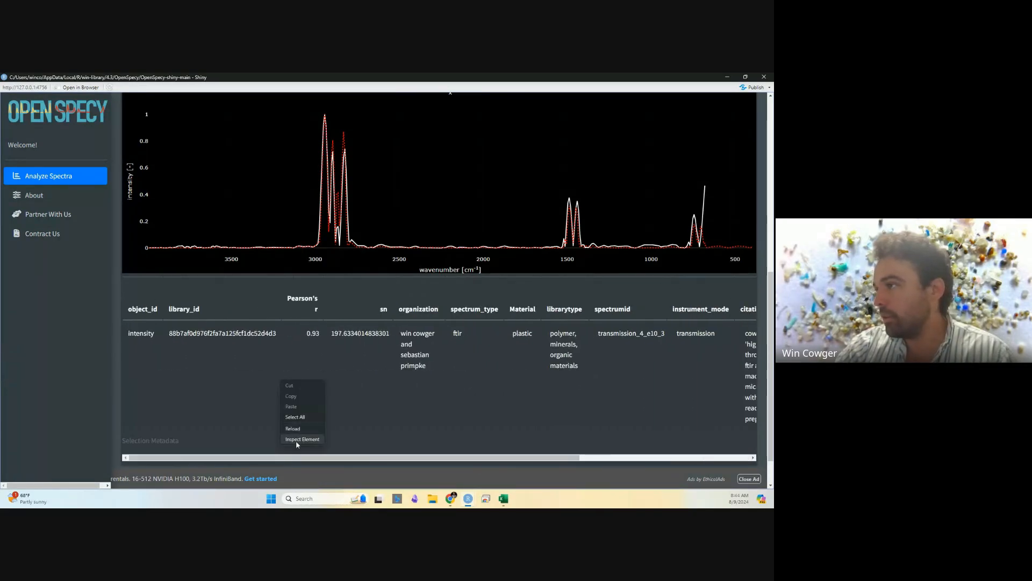
left_click(467, 289)
scroll(694, 353, "up", 6)
scroll(748, 186, "up", 2)
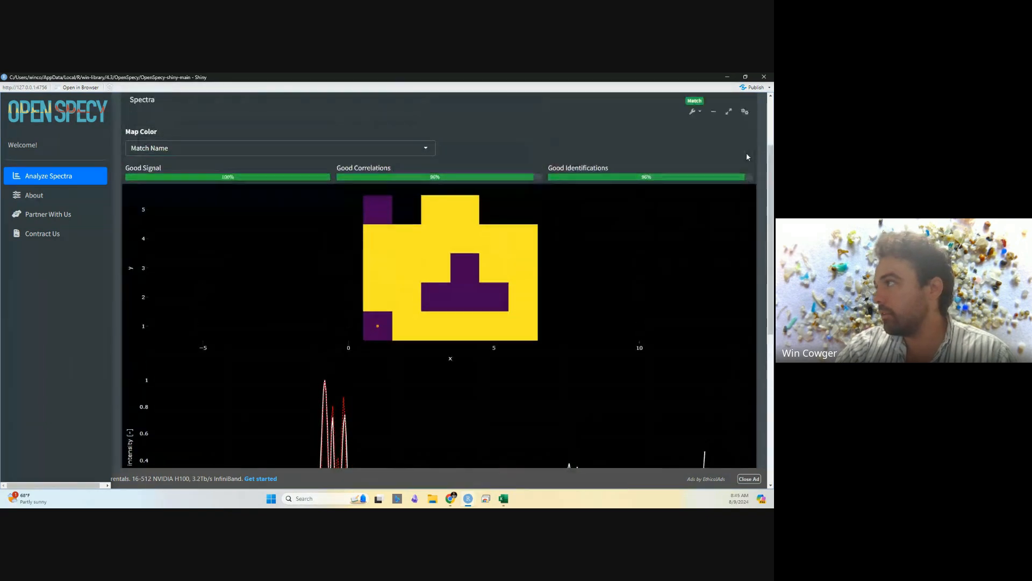
Show the selectable matches for the x 1, y 1 cell, compare the top materials, hide the table, and recheck the spectrum
left_click(745, 173)
scroll(602, 345, "down", 2)
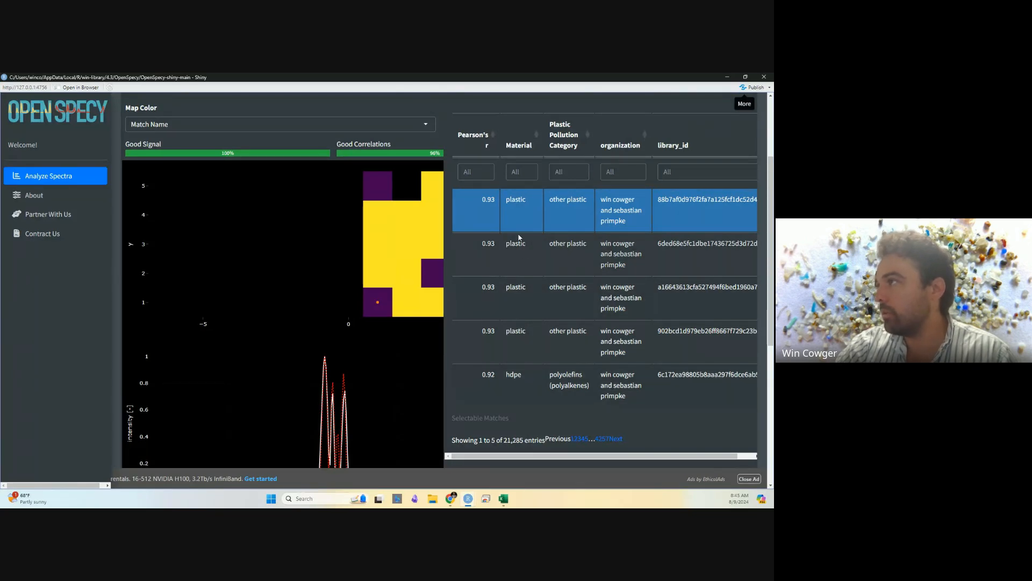
scroll(577, 266, "up", 1)
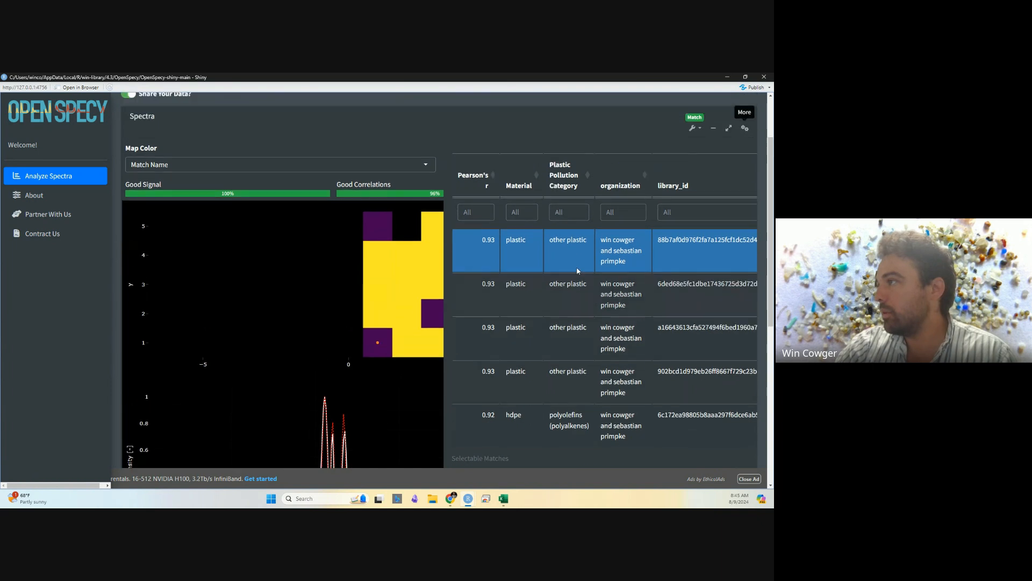
left_click(745, 130)
scroll(463, 371, "down", 2)
scroll(463, 374, "down", 2)
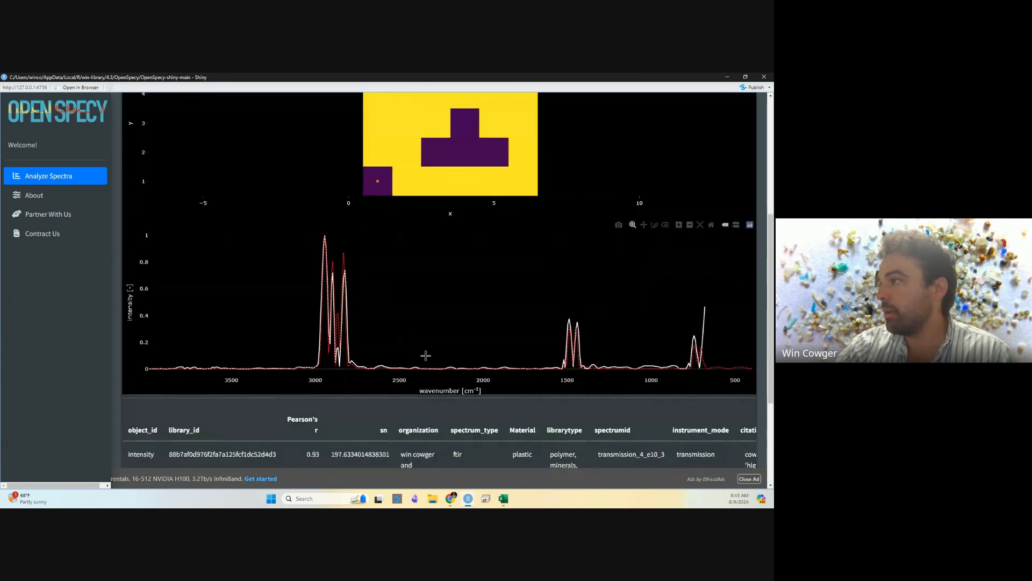
scroll(428, 350, "up", 2)
scroll(409, 252, "up", 2)
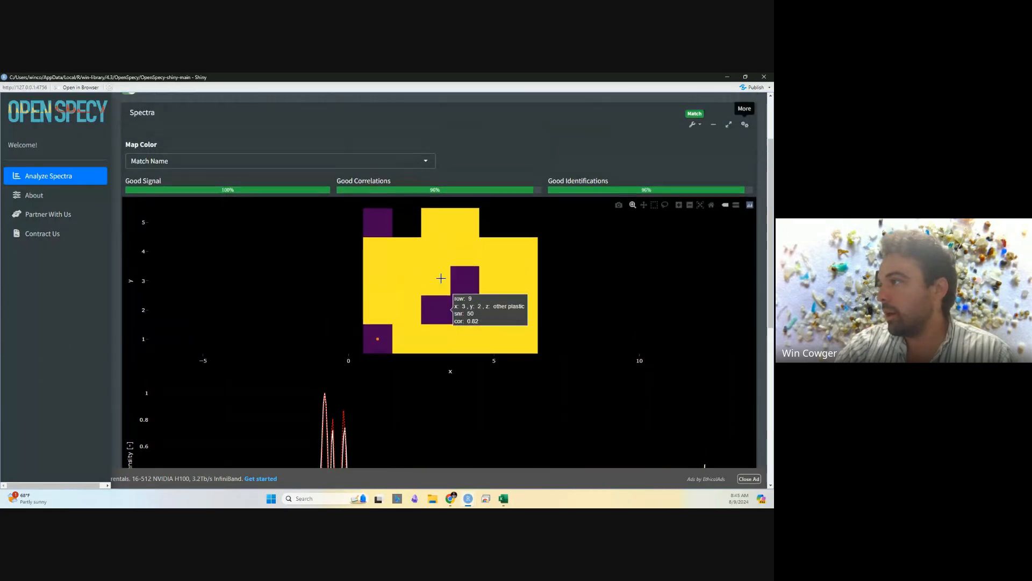
Set the map color to Correlation and inspect the values of individual cells, including x 1, y 5 and x 5, y 2
scroll(322, 249, "up", 2)
left_click(308, 246)
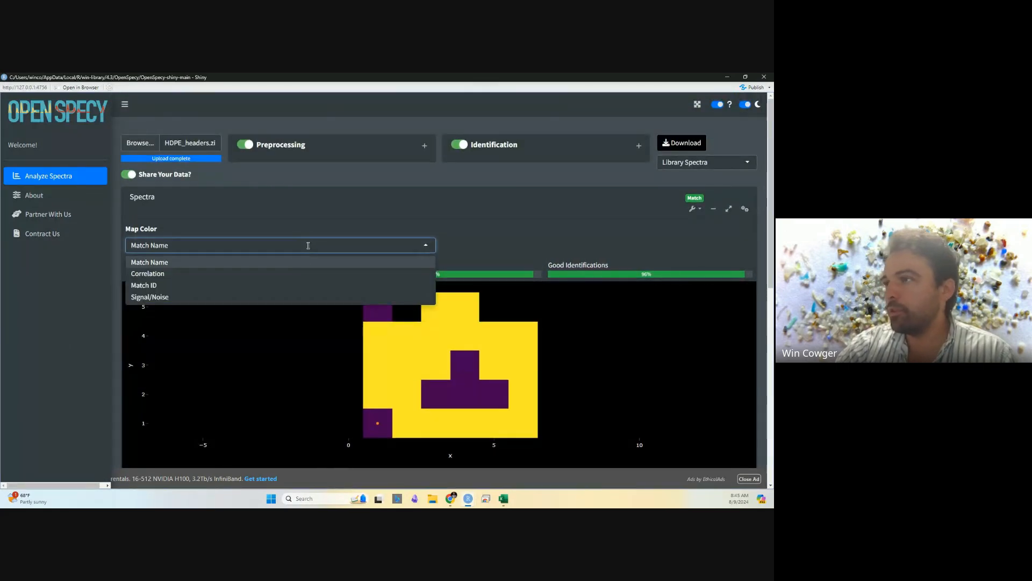
left_click(279, 274)
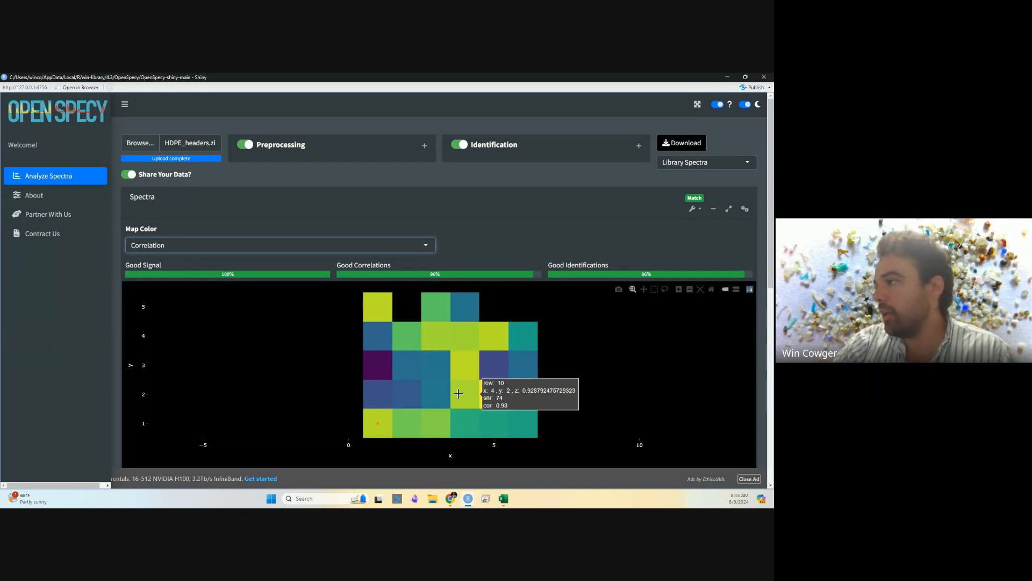
mouse_move(391, 325)
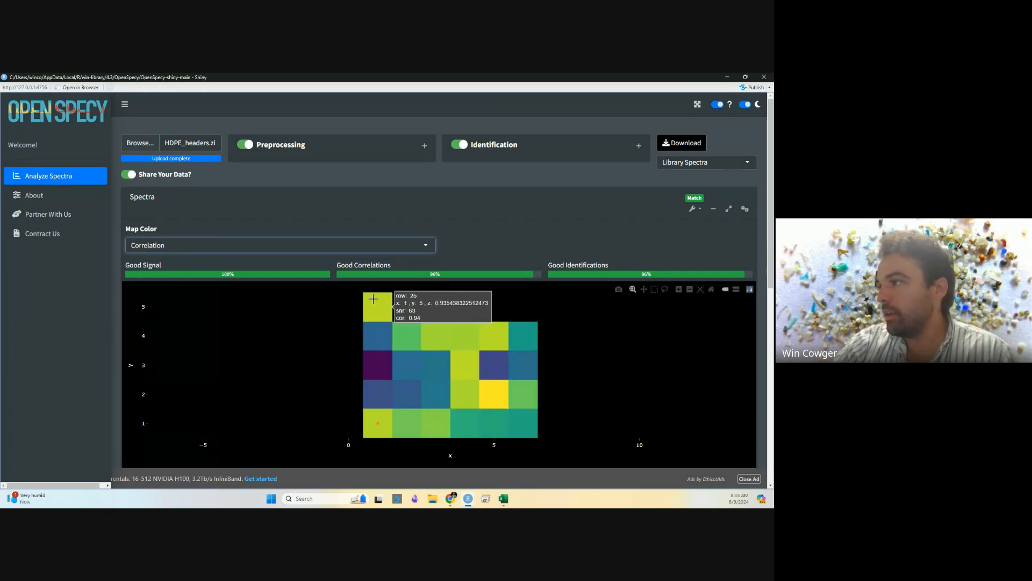
mouse_move(496, 398)
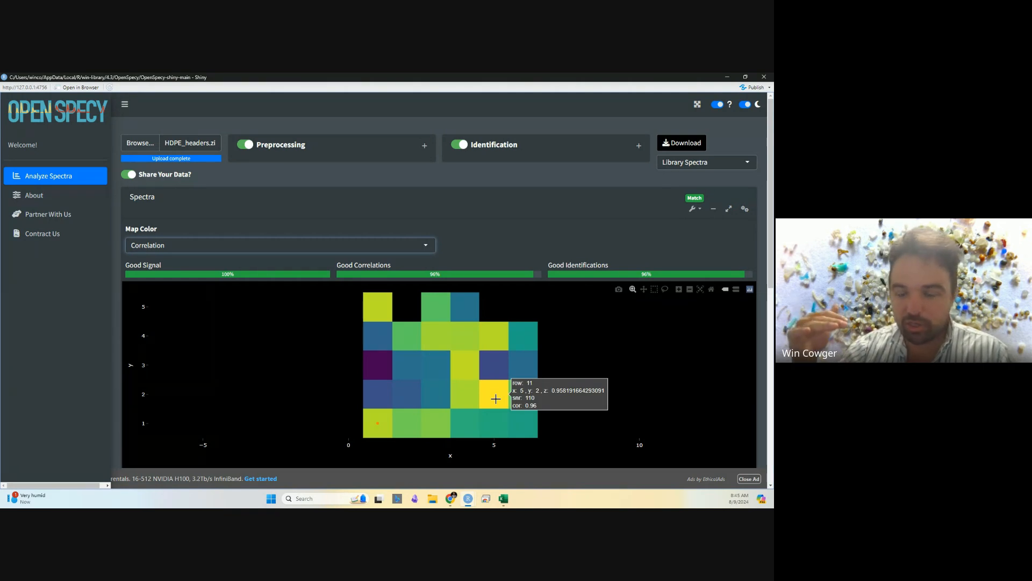
mouse_move(383, 373)
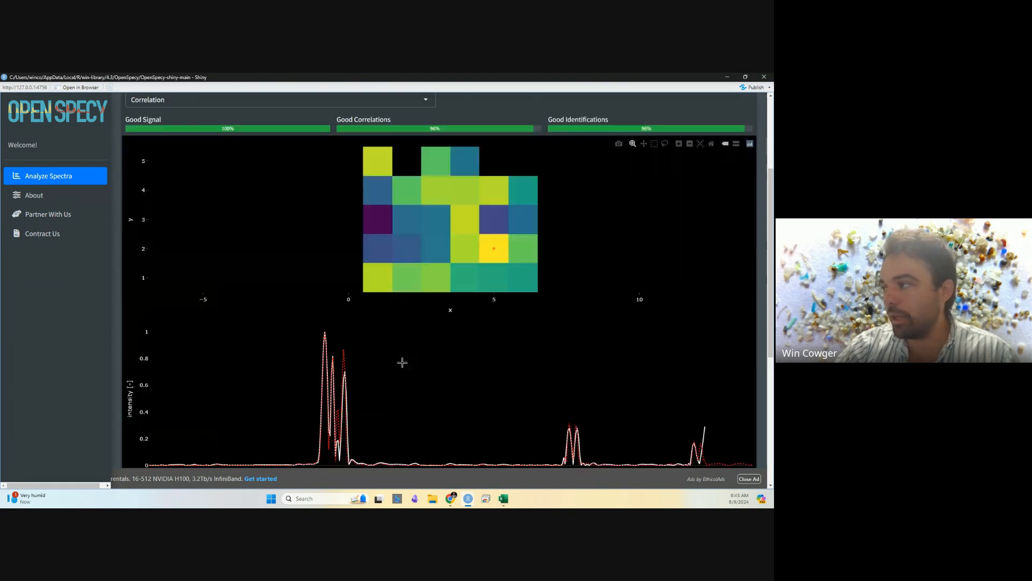
Examine the spectrum overlay and match details of the selected cell at x 5, y 2
scroll(420, 377, "down", 6)
scroll(403, 366, "up", 1)
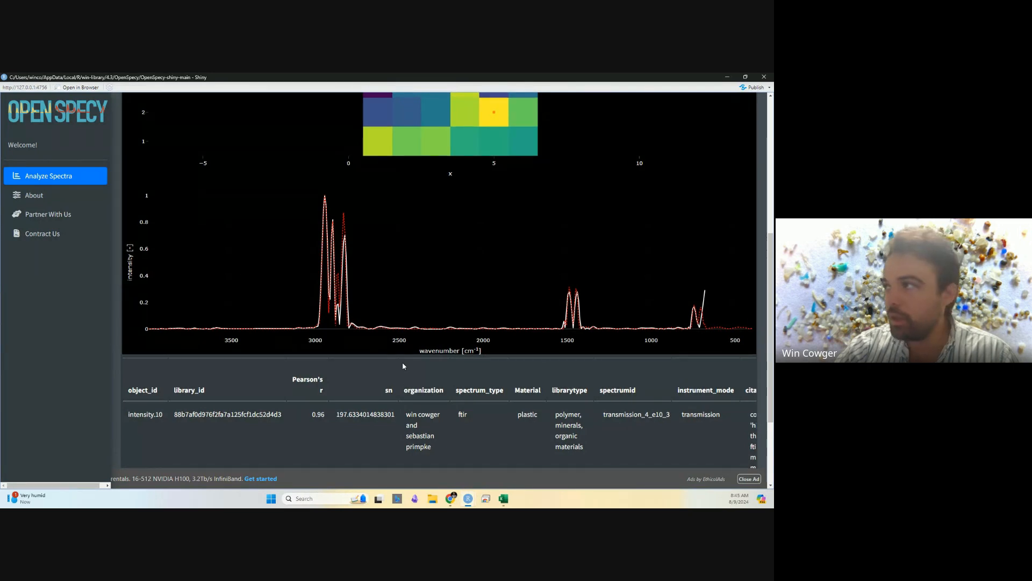
scroll(402, 365, "up", 2)
Select the map cell at x 1, y 3 and the blank cell at x 2, y 5, comparing each spectrum with its match
left_click(372, 170)
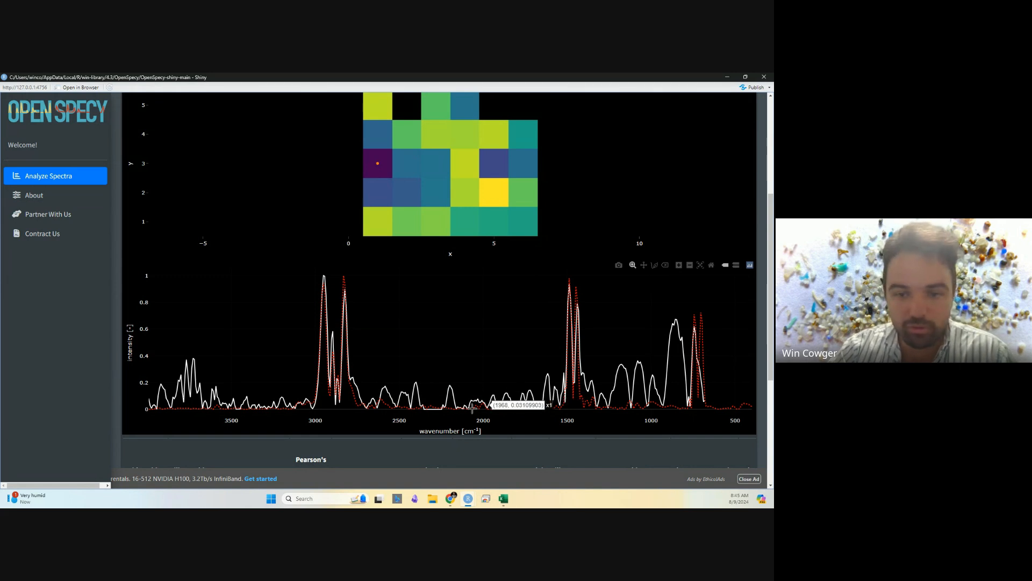
scroll(630, 376, "up", 2)
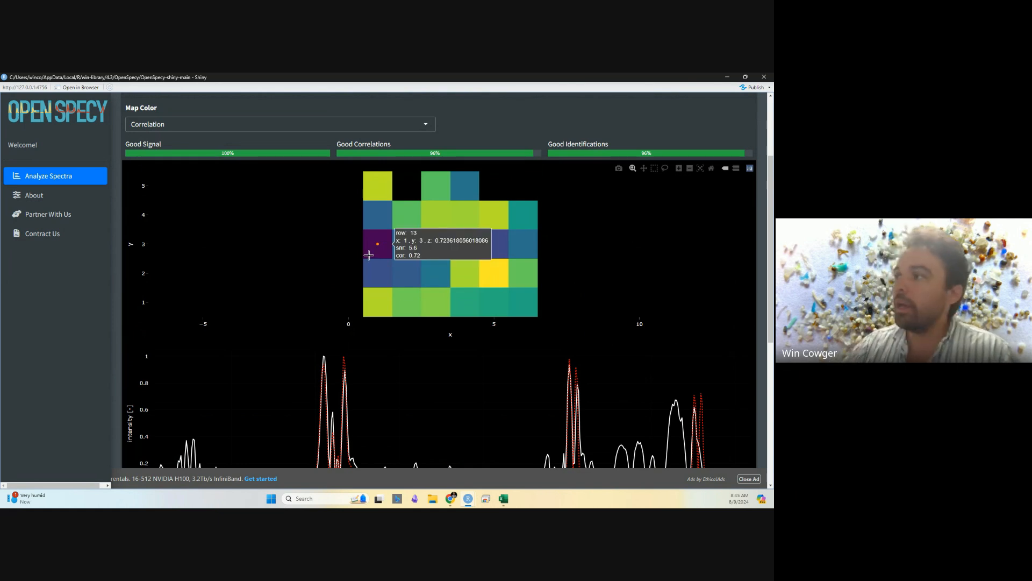
left_click(407, 186)
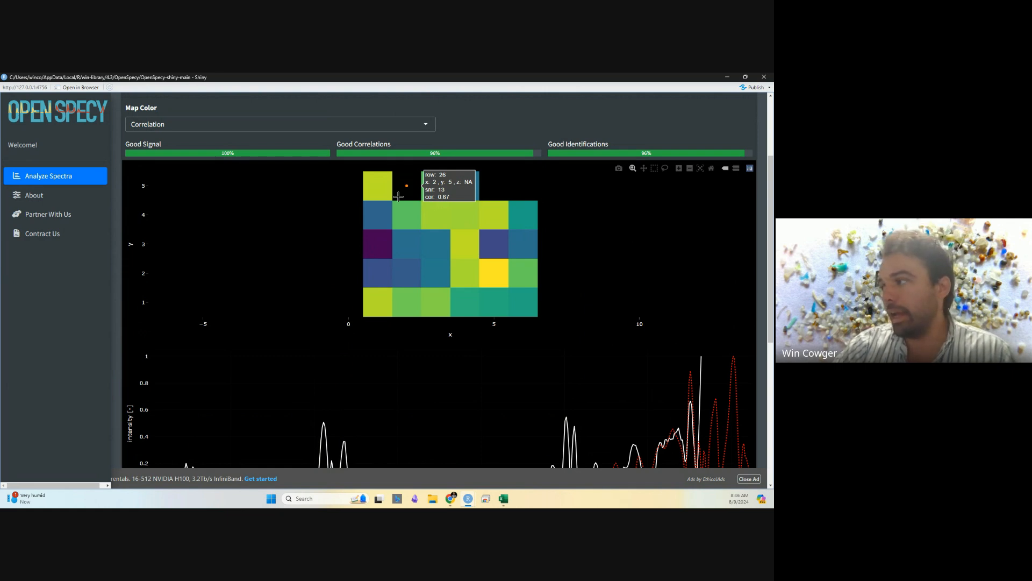
scroll(398, 196, "down", 2)
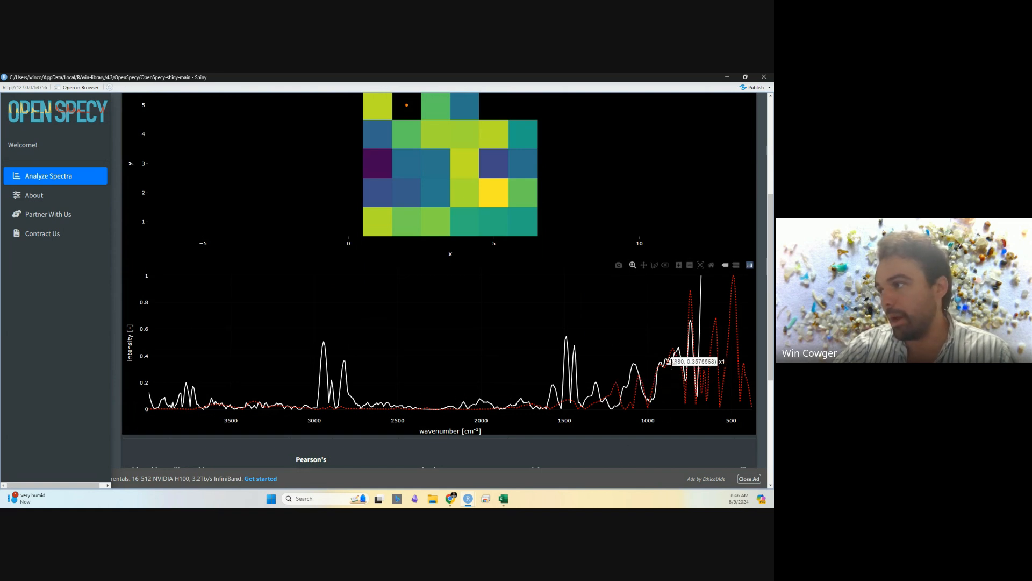
Select the map cells along y 5, including x 3, x 1, the blank x 2 and x 4, comparing each spectrum with its match
scroll(430, 220, "up", 2)
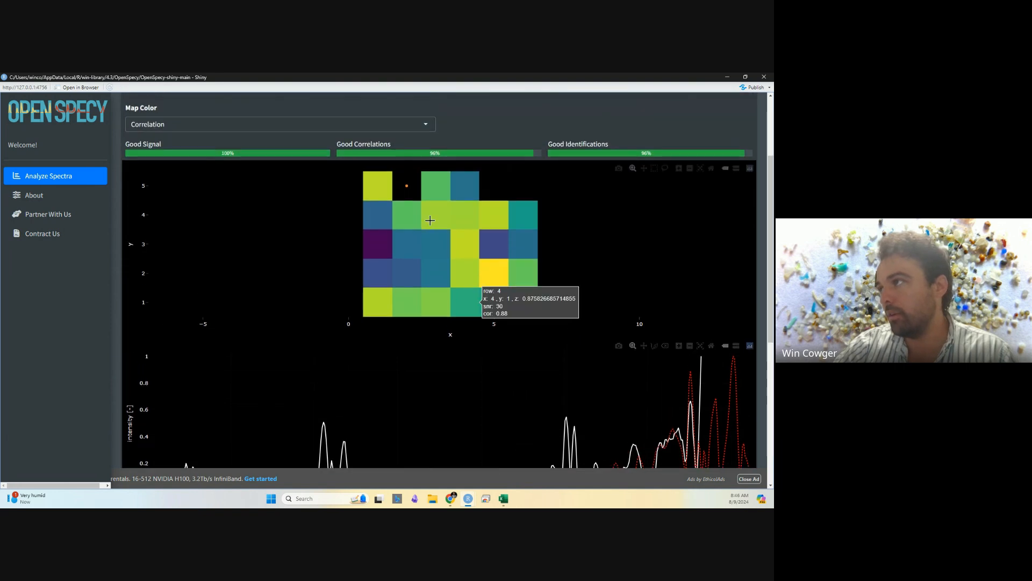
left_click(437, 188)
scroll(468, 215, "down", 2)
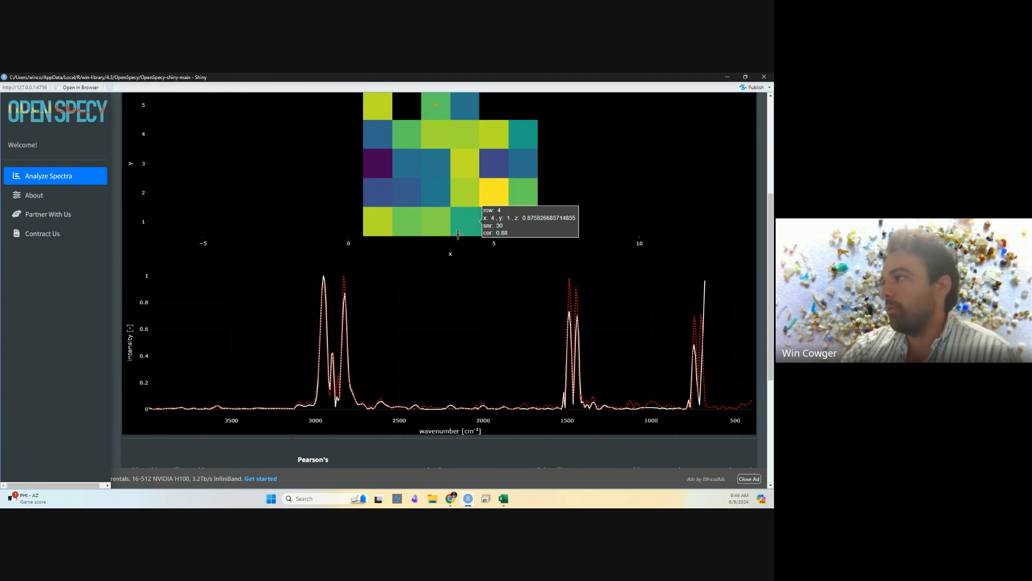
scroll(462, 231, "up", 1)
scroll(433, 208, "down", 1)
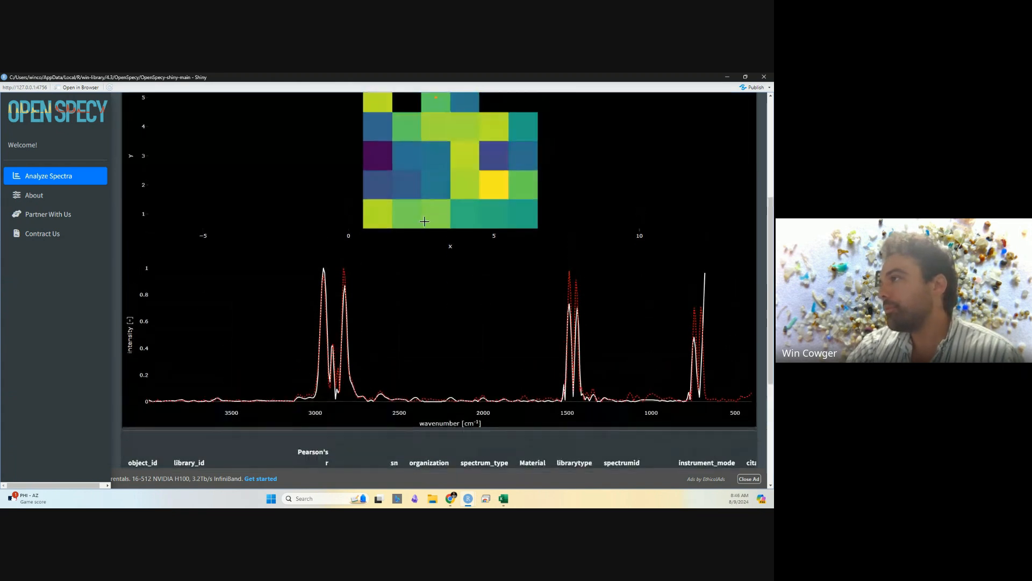
scroll(376, 185, "up", 1)
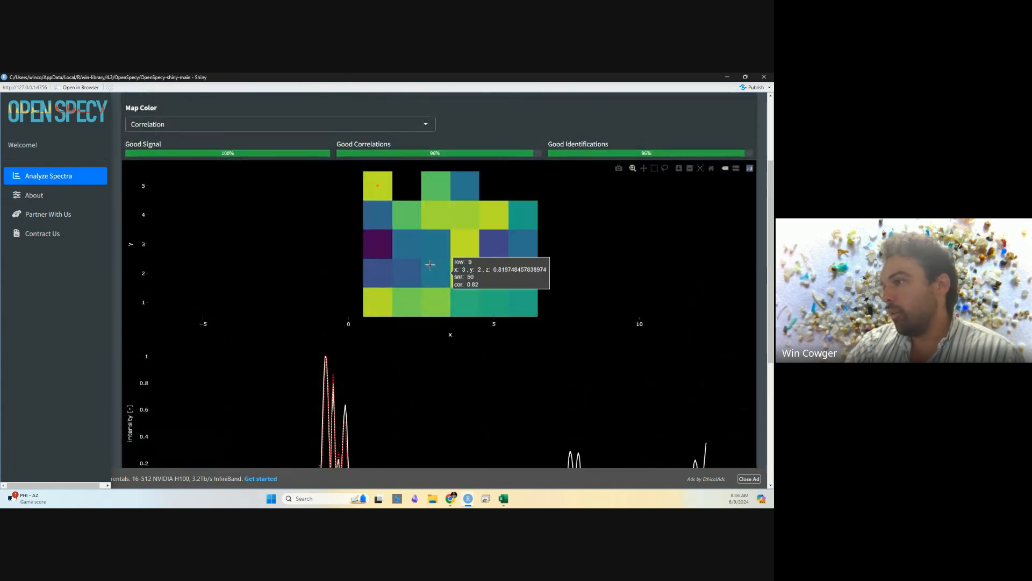
scroll(404, 256, "down", 1)
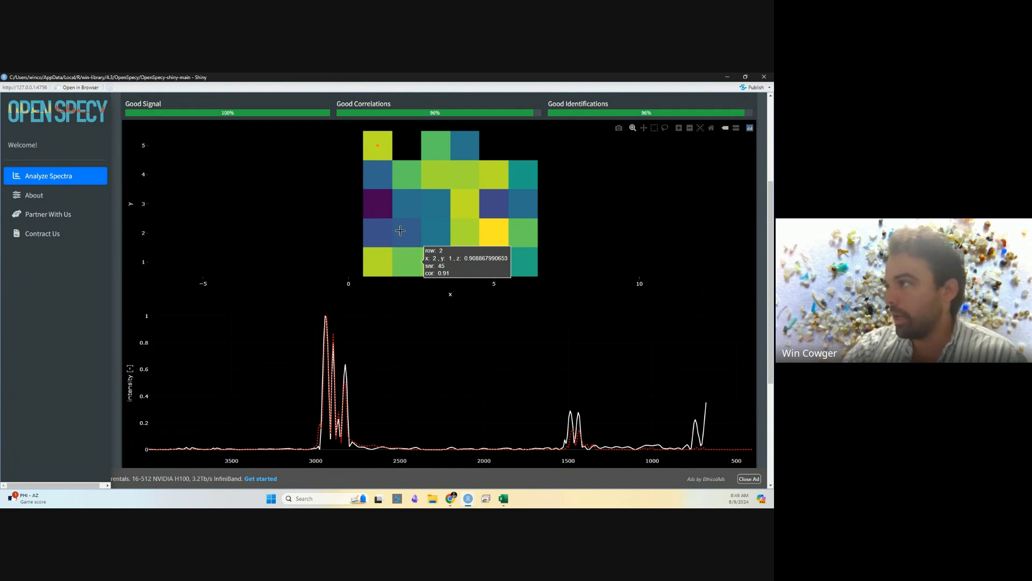
mouse_move(412, 147)
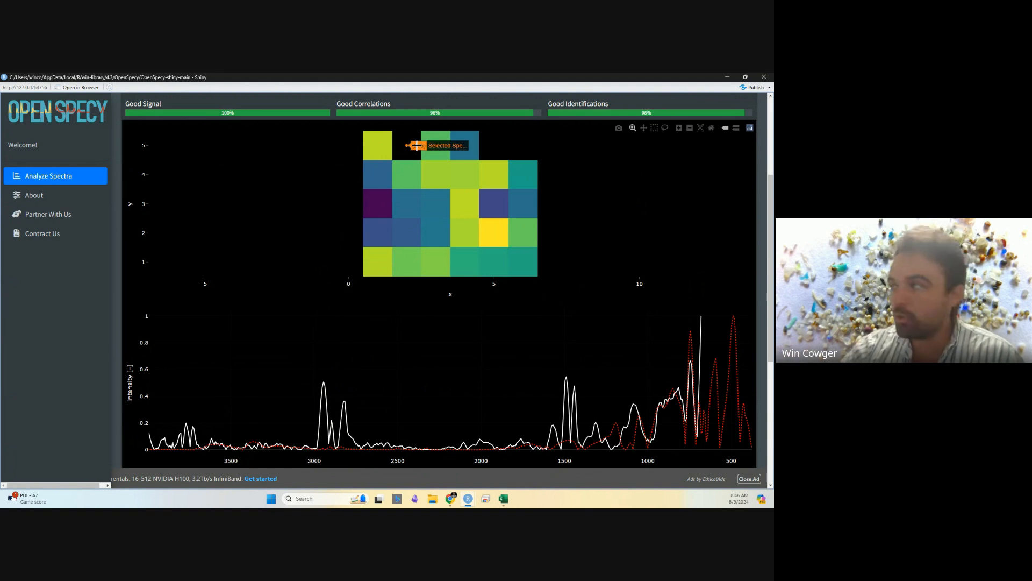
left_click(447, 147)
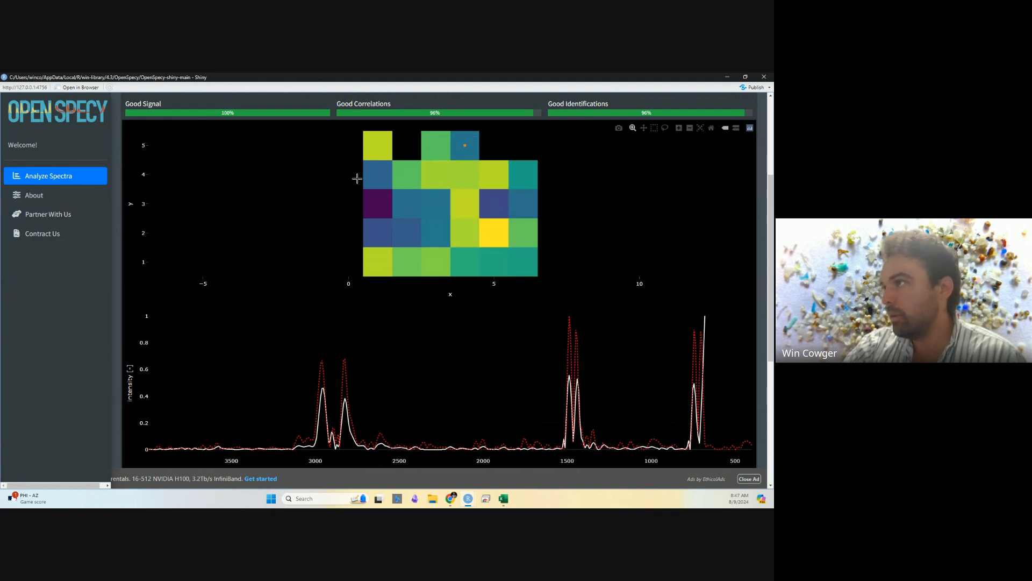
Compare the spectra and library matches of the cells along y 4, from x 1 across to x 6
left_click(377, 173)
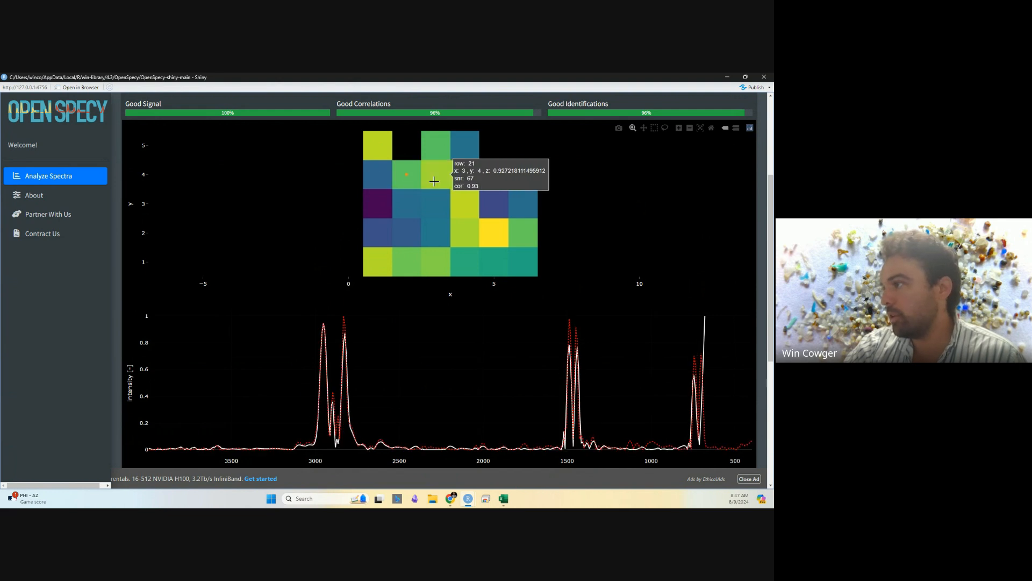
left_click(435, 179)
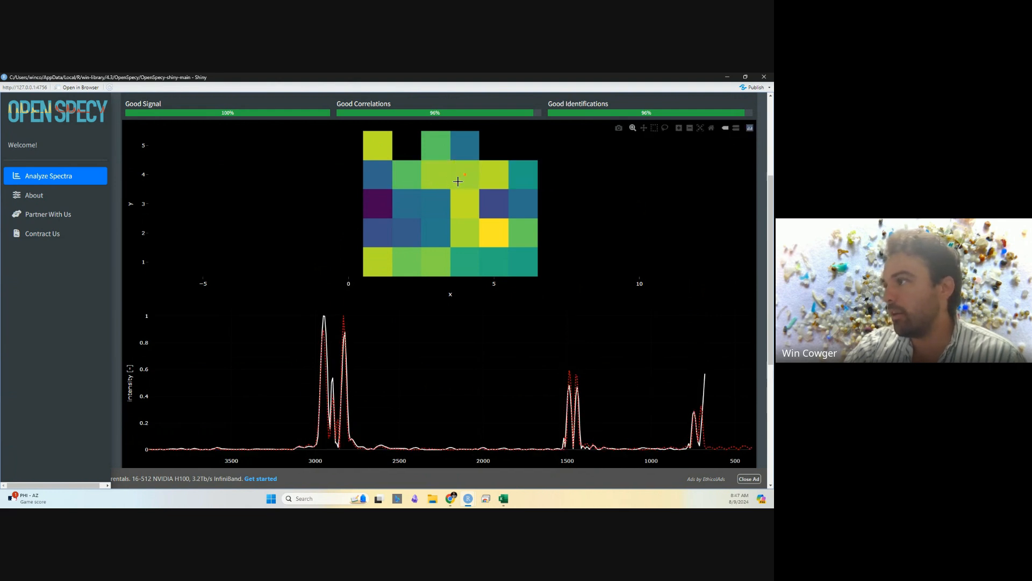
left_click(499, 179)
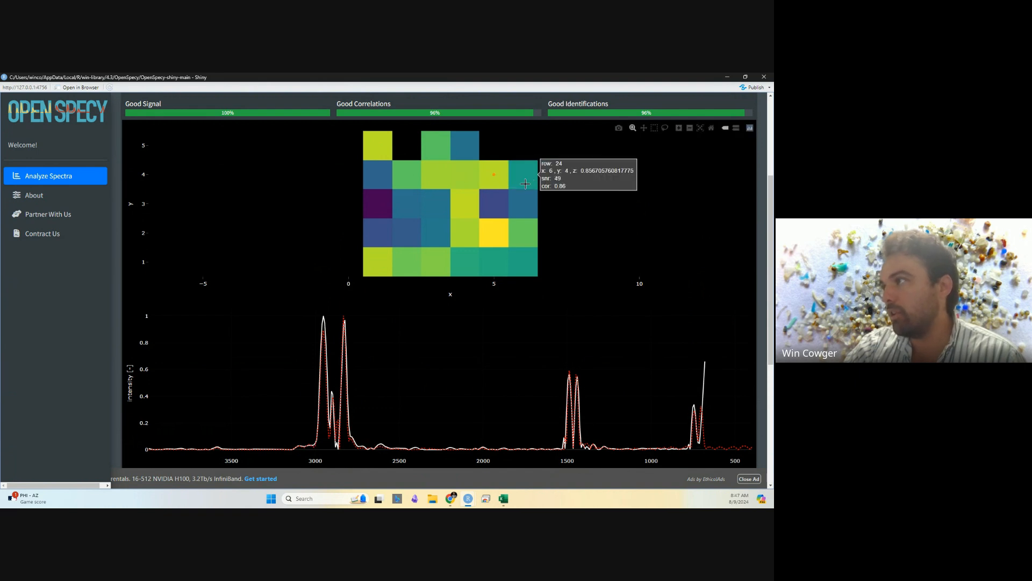
left_click(522, 181)
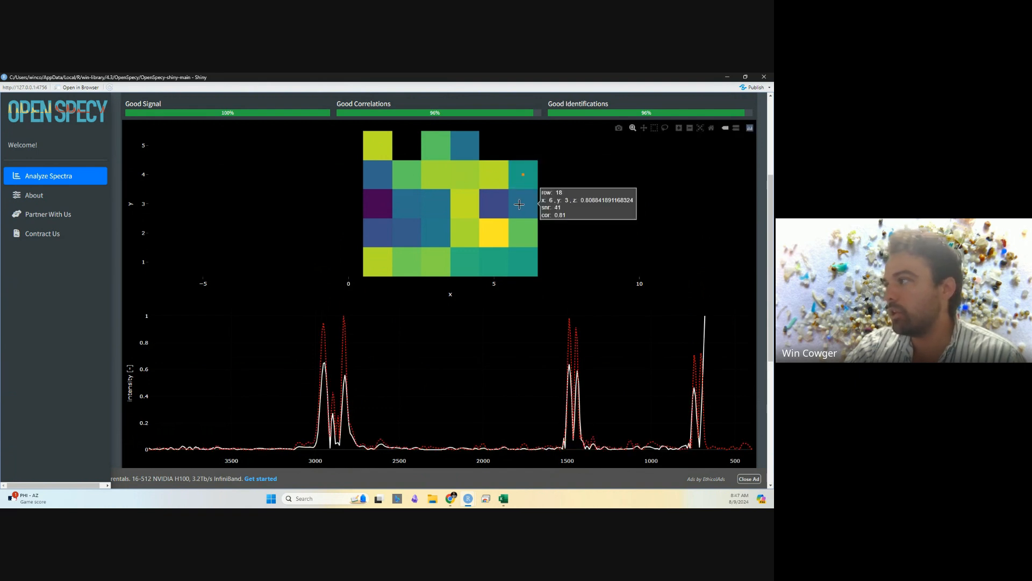
Select the y 3 cells at x 5, x 2 and x 1, checking each spectrum against its match
left_click(486, 205)
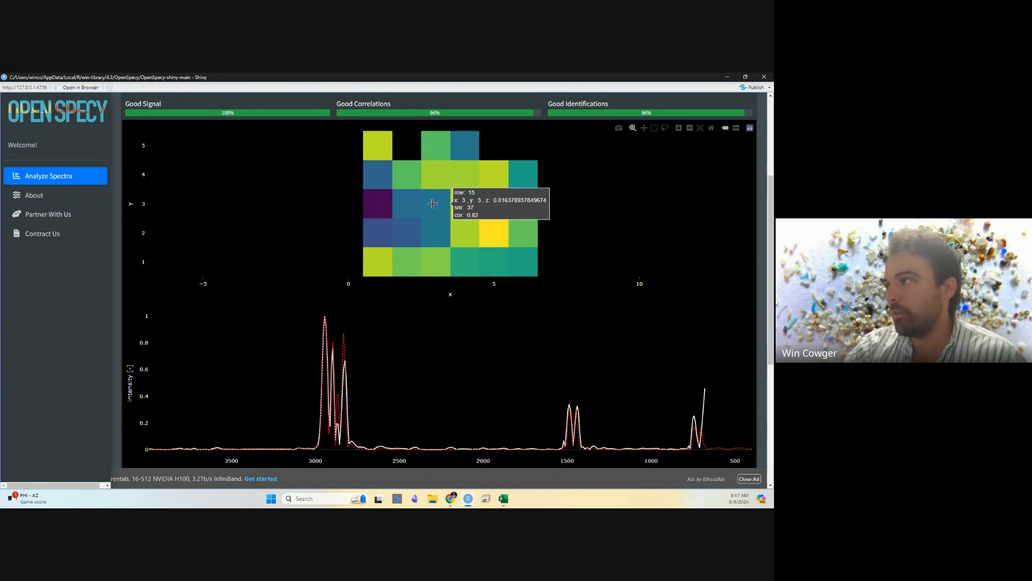
left_click(407, 204)
left_click(370, 207)
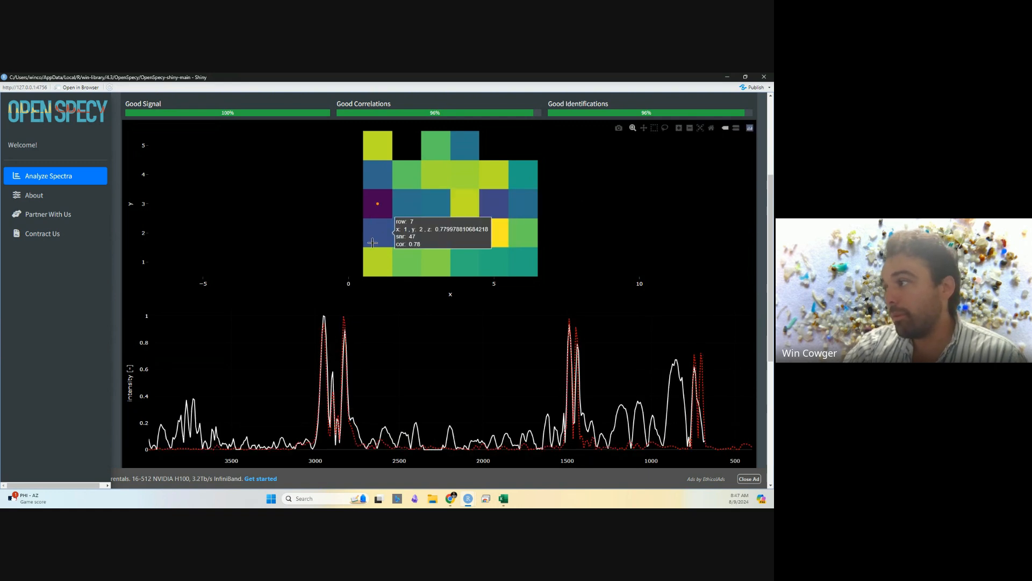
Check the spectrum overlays of the y 2 cells at x 2, x 3, x 4 and x 6
left_click(400, 233)
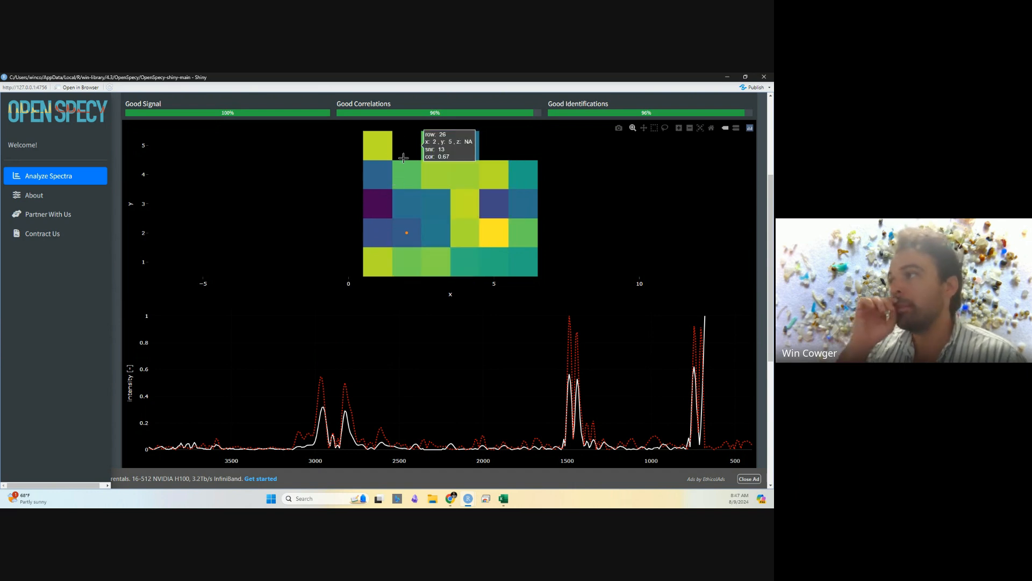
mouse_move(405, 198)
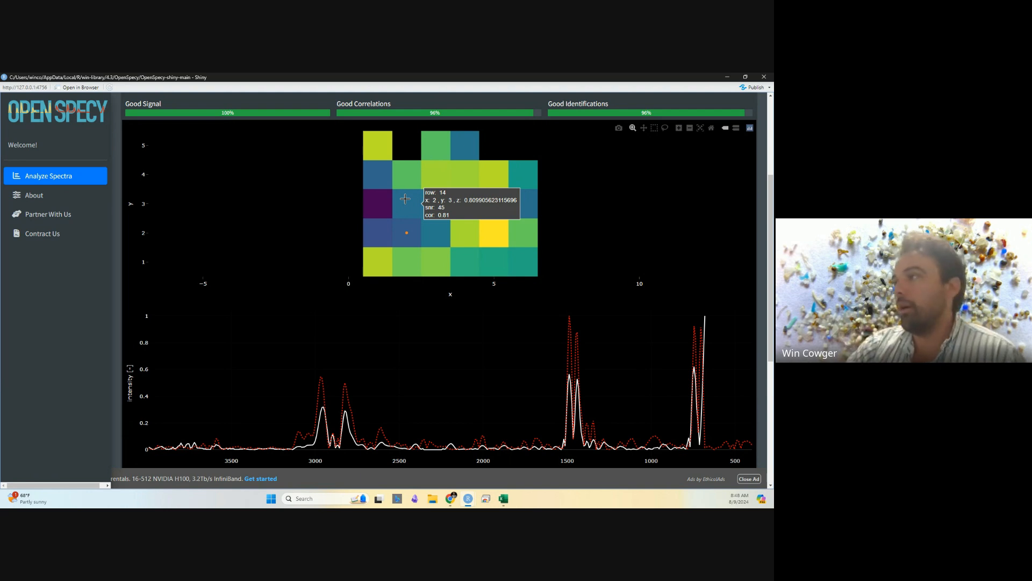
left_click(435, 233)
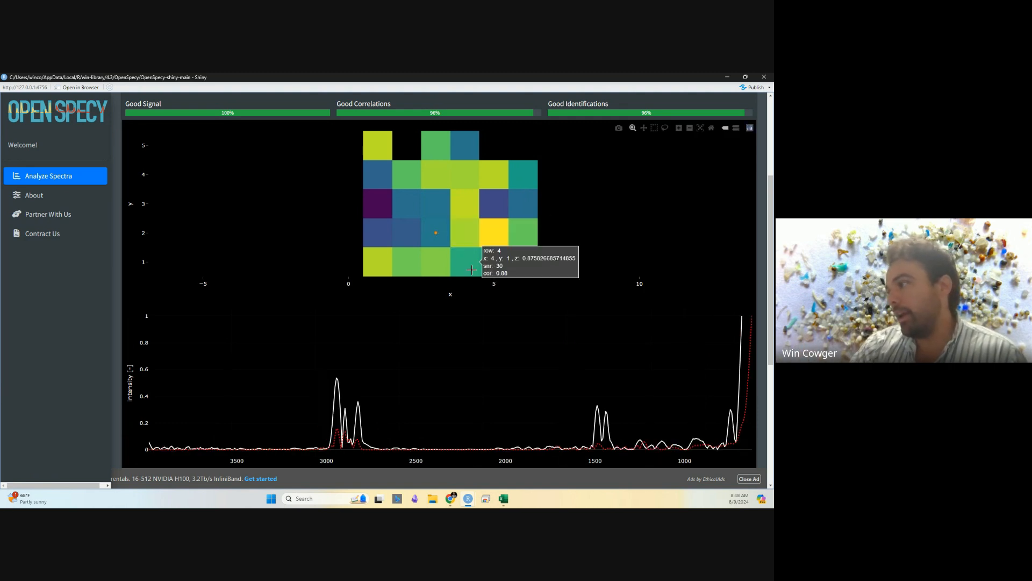
left_click(465, 233)
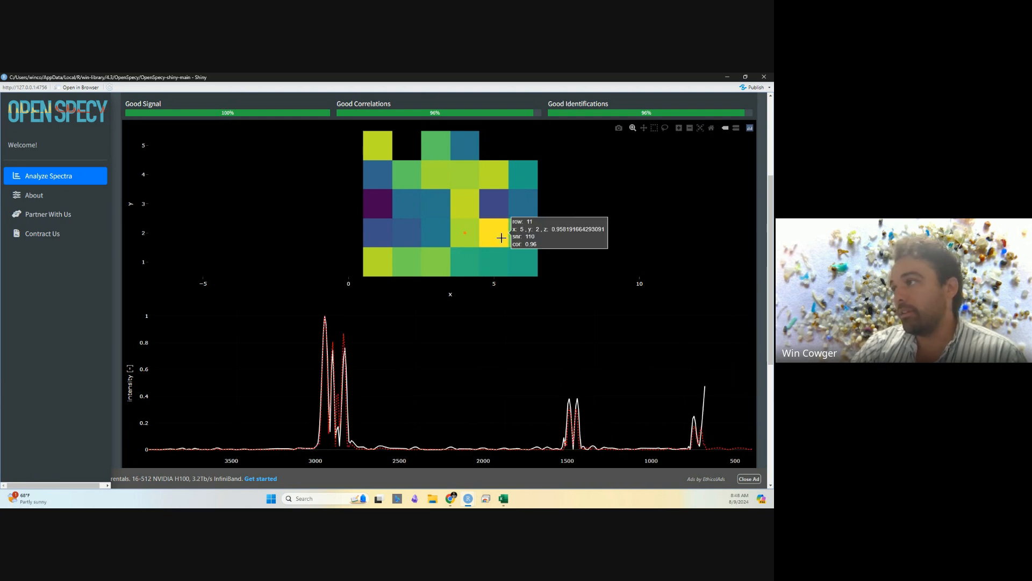
left_click(529, 235)
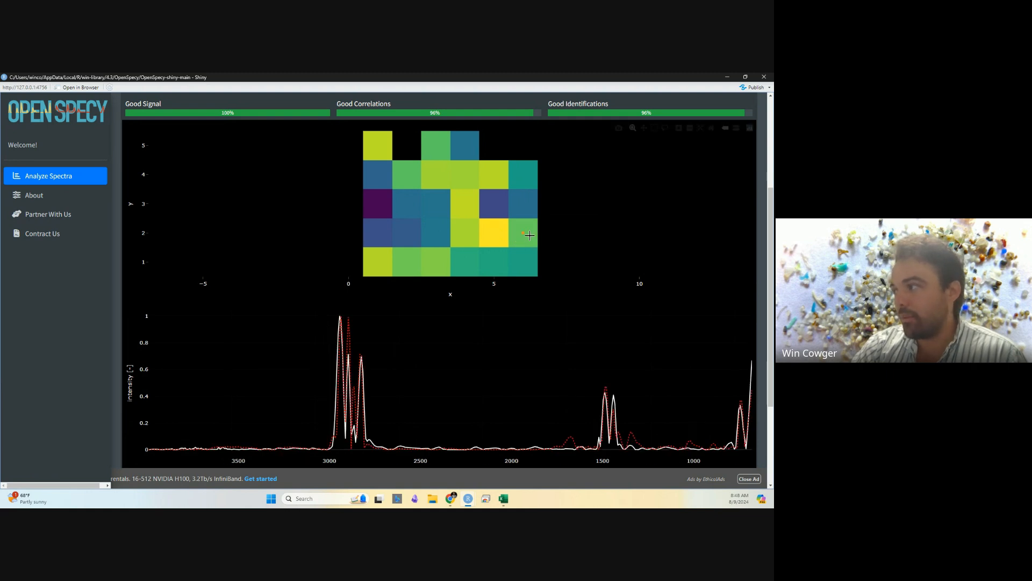
Review the spectra and match details of the y 1 cells, going from x 6 back to x 2
mouse_move(525, 264)
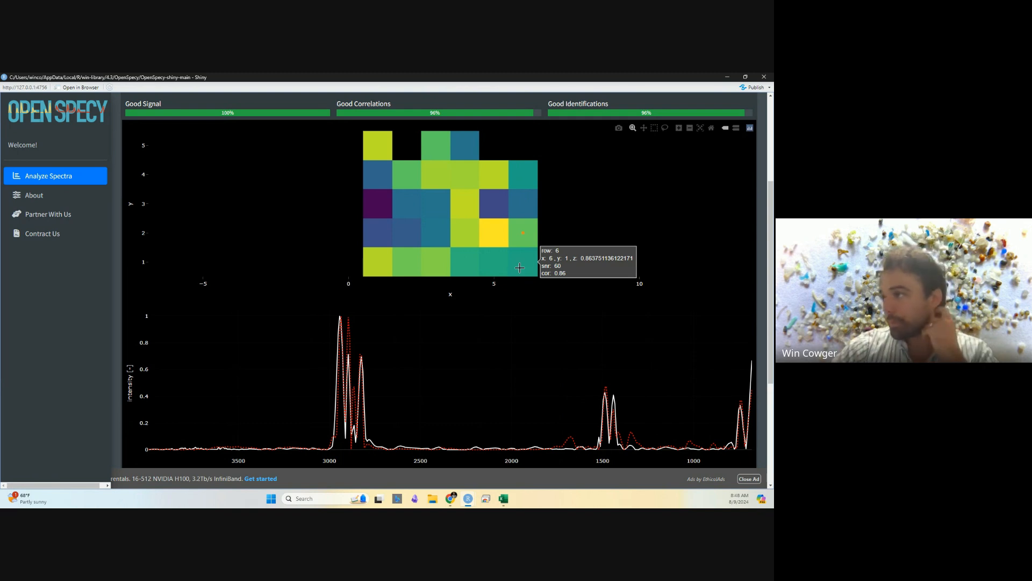
left_click(526, 261)
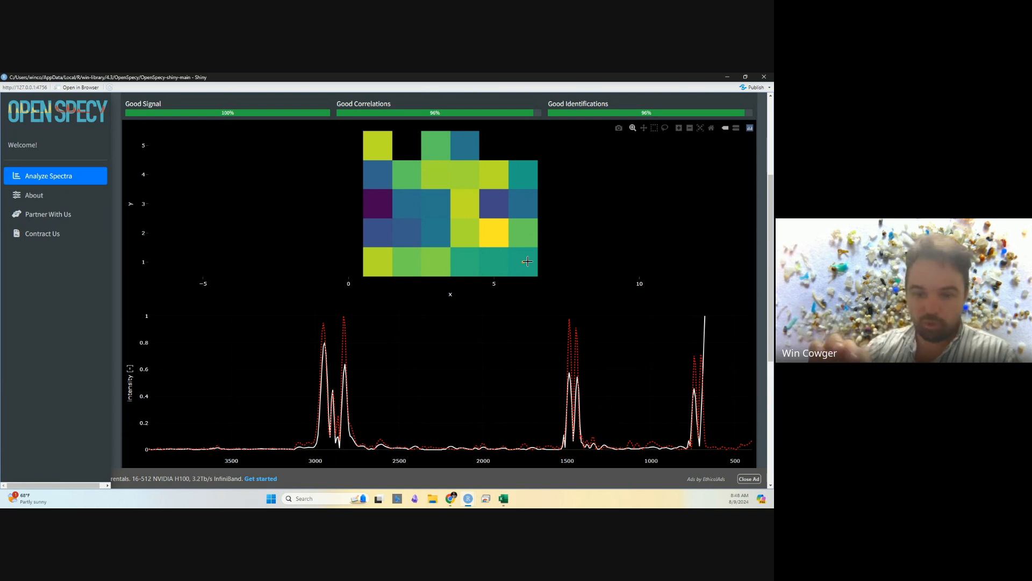
left_click(497, 262)
left_click(461, 265)
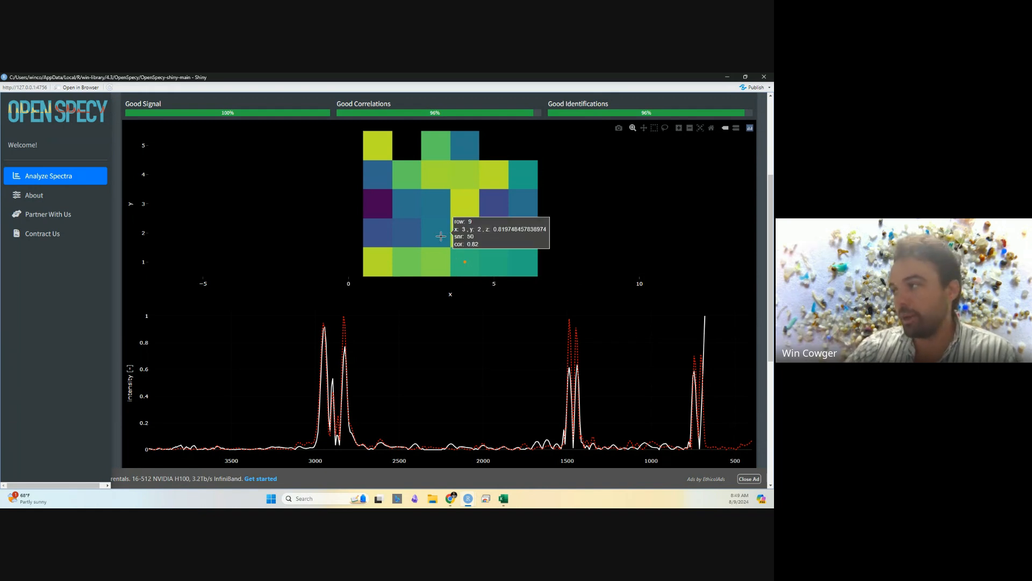
scroll(437, 209, "down", 3)
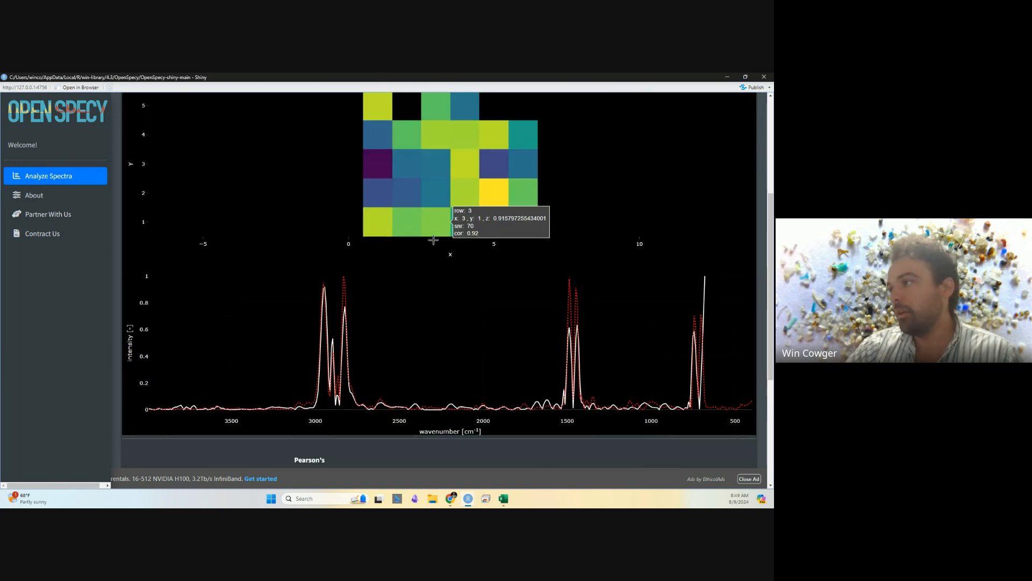
scroll(432, 243, "up", 2)
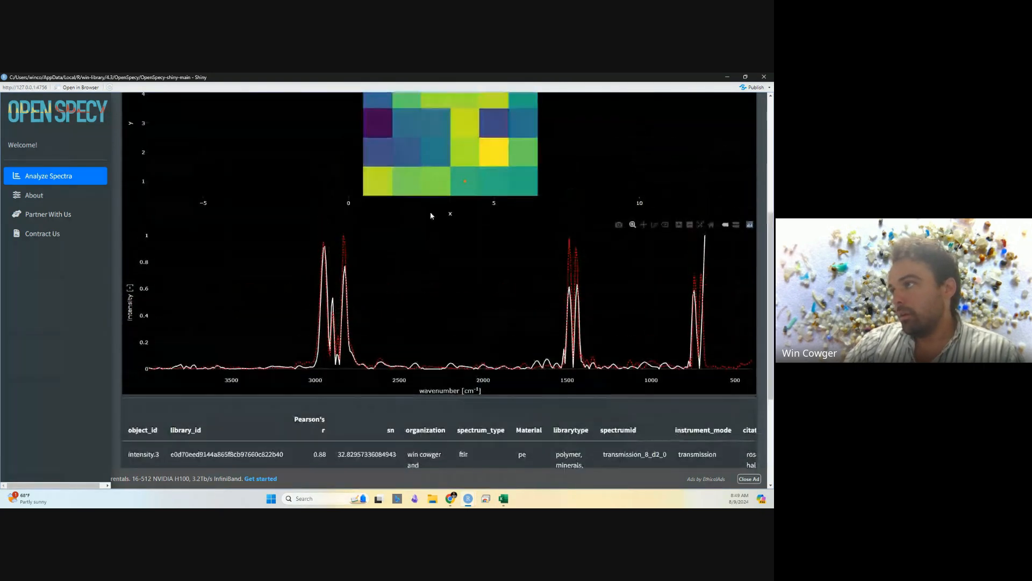
left_click(410, 189)
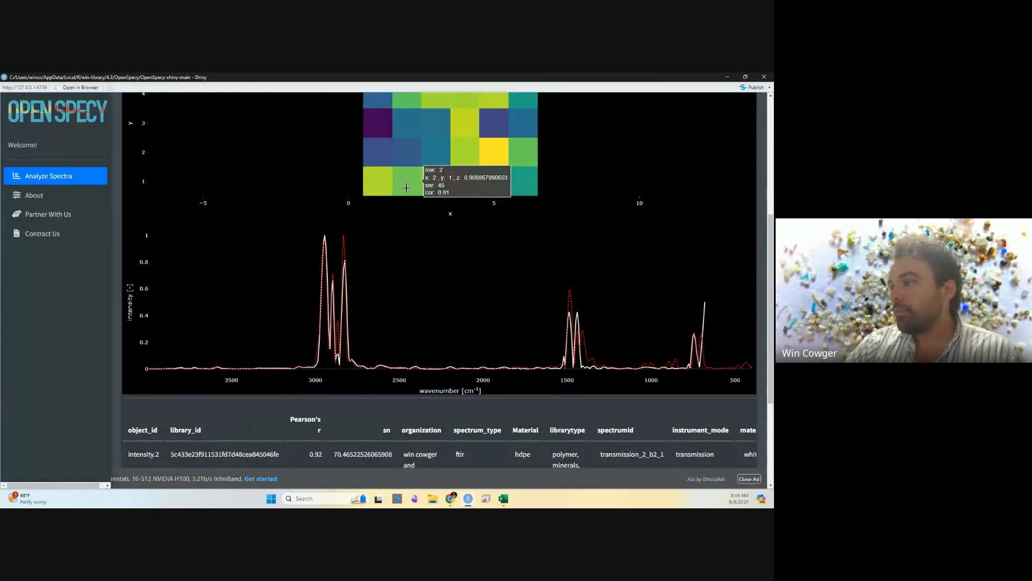
Set the map color to Match ID and inspect the library IDs matched to individual cells
scroll(480, 309, "up", 3)
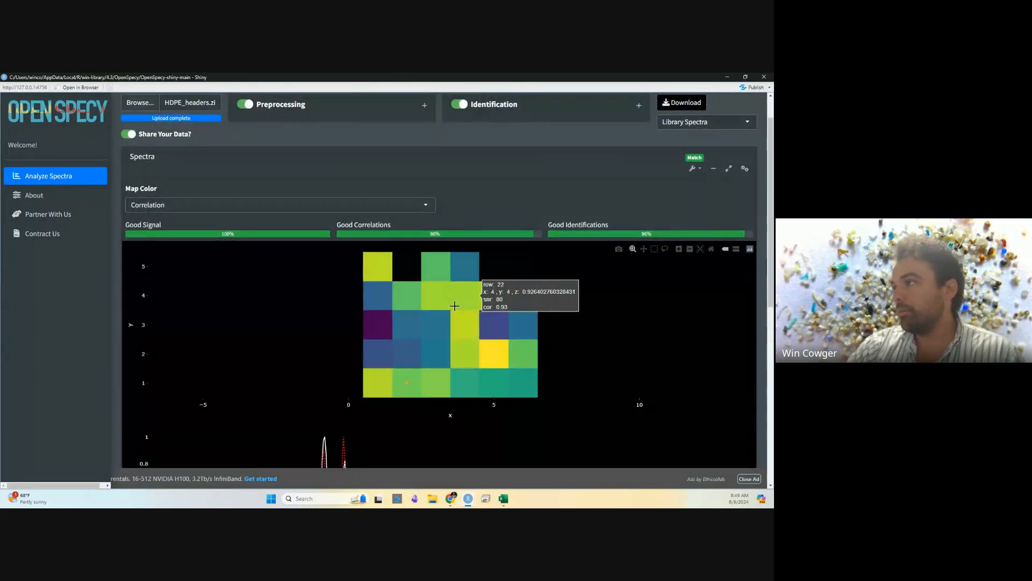
left_click(342, 207)
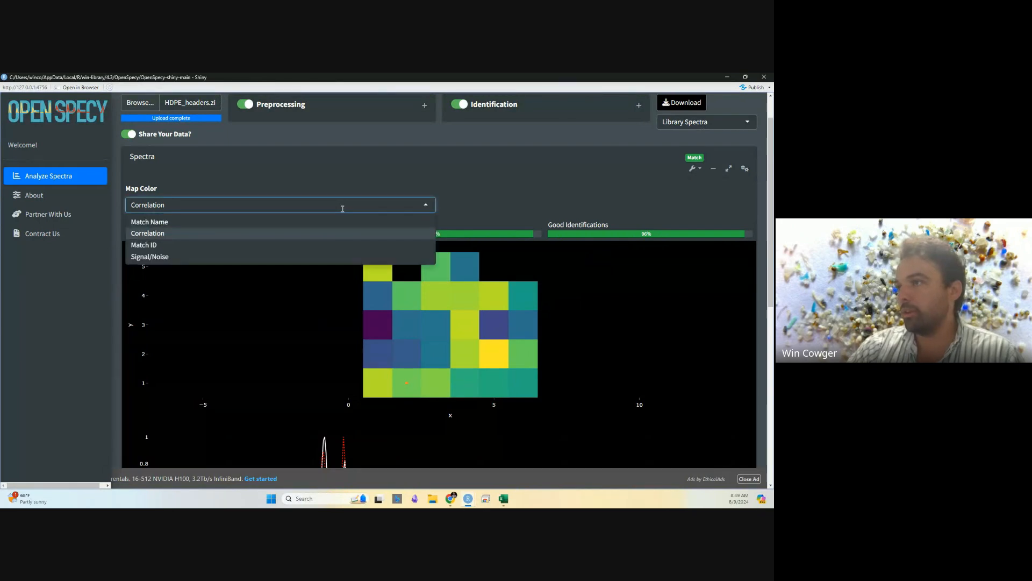
left_click(297, 245)
mouse_move(405, 308)
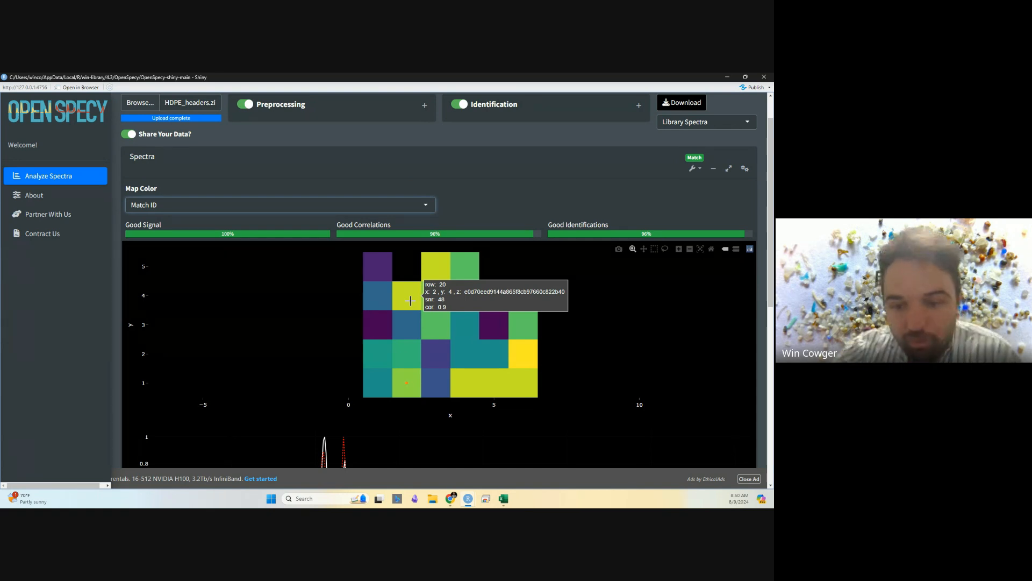
scroll(435, 299, "down", 1)
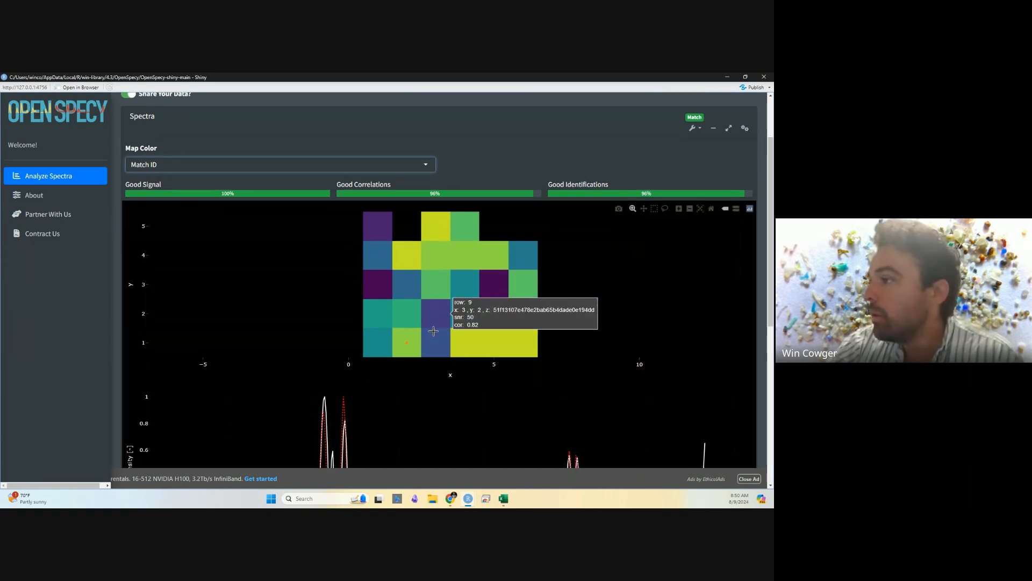
scroll(457, 314, "down", 4)
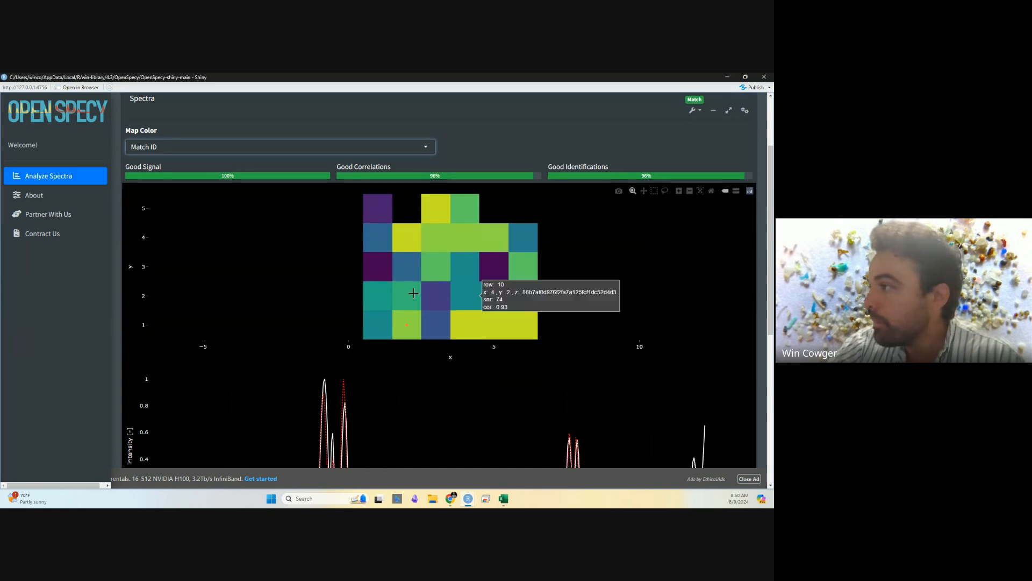
scroll(457, 313, "up", 6)
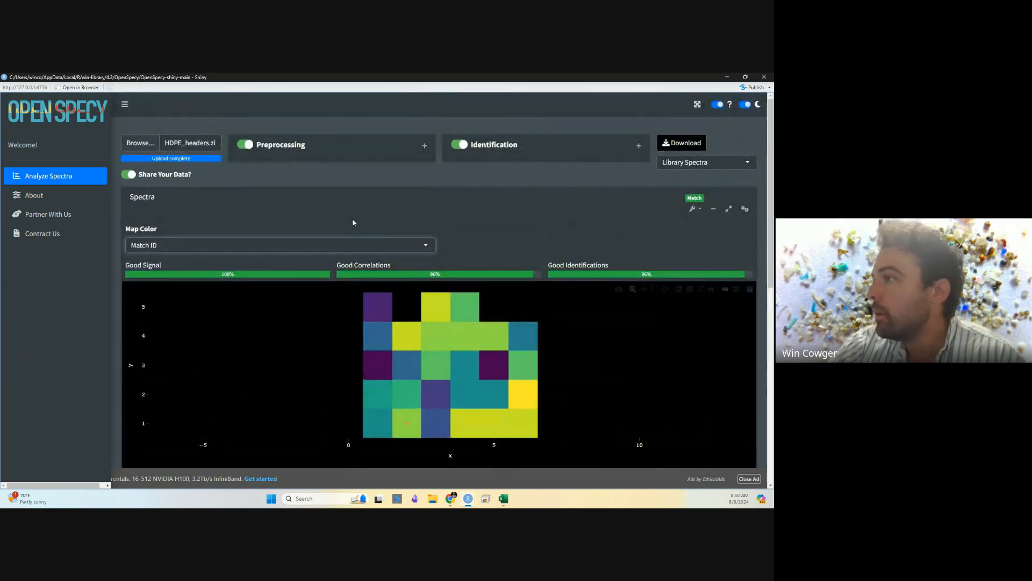
Switch the map color to Correlation for a comparison, and finally to Signal/Noise
left_click(359, 246)
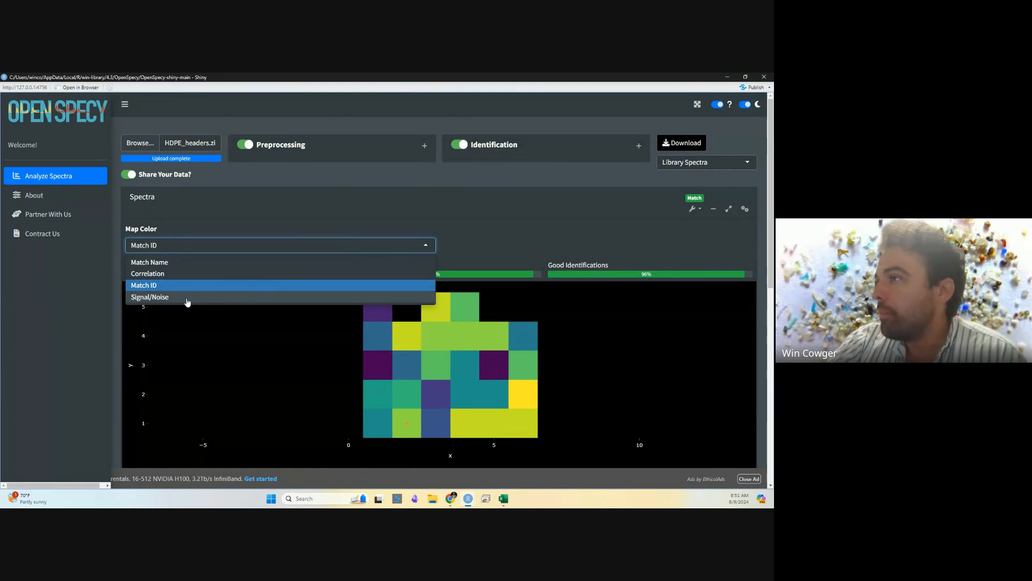
left_click(190, 274)
left_click(230, 245)
left_click(224, 299)
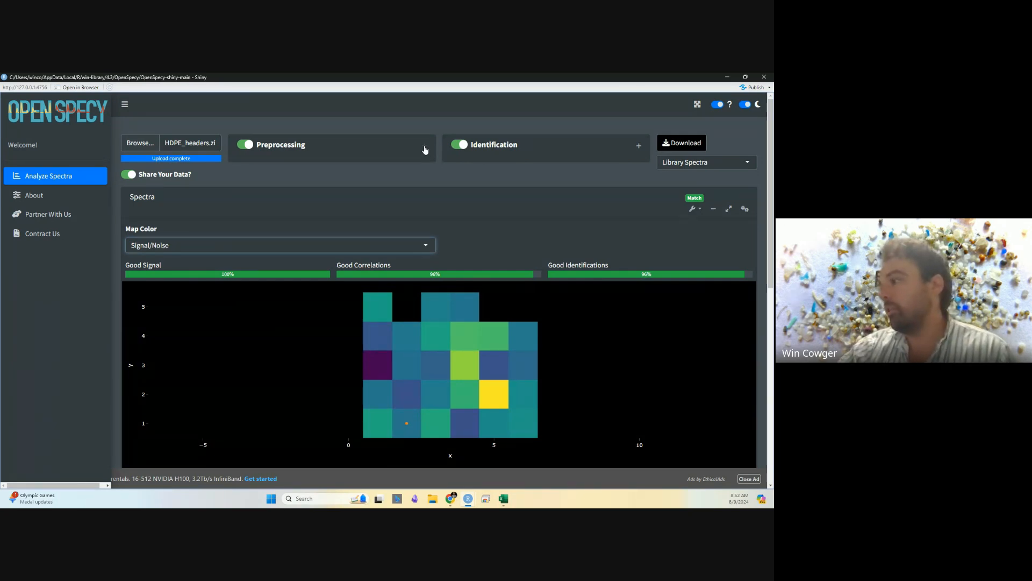
Read the explanation of the download options and review the selected cell's spectrum overlay and match metadata
mouse_move(676, 165)
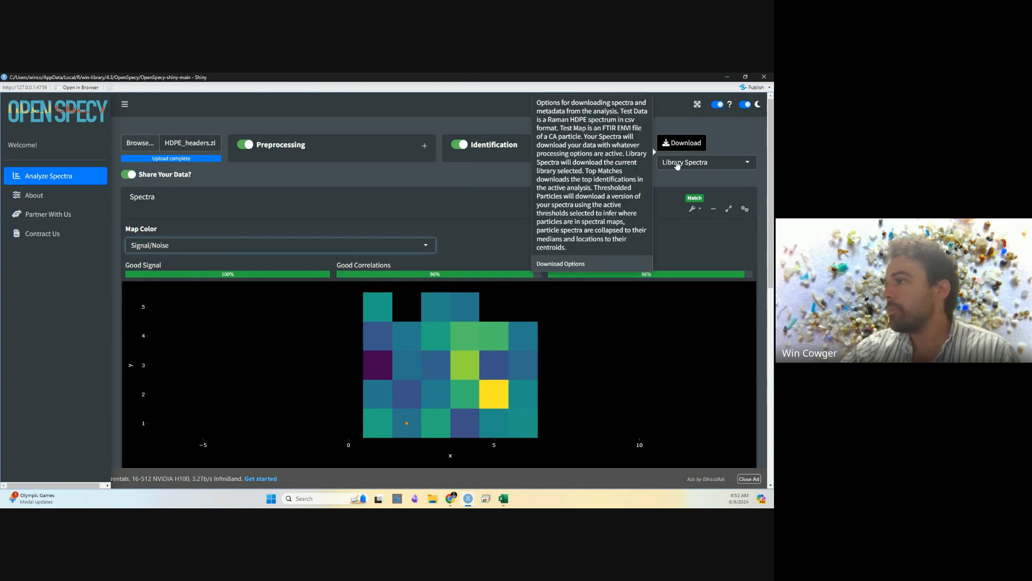
scroll(473, 253, "down", 7)
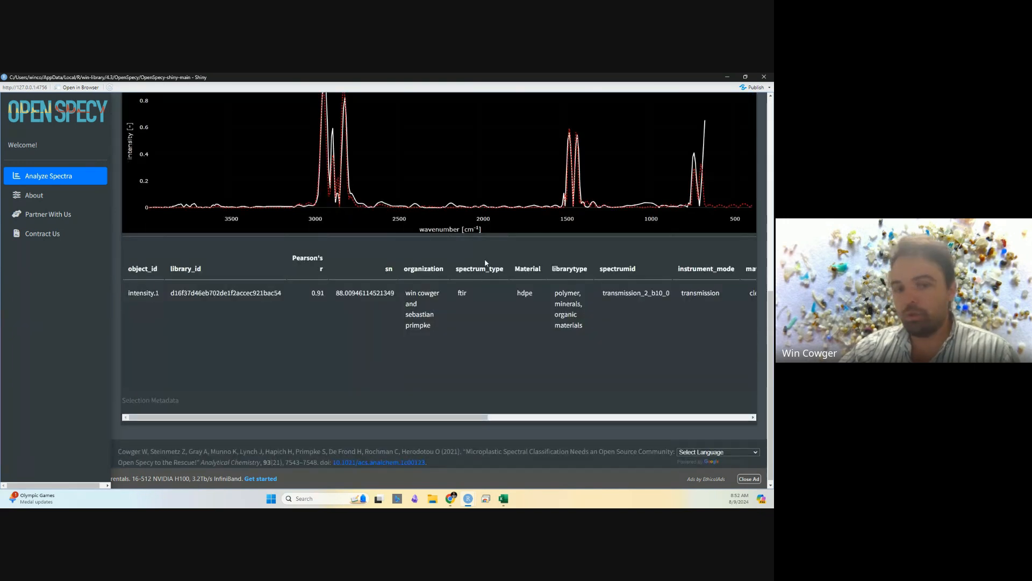
scroll(485, 262, "up", 8)
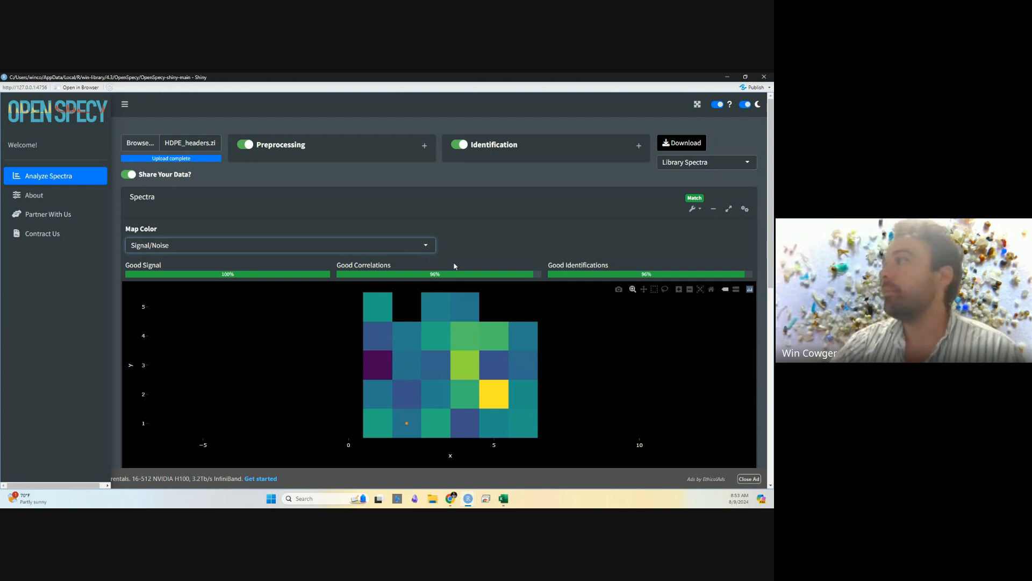
Download the Top Matches of the analysis as a CSV file and save it in the Downloads folder
left_click(720, 163)
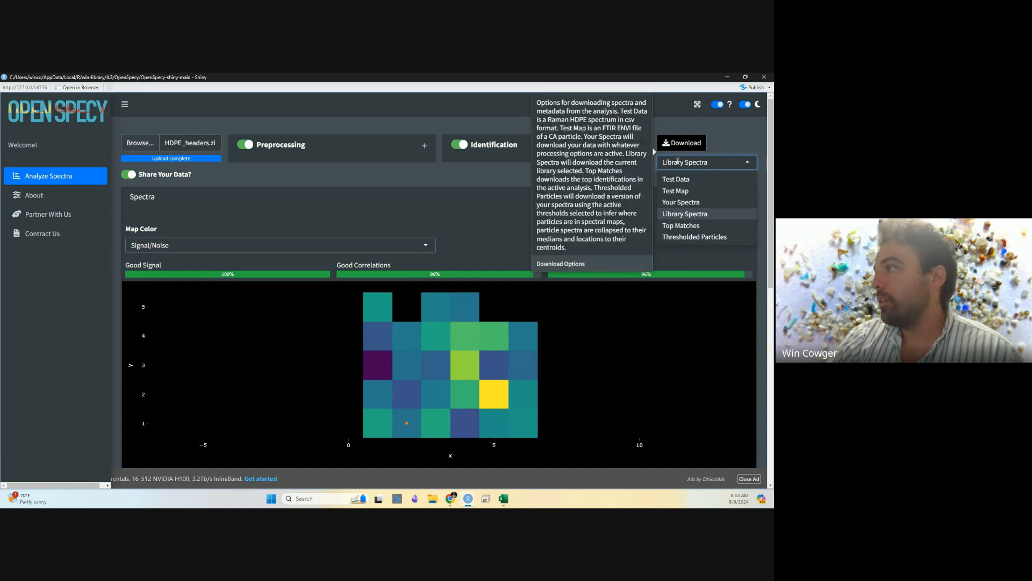
left_click(679, 226)
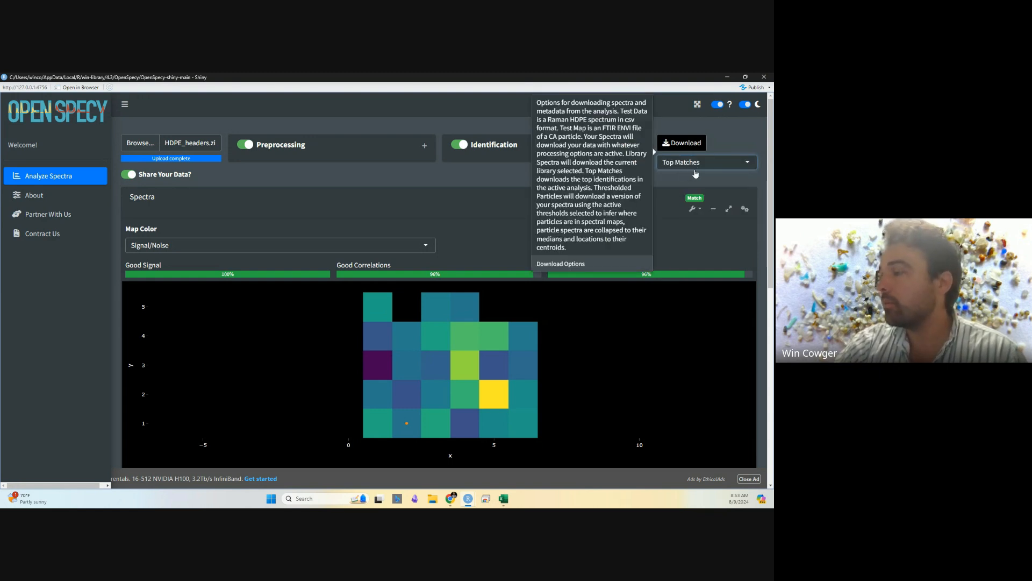
left_click(680, 144)
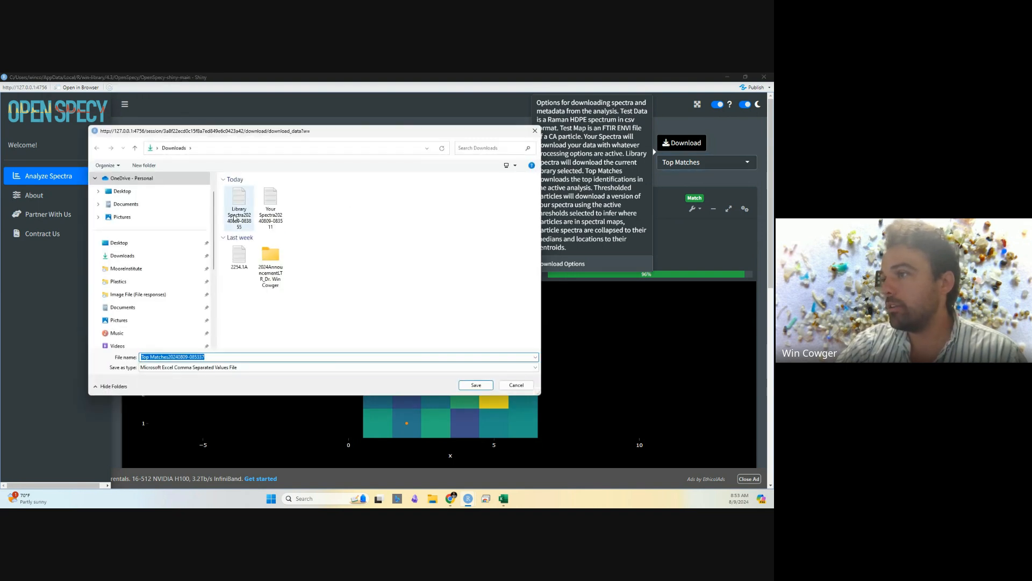
left_click(475, 385)
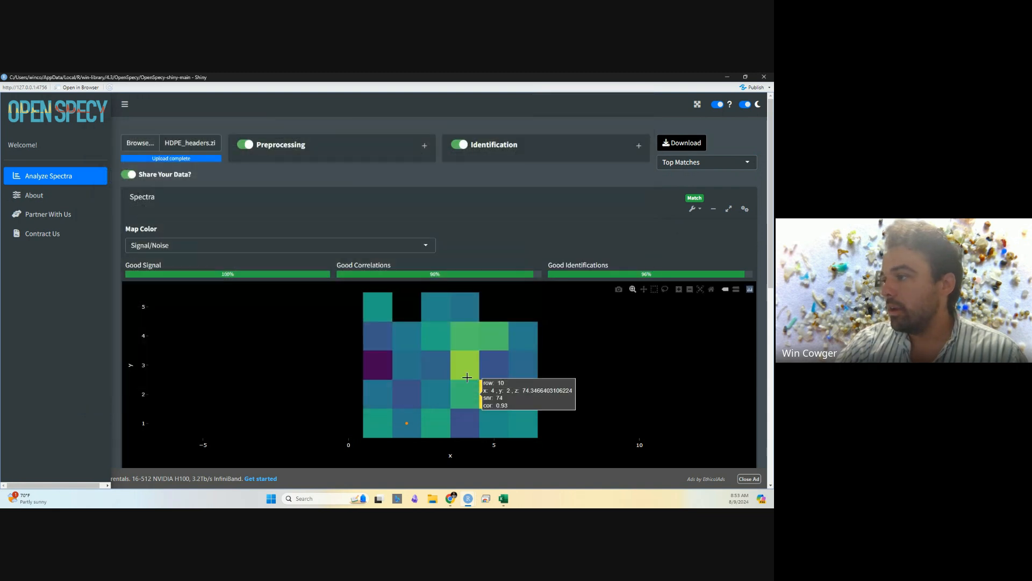
Open the downloaded Top Matches file from File Explorer in Excel, keeping the data without converting it to scientific notation
left_click(434, 500)
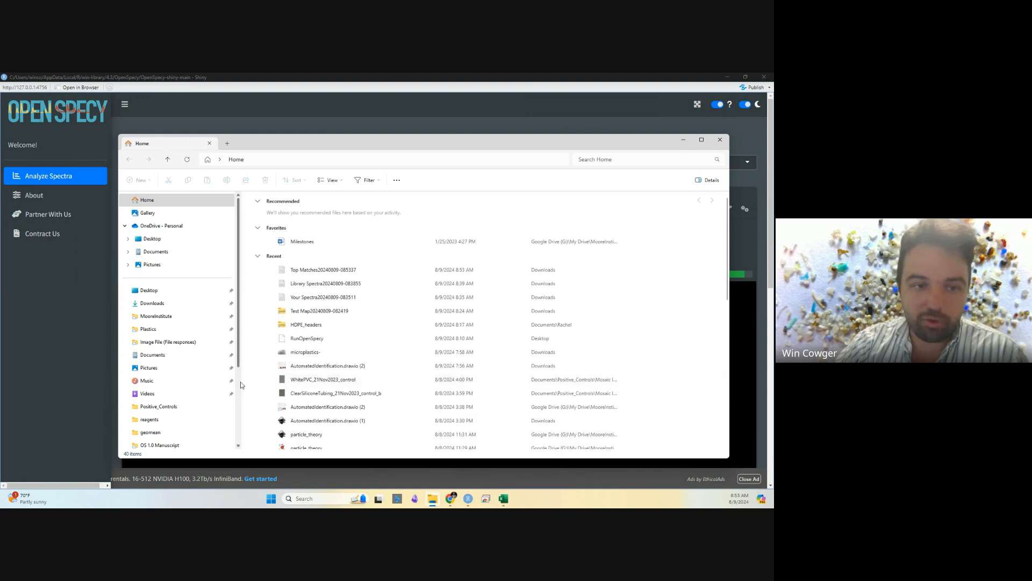
left_click(395, 271)
right_click(396, 271)
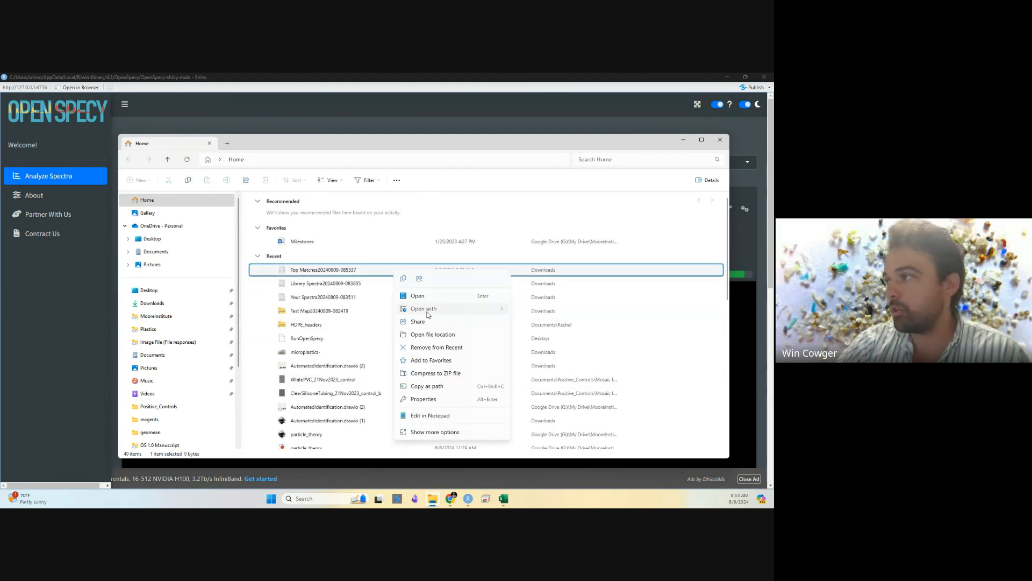
mouse_move(430, 310)
left_click(531, 314)
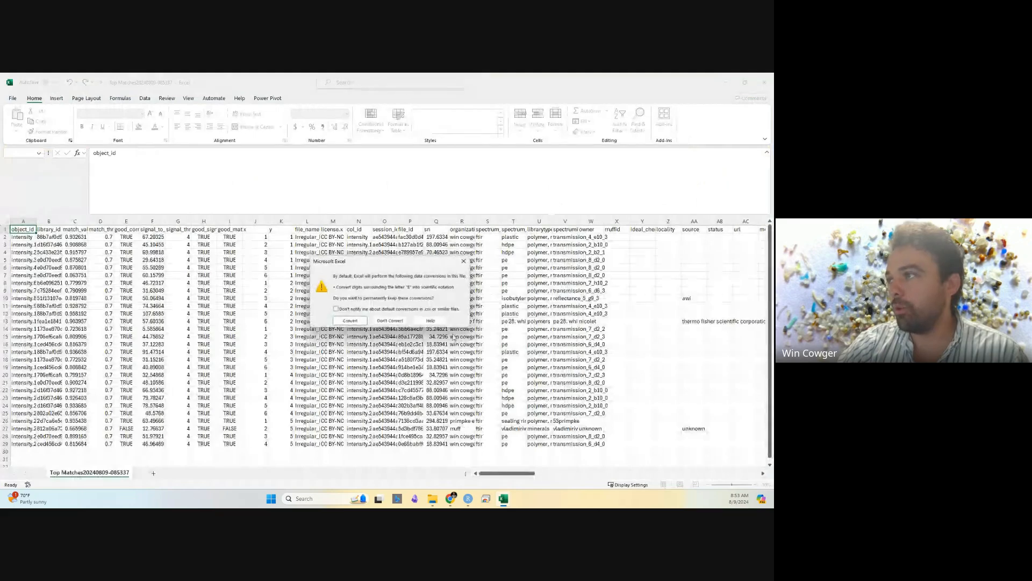
left_click(391, 320)
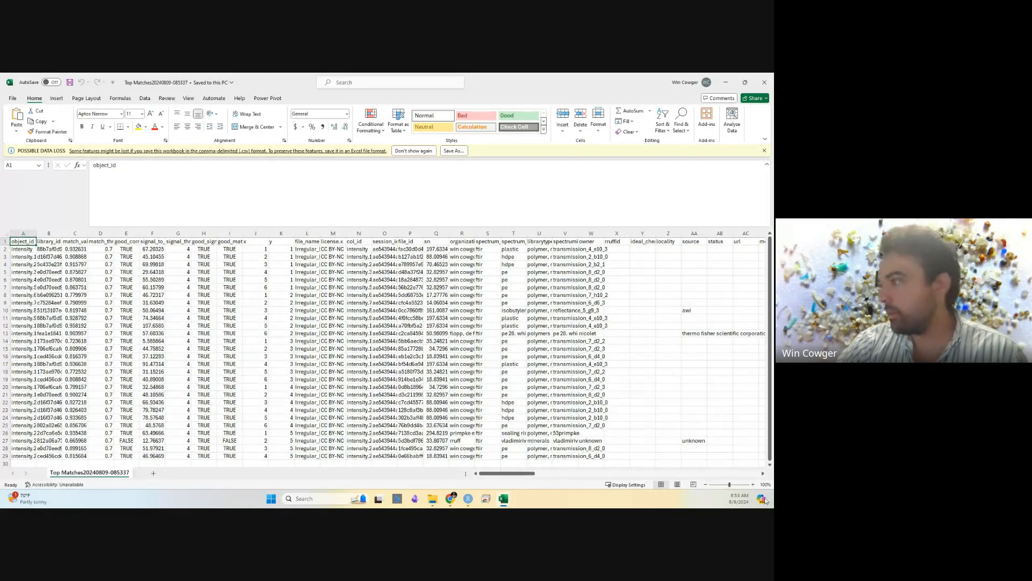
Fit the match_val and match_threshold columns to their contents and review the library IDs and match values
scroll(99, 258, "up", 8)
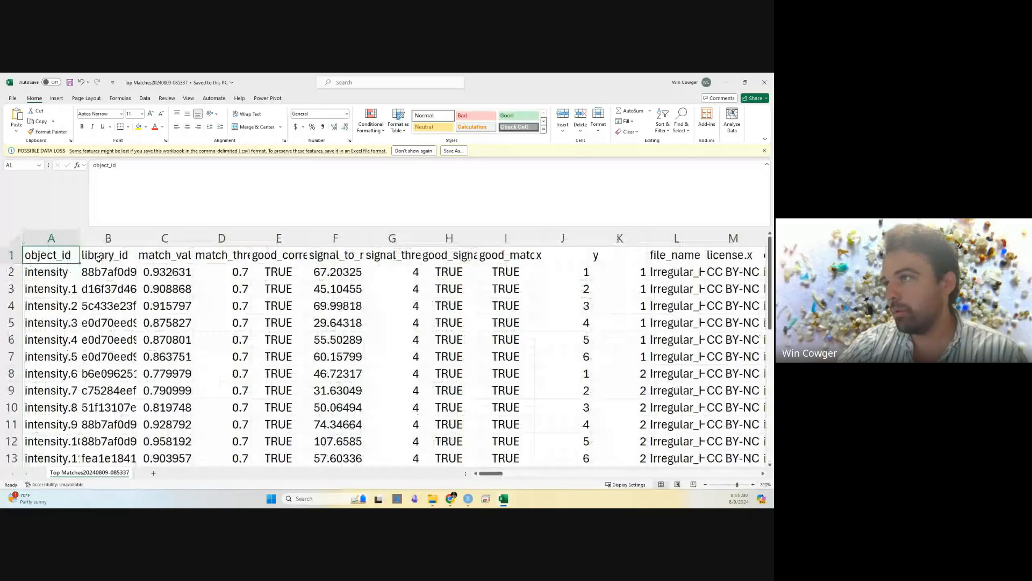
double_click(193, 238)
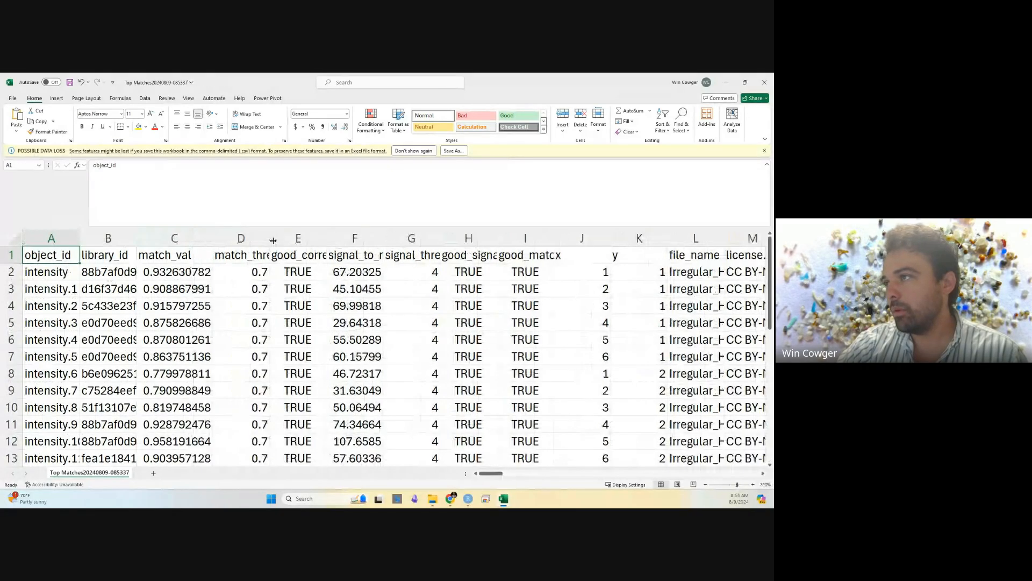
double_click(269, 241)
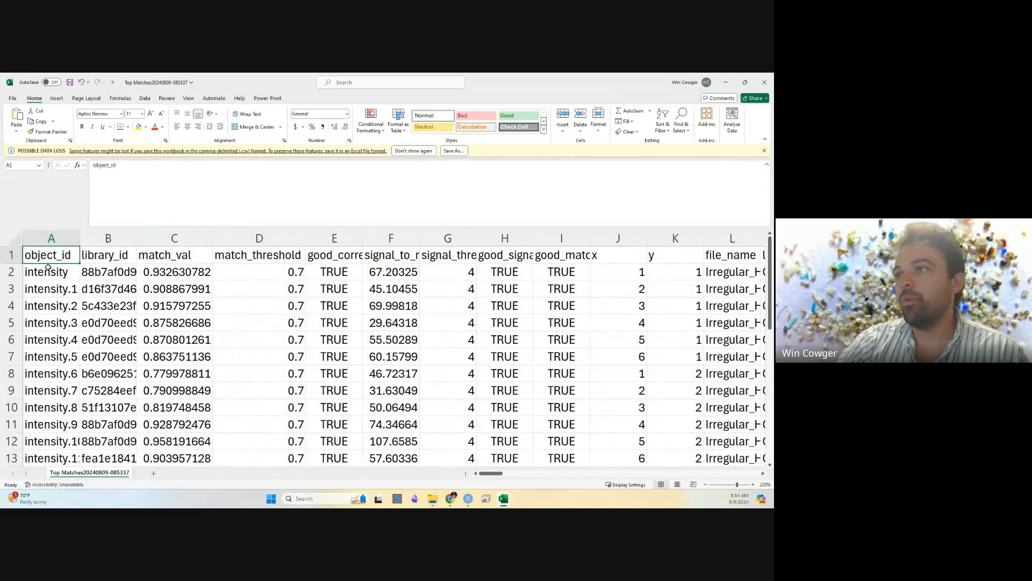
left_click(111, 257)
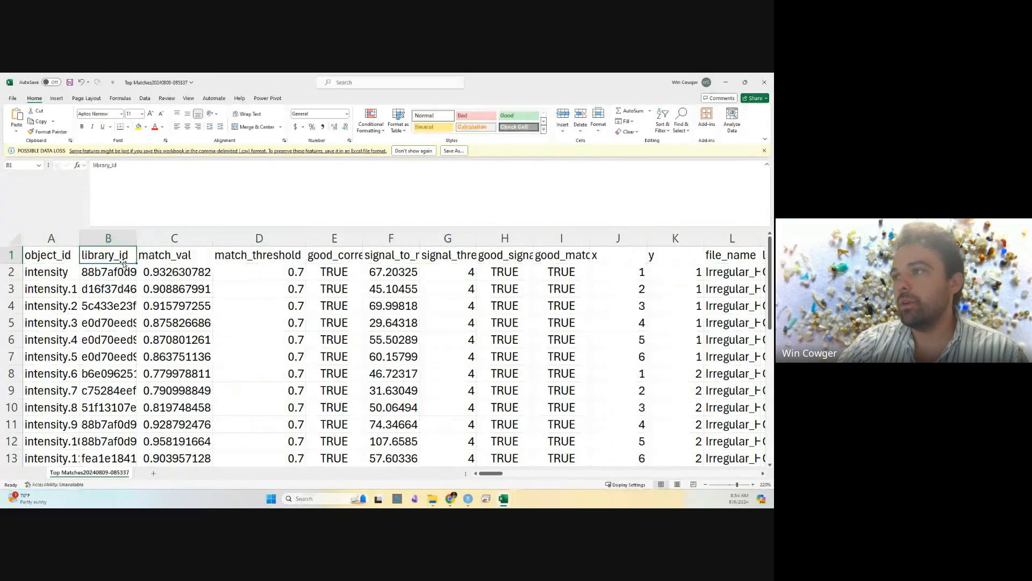
left_click(167, 256)
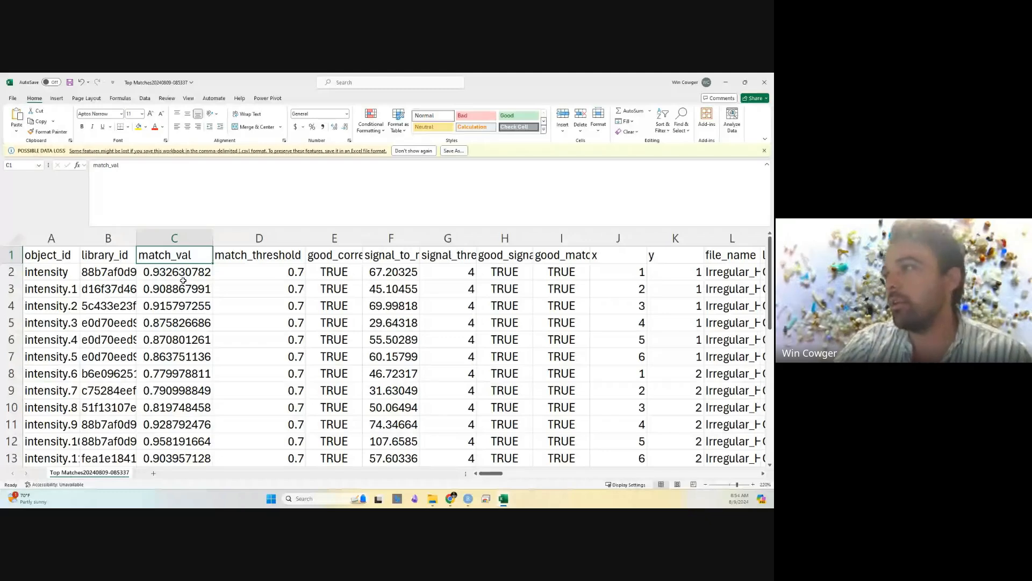
scroll(178, 270, "down", 6)
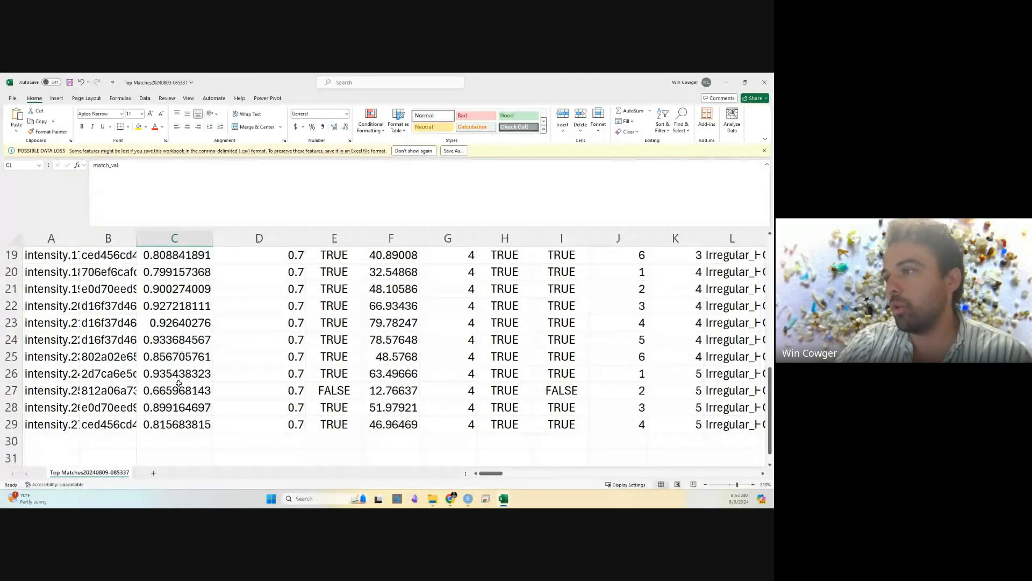
scroll(178, 392, "up", 2)
scroll(177, 392, "up", 4)
Fit the good_correlations column to its contents and check the spectra against the match threshold, selecting the FALSE row's cells A27 to E27
left_click(246, 256)
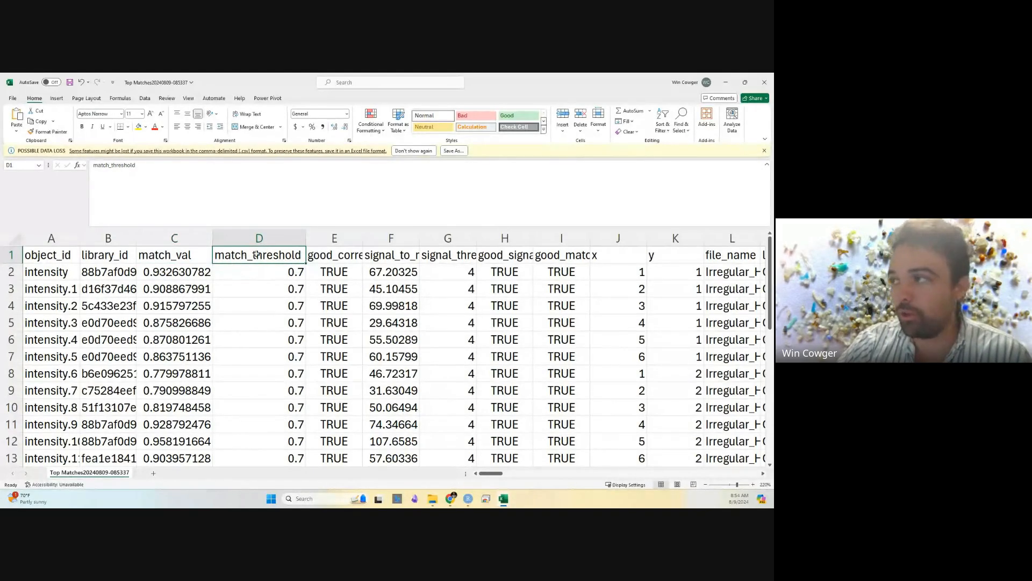
left_click(325, 256)
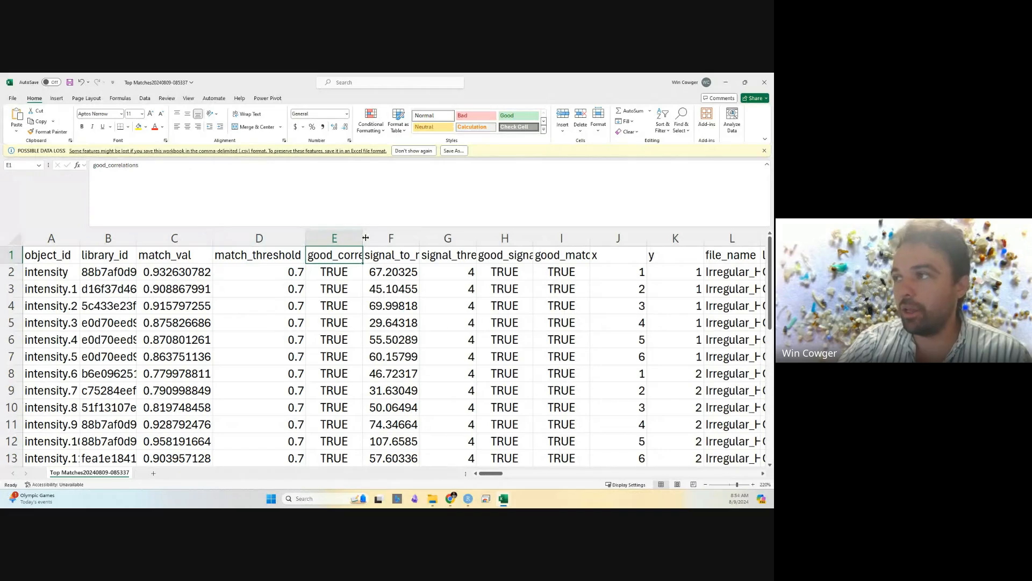
double_click(363, 238)
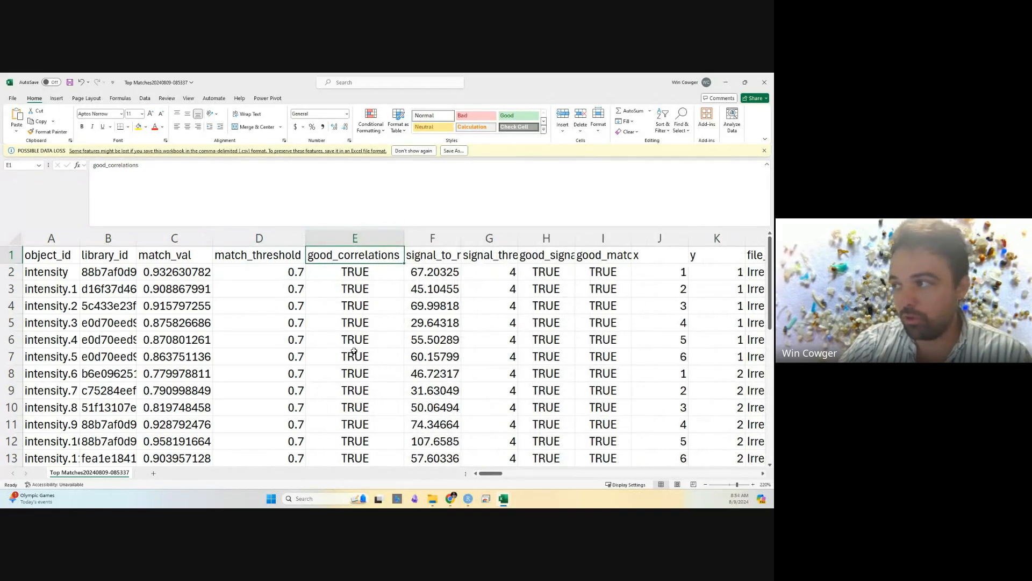
scroll(350, 357, "down", 1)
scroll(359, 358, "down", 7)
scroll(357, 363, "up", 2)
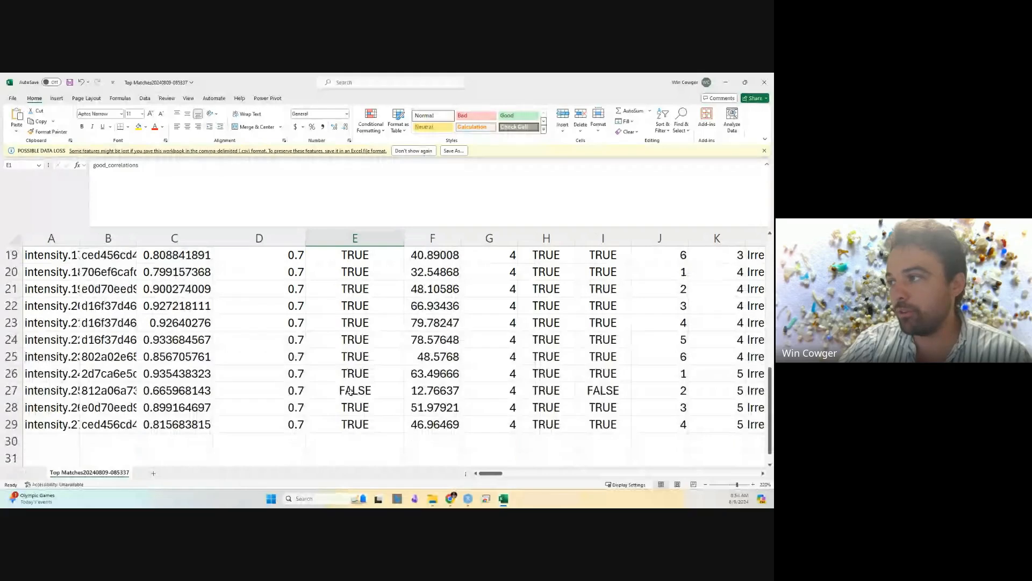
left_click_drag(355, 390, 13, 390)
scroll(462, 412, "up", 6)
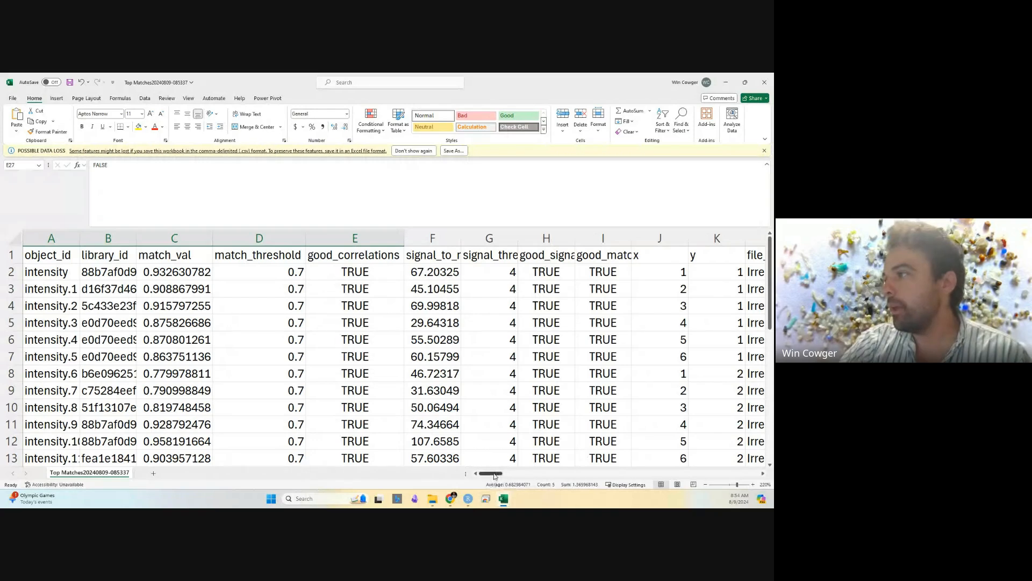
Fit the signal_to_noise, signal_threshold and good_matches columns to their contents and review the signal checks
double_click(461, 242)
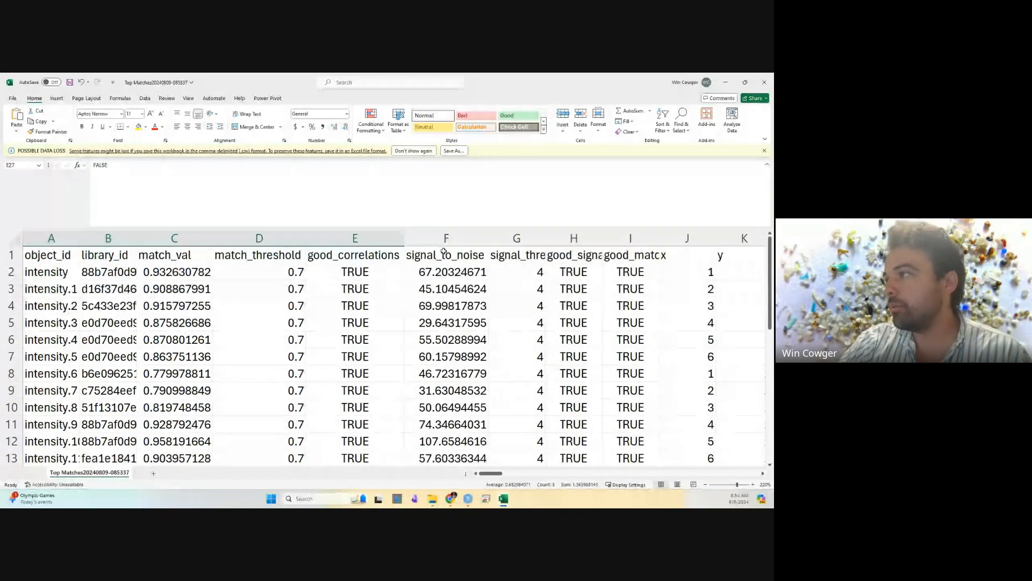
left_click(466, 271)
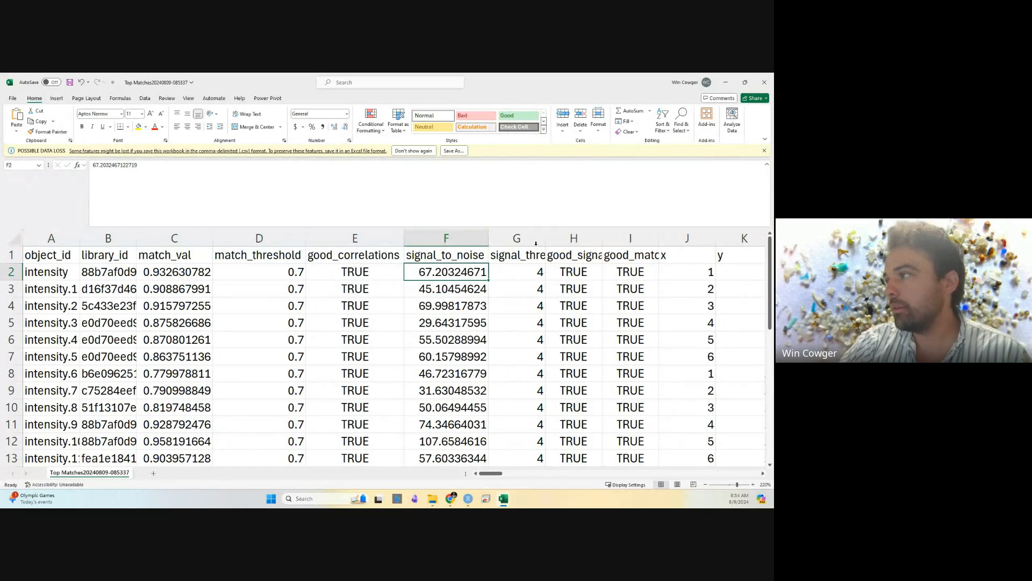
double_click(544, 240)
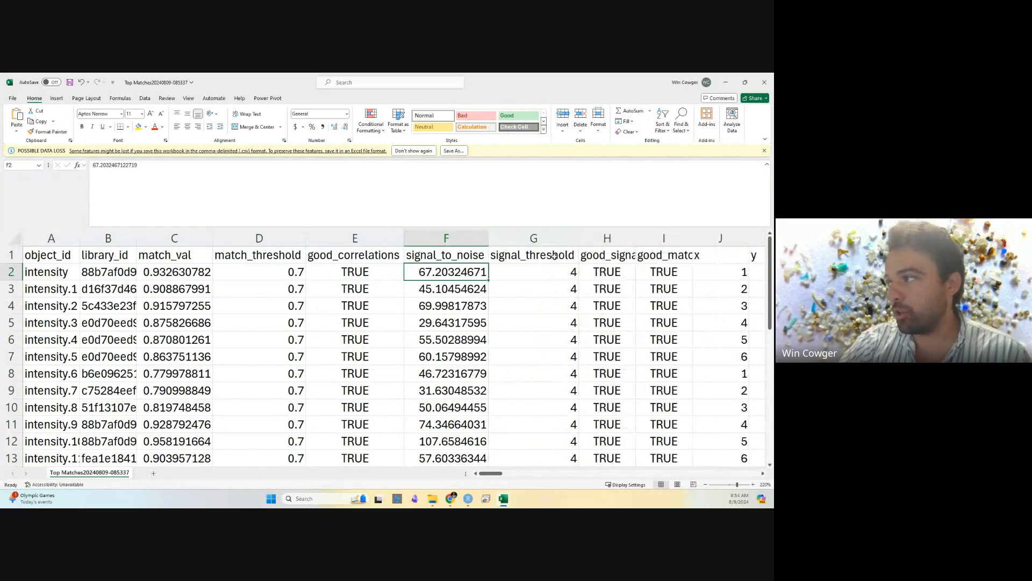
left_click(613, 270)
scroll(608, 373, "down", 1)
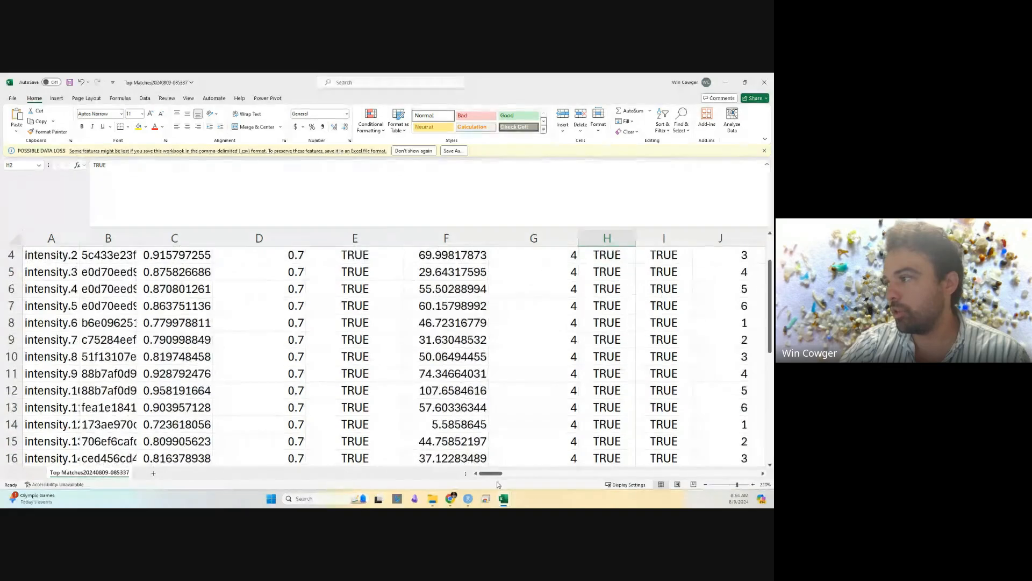
scroll(544, 375, "up", 1)
double_click(690, 241)
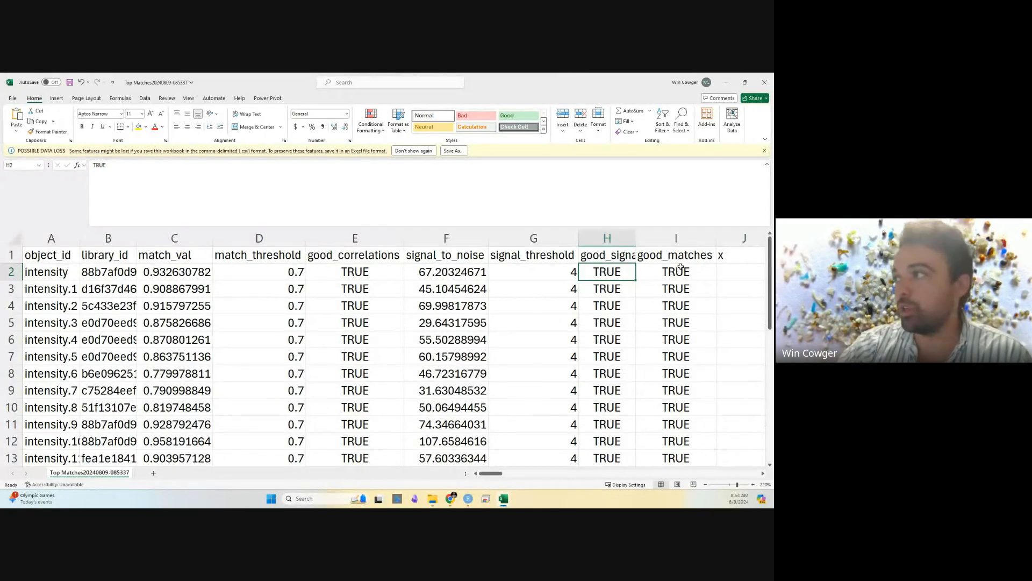
Fit the spectrum_identity column to its contents, review the matched identities and select them in rows 2 to 29
left_click_drag(498, 476, 520, 475)
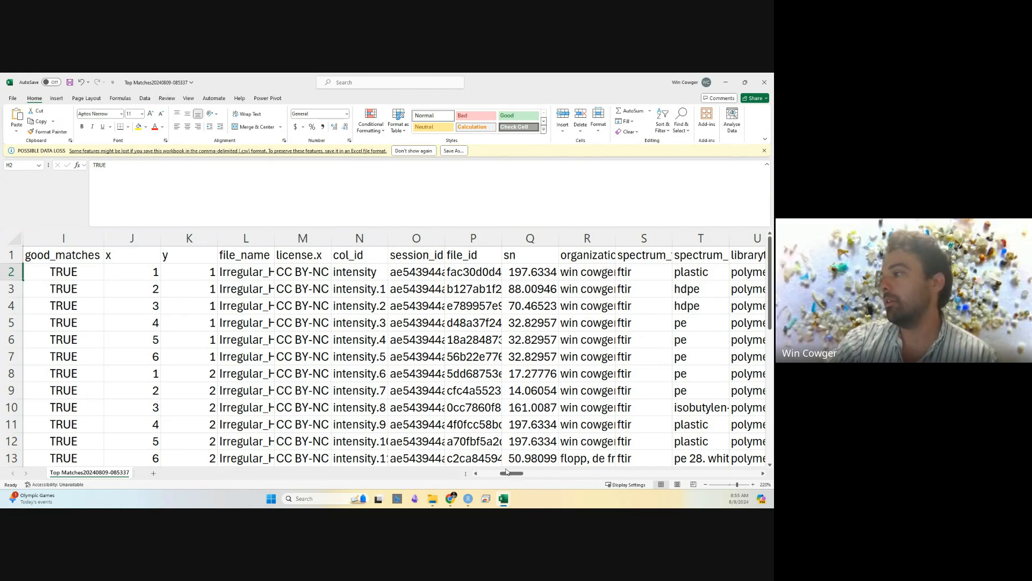
left_click_drag(506, 472, 518, 476)
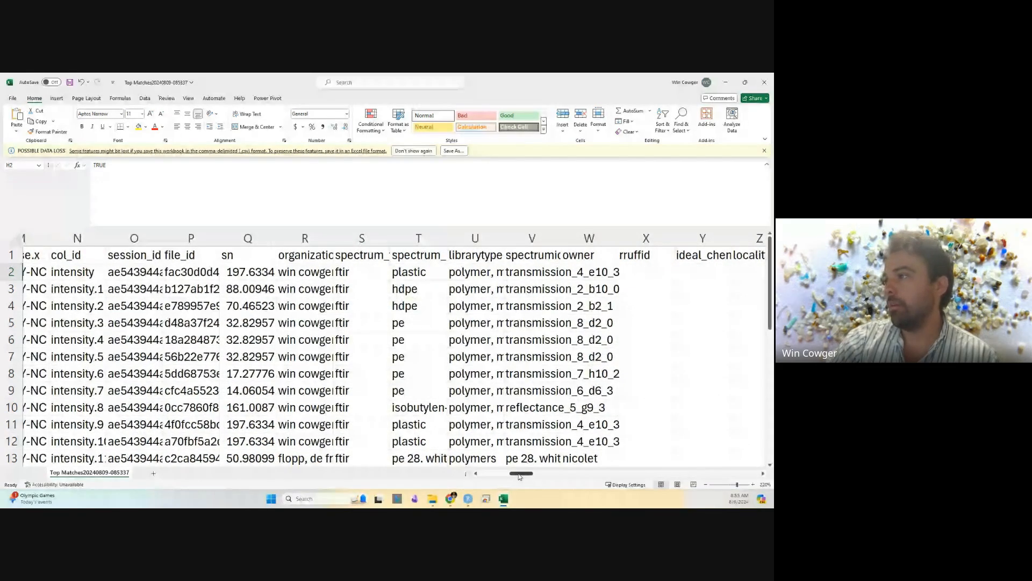
left_click(418, 254)
left_click_drag(449, 241, 449, 242)
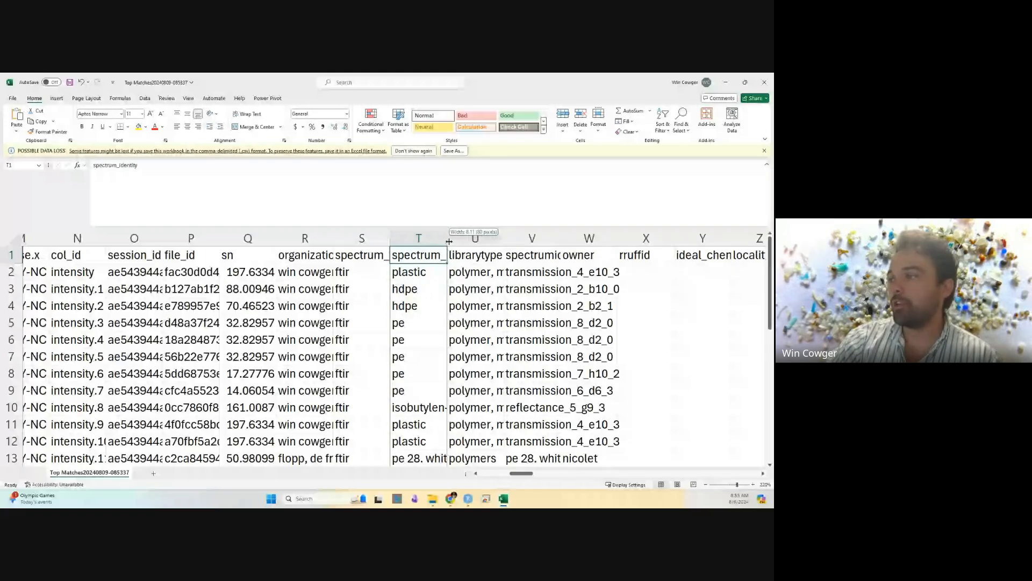
double_click(449, 241)
scroll(467, 292, "down", 2)
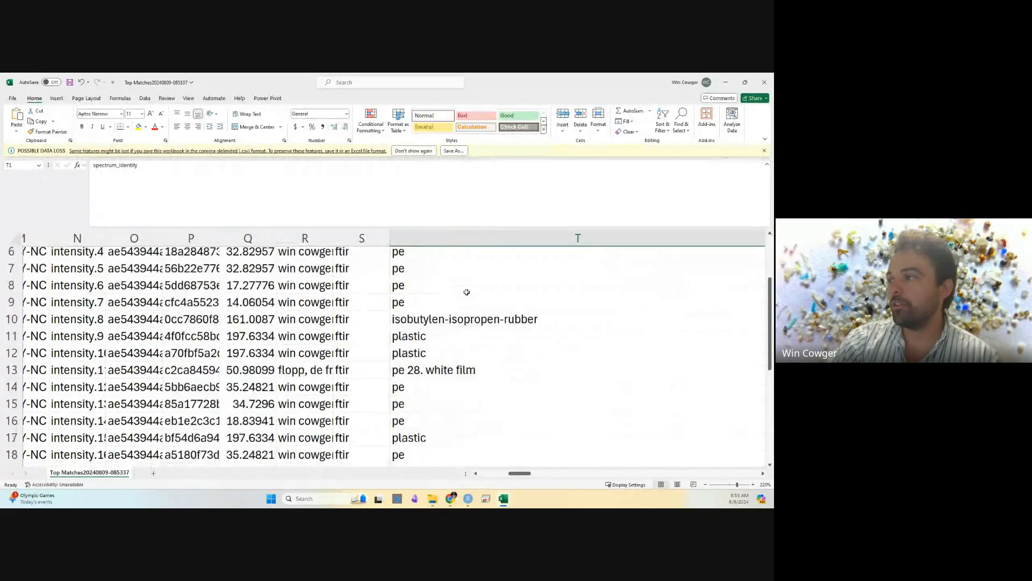
scroll(466, 292, "down", 6)
scroll(467, 291, "up", 8)
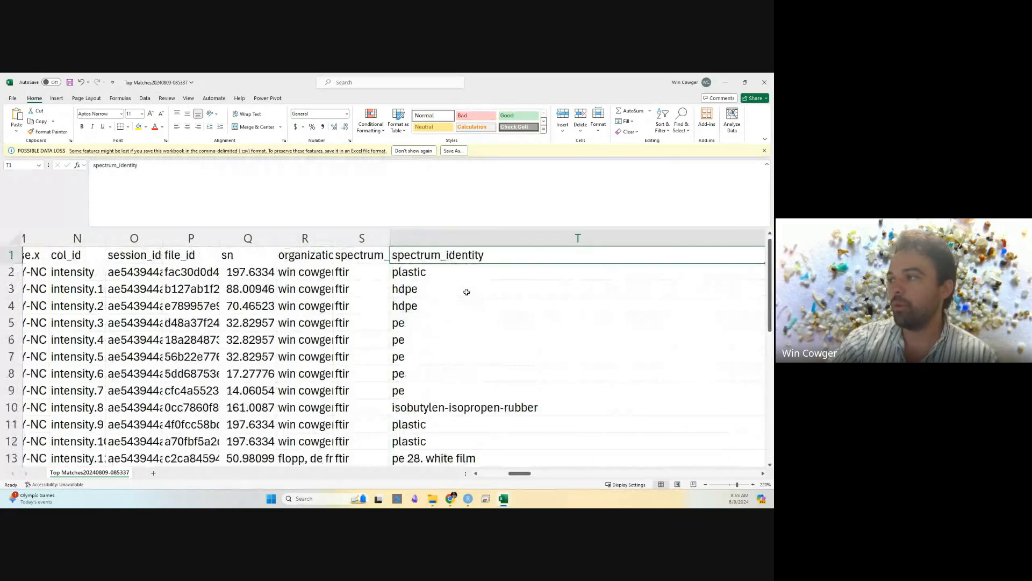
left_click_drag(459, 272, 750, 474)
scroll(510, 397, "up", 5)
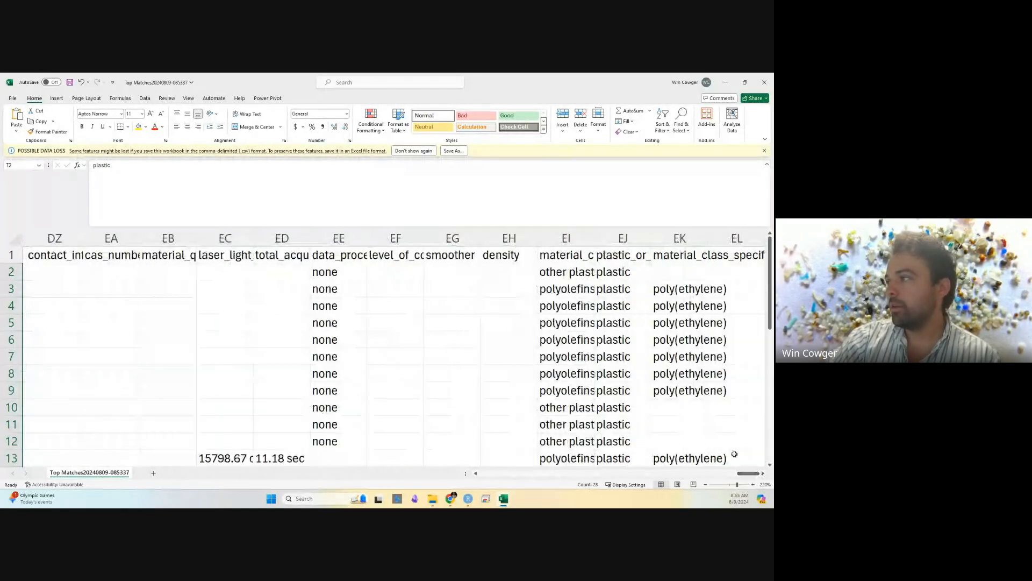
Fit the material_class column to its contents and inspect the material classes assigned to the first spectra
double_click(595, 238)
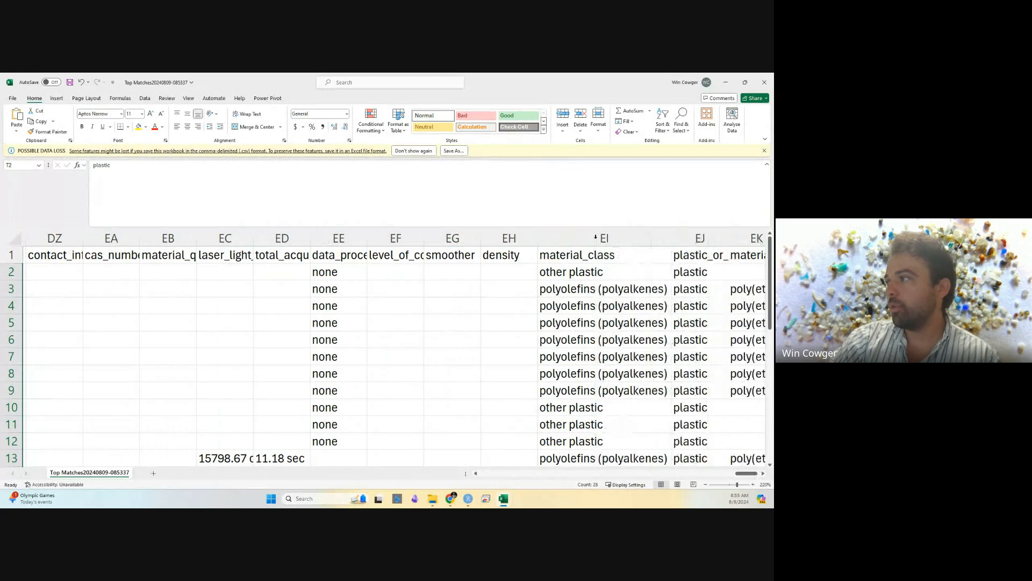
left_click(589, 269)
left_click(601, 284)
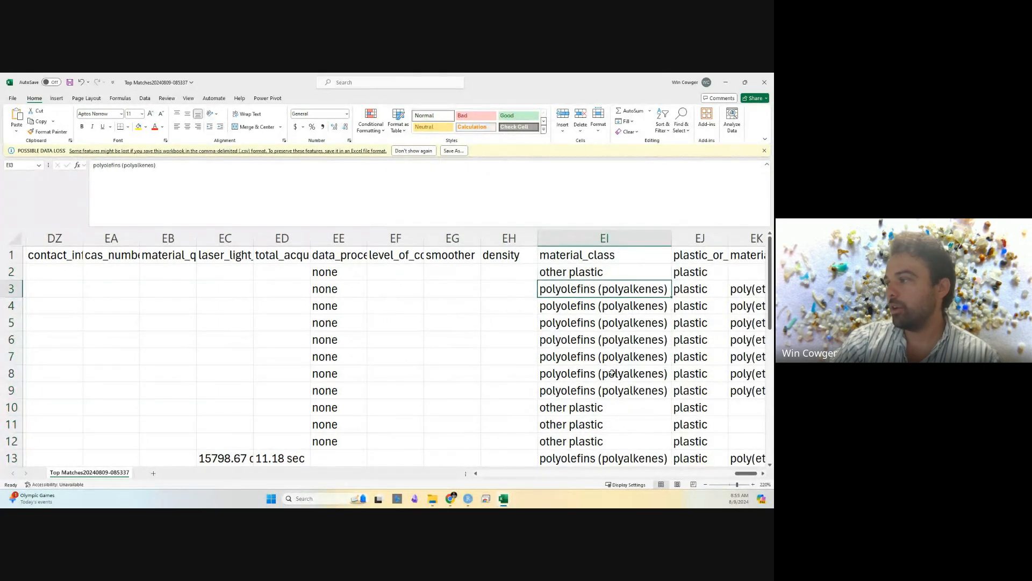
left_click_drag(751, 474, 758, 474)
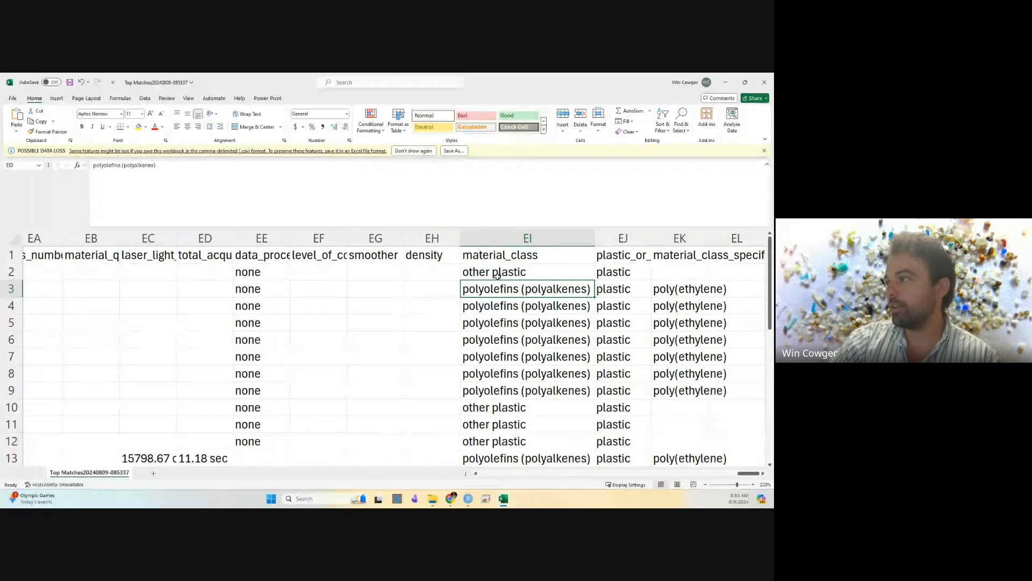
left_click(513, 271)
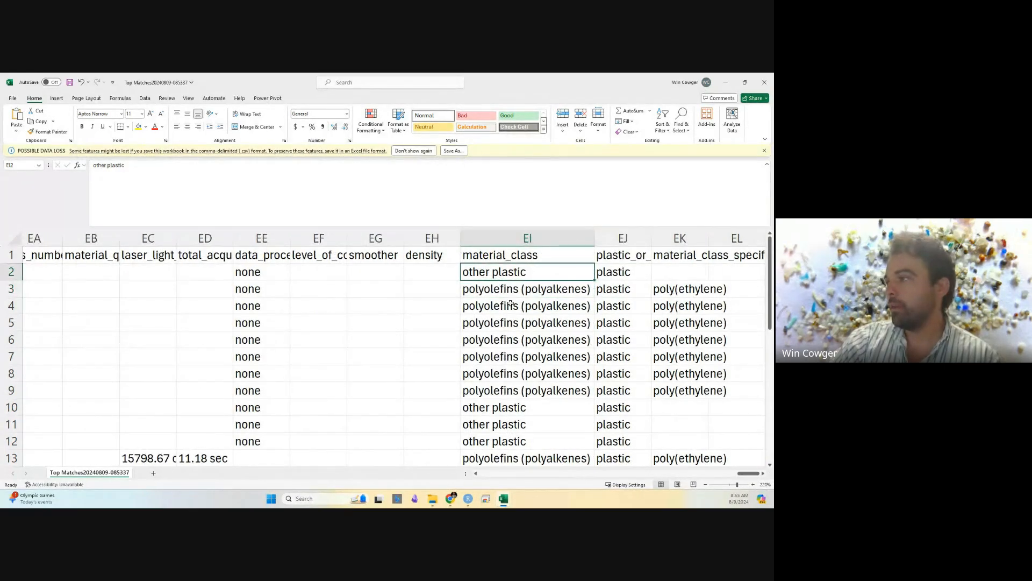
left_click(515, 254)
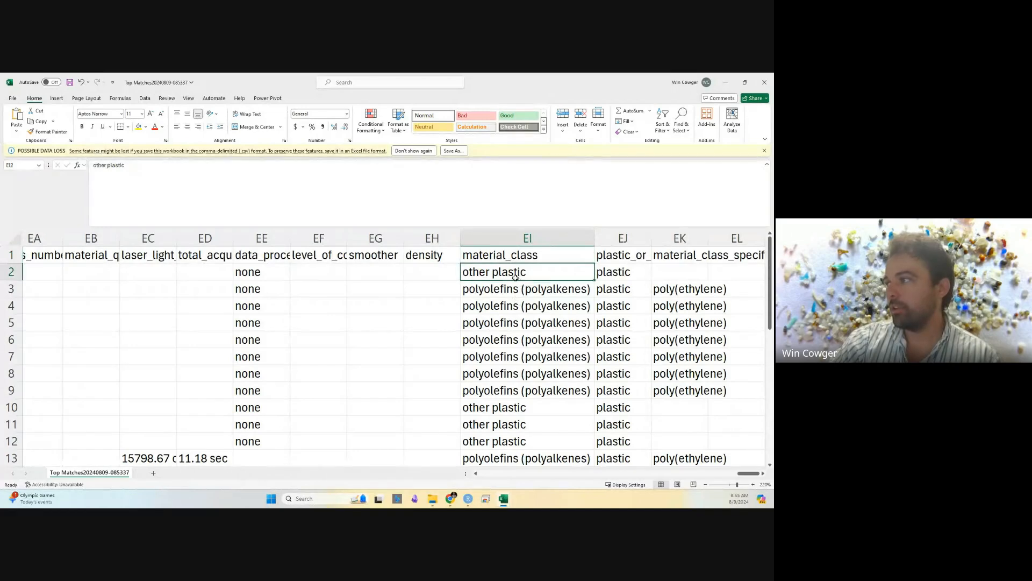
Select the whole material_class column, review the classes in every row, and select the material class in row 3
left_click(516, 238)
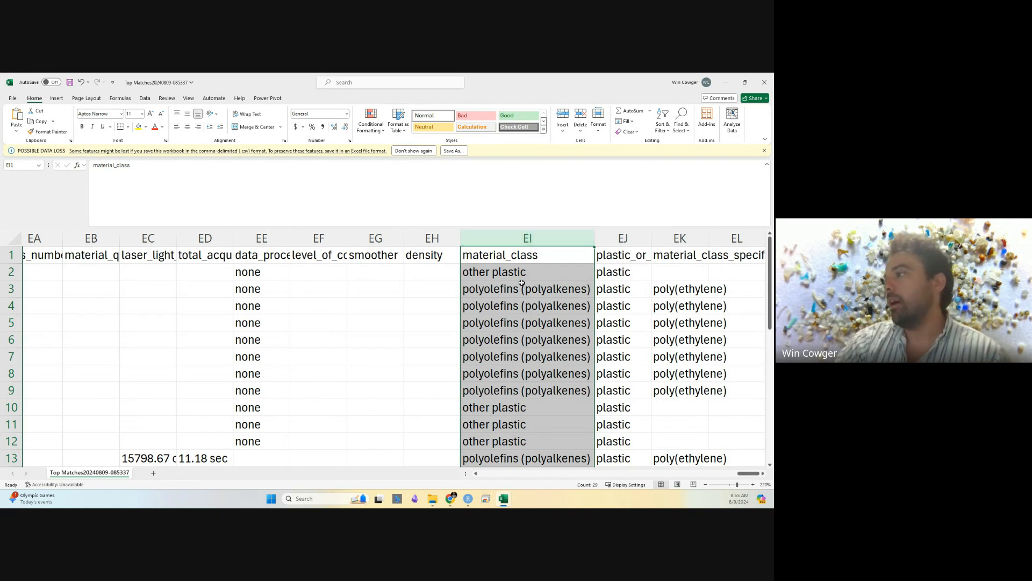
scroll(525, 289, "down", 7)
scroll(525, 289, "up", 7)
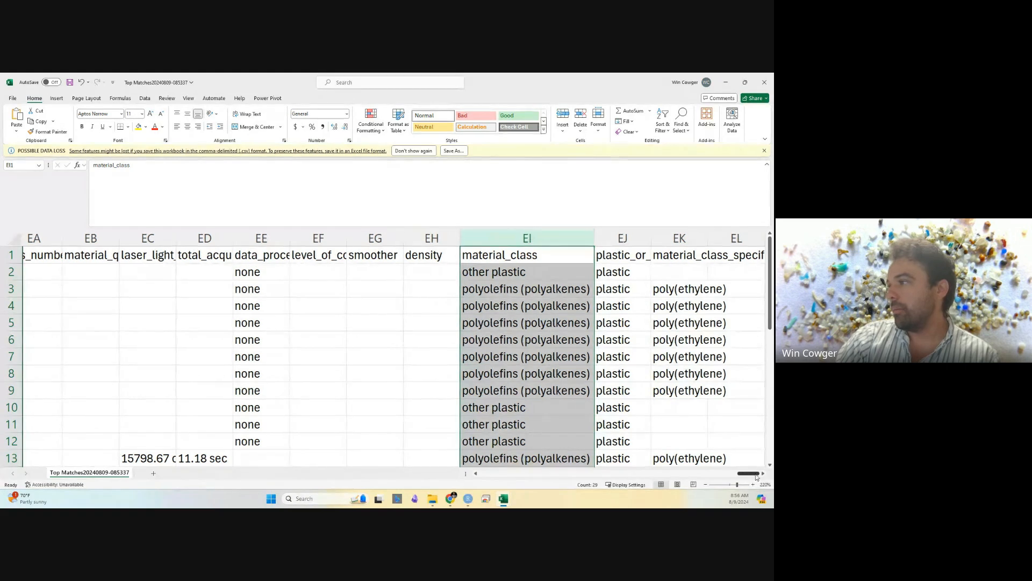
left_click(516, 289)
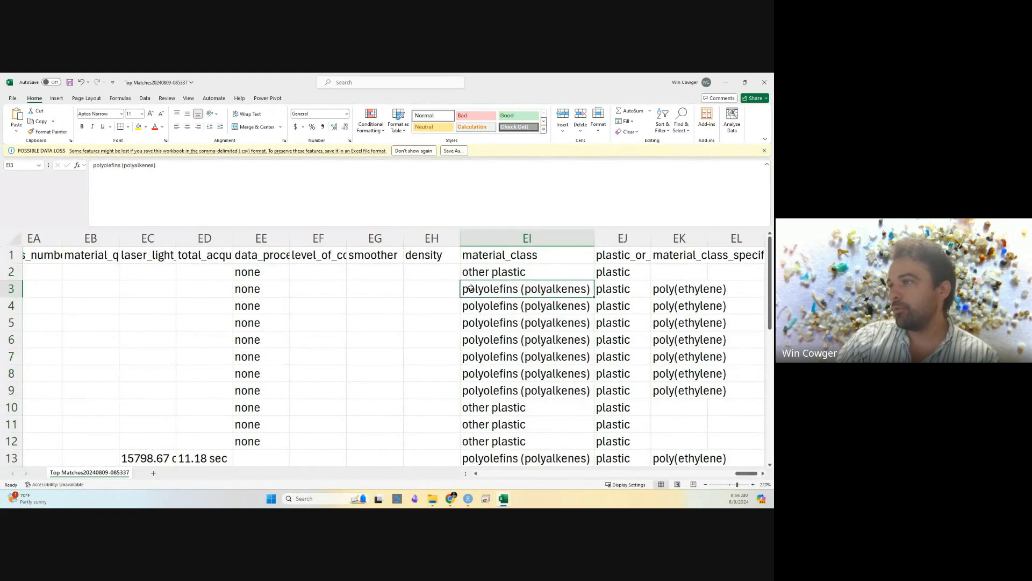
Return to the first columns and check the match_val, match_threshold and good_correlations headers in turn
left_click_drag(747, 474, 260, 449)
left_click(169, 255)
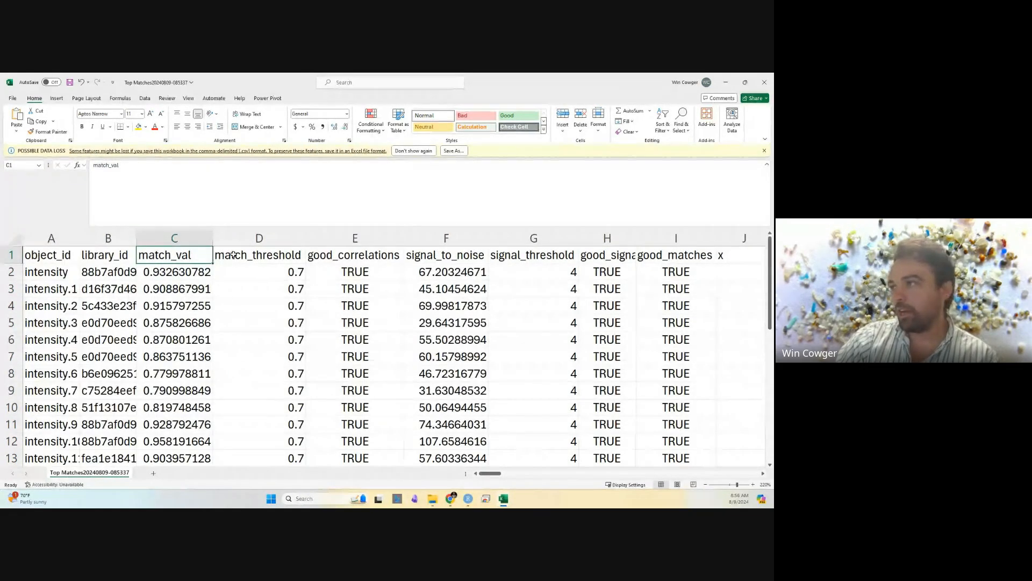
left_click(233, 254)
left_click(333, 257)
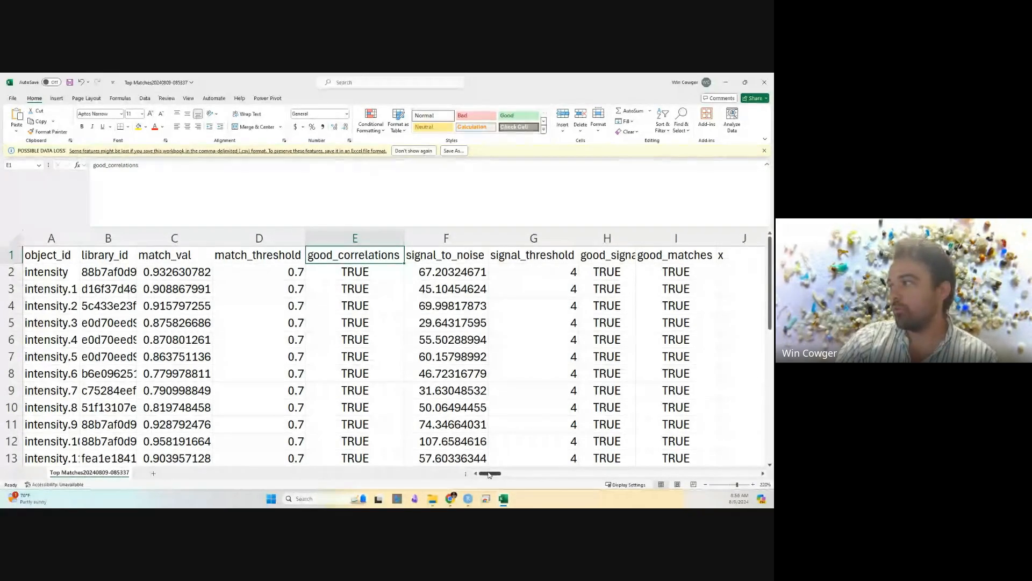
Look over the library metadata columns around AM to AY, return to the first columns and select the match threshold in D5
left_click_drag(491, 473, 576, 480)
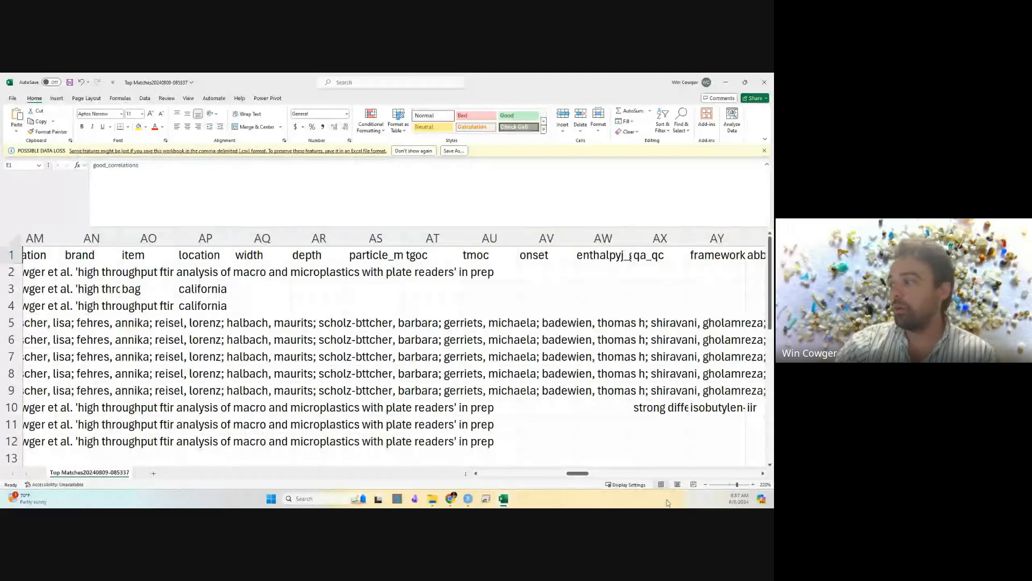
left_click_drag(577, 473, 453, 495)
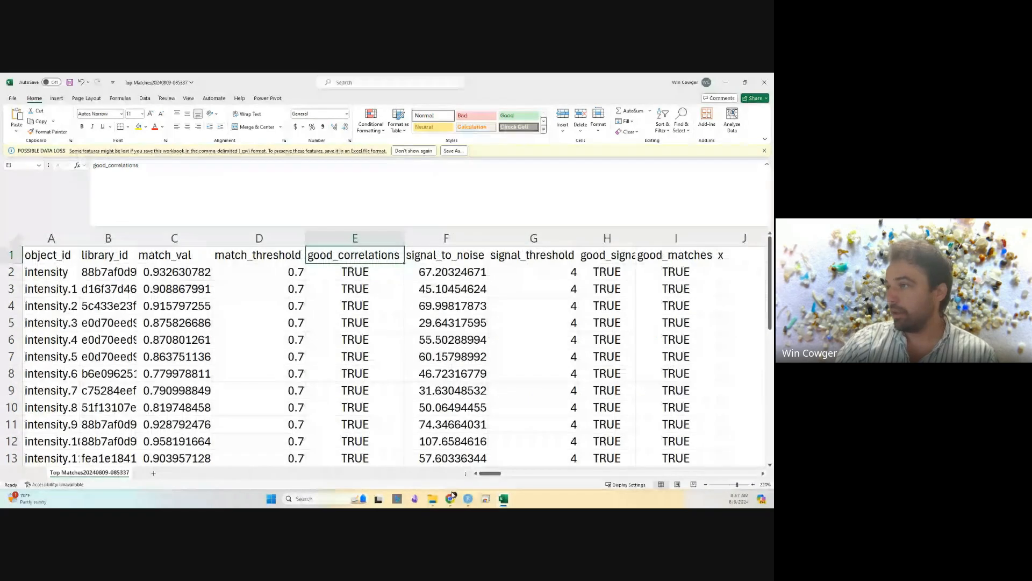
right_click(462, 362)
key("Escape")
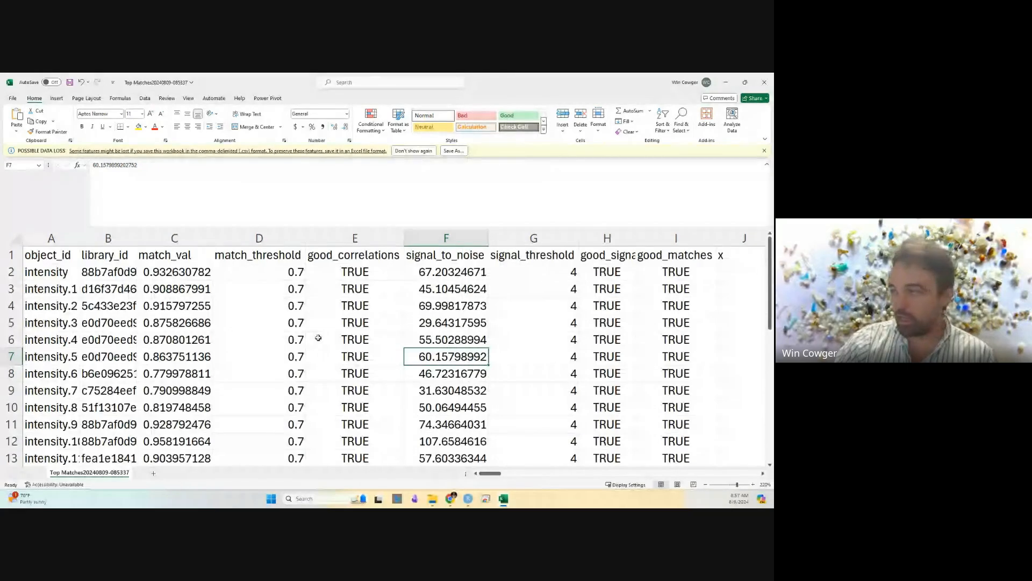
left_click(286, 327)
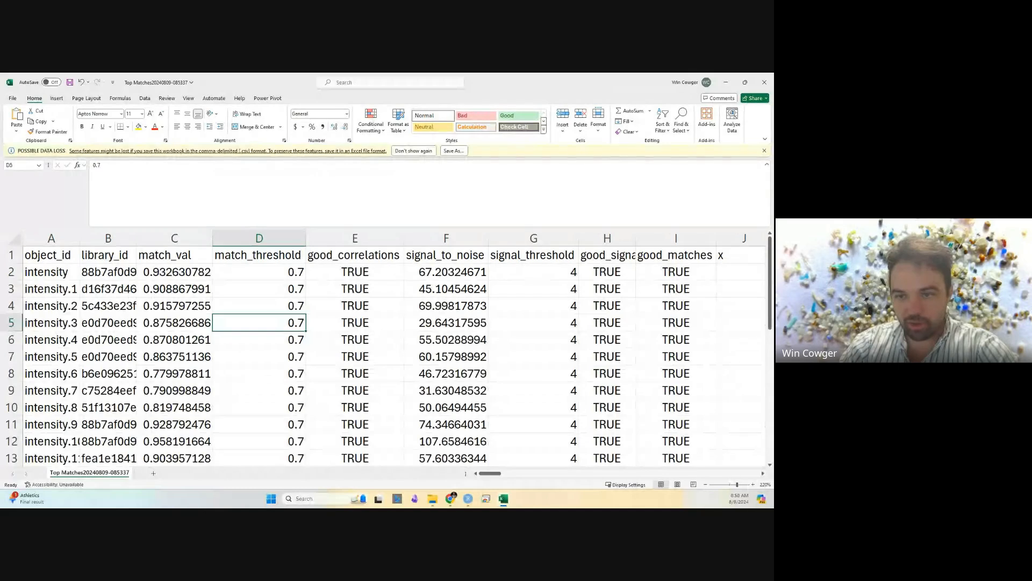
Switch to the Open Specy app and expand the Identification settings to show the ID library and threshold options
mouse_move(467, 501)
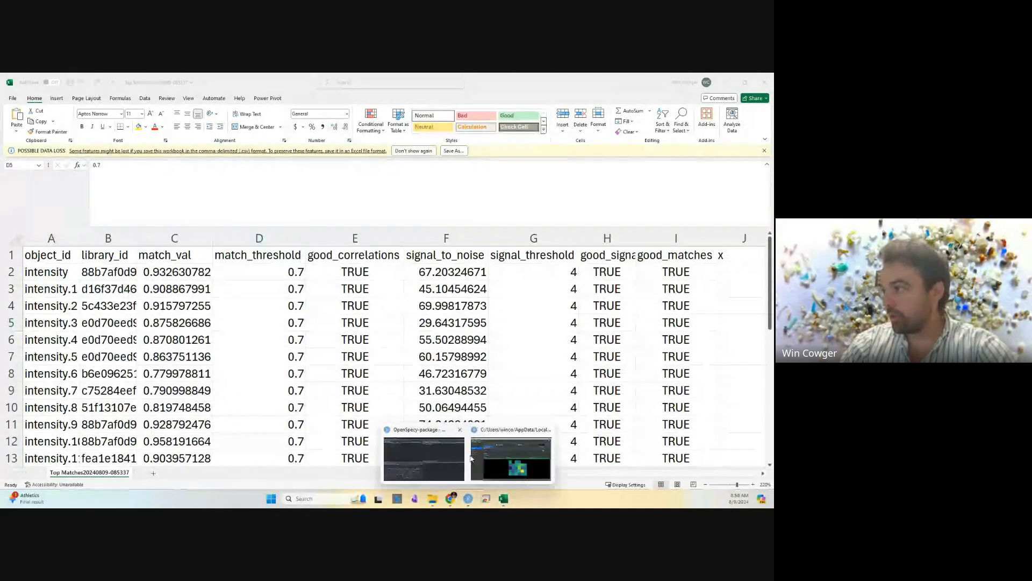
left_click(493, 444)
left_click(639, 145)
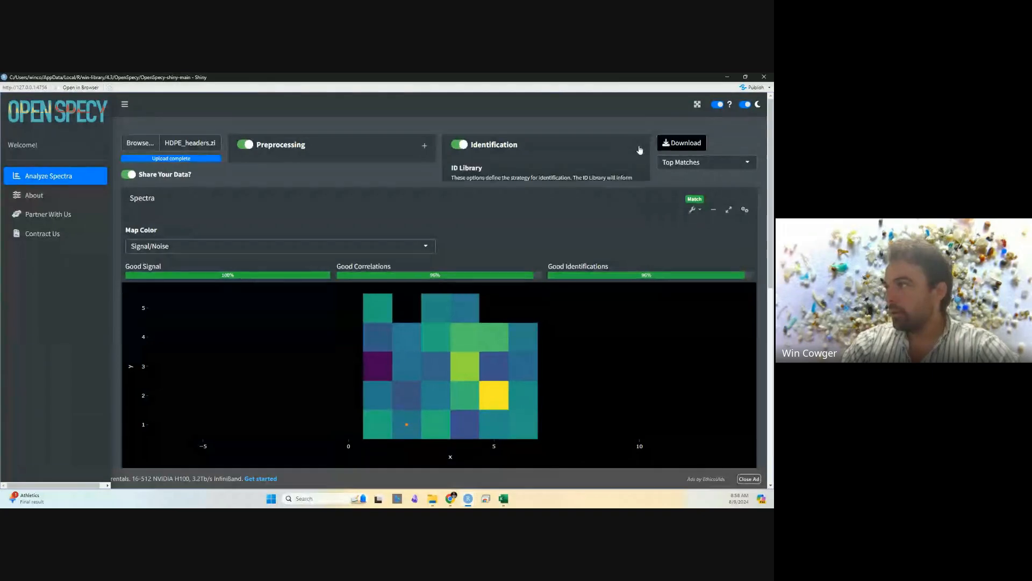
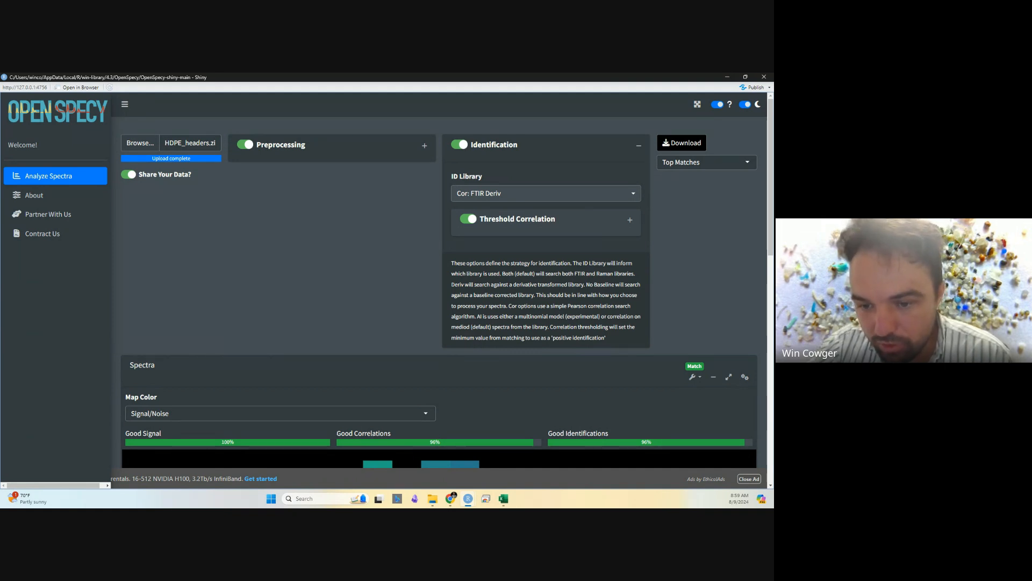
Switch back to the Top Matches workbook in Excel and fit the librarytype column to its contents
key("alt+Tab")
key("alt+Tab")
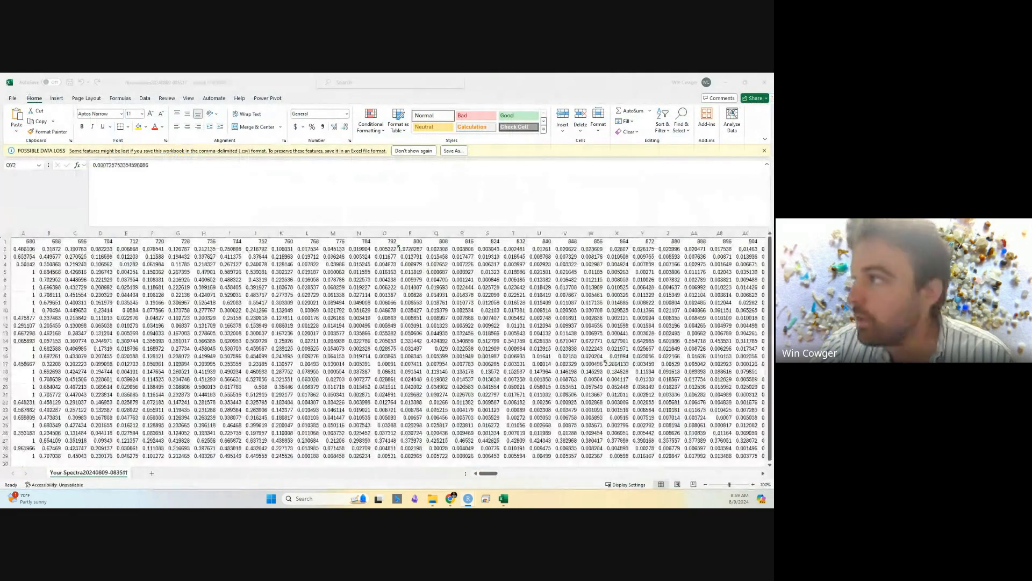
key("alt+Tab")
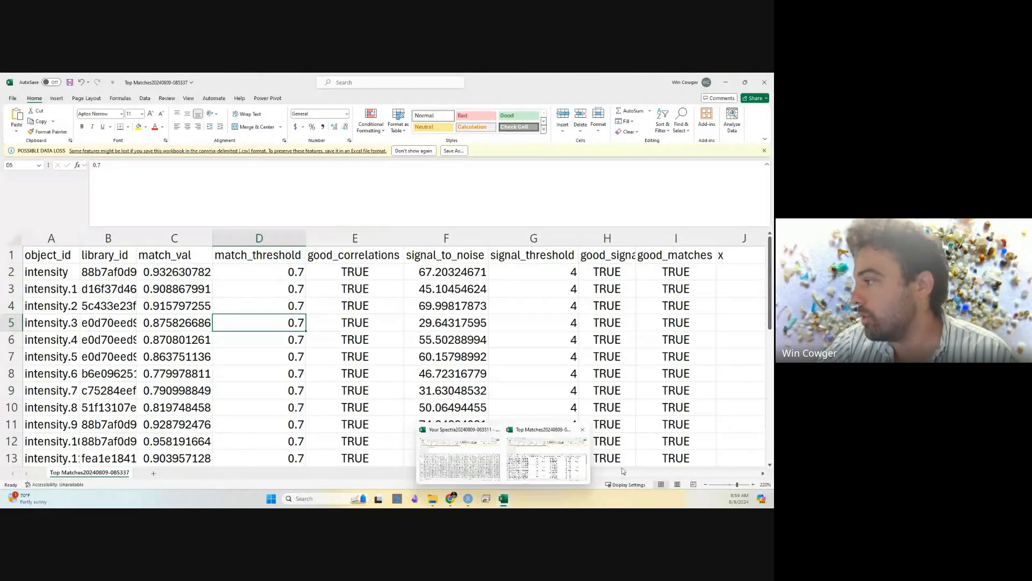
scroll(508, 476, "right", 3)
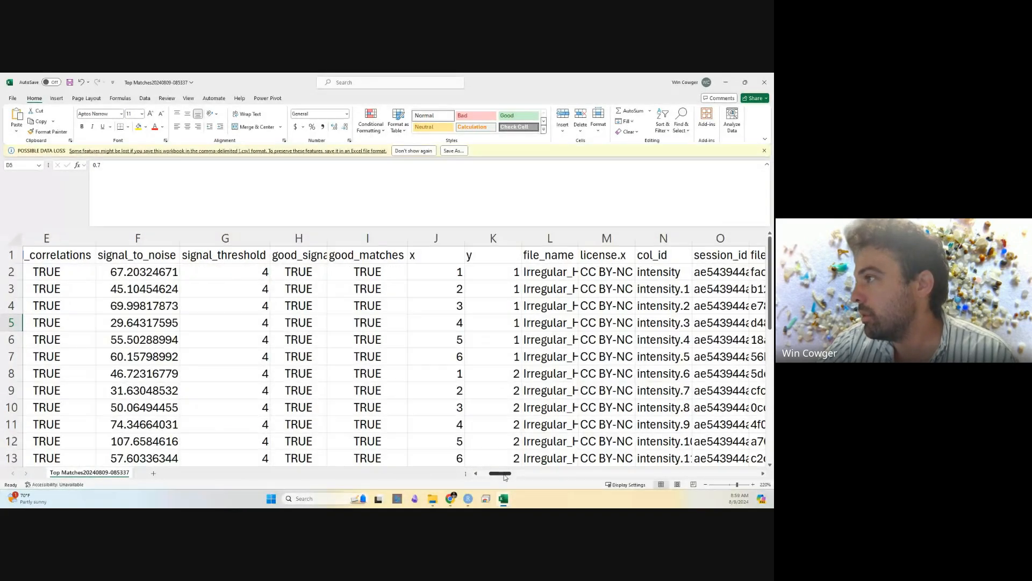
left_click_drag(505, 477, 535, 480)
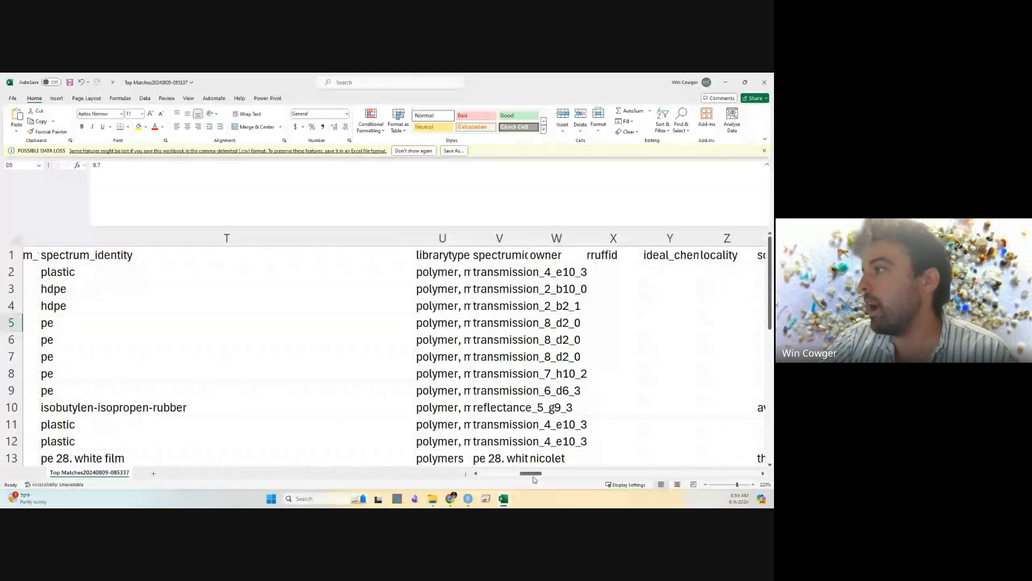
left_click(423, 272)
left_click(441, 304)
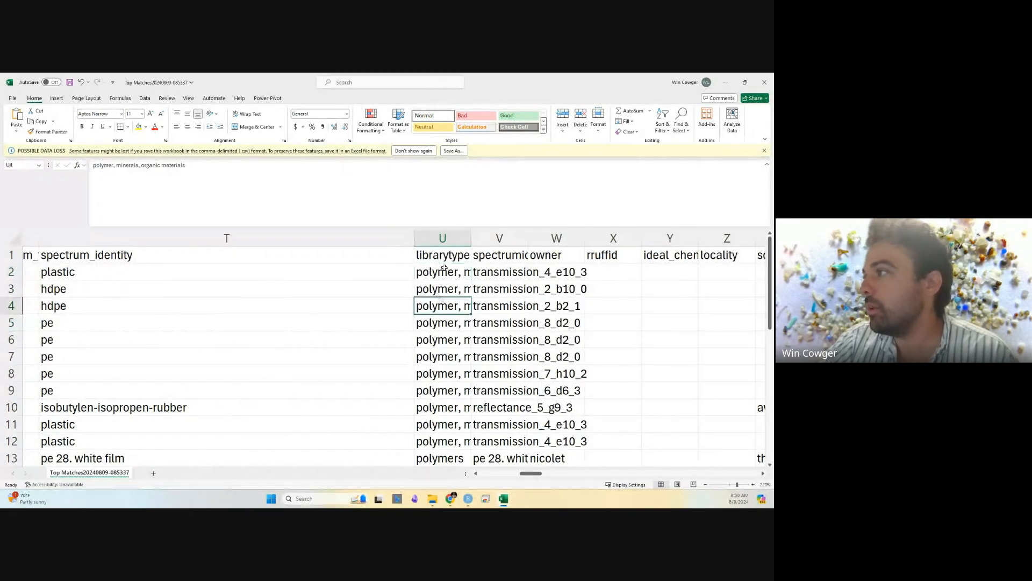
double_click(472, 240)
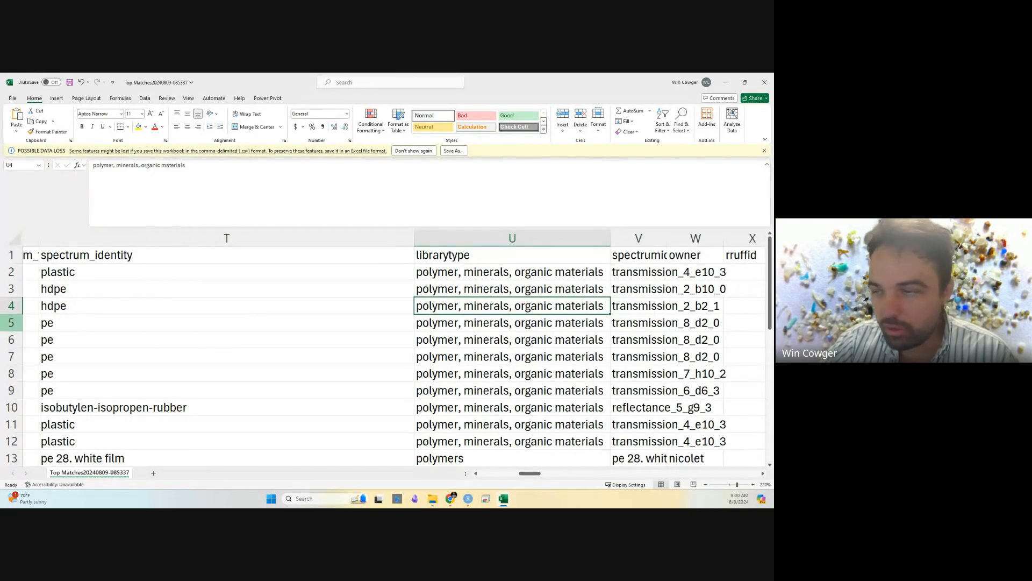
Review the librarytype entries beside the spectrum identities through the last row, checking the header and cells U4 and U7
scroll(535, 299, "down", 3)
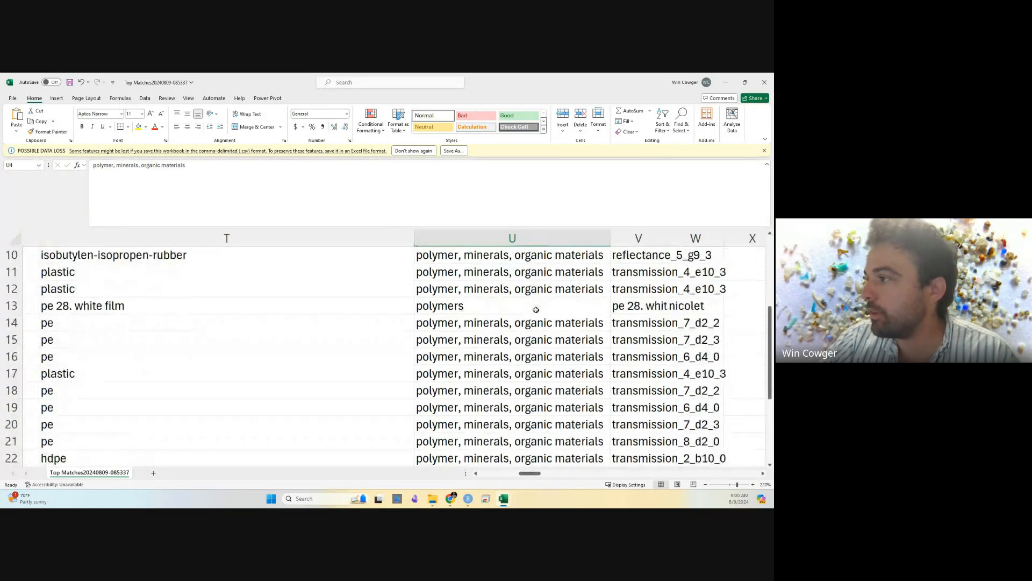
scroll(536, 310, "down", 4)
scroll(519, 365, "up", 7)
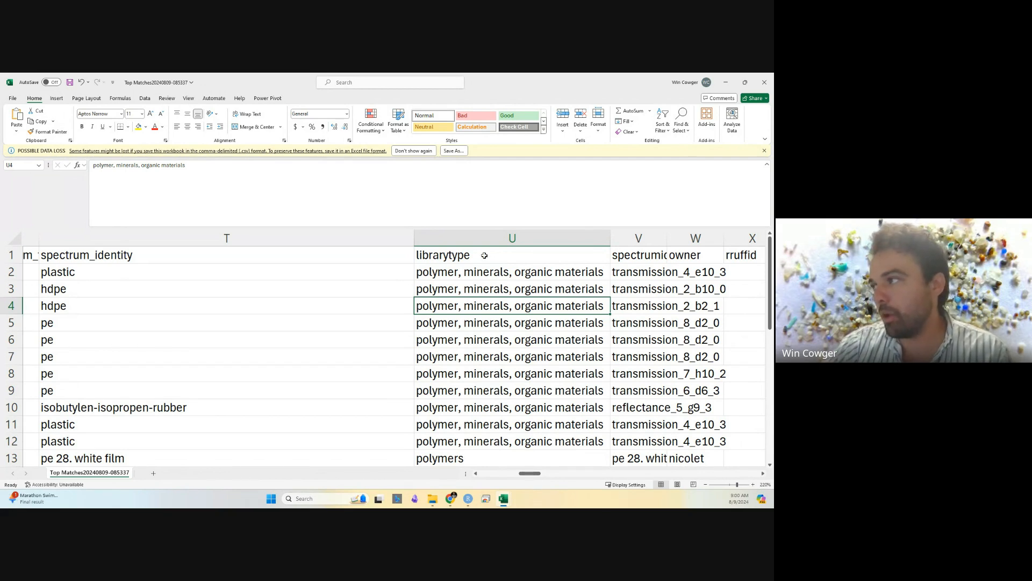
left_click(495, 261)
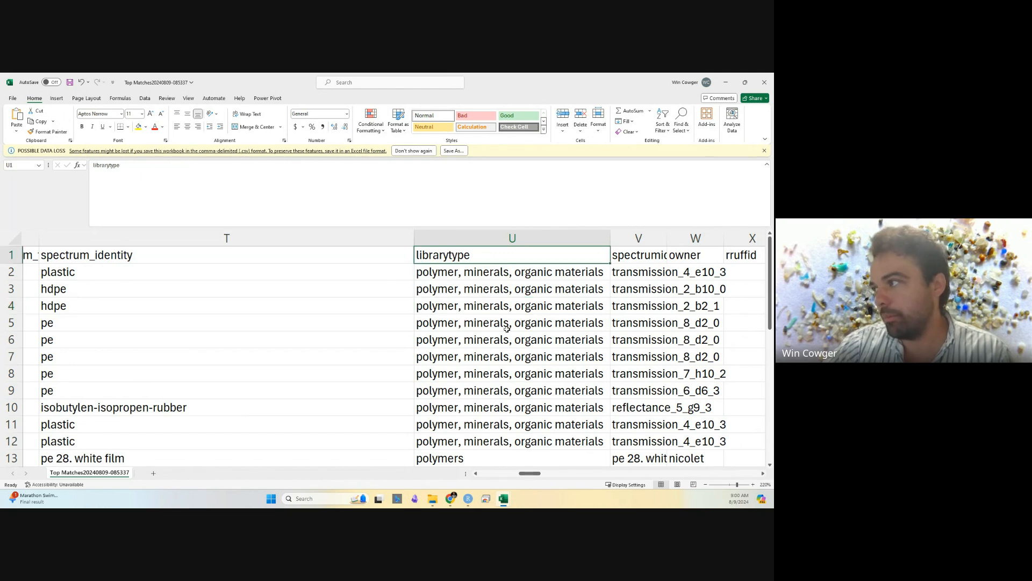
left_click(512, 307)
left_click(508, 358)
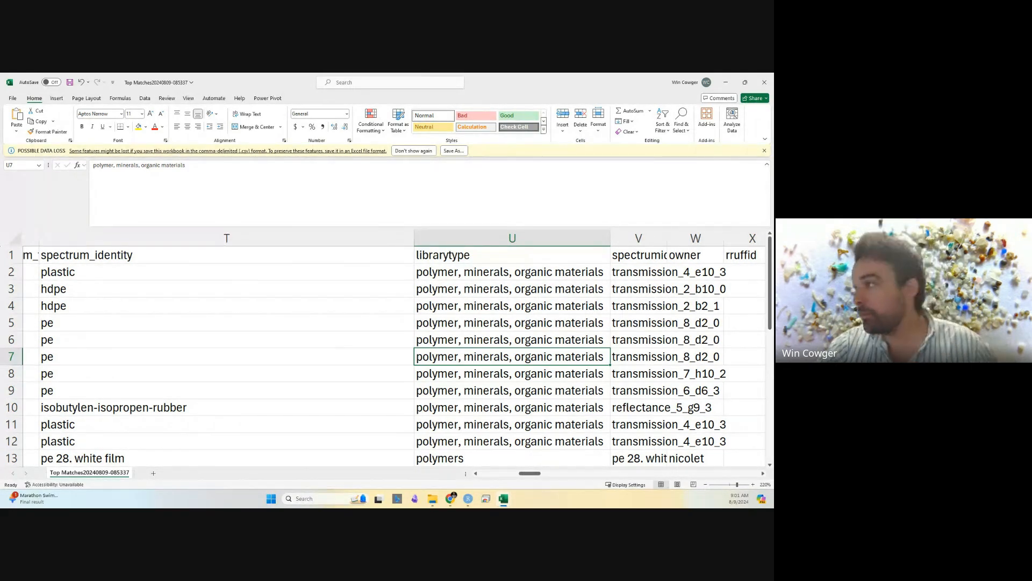
scroll(487, 330, "down", 5)
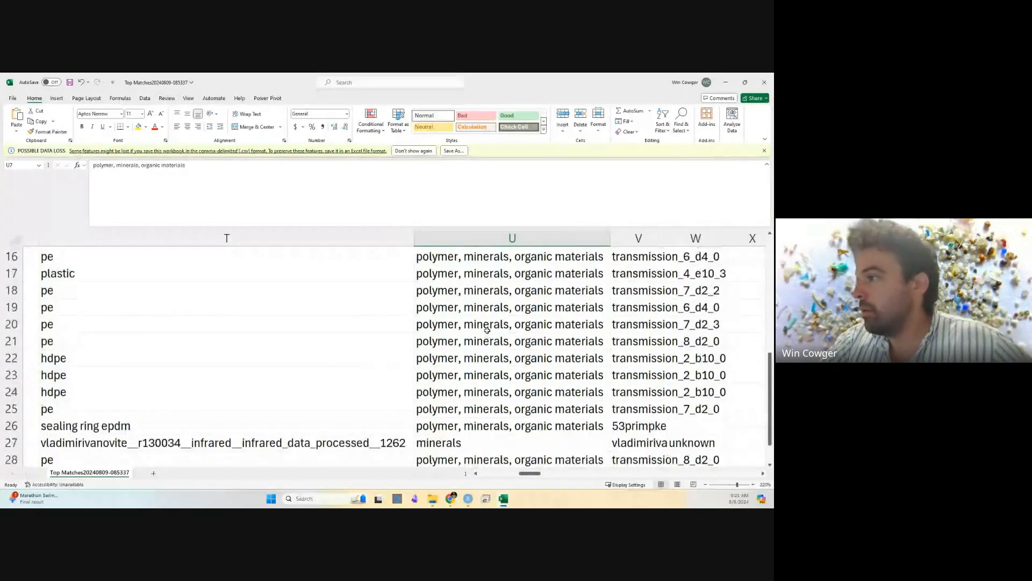
scroll(488, 330, "down", 2)
scroll(486, 332, "up", 7)
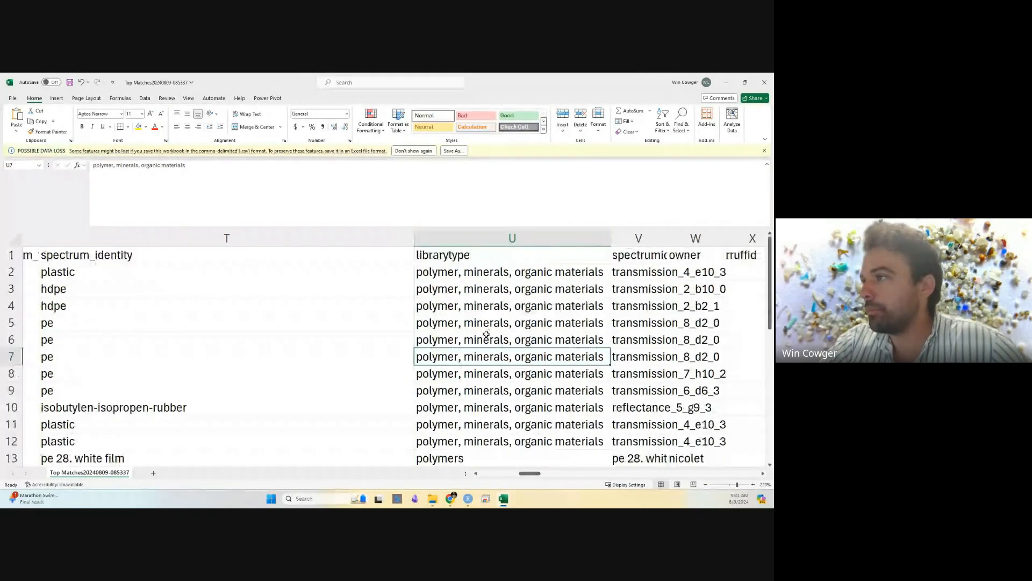